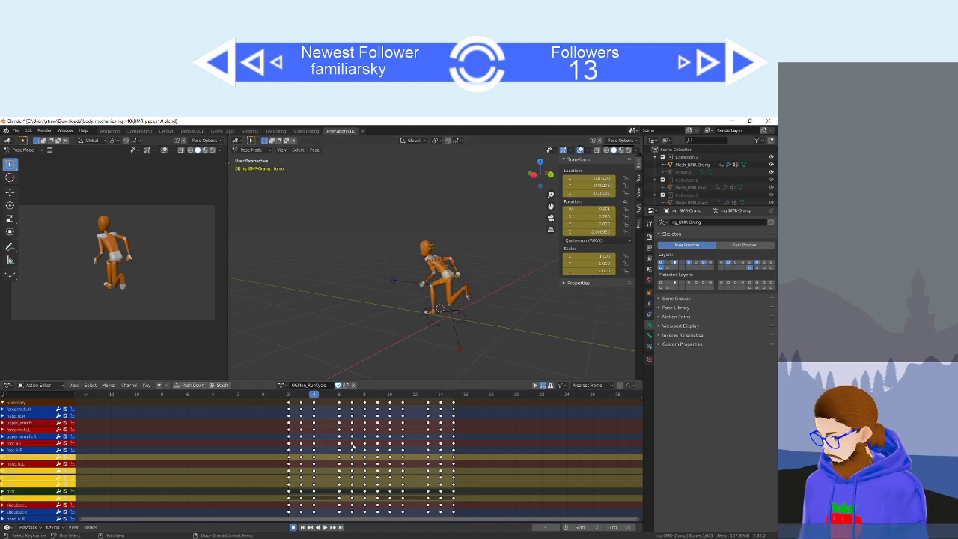
Switch to a new, enlarged Notepad note and enter the heading Animations.
key(super)
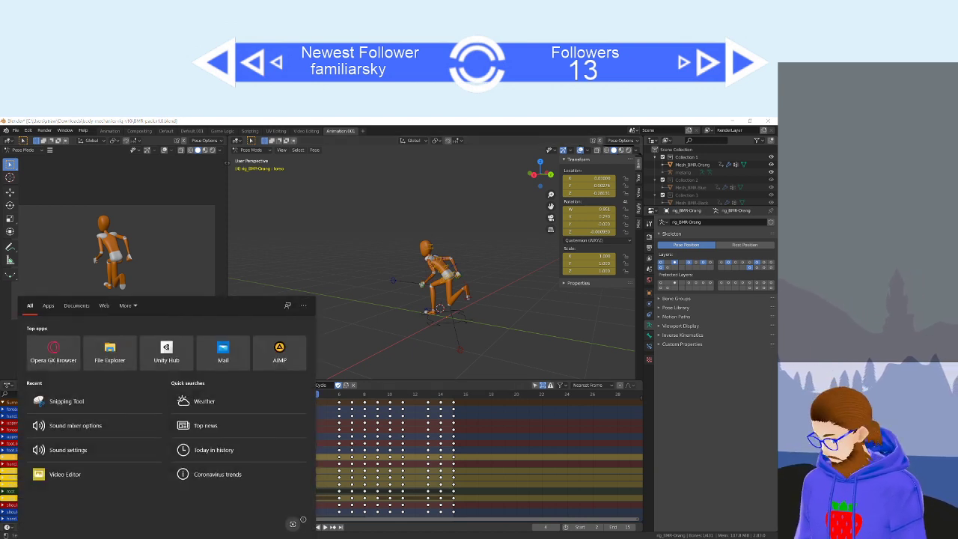
text(notepad)
key(Return)
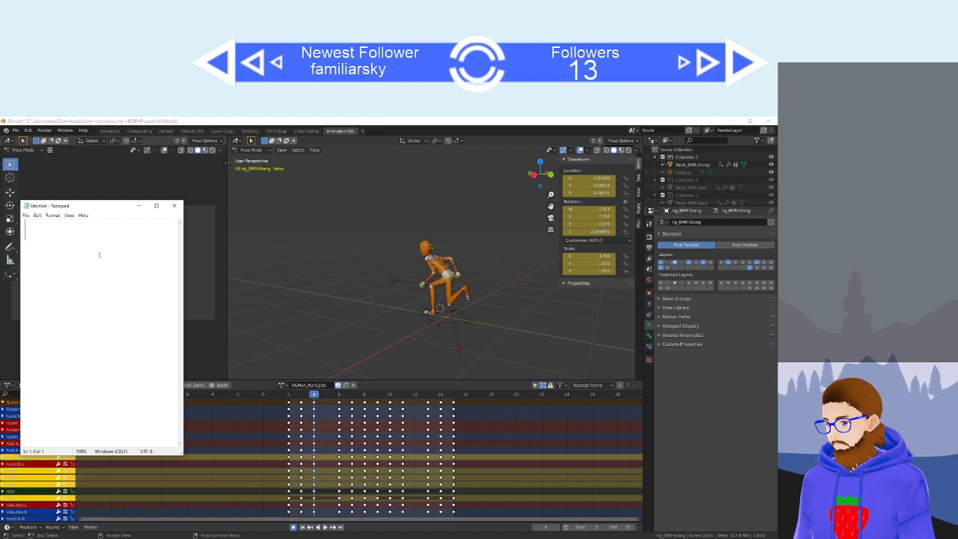
drag(79, 205, 162, 153)
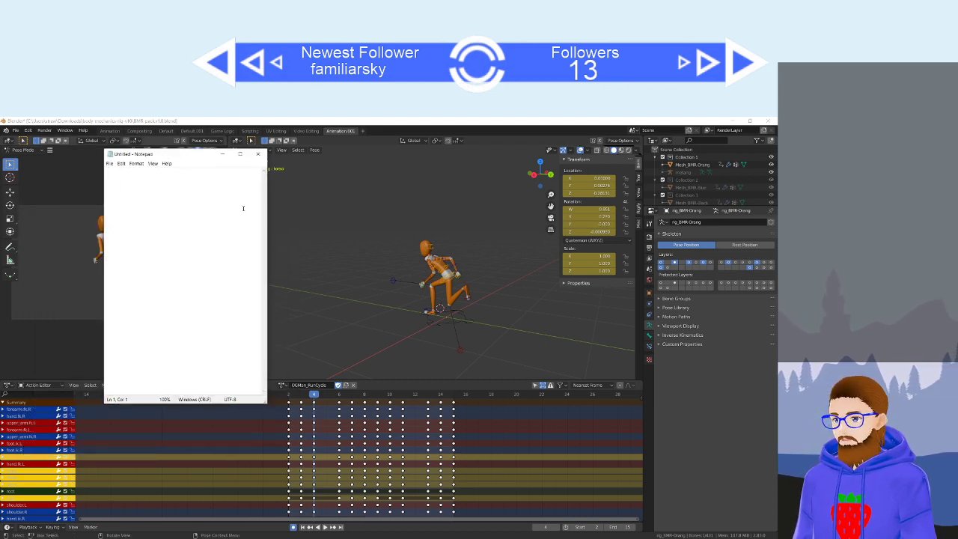
drag(266, 217, 508, 240)
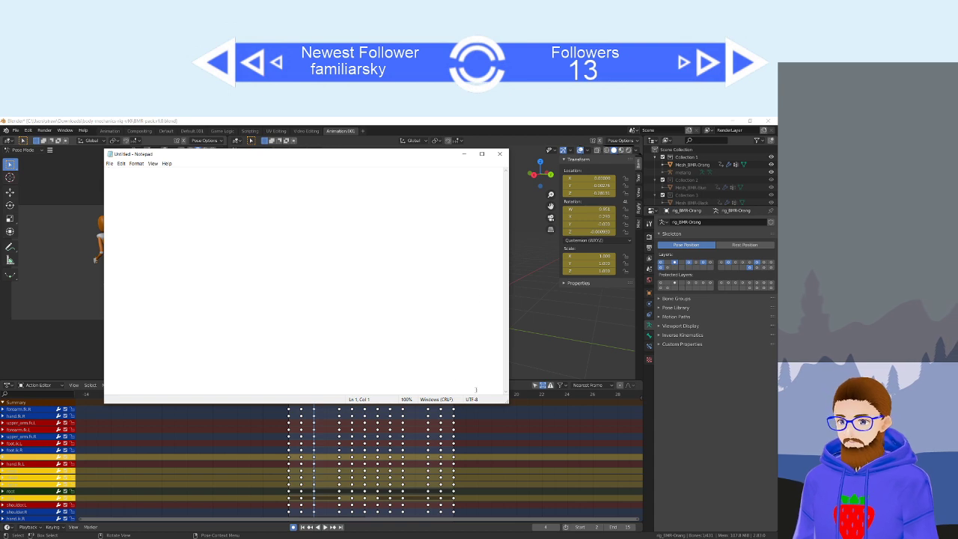
drag(476, 403, 471, 436)
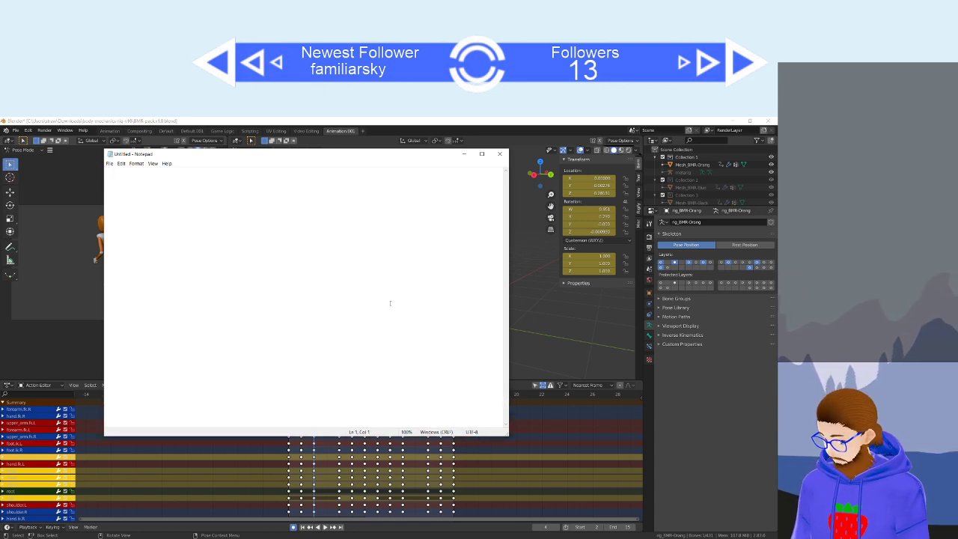
text(Animation)
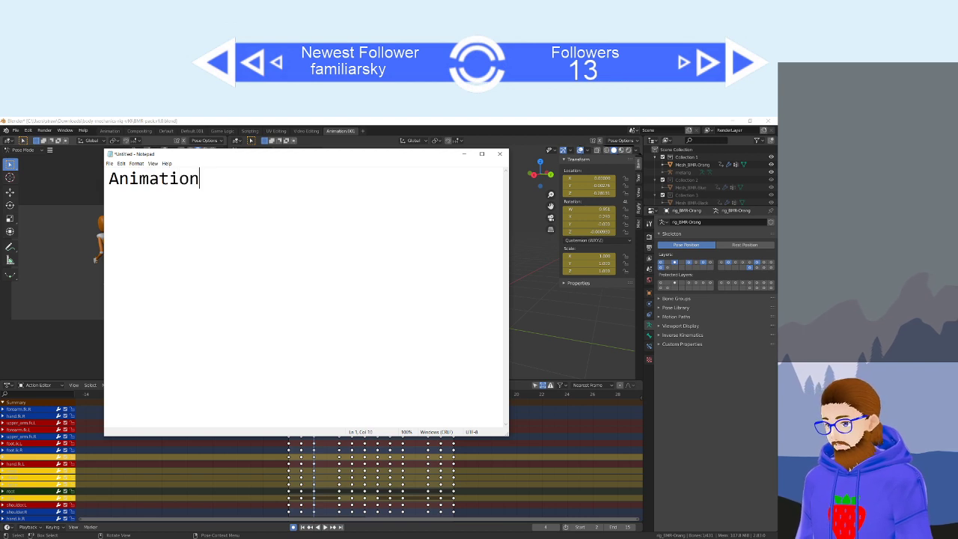
text(s)
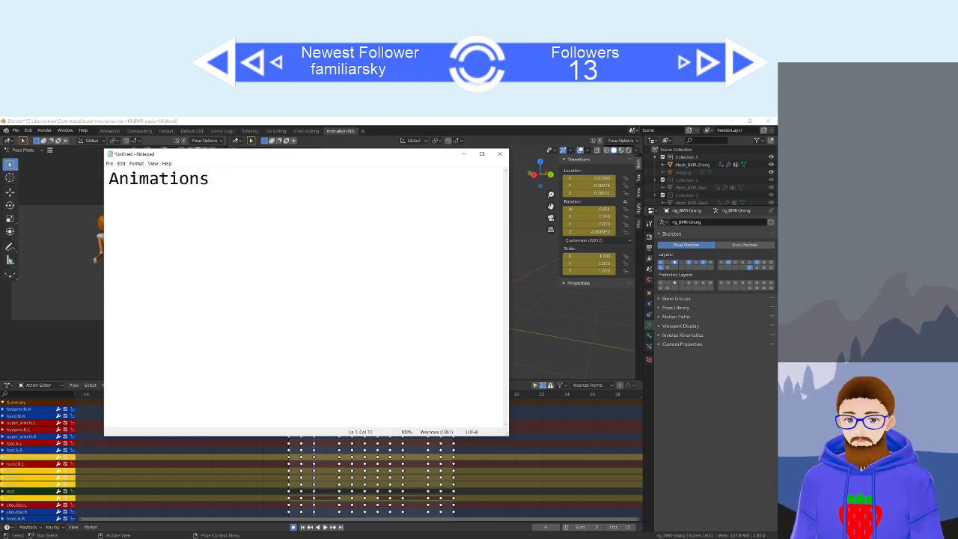
Turn off word wrap in the note and set its font size to 24.
key(ctrl+a)
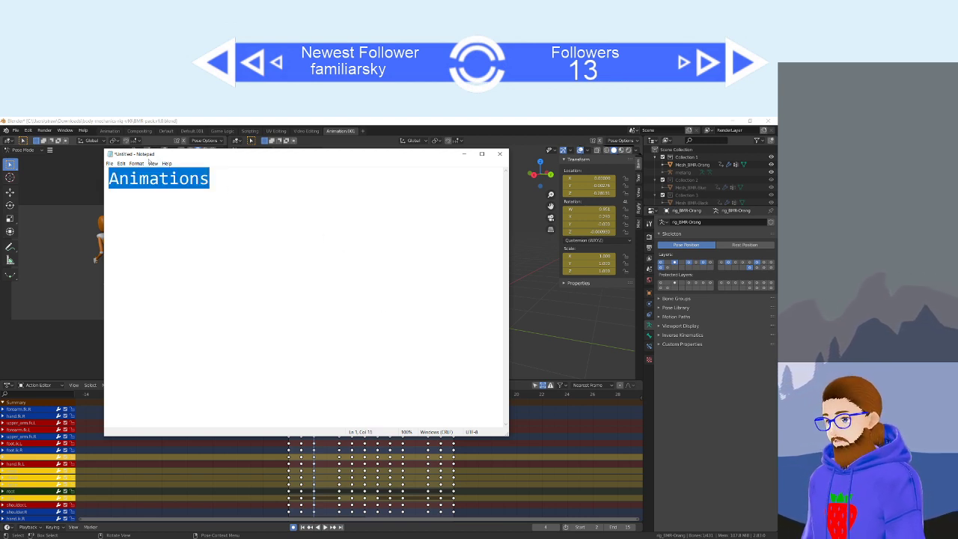
click(137, 163)
click(141, 170)
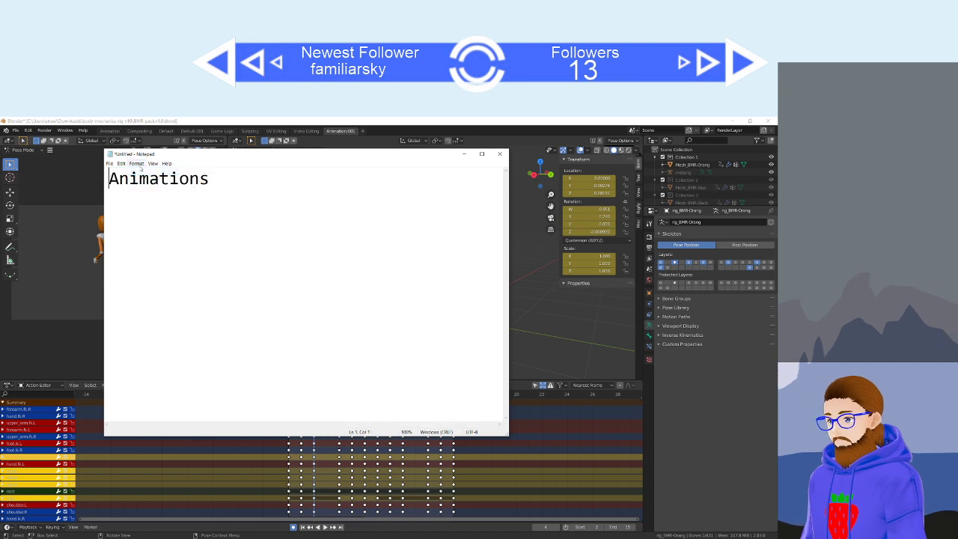
click(136, 163)
click(146, 172)
click(137, 163)
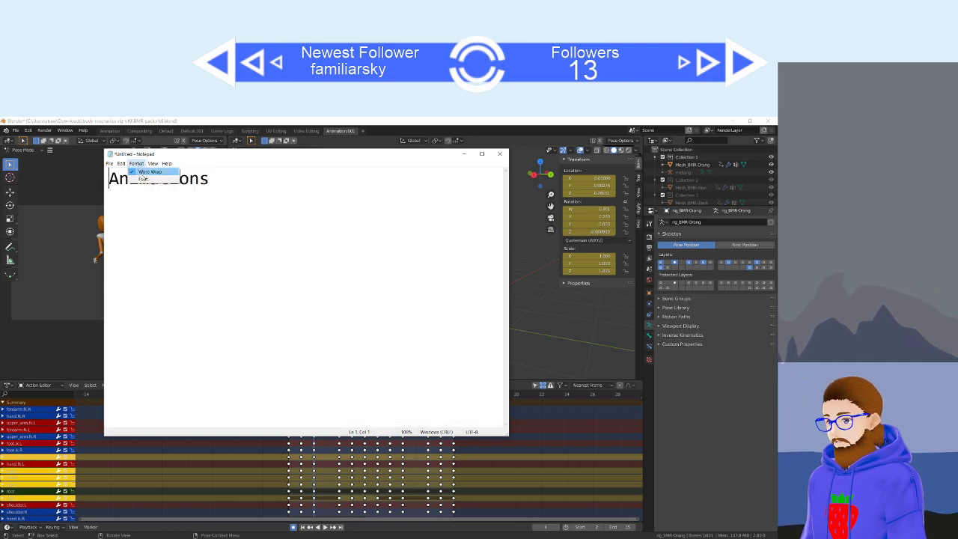
click(144, 172)
click(136, 163)
click(143, 179)
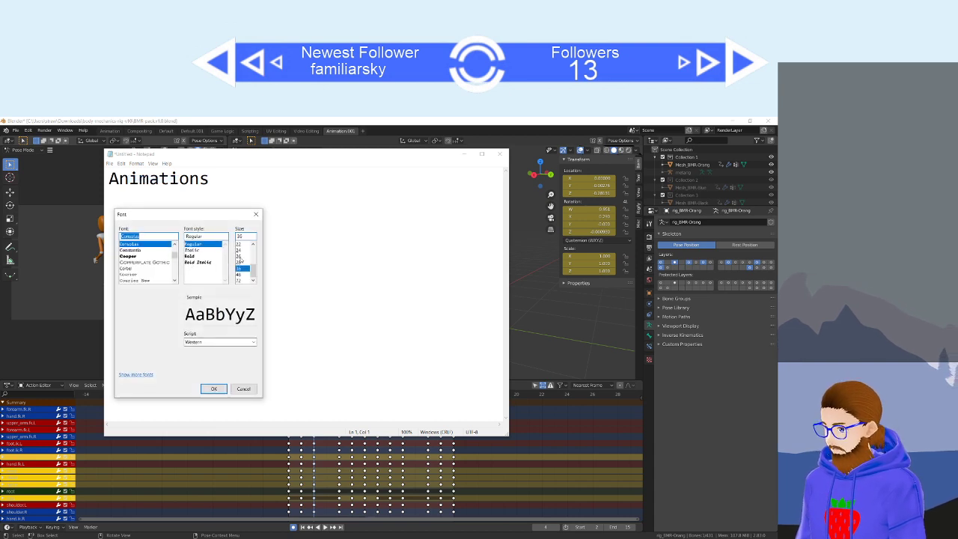
click(241, 250)
click(219, 386)
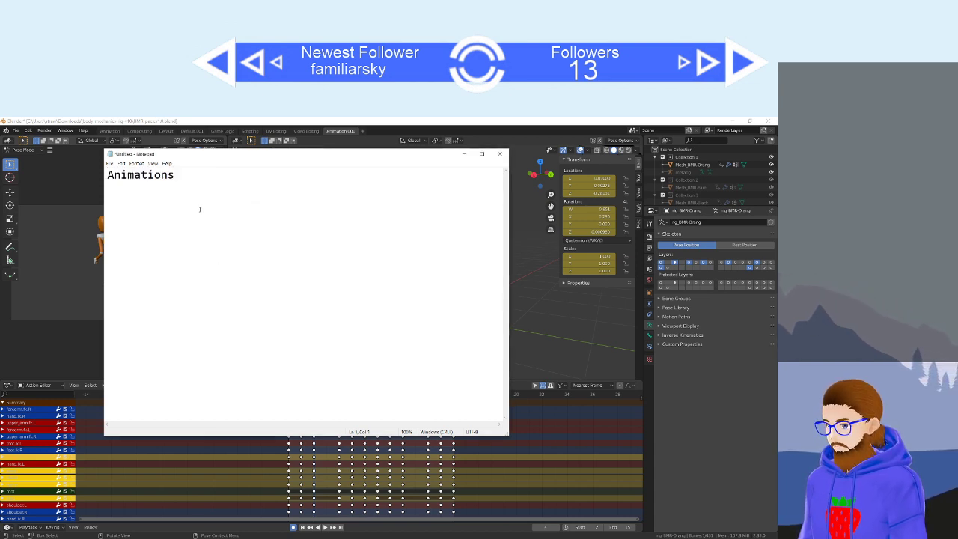
Maximize the note, add a colon to the Animations heading, and enter Walk-Jog-Run on the line below.
click(212, 184)
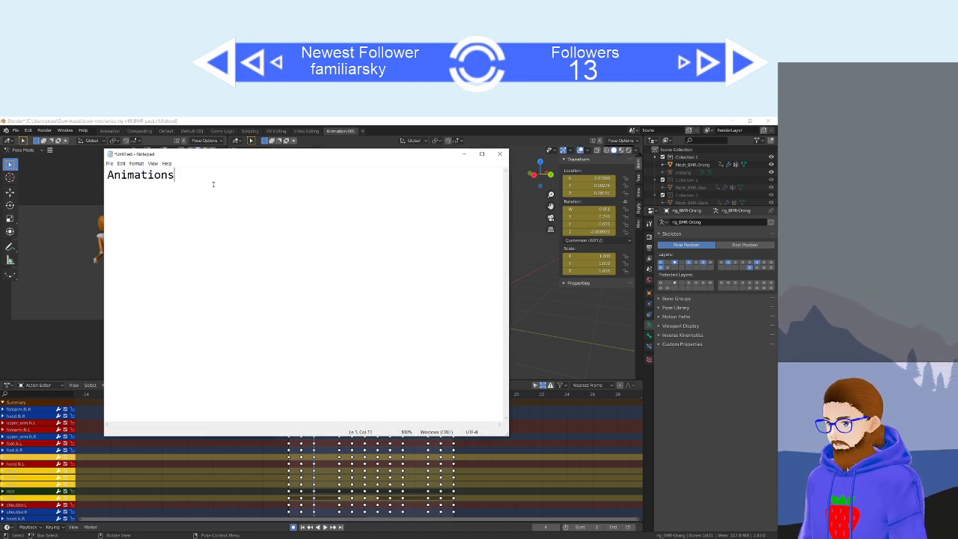
click(482, 154)
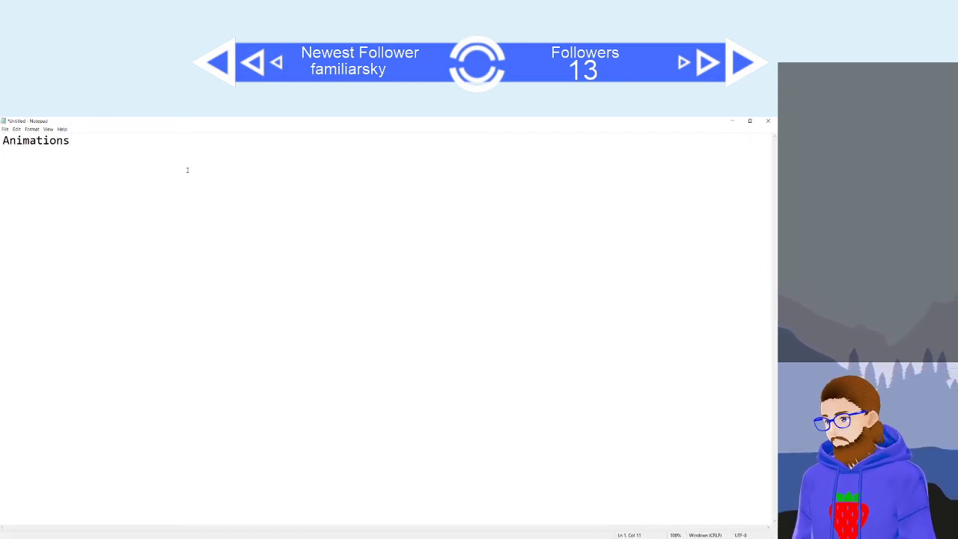
text(:)
key(Return)
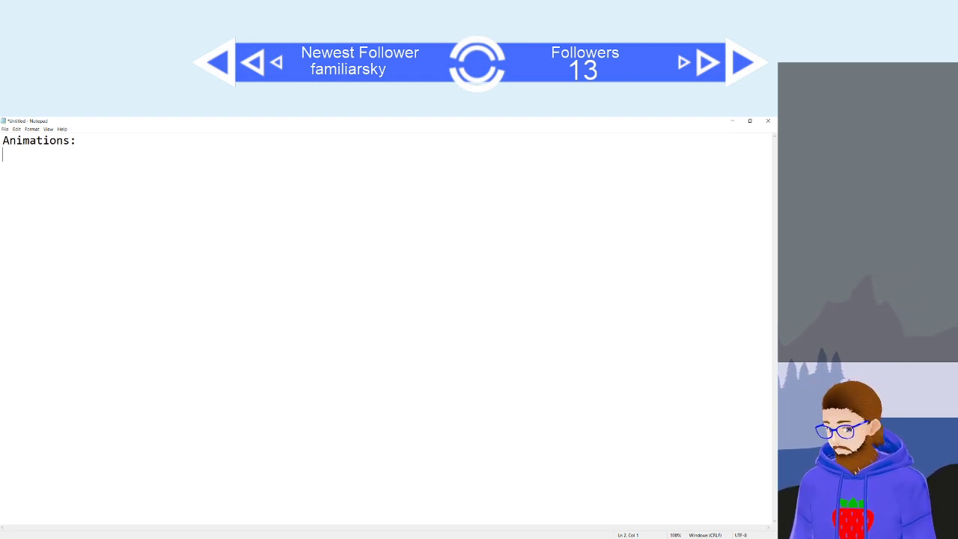
text(Wa)
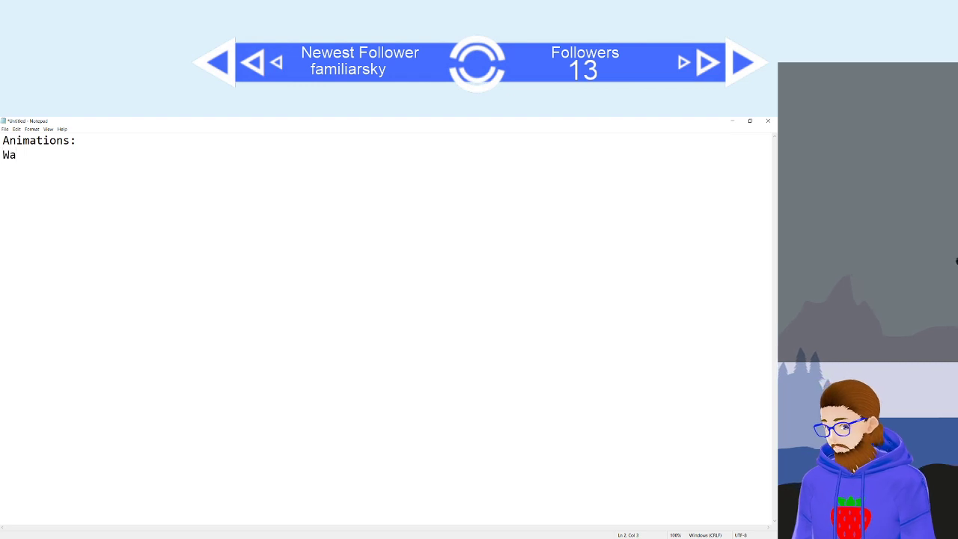
text(lk)
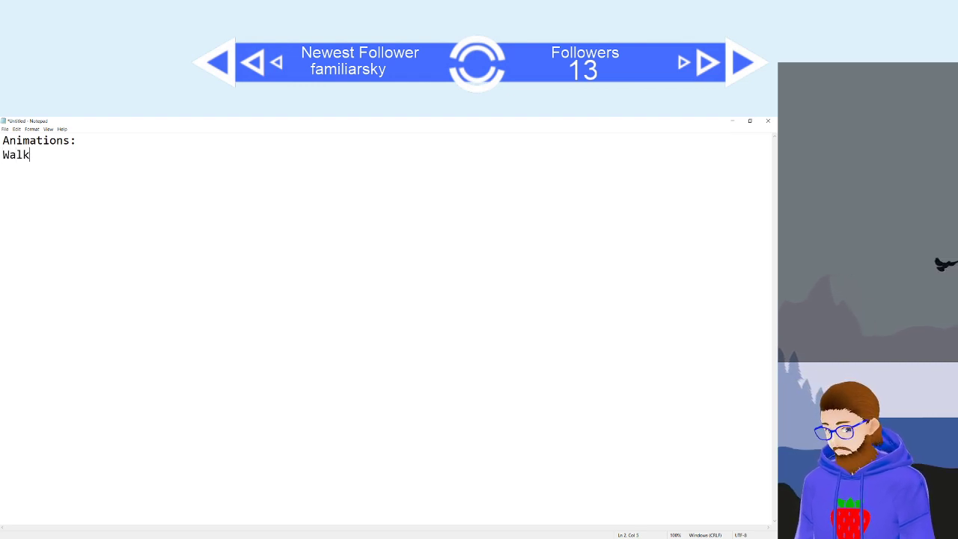
text(-Jog)
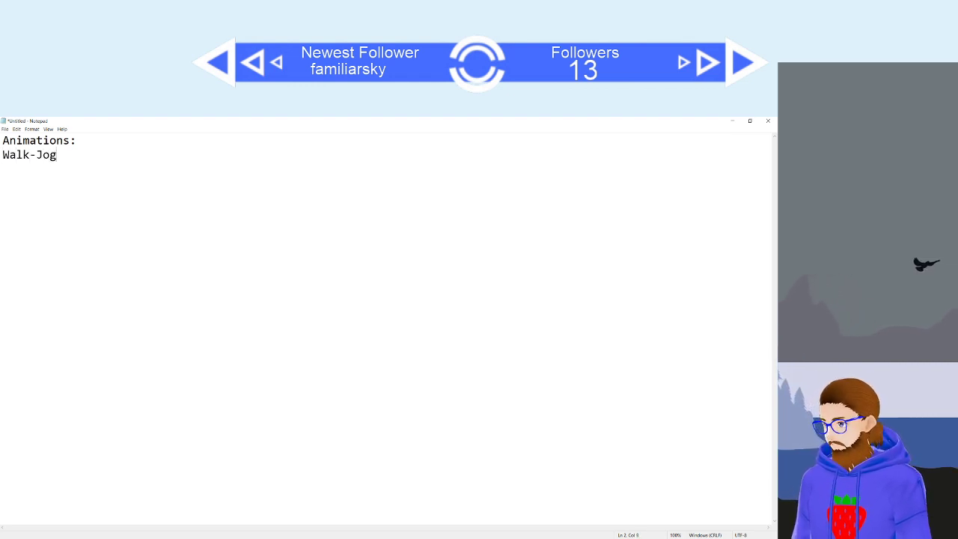
text(-Run)
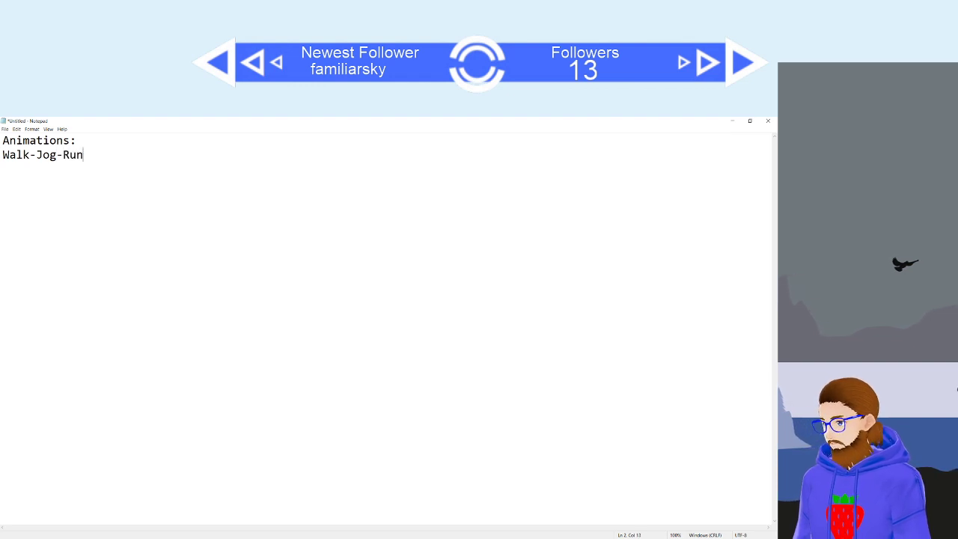
key(Return)
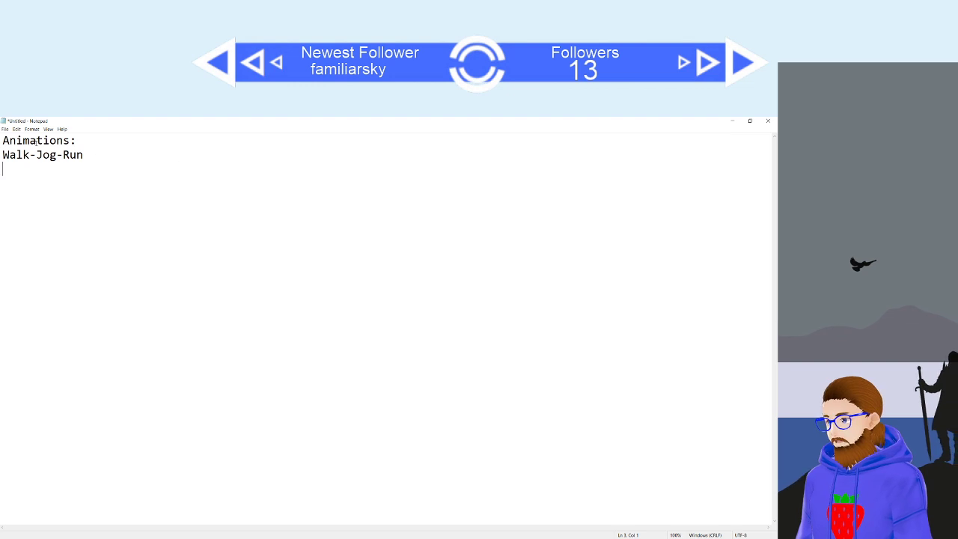
Try to format only the word Jog in the Walk-Jog-Run line, and close the note without saving.
drag(36, 155, 57, 155)
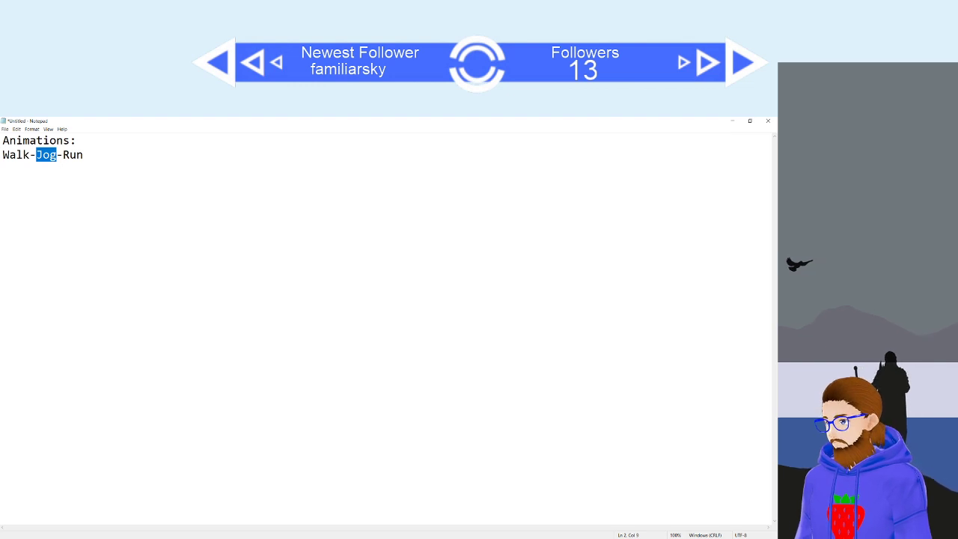
right_click(54, 157)
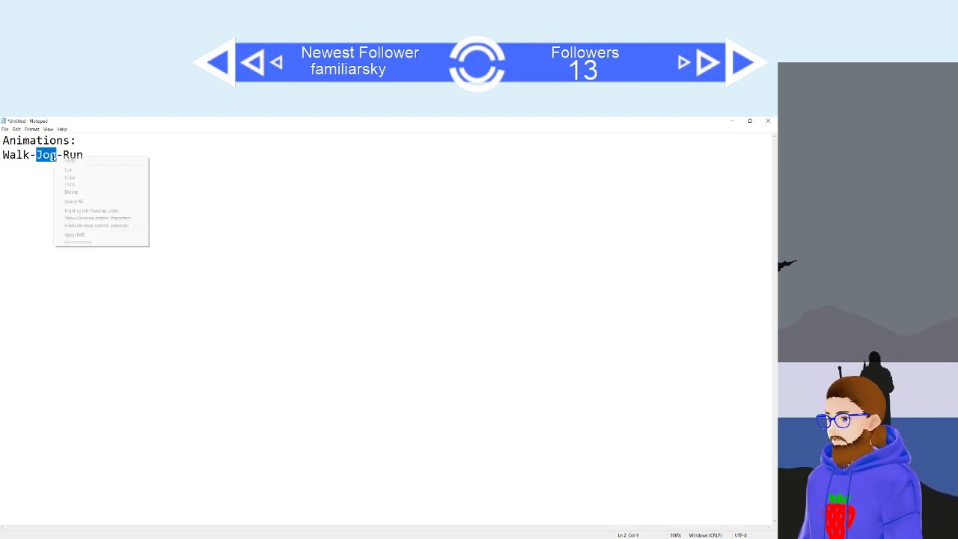
click(45, 177)
double_click(47, 156)
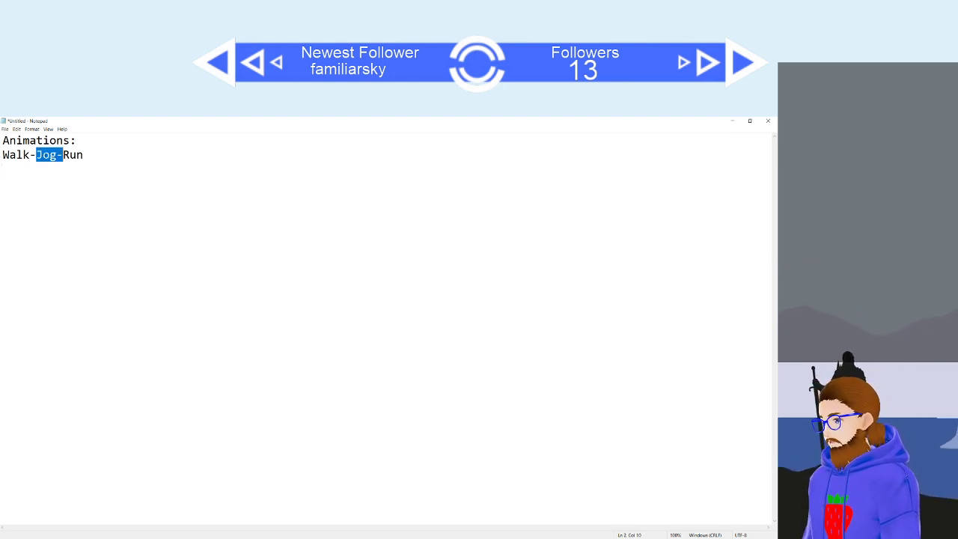
click(64, 164)
drag(36, 156, 58, 158)
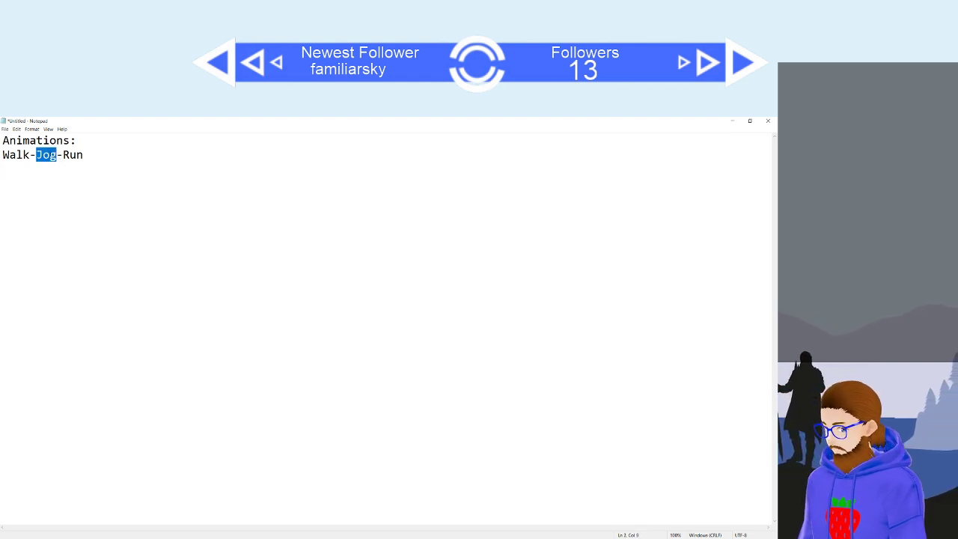
click(32, 128)
click(42, 145)
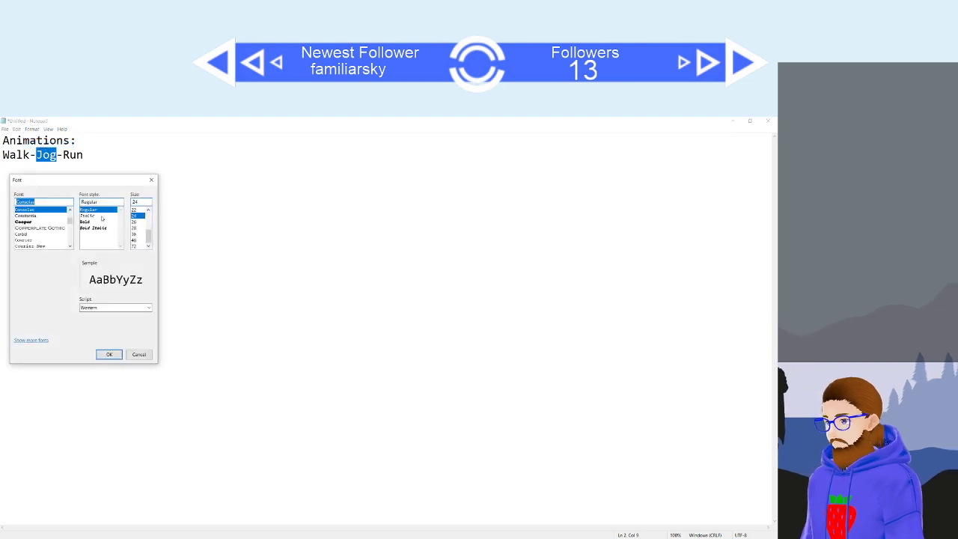
click(151, 180)
click(767, 121)
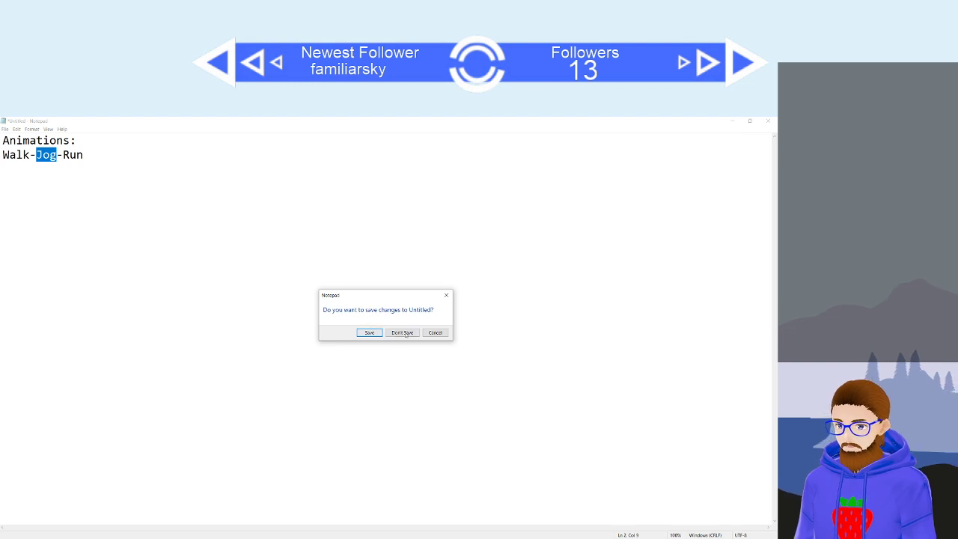
click(403, 332)
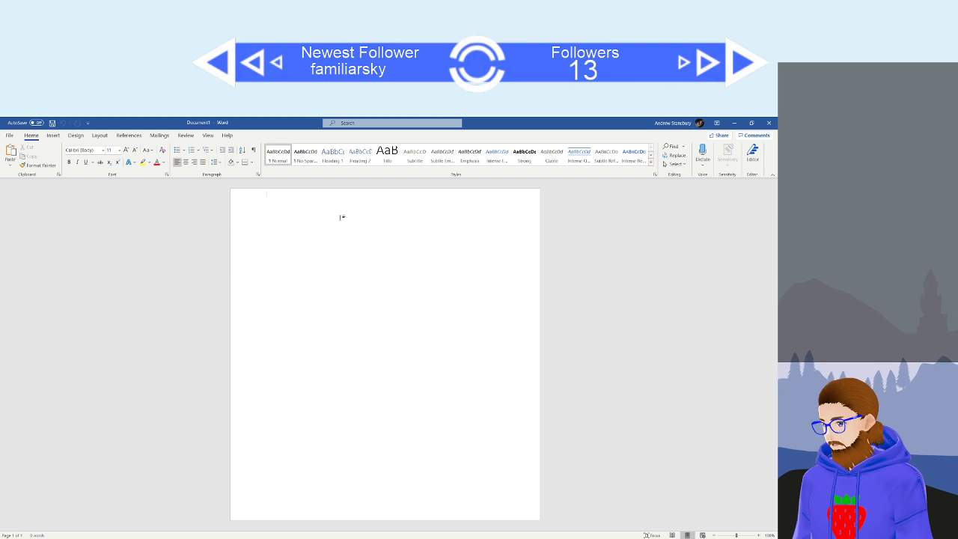
Set the font size to 24 in the blank Word document and collapse the ribbon.
click(120, 151)
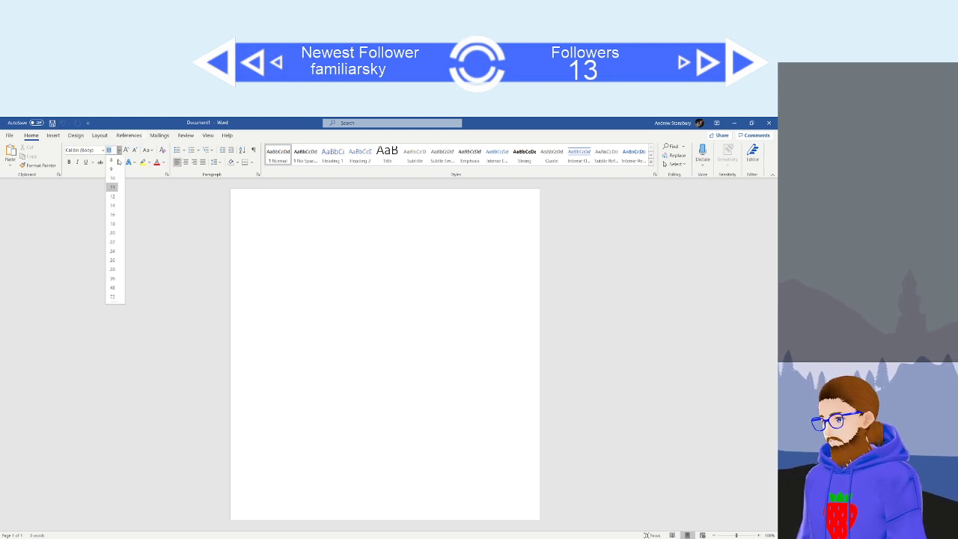
click(113, 251)
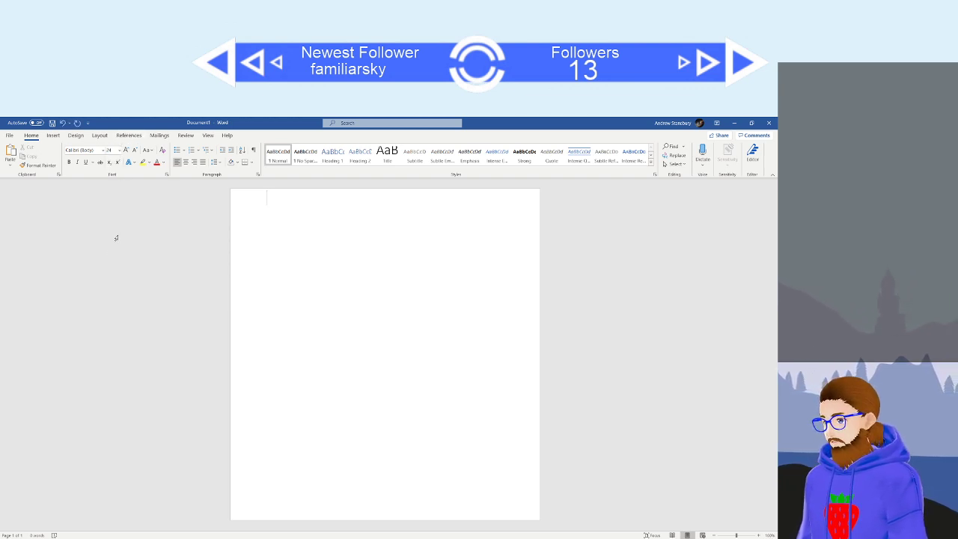
click(772, 176)
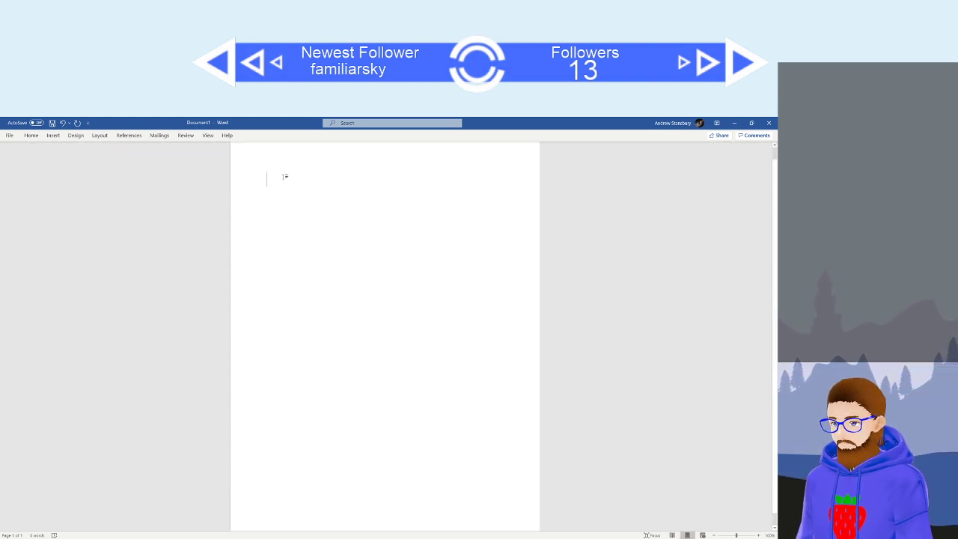
Enter the heading Animations: with Walk-Jog-Run on the line below it.
text(Animations:)
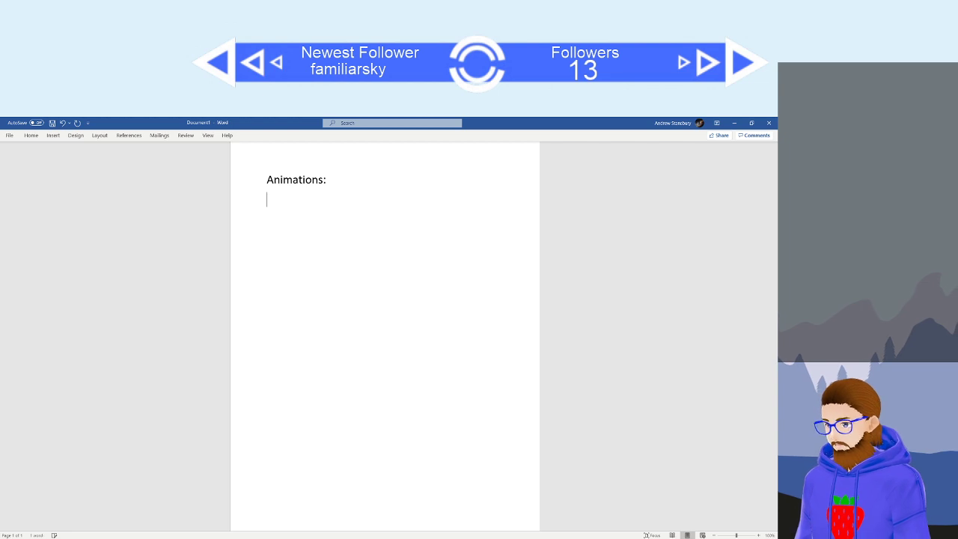
text(Walk-Jog)
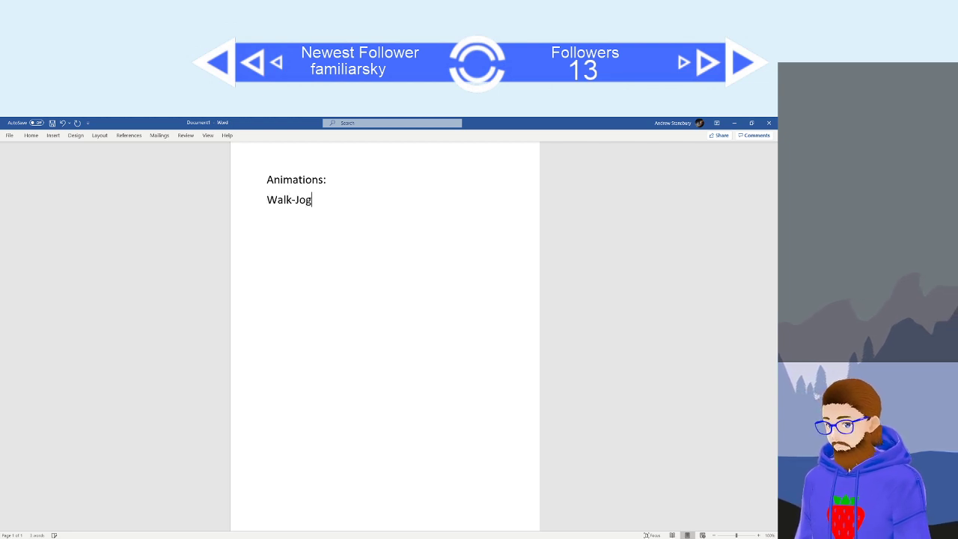
text(-Run)
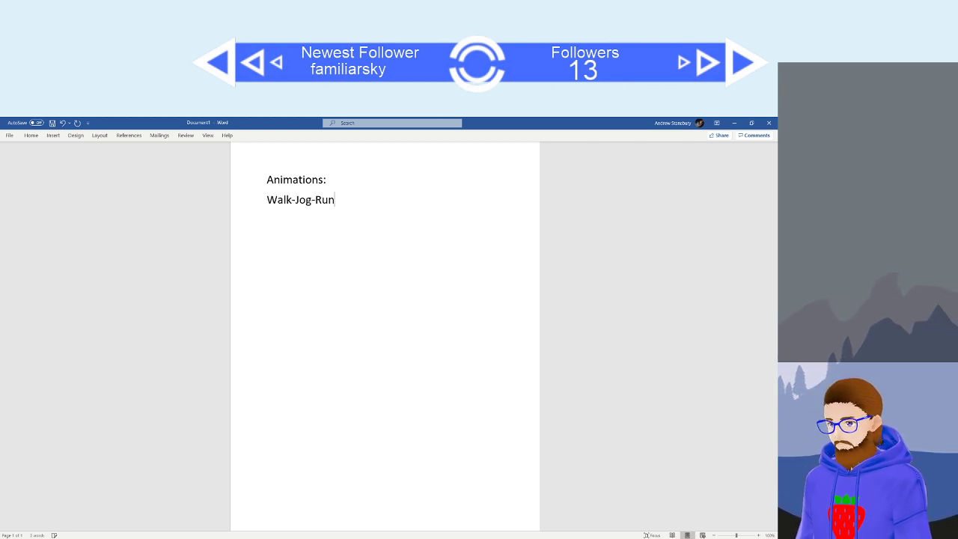
Insert a Movement line between the Animations: heading and the Walk-Jog-Run line.
key(Up)
key(Return)
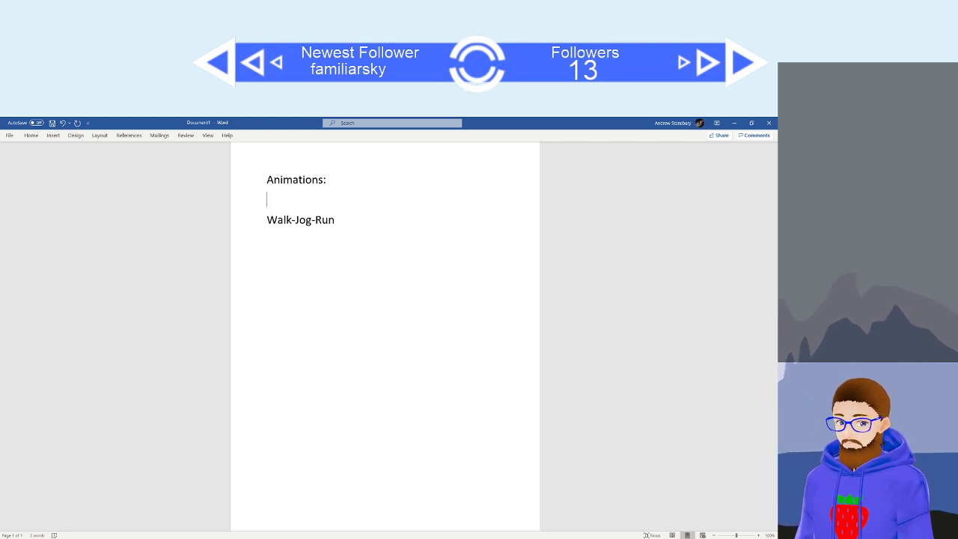
text(Move)
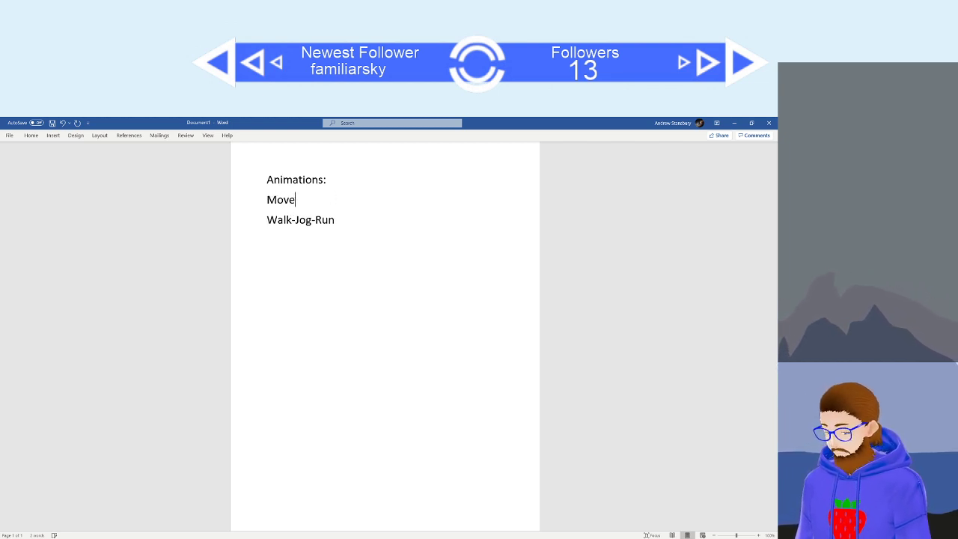
text(ment)
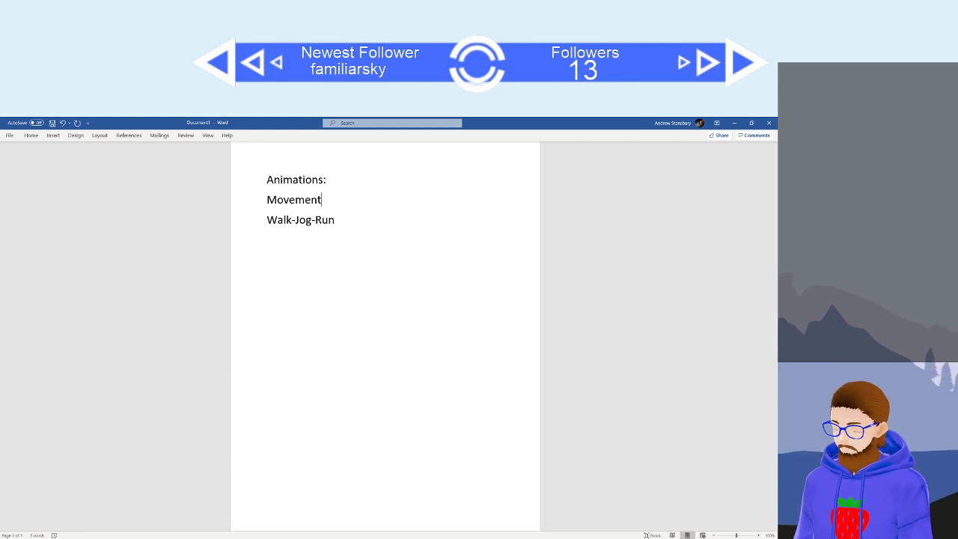
Add an indented line reading Running directly beneath Movement.
key(Return)
key(Tab)
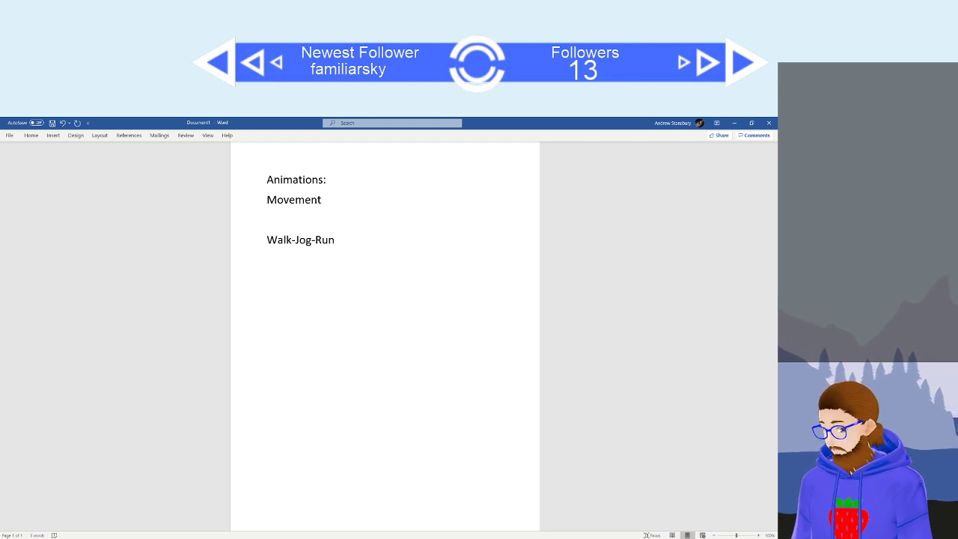
text(run)
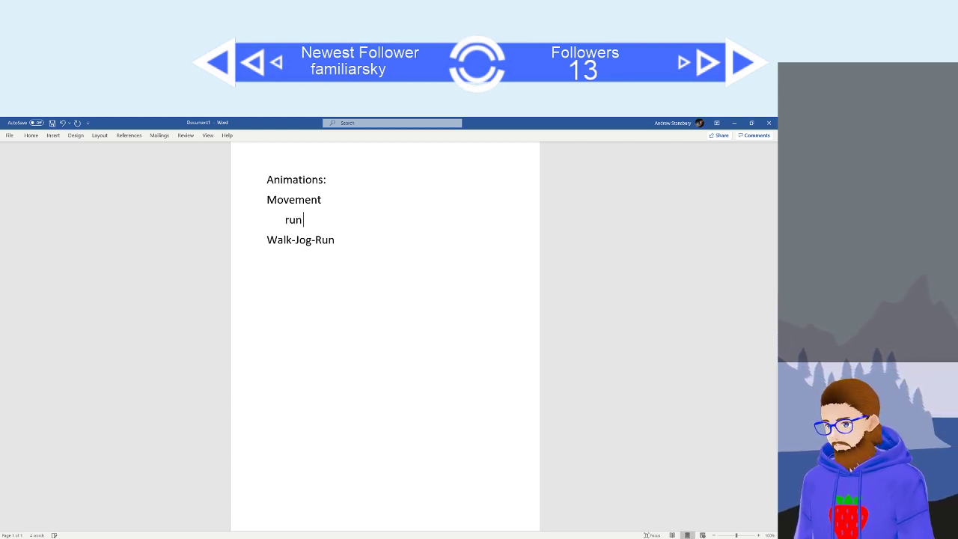
key(BackSpace)
key(BackSpace)
key(BackSpace)
text(Running)
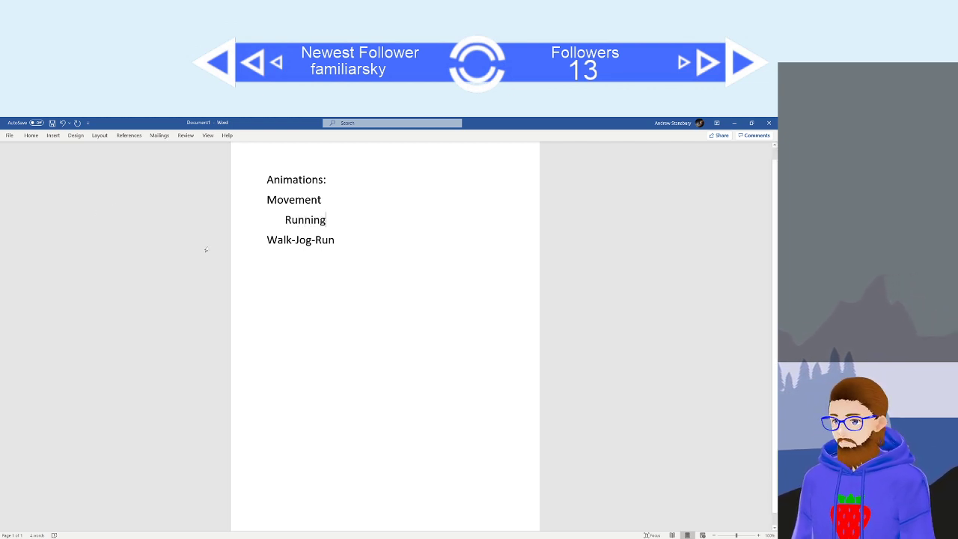
Indent the Walk-Jog-Run line two levels so it sits beneath Running.
click(268, 239)
key(Tab)
key(Tab)
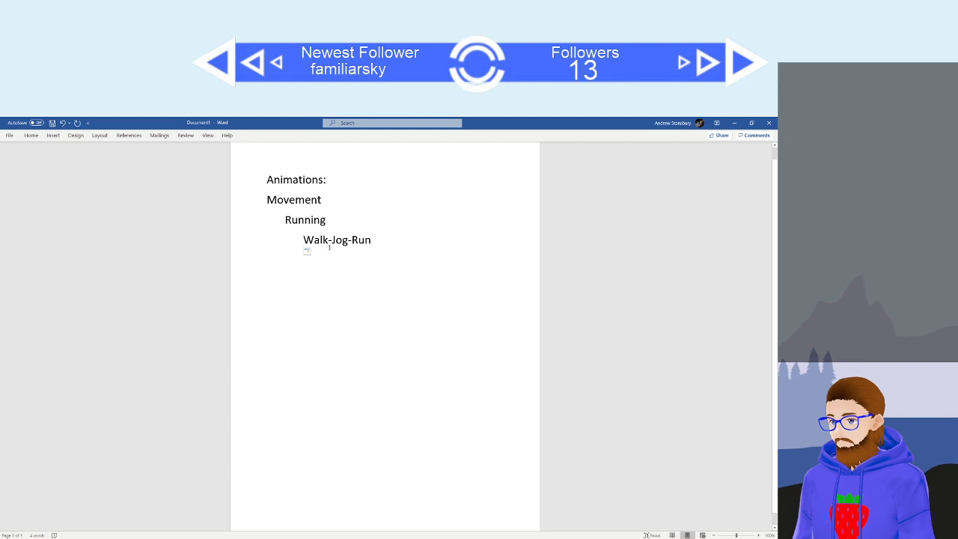
click(395, 232)
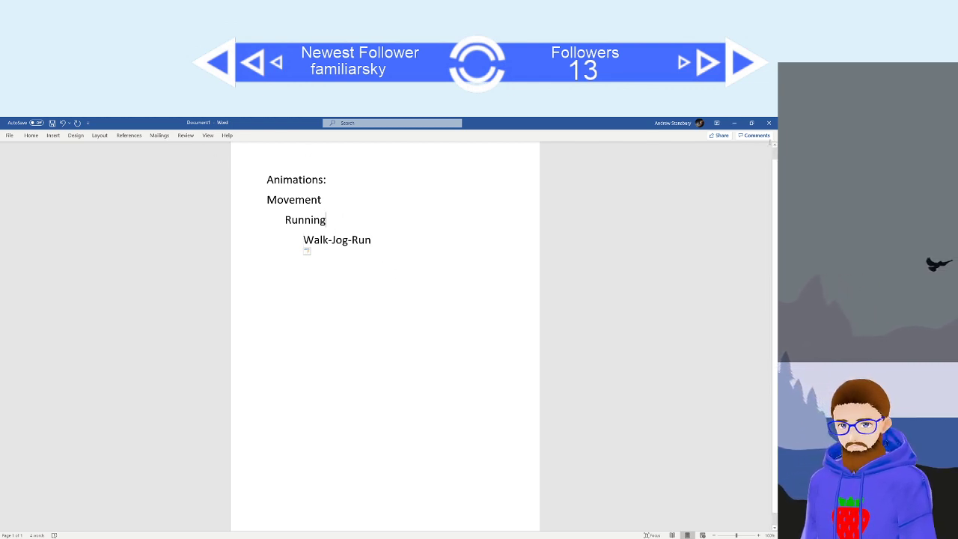
Turn all the lines into a bulleted list and remove the bullet from the Animations: heading.
click(31, 135)
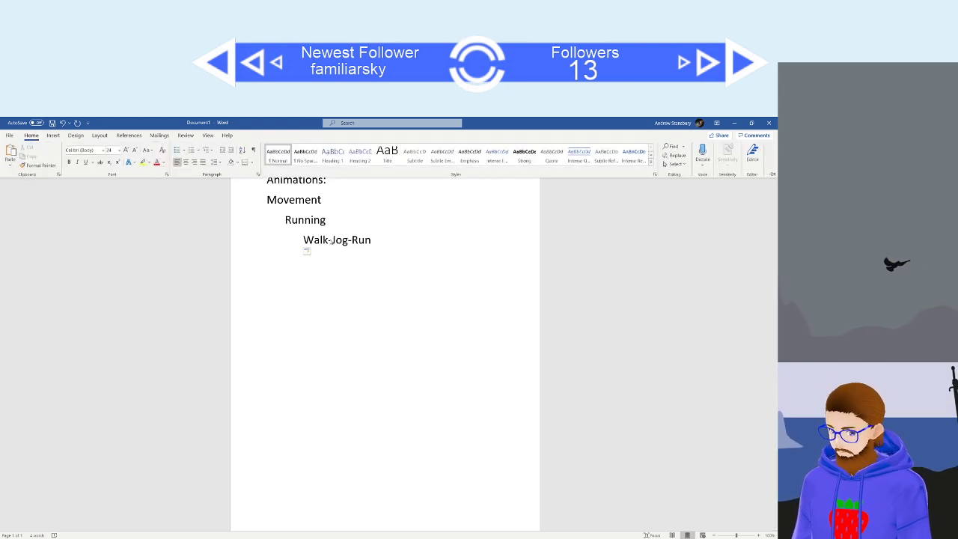
key(ctrl+a)
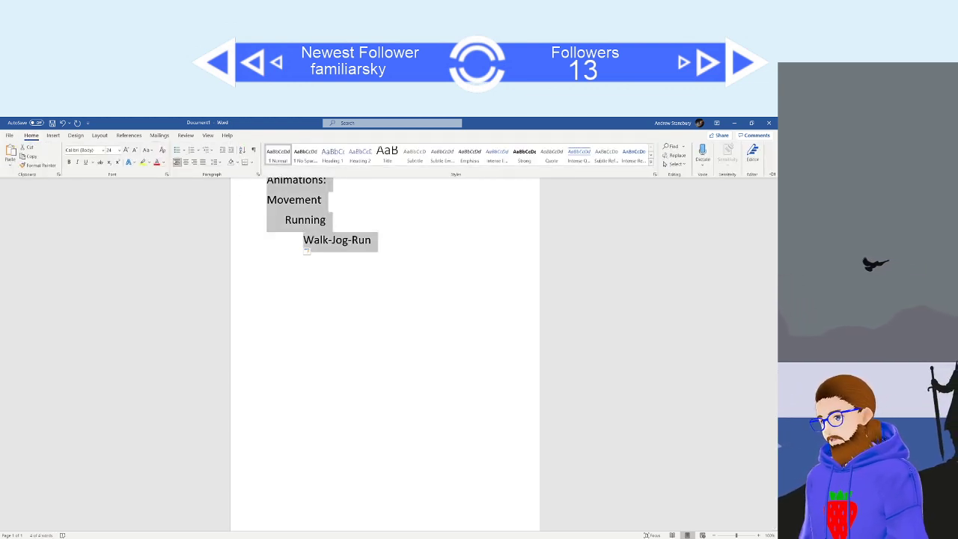
click(178, 150)
click(286, 182)
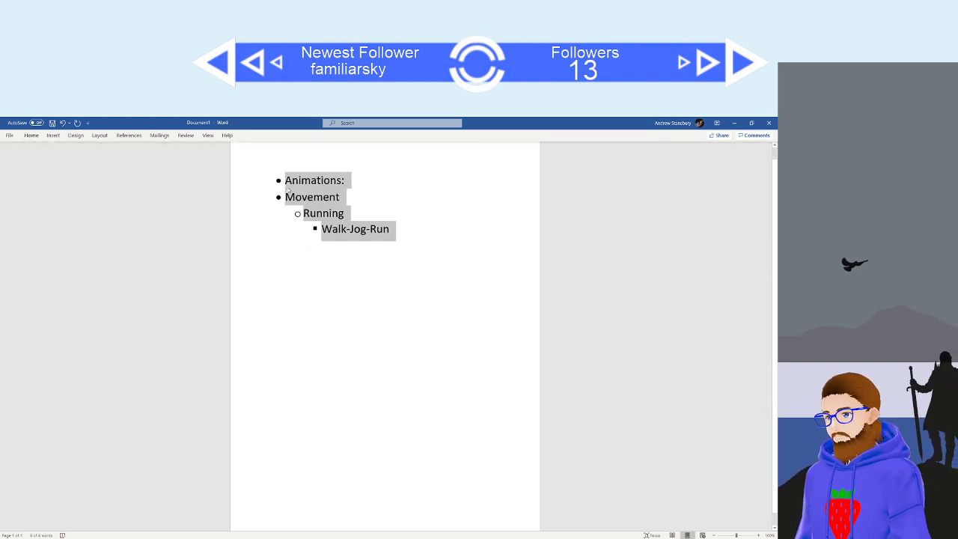
key(BackSpace)
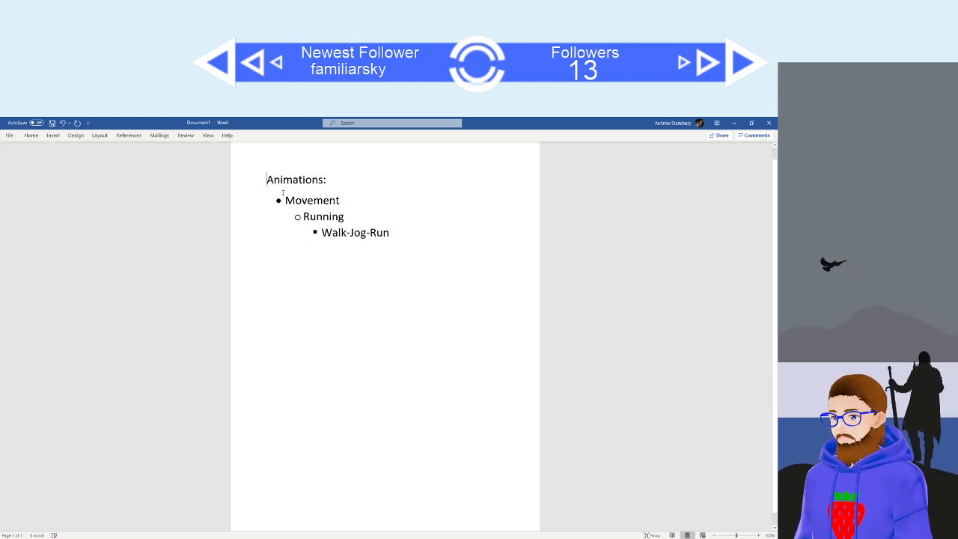
click(391, 232)
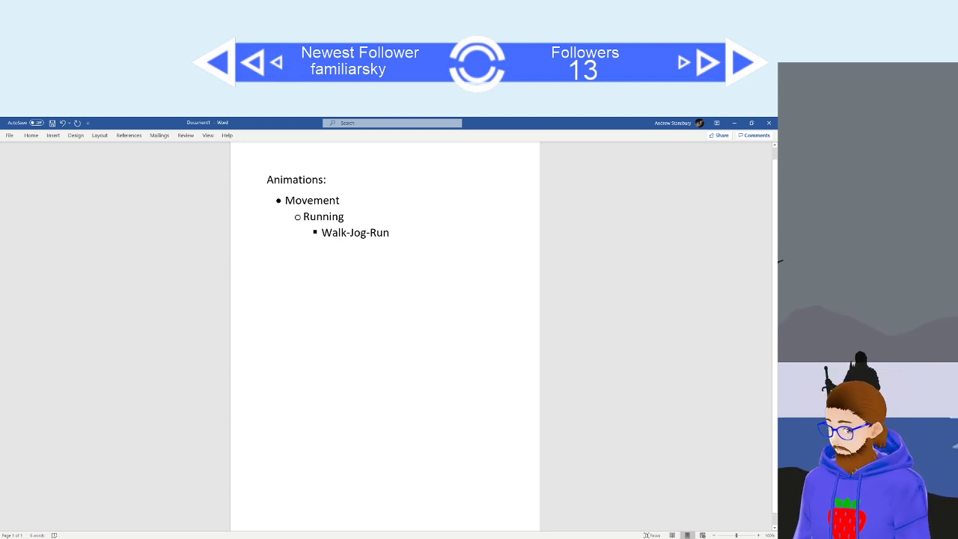
Pin the ribbon so that it stays expanded above the document.
click(30, 135)
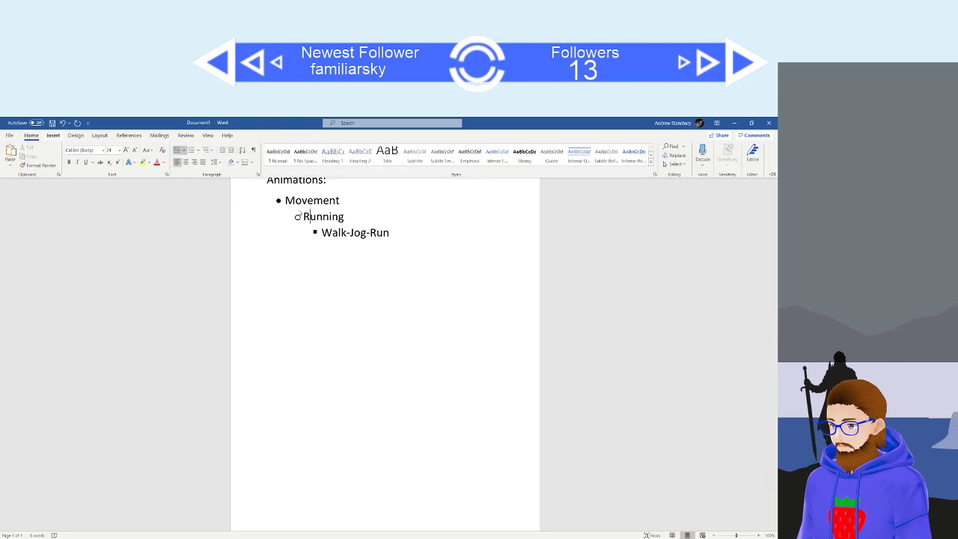
click(262, 192)
click(31, 136)
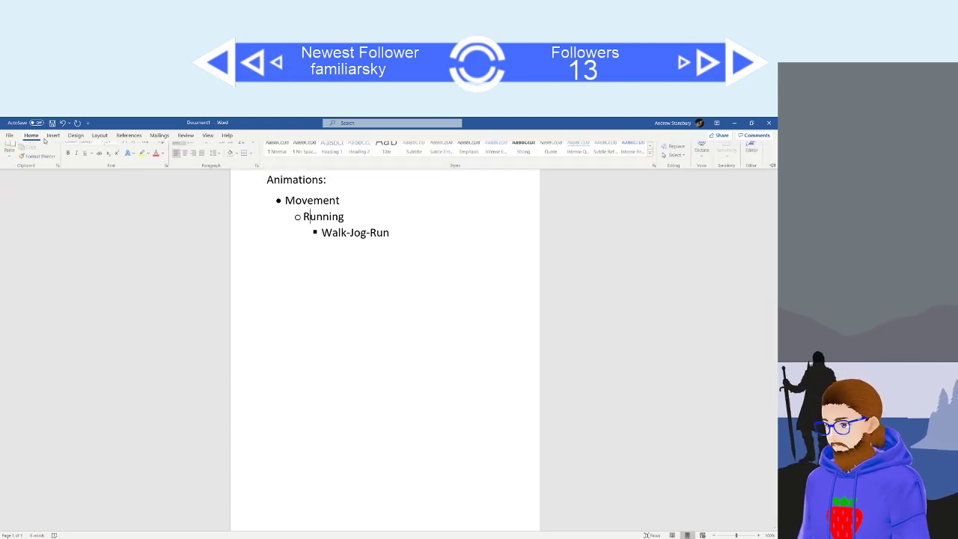
click(773, 174)
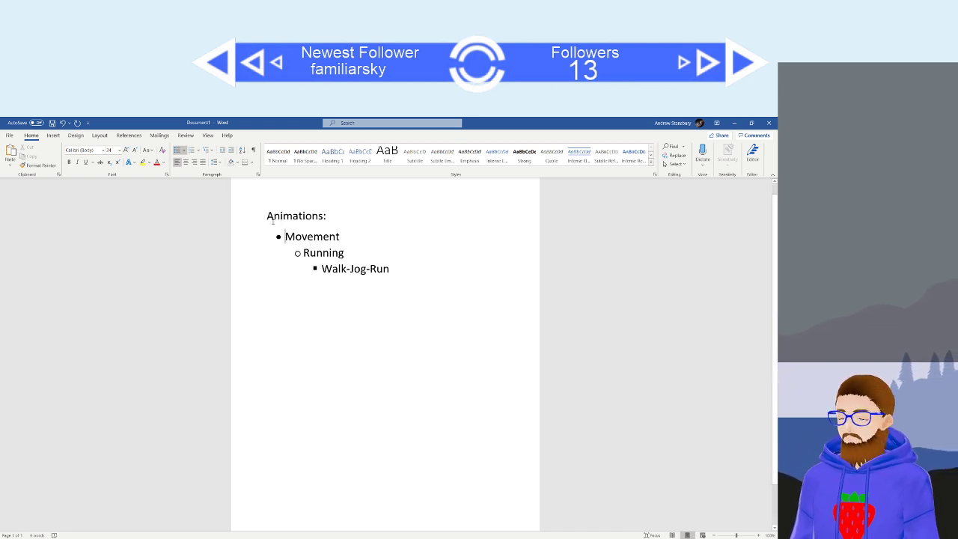
Try numbering on the Movement, Running and Walk-Jog-Run lines, and switch them back to bullets.
click(193, 152)
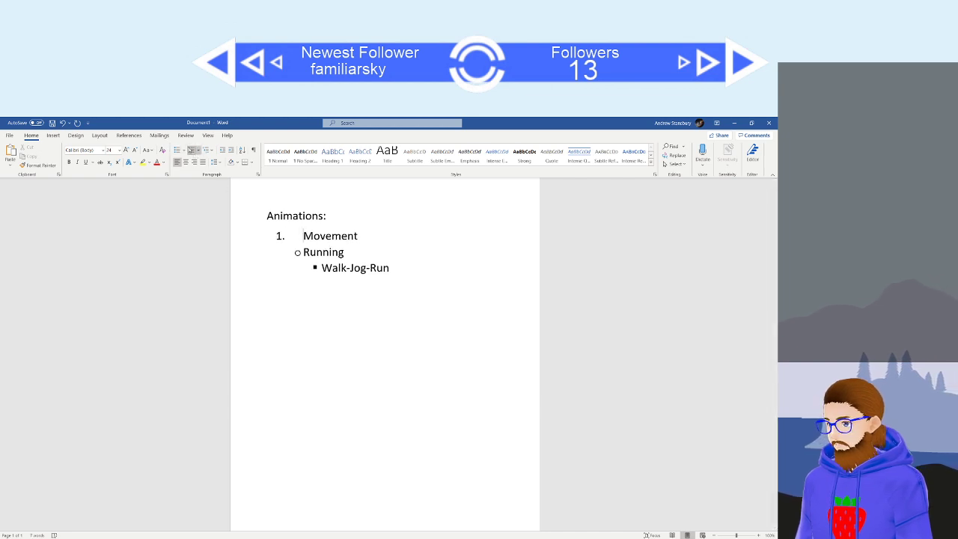
click(177, 150)
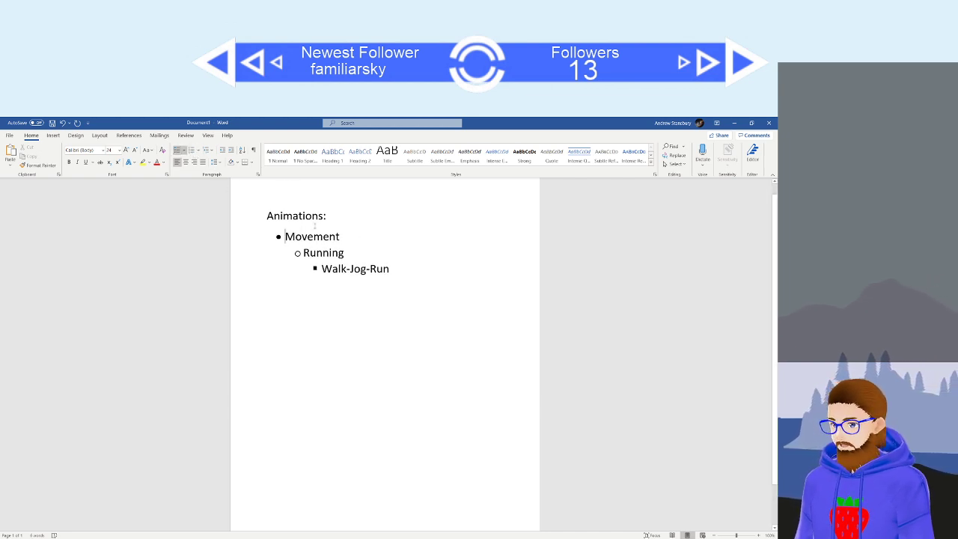
drag(286, 237, 396, 269)
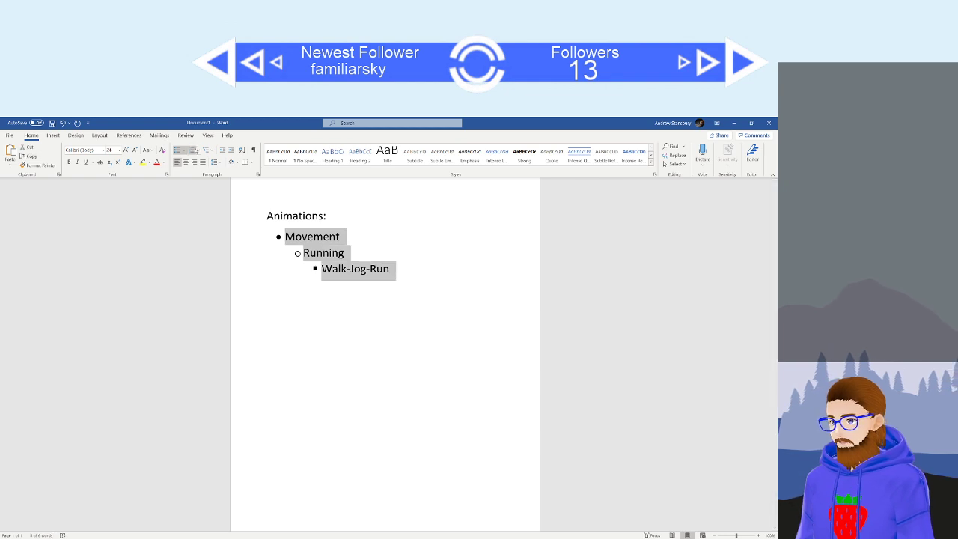
click(193, 152)
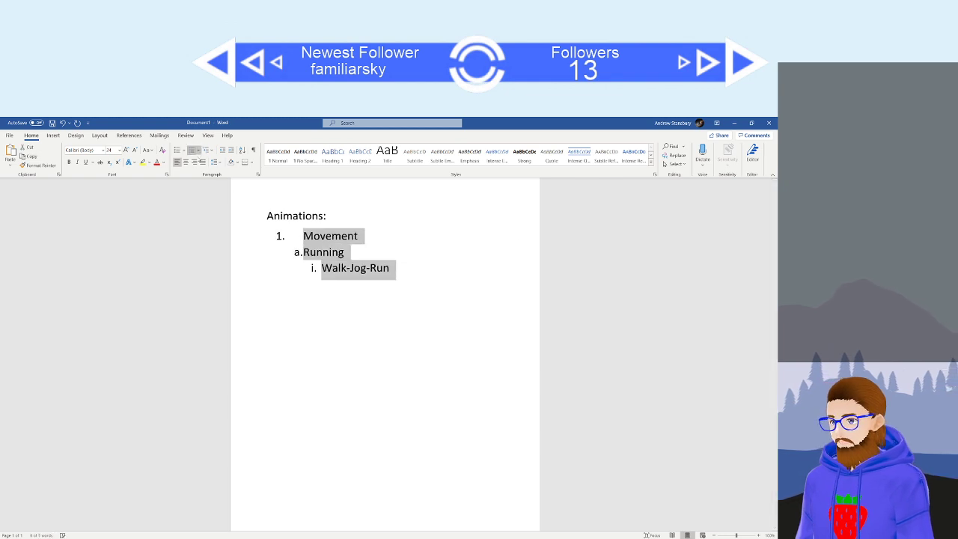
click(178, 150)
Check the multilevel list styles and the list indent settings for the bulleted lines, and collapse the ribbon.
click(208, 152)
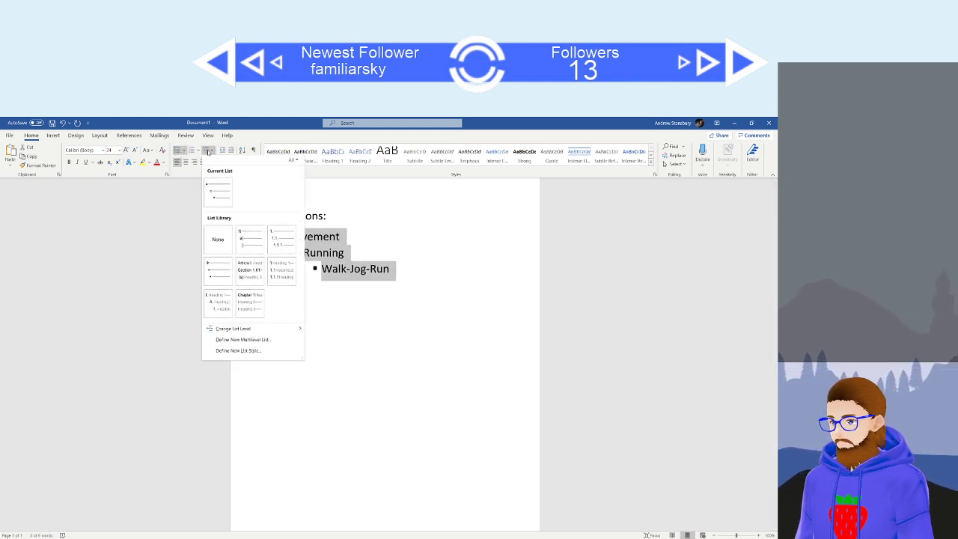
click(208, 152)
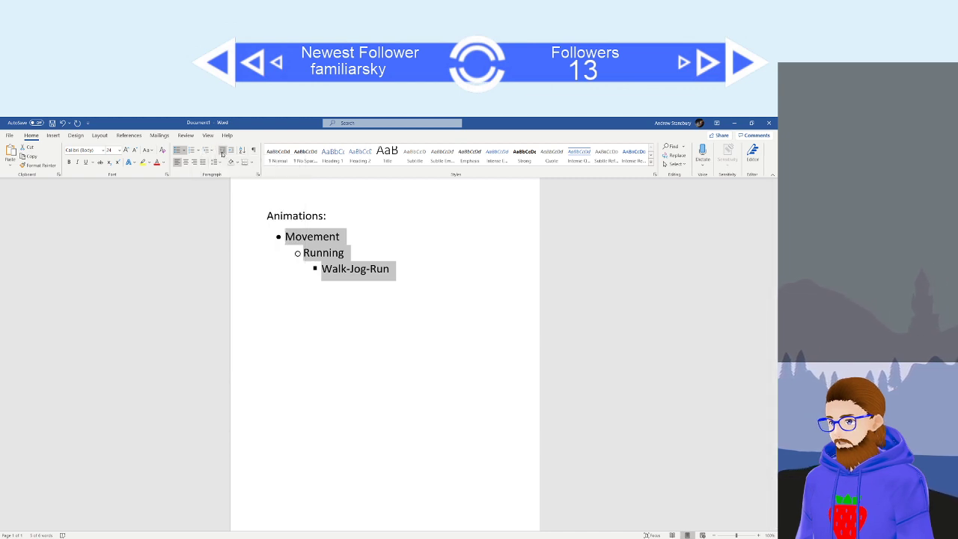
right_click(294, 238)
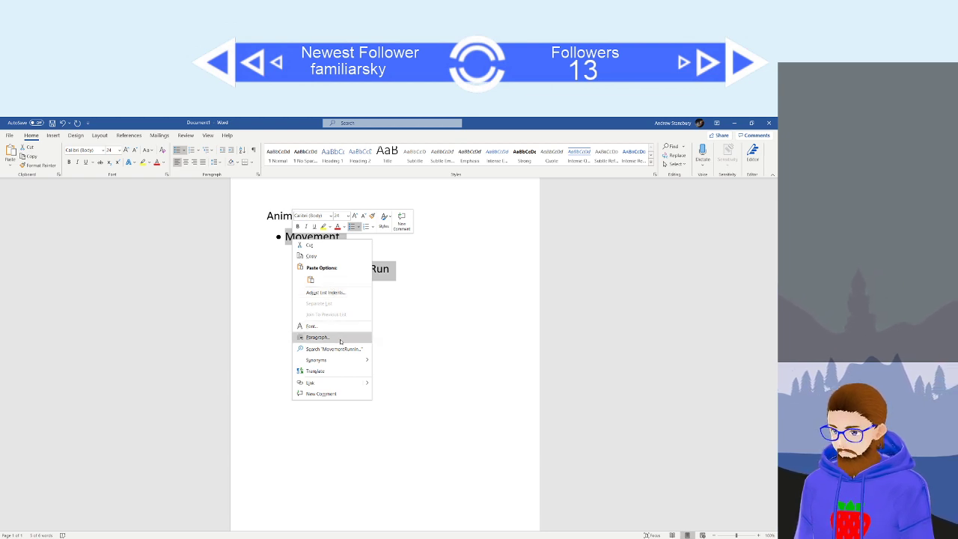
click(330, 293)
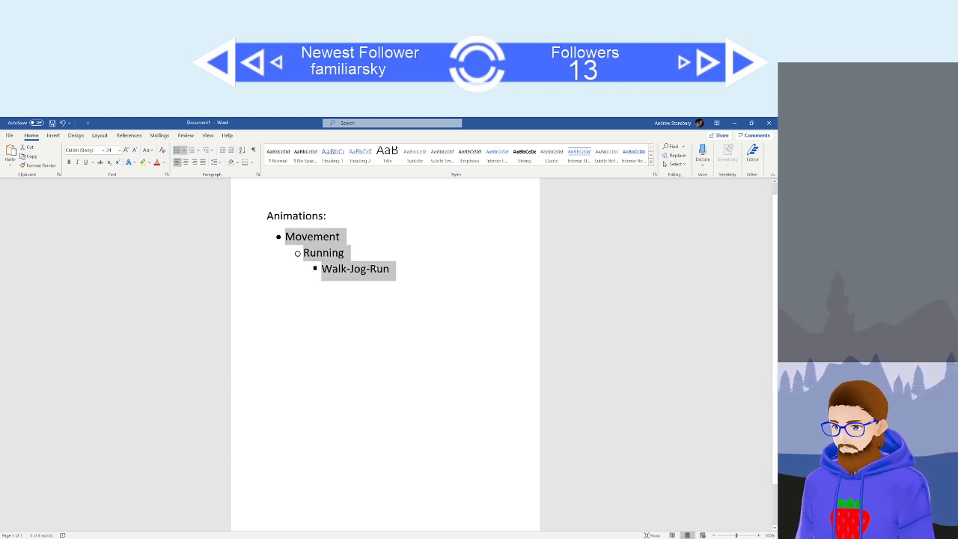
click(383, 260)
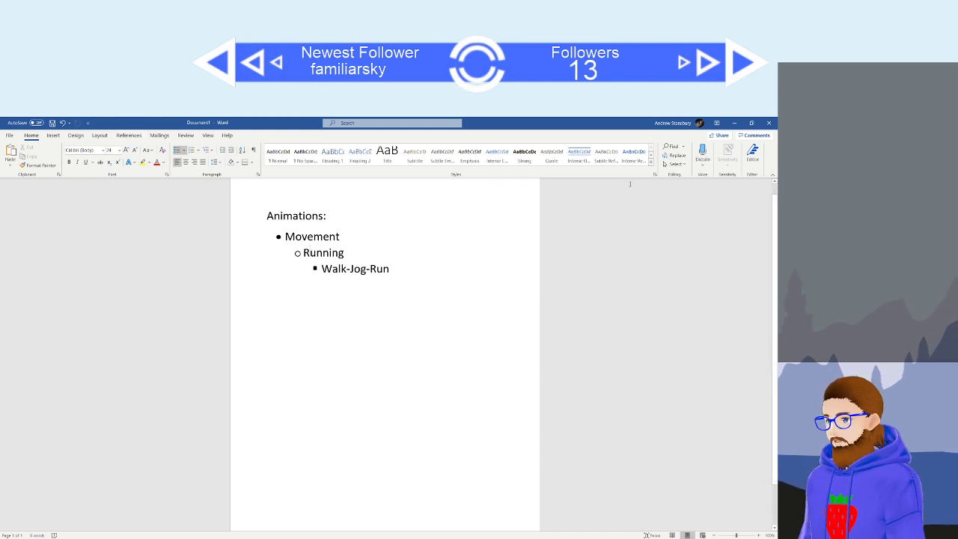
click(773, 176)
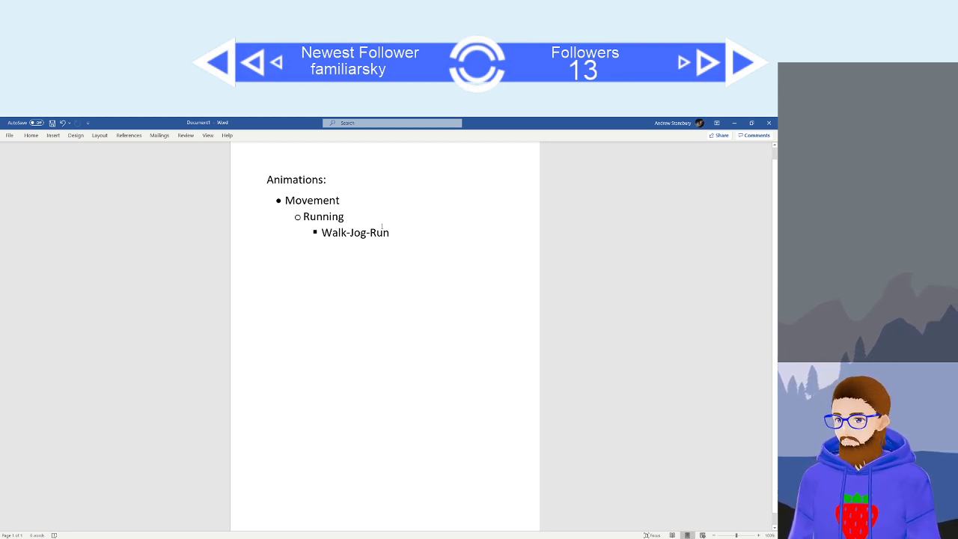
Replace the Walk-Jog-Run bullet with separate Walk, Jog and Run bullets under Running.
key(Return)
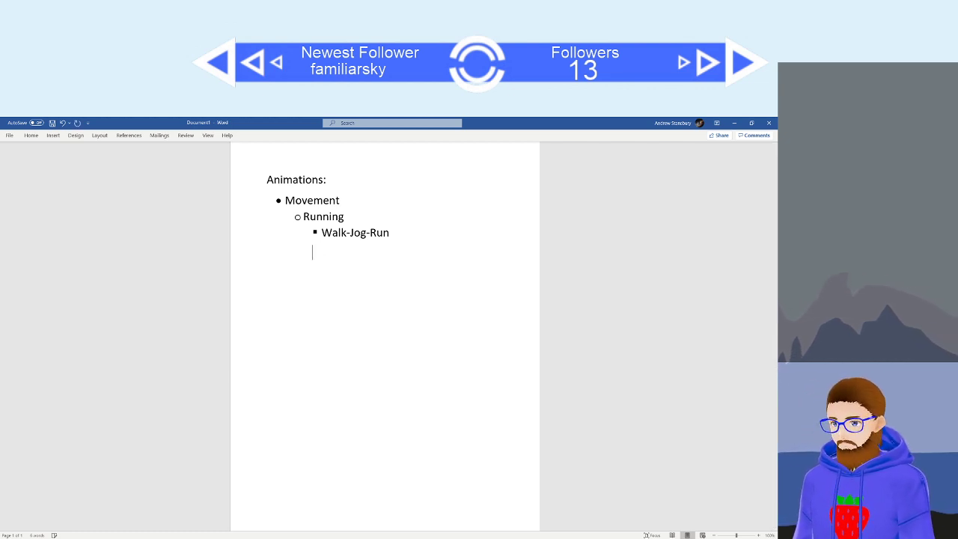
key(BackSpace)
key(BackSpace)
key(BackSpace)
key(BackSpace)
key(BackSpace)
key(BackSpace)
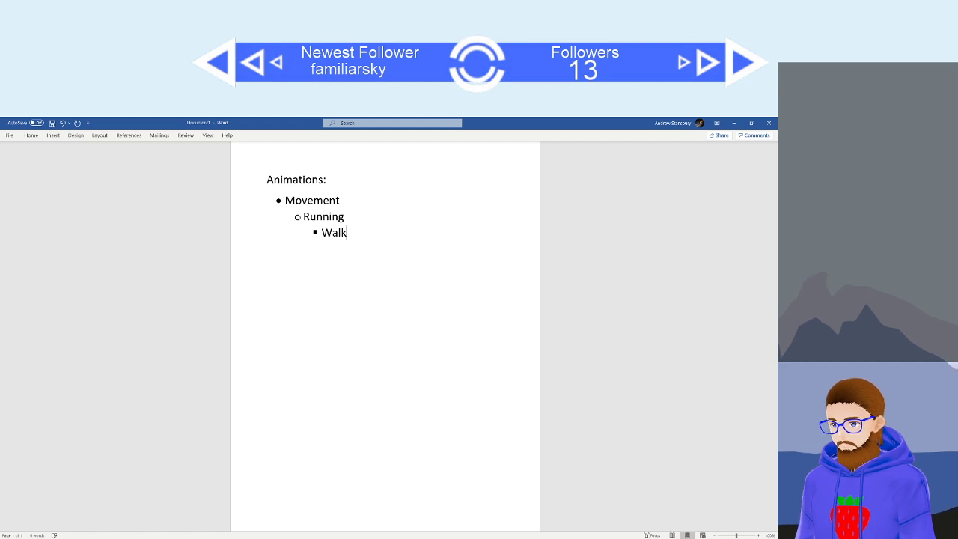
text(Jog )
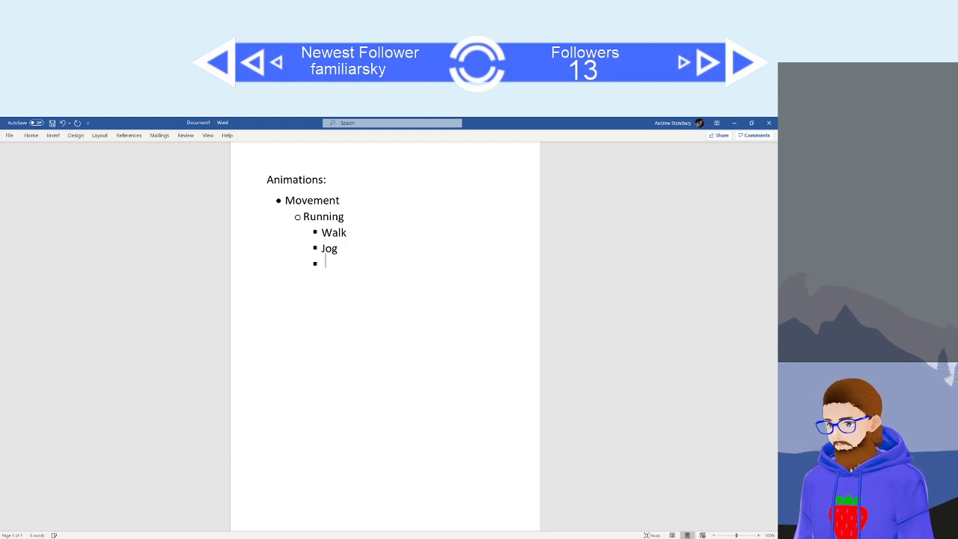
text(Run)
Add a Jumping bullet below Run, at the same list level as Running.
key(Return)
key(shift+Tab)
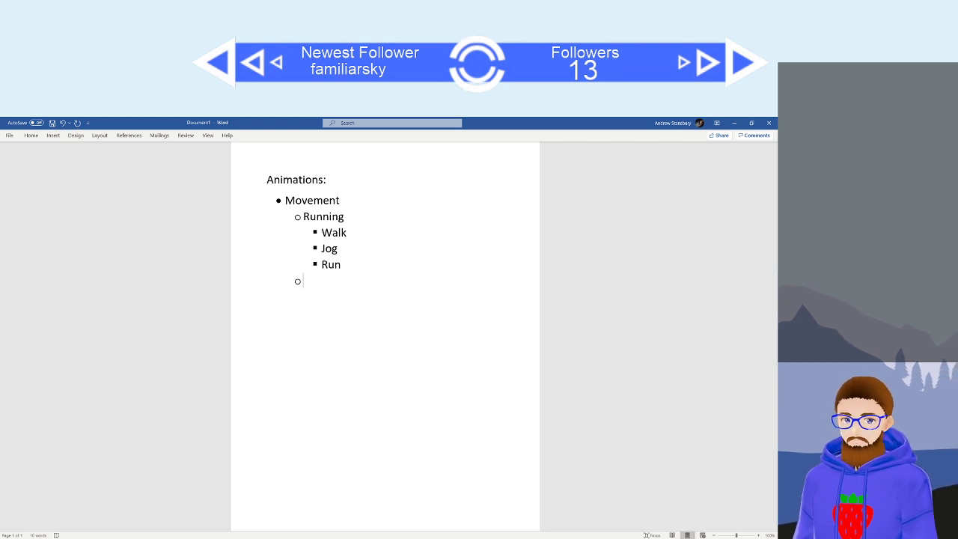
text(Jump)
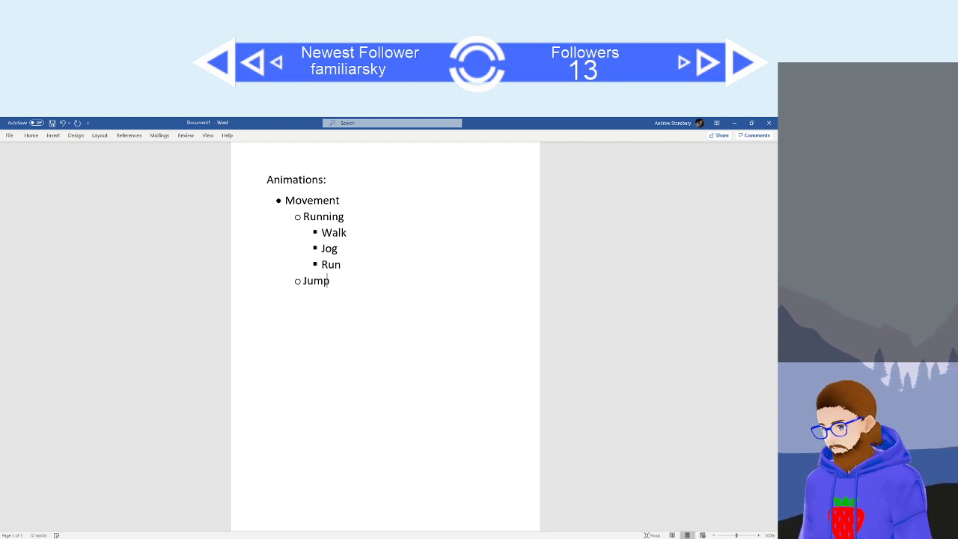
text(s)
key(BackSpace)
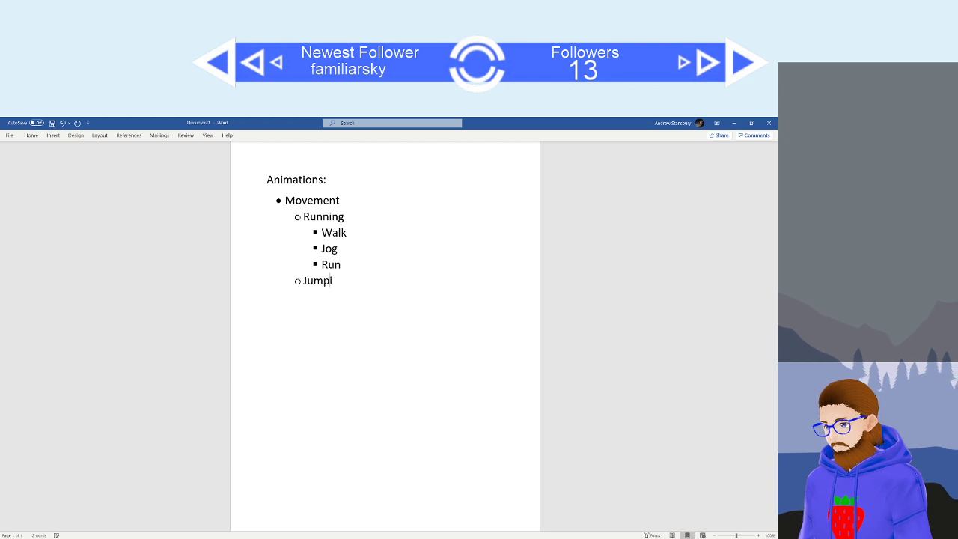
text(ing)
Add a Straight Up sub-bullet under Jumping and start another bullet below it.
key(Return)
key(Tab)
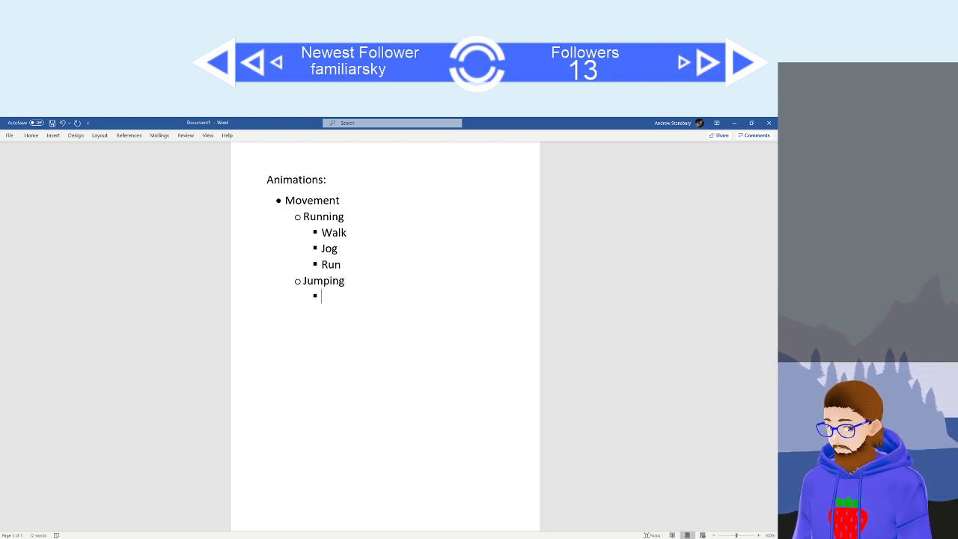
text(Str)
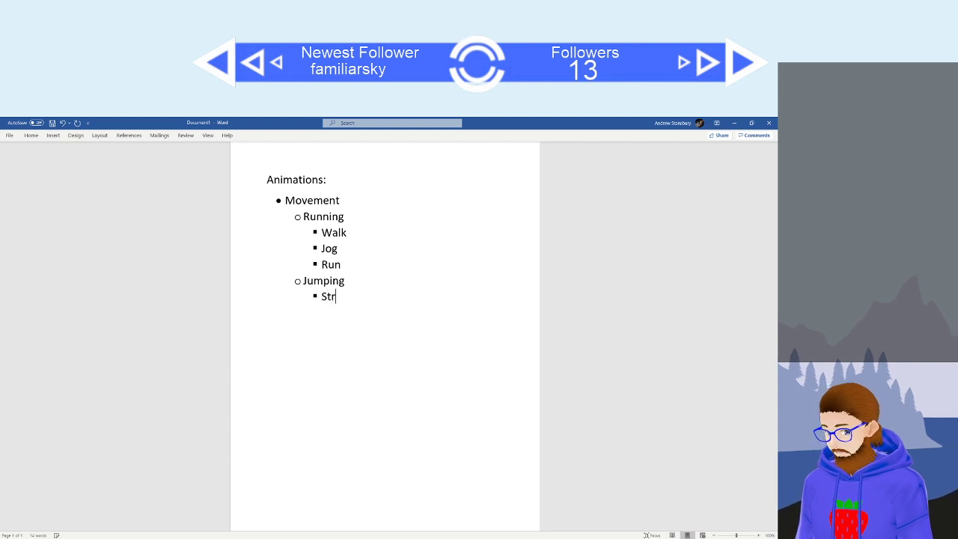
text(aight Up)
key(Return)
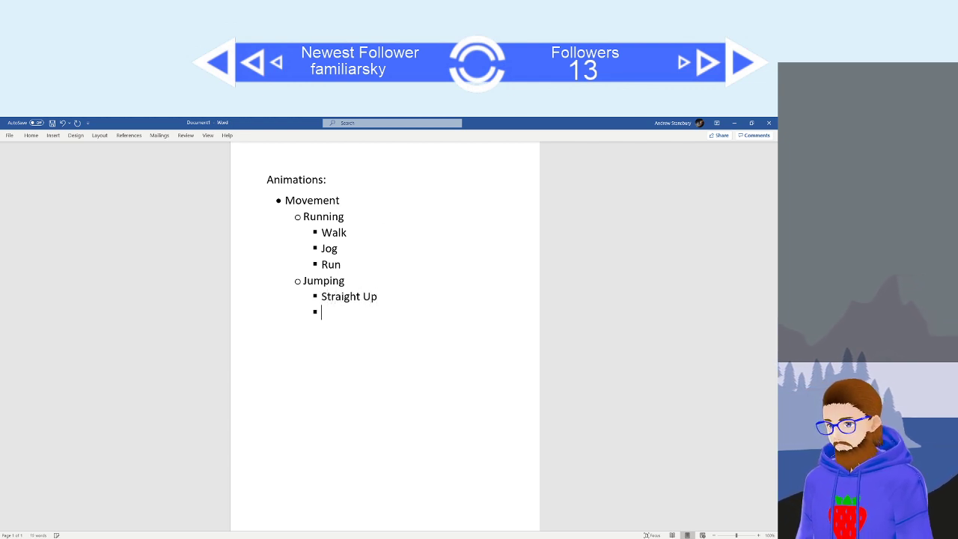
Enter Forwards as the next sub-bullet below Straight Up and start another bullet.
text(Farw)
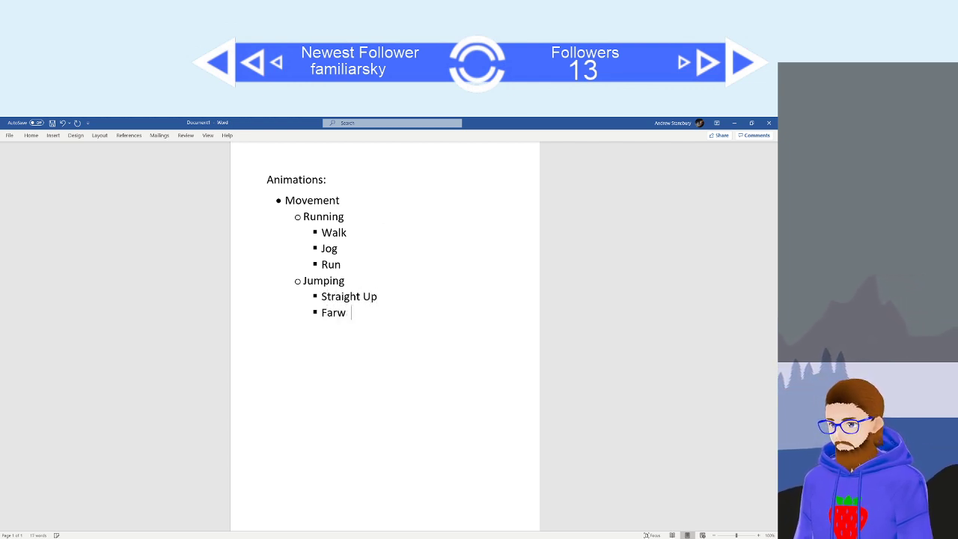
key(BackSpace)
key(BackSpace)
key(BackSpace)
key(BackSpace)
text(or)
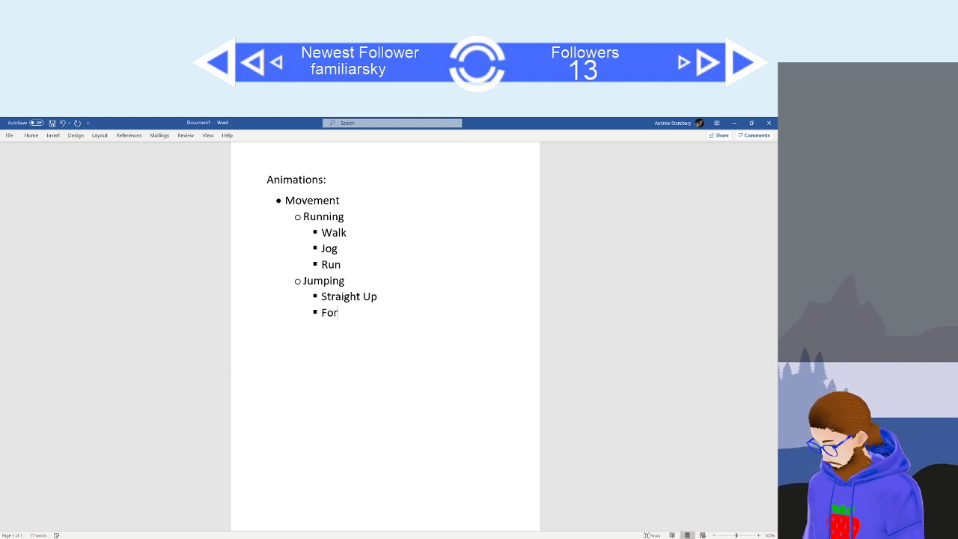
text(wards)
key(Return)
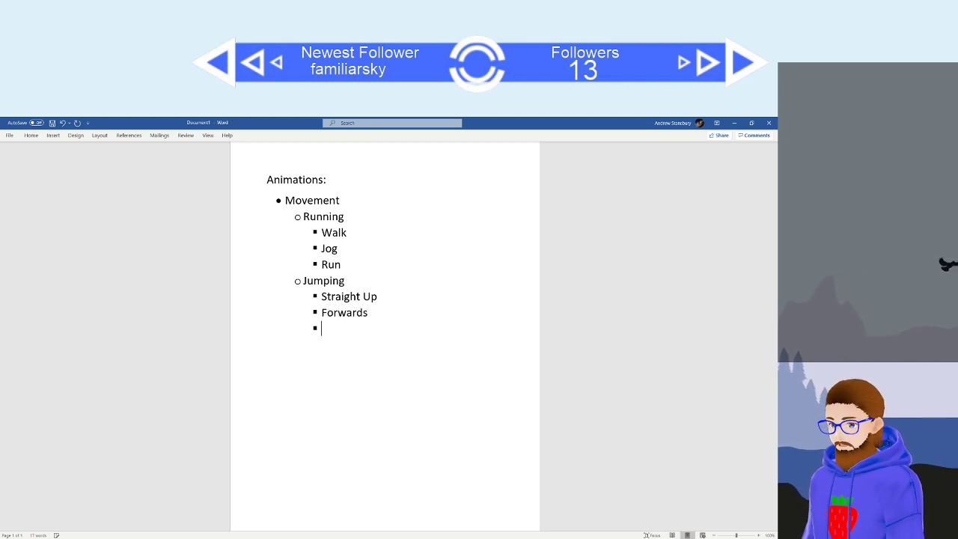
Add Back, Left and Right* as further sub-bullets under Jumping.
text(Back)
key(Return)
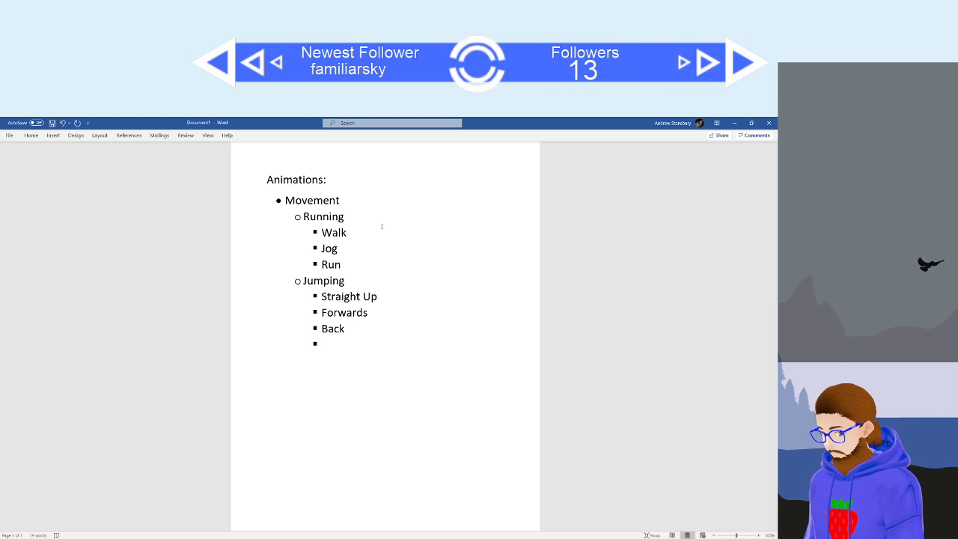
text(Left)
key(Return)
text(Right)
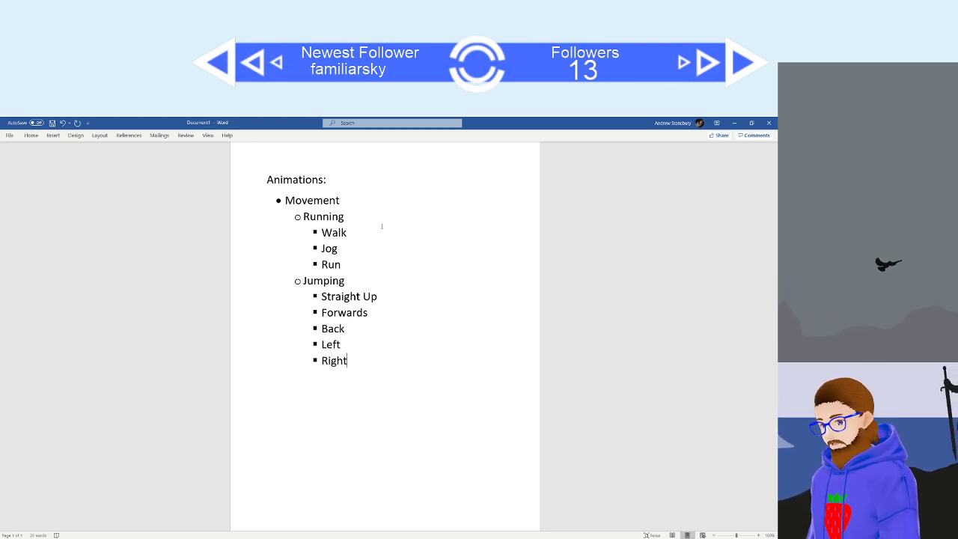
text(*)
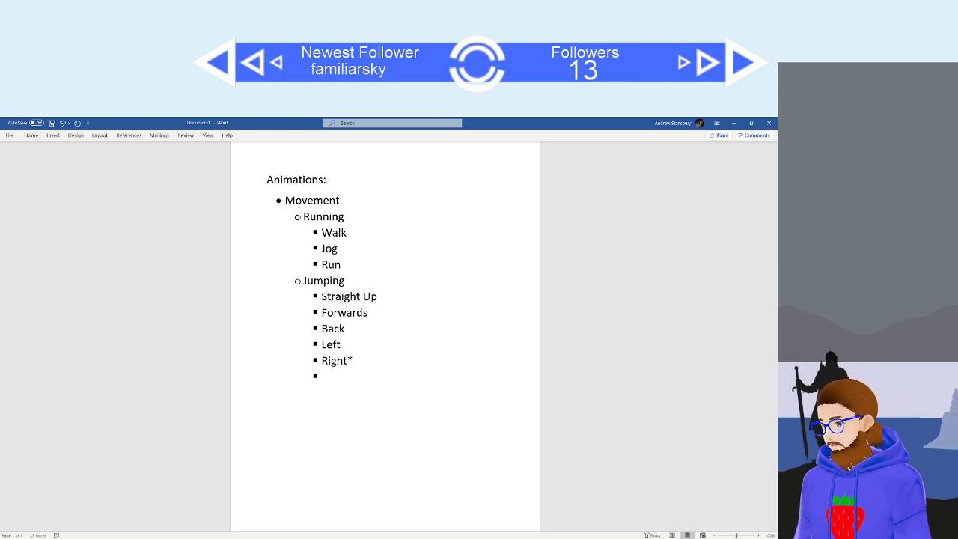
Add a Combat bullet at the same level as Jumping, with sub-bullets Wall Jump, Wall Run and Wall Run Jump.
key(shift+Tab)
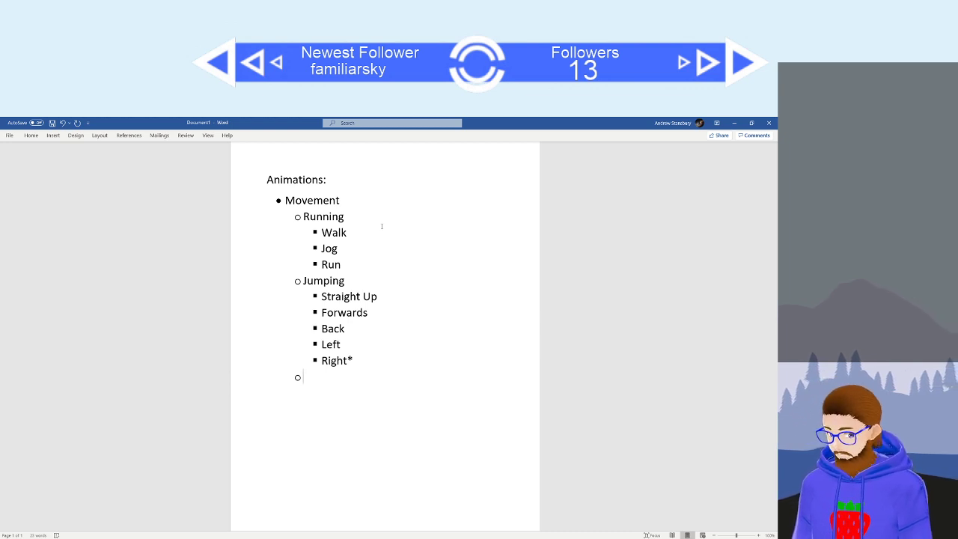
text(ombat)
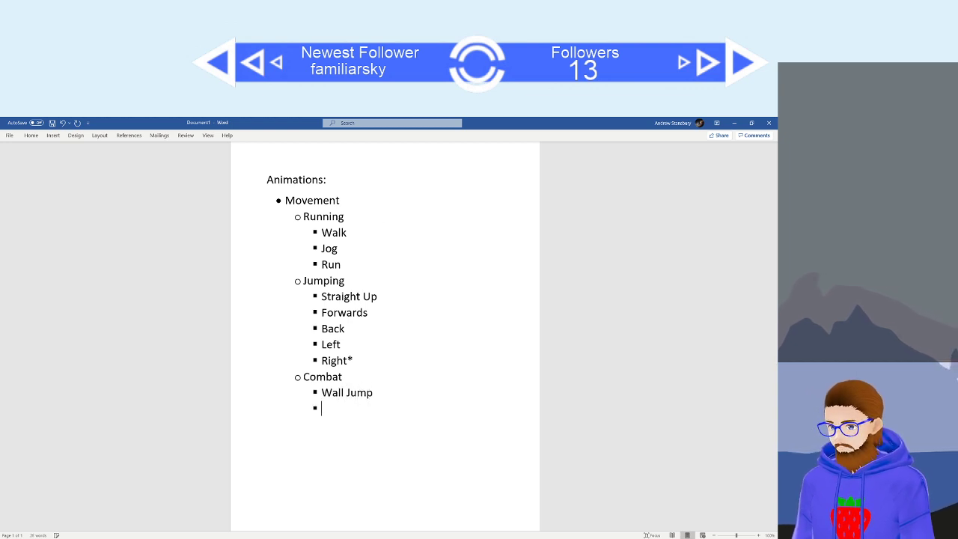
text(Run)
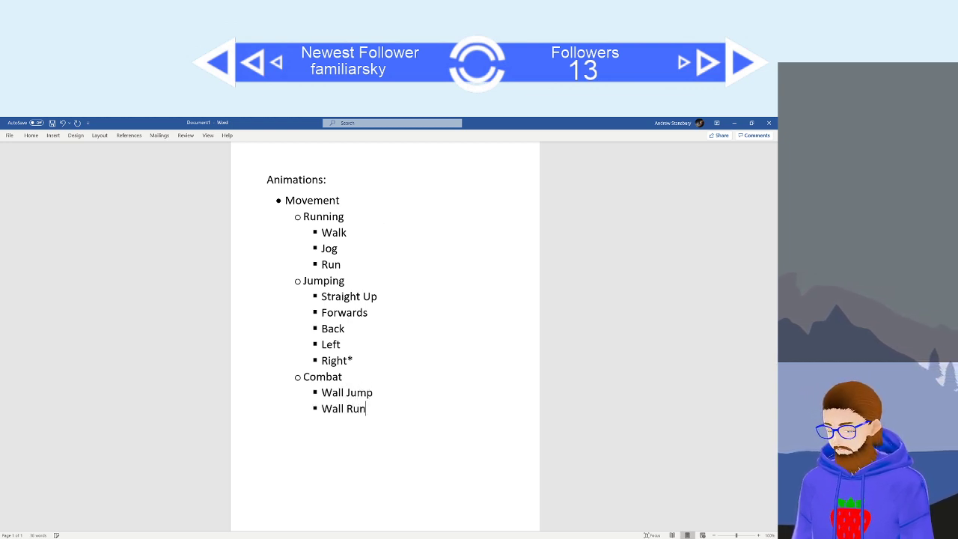
text(Wa)
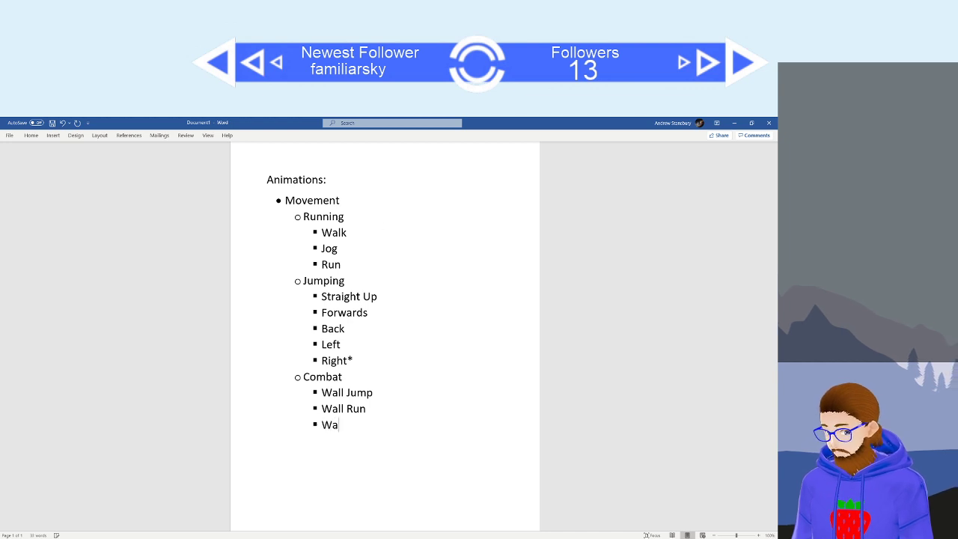
text(Jump)
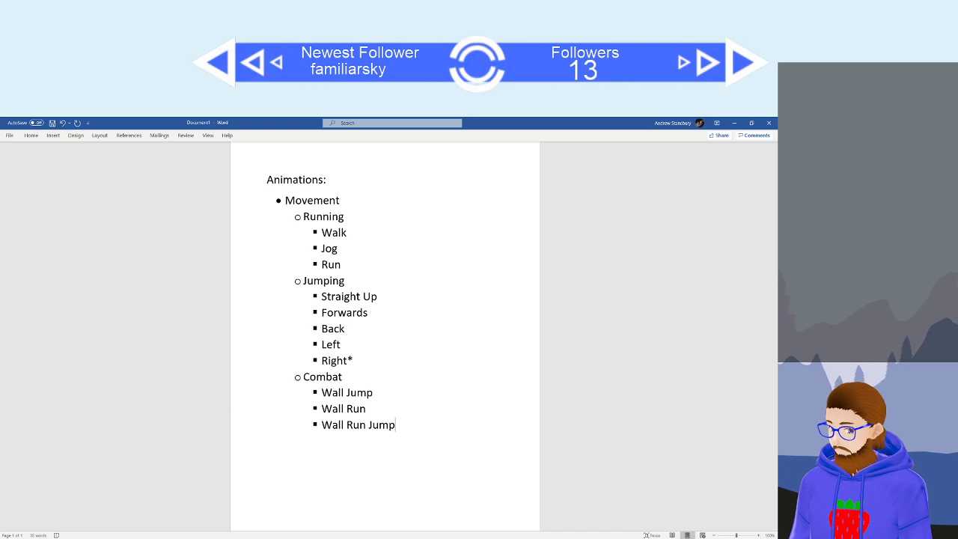
key(Return)
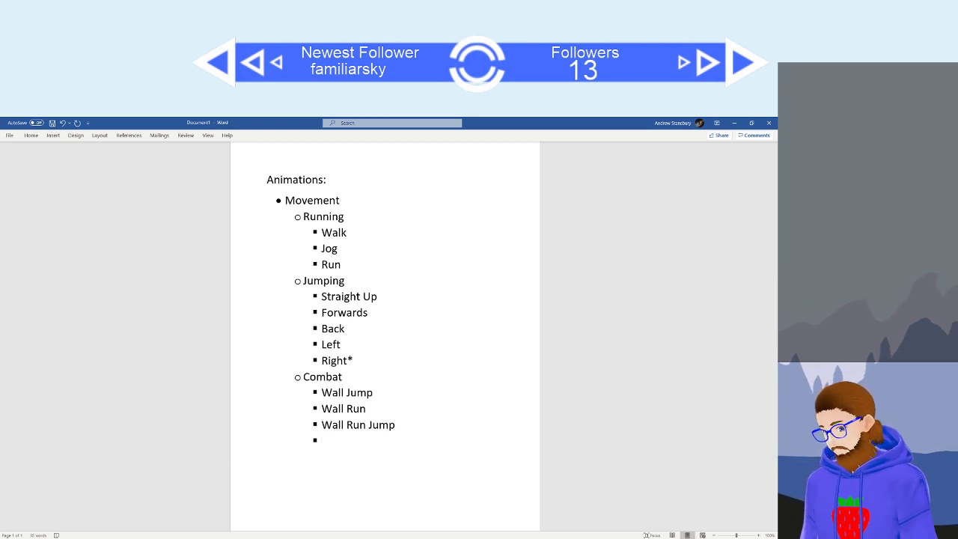
Enter Targeted Air Dash as the next Combat sub-bullet and start another bullet below it.
text(Tag)
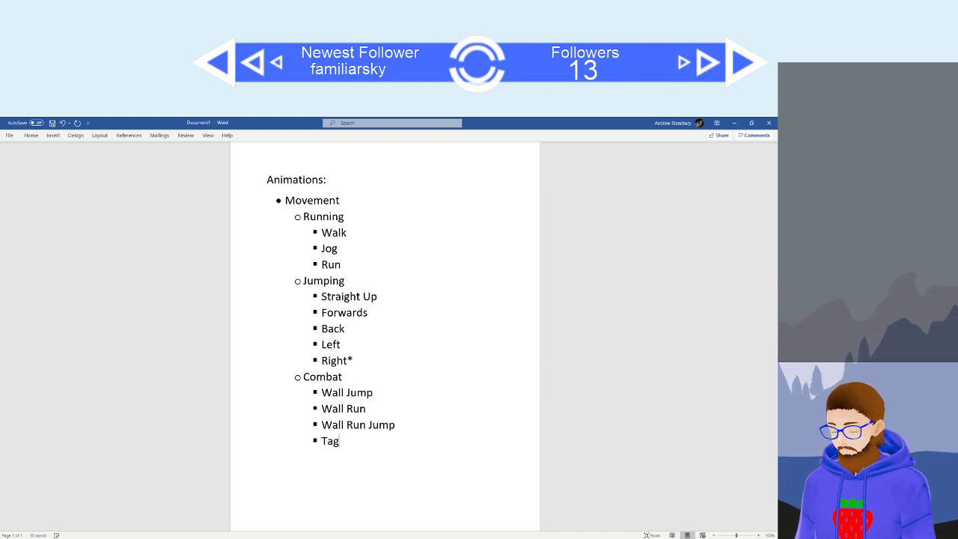
key(BackSpace)
text(rgeted Aur)
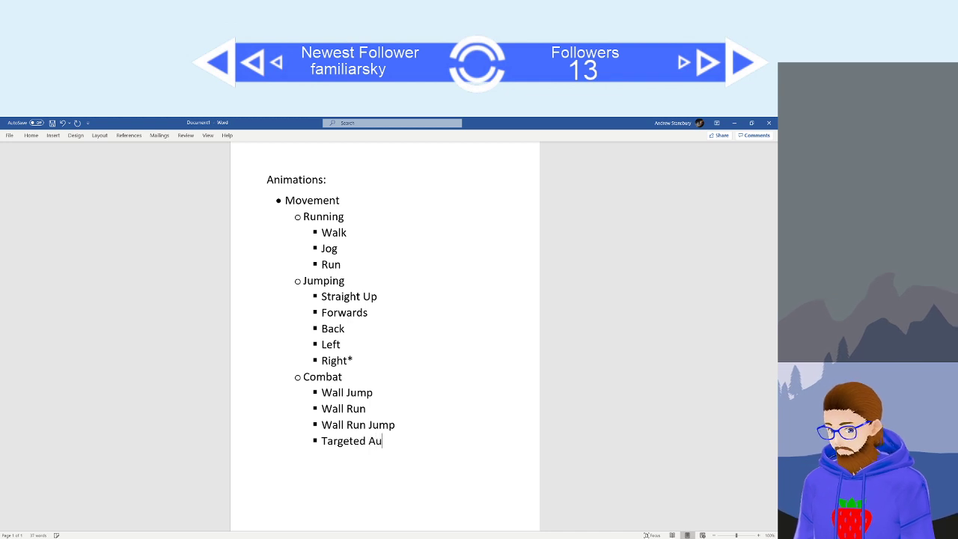
key(BackSpace)
key(BackSpace)
text(ir Dash)
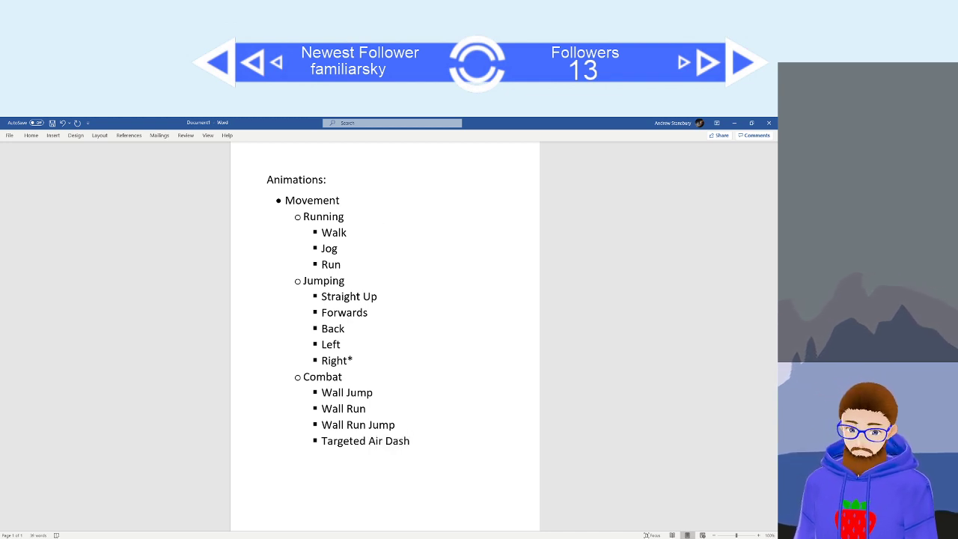
key(Return)
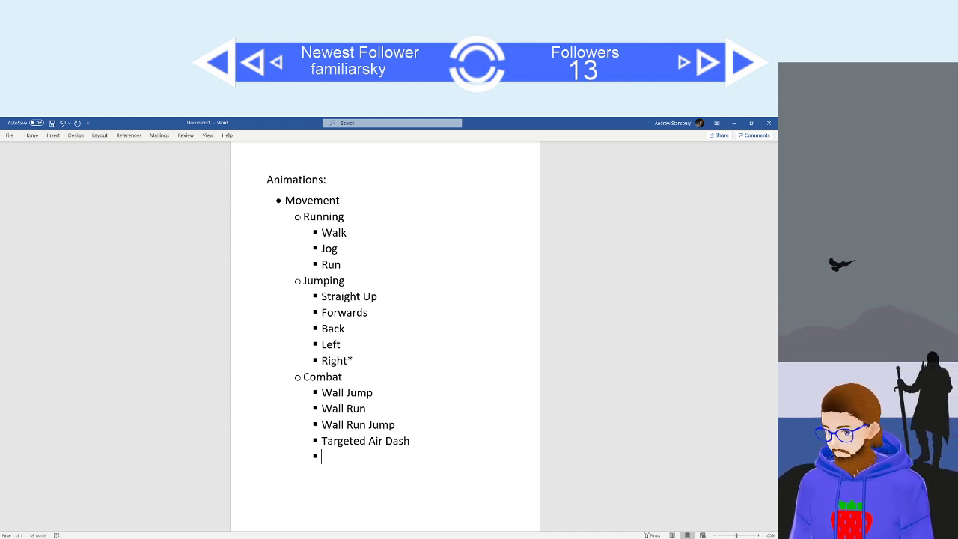
Enter Jumping off of Opponent as the next Combat sub-bullet and start a new line.
text(Jumpning)
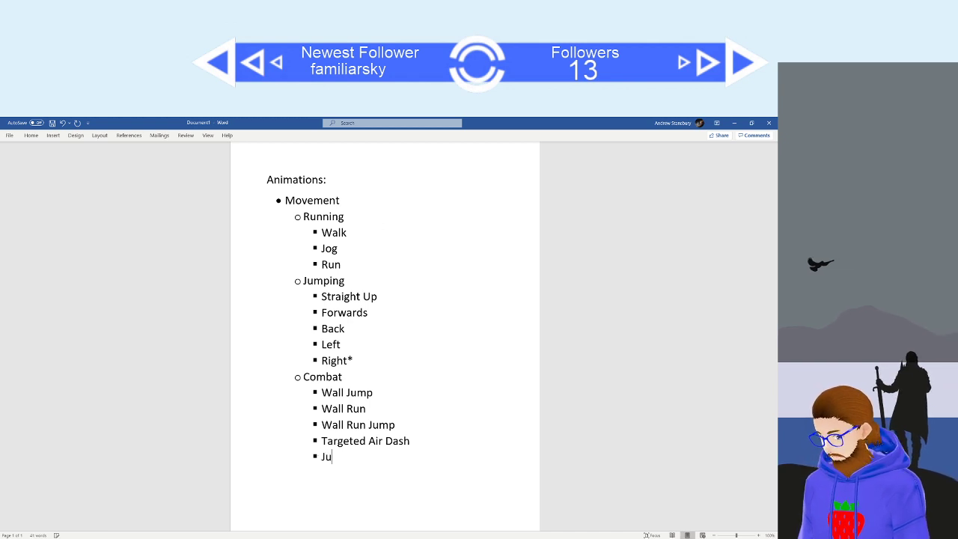
key(BackSpace)
key(BackSpace)
key(BackSpace)
key(BackSpace)
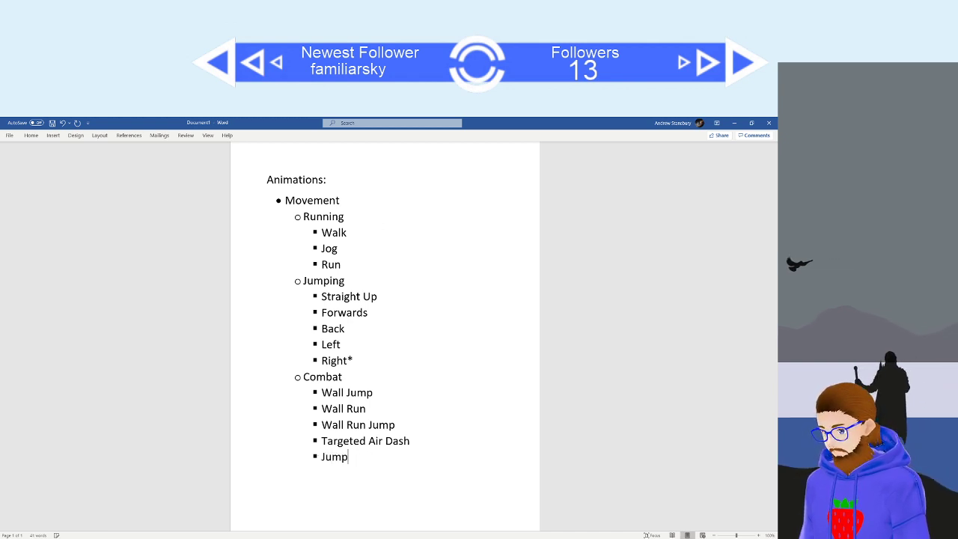
text(ing)
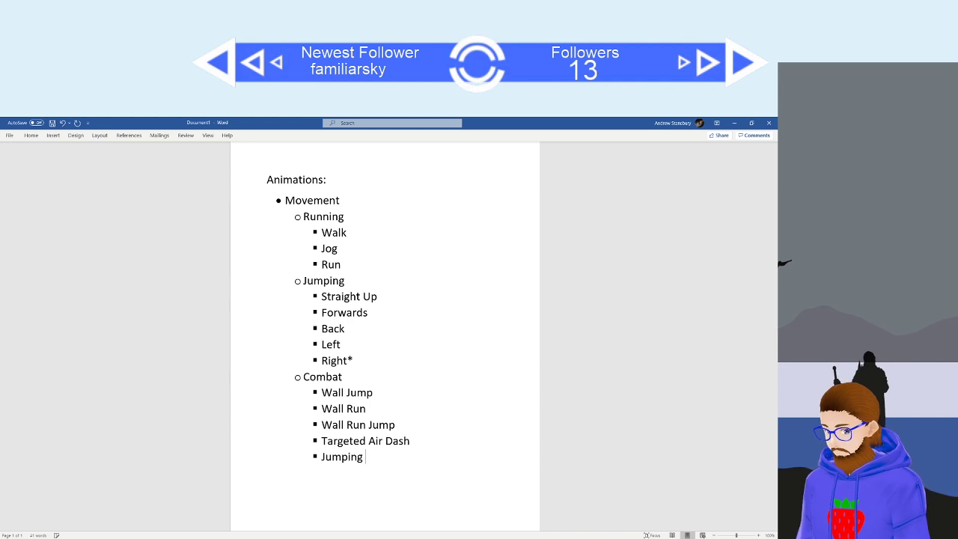
text( off)
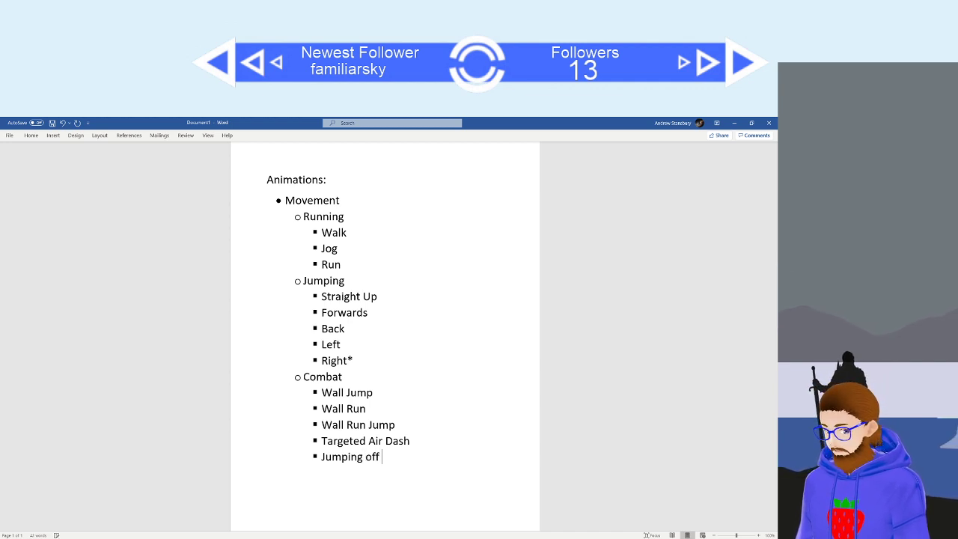
text( of Oppone)
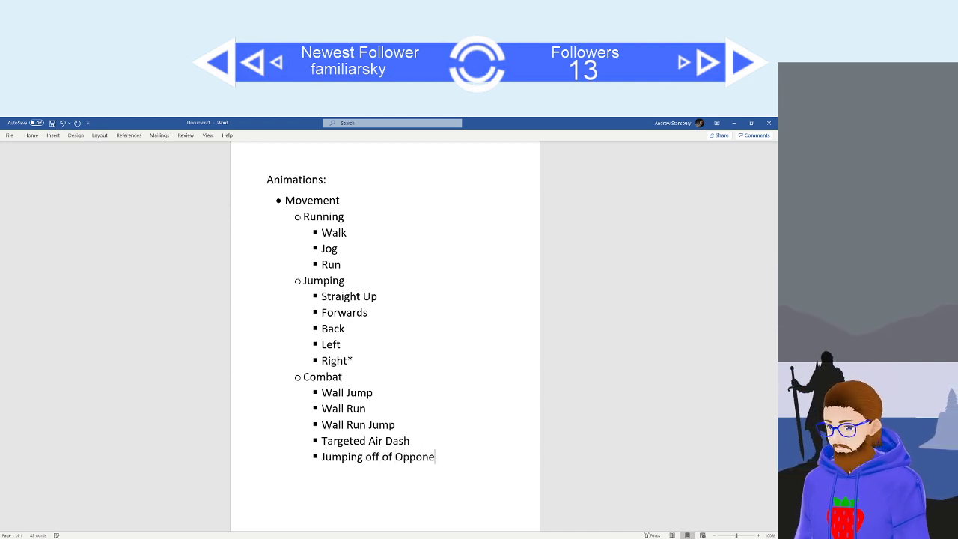
text(nt)
key(Return)
Add the bullets Off Head Move Forwards and Kick off one level below Jumping off of Opponent.
key(Tab)
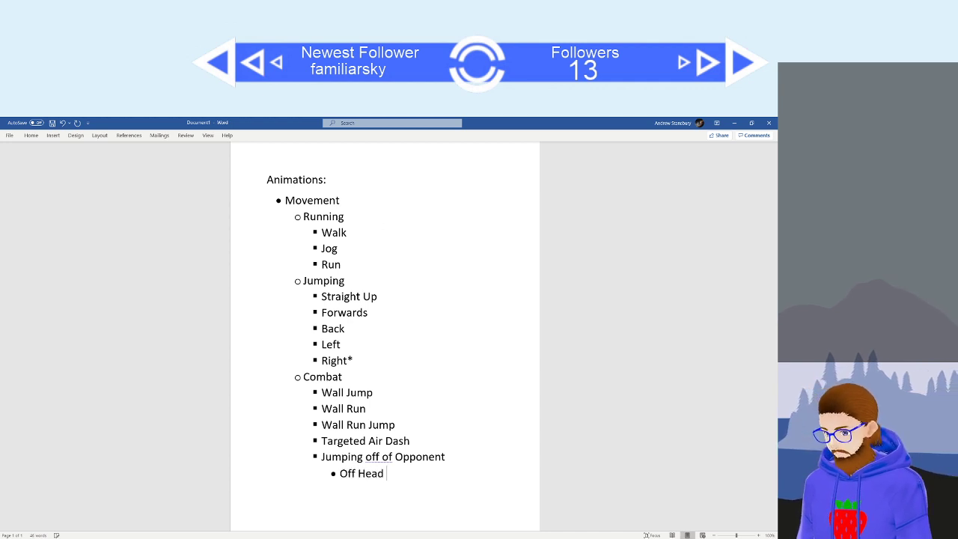
text(Move Forwards)
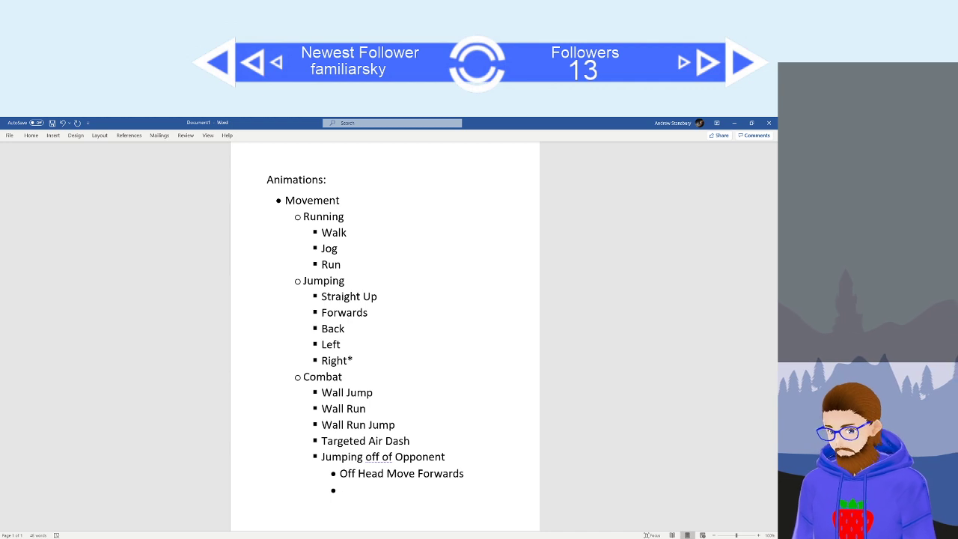
text(Kick off)
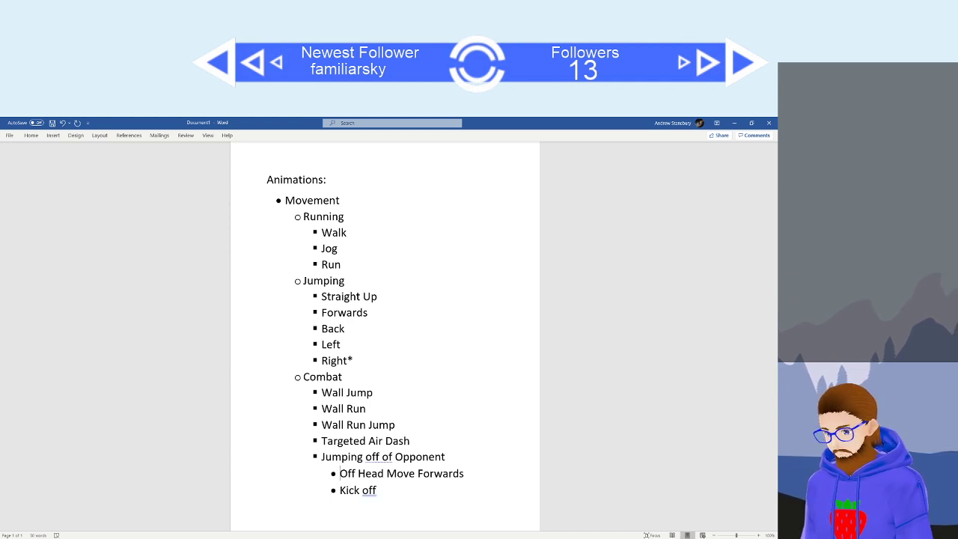
Replace the text of the Off Head Move Forwards bullet with Jump Offf.
key(Delete)
key(Delete)
key(Delete)
key(Delete)
key(Delete)
key(Delete)
key(Delete)
key(Delete)
key(Delete)
key(Delete)
key(Delete)
key(Delete)
key(Delete)
key(Delete)
key(Delete)
key(Delete)
key(Delete)
key(Delete)
key(Delete)
key(Delete)
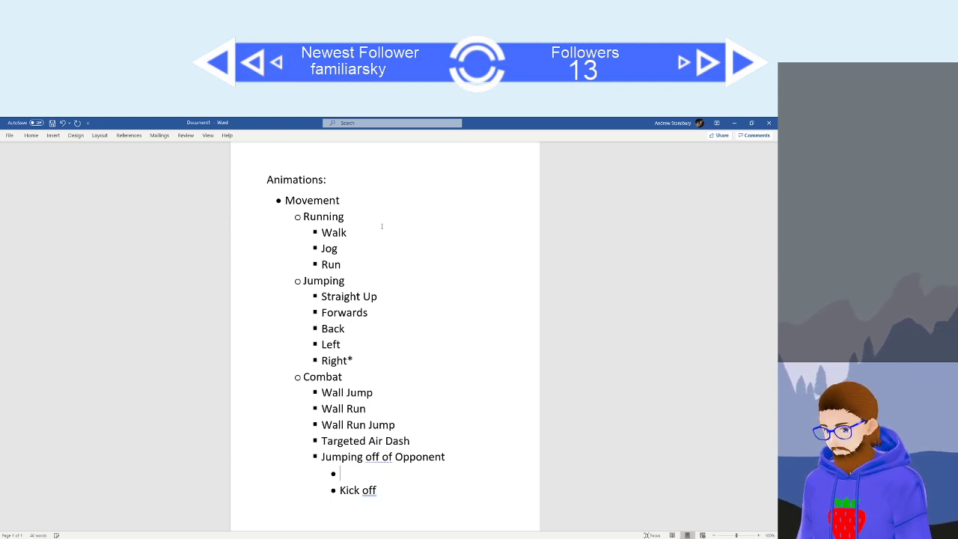
text(Jump Offf)
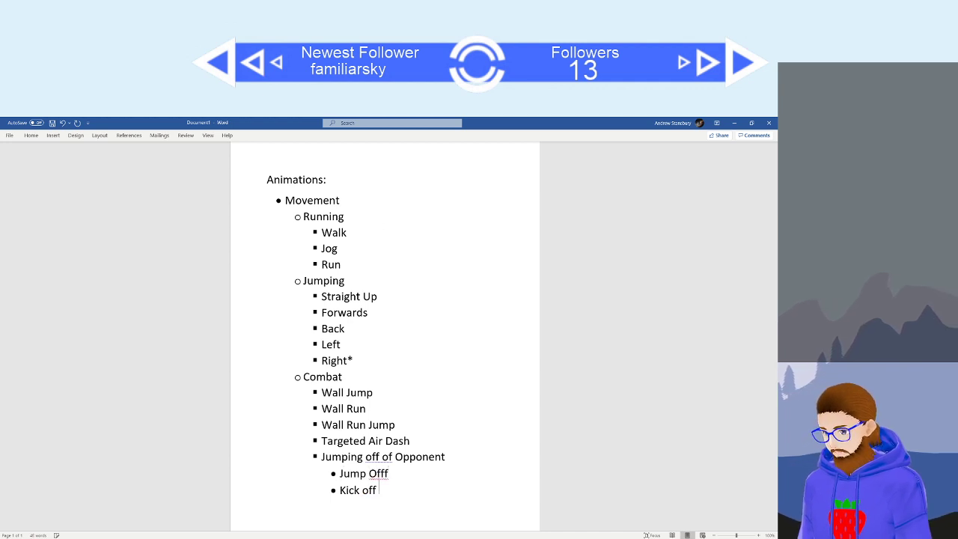
Remove the extra empty bullet and capitalize the second word of the last bullet so it reads Kick Off.
scroll(385, 337, down, 1)
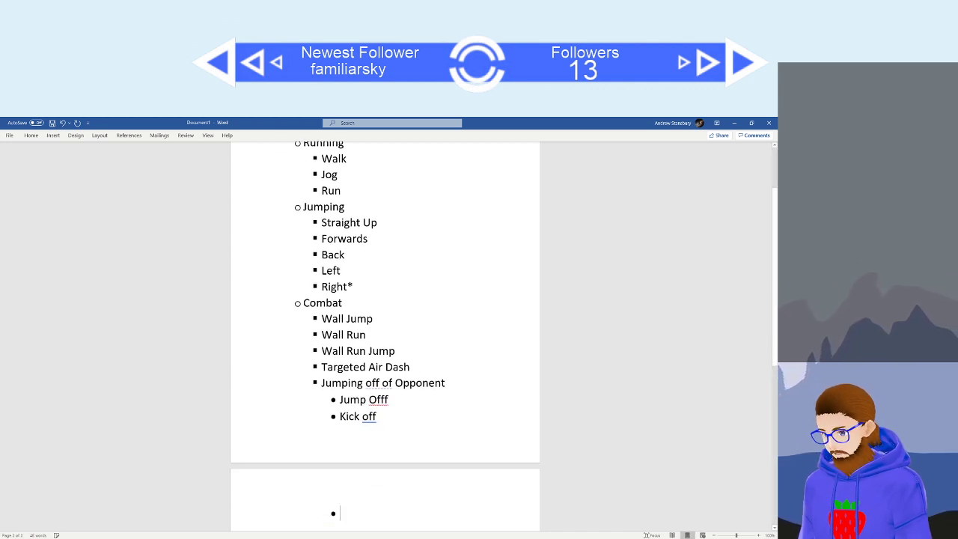
key(BackSpace)
key(BackSpace)
key(BackSpace)
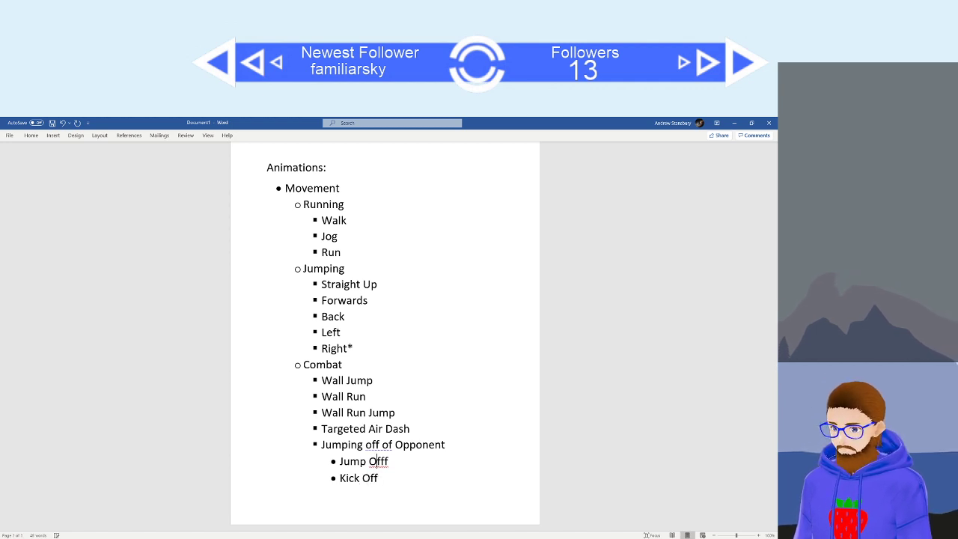
Correct Jump Offf to Jump Off and append (Forwards) to that bullet.
click(370, 461)
key(Delete)
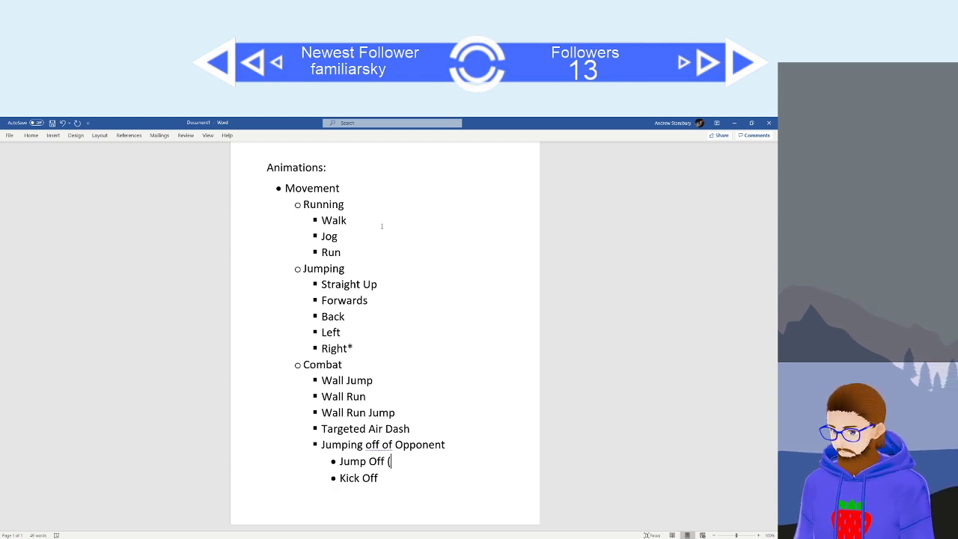
text(F)
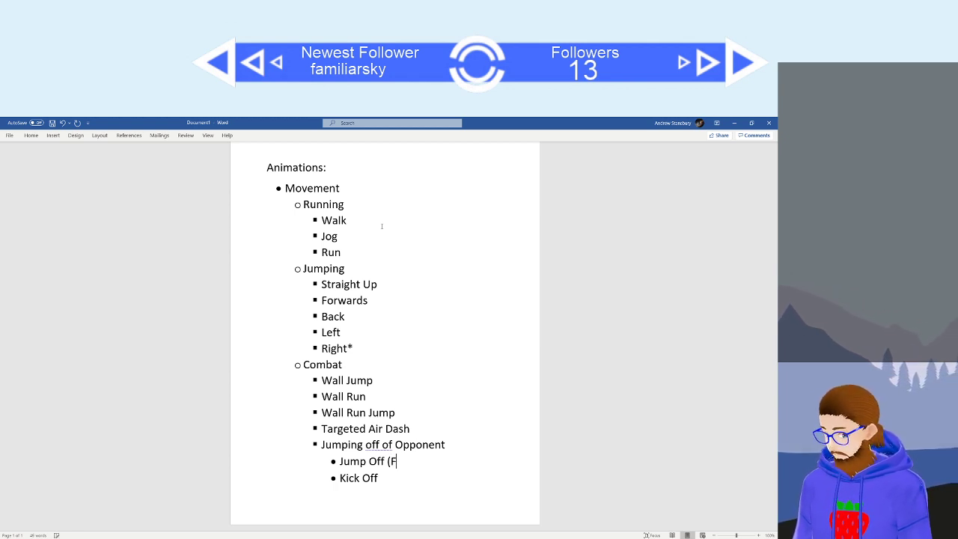
text(orwards))
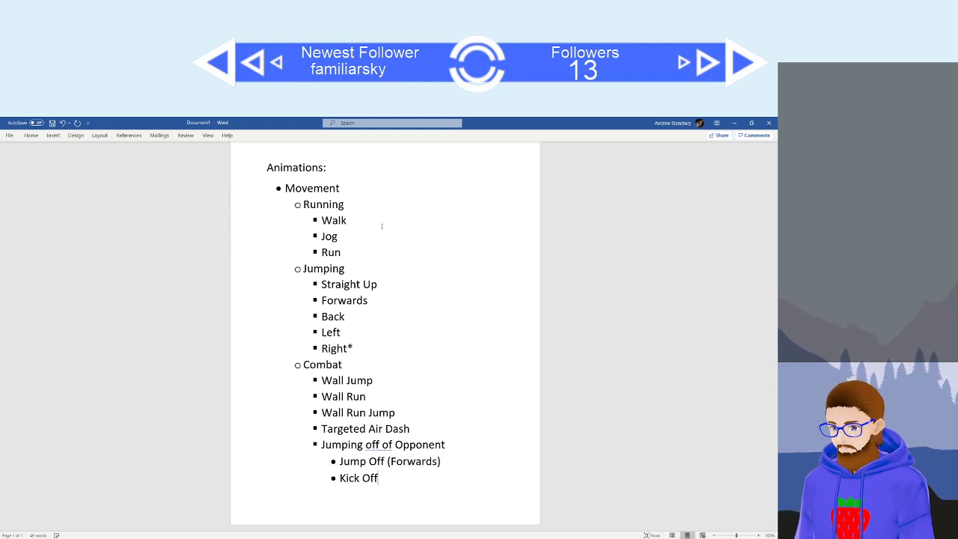
Append (Backwards) to the Kick Off bullet.
text( (Backw)
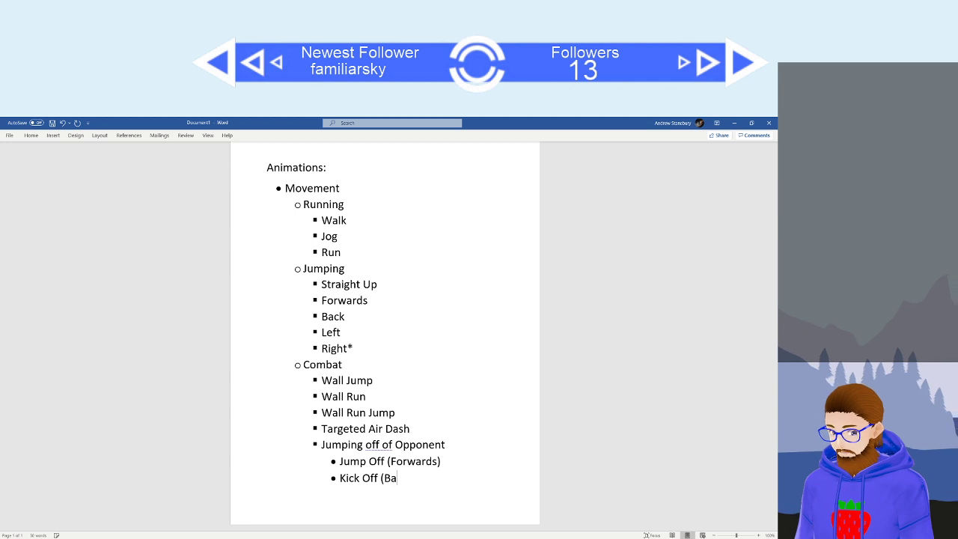
key(BackSpace)
key(BackSpace)
text(kwards))
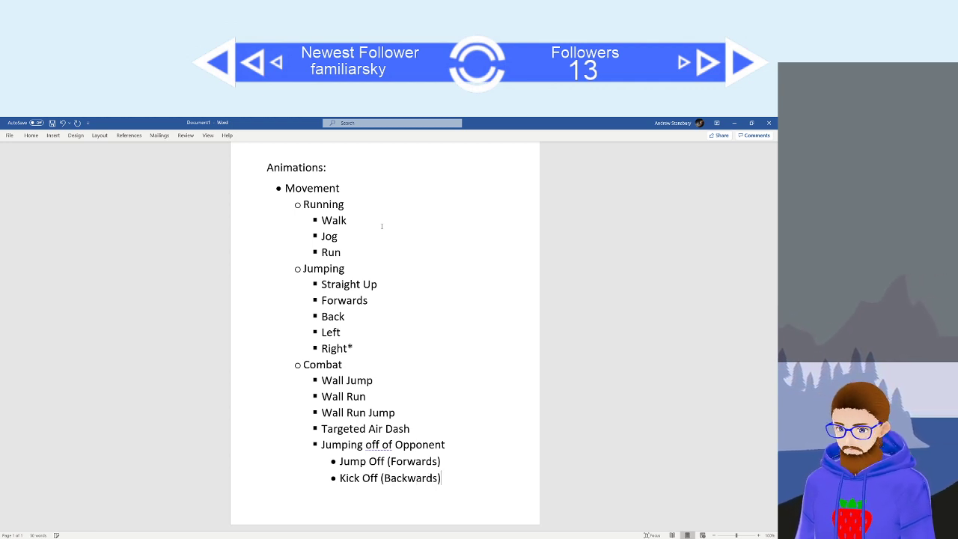
Start a new bullet below Kick Off (Backwards), one level up, and hide the white space between the pages.
key(ctrl+Return)
key(shift+Tab)
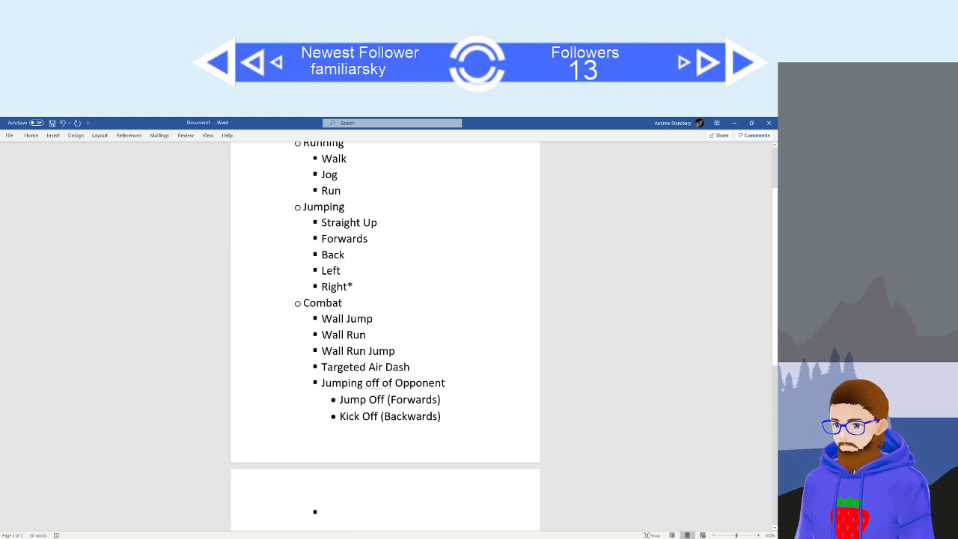
double_click(406, 468)
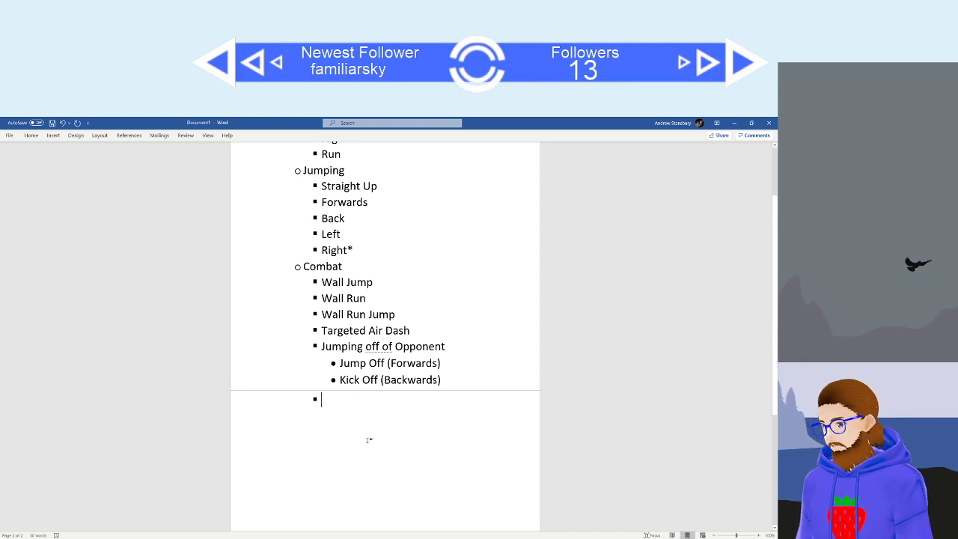
Promote the empty bullet below Kick Off (Backwards) by one level, matching the Running, Jumping and Combat bullets.
scroll(369, 440, up, 3)
scroll(368, 445, down, 1)
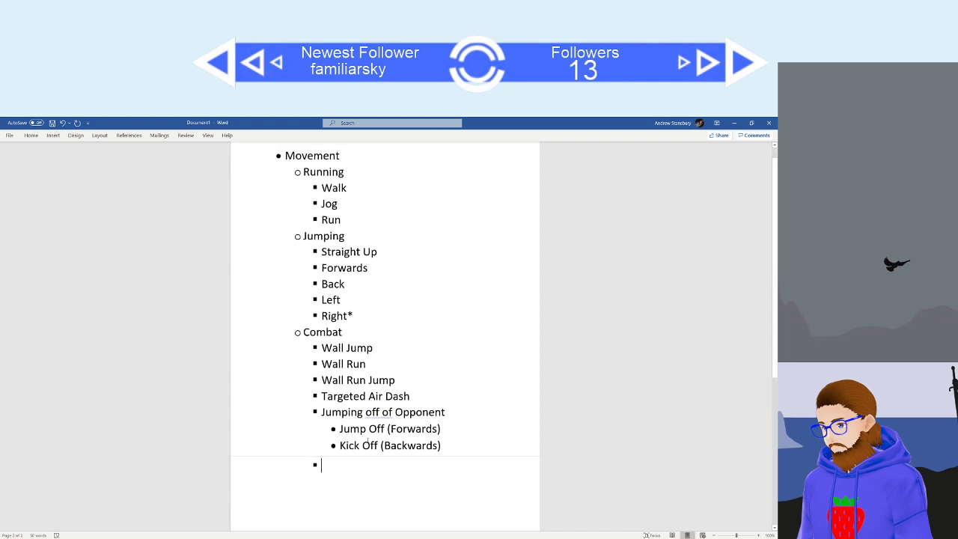
key(shift+Tab)
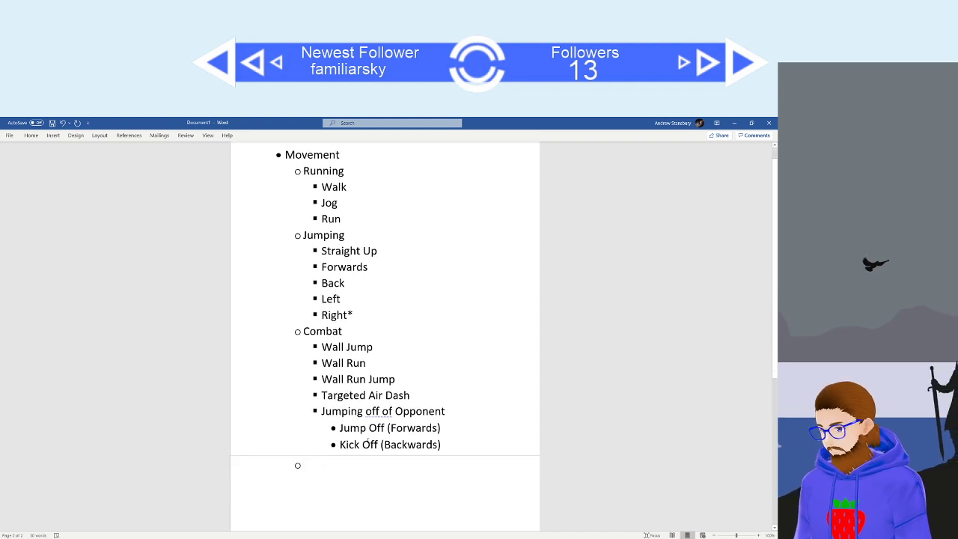
Append the note (Each Needs directional difference) to the Running bullet.
scroll(369, 442, up, 1)
scroll(368, 442, up, 1)
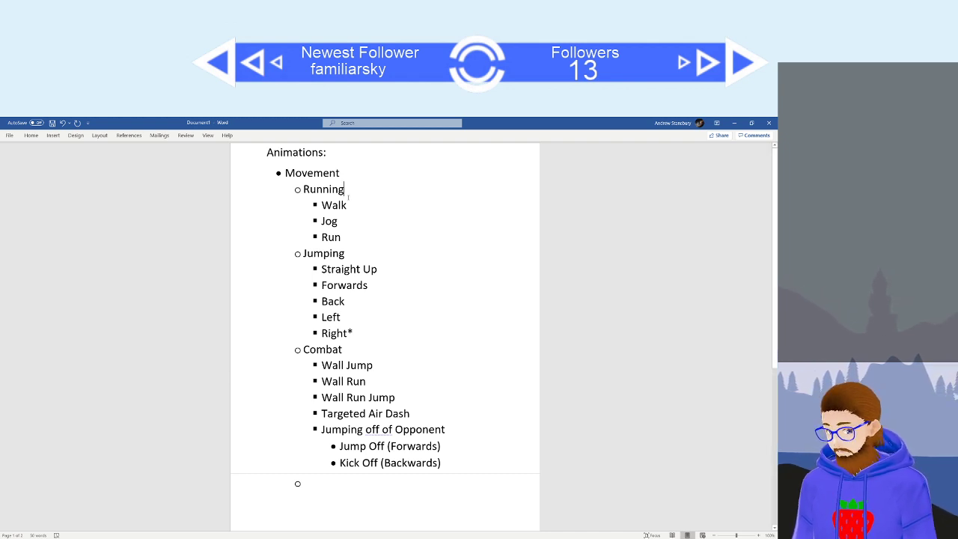
text(()
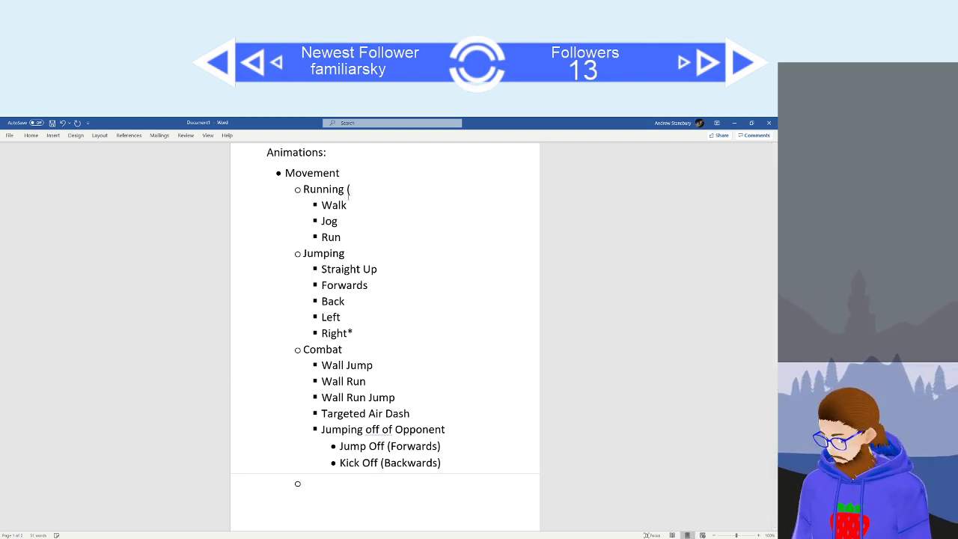
text(Each Needs)
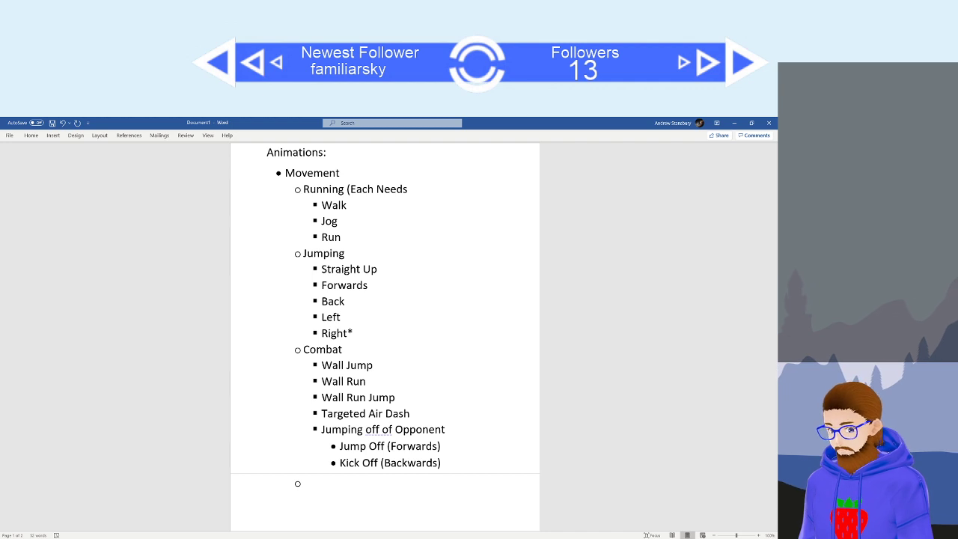
text(dir)
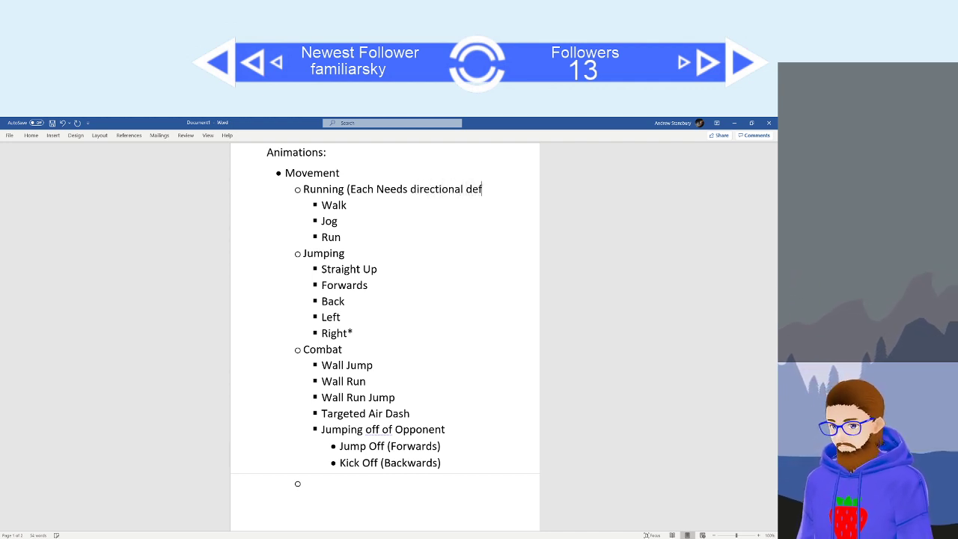
text(ectional difference)
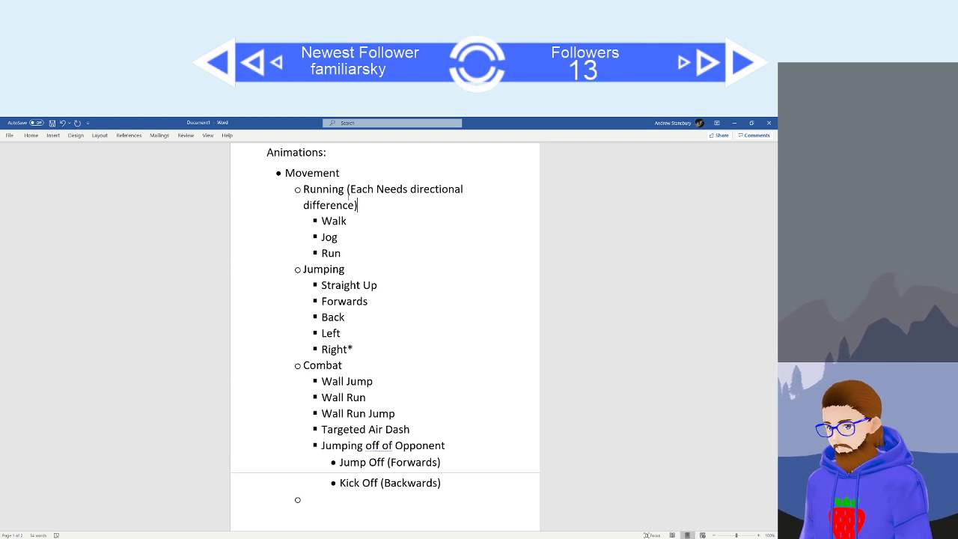
Move the note (Each Needs directional difference) into its own sub-bullet directly under Running, above Walk.
click(348, 189)
key(BackSpace)
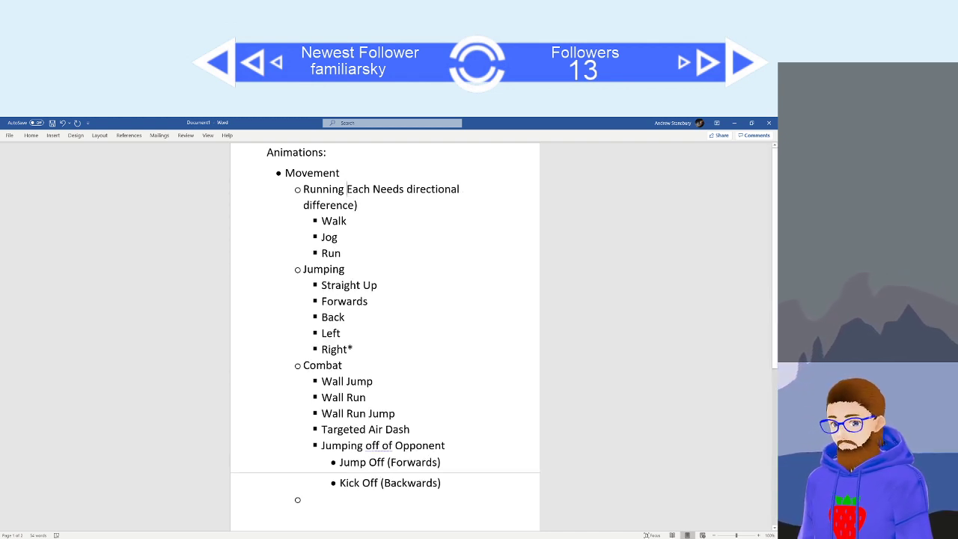
text(()
key(Return)
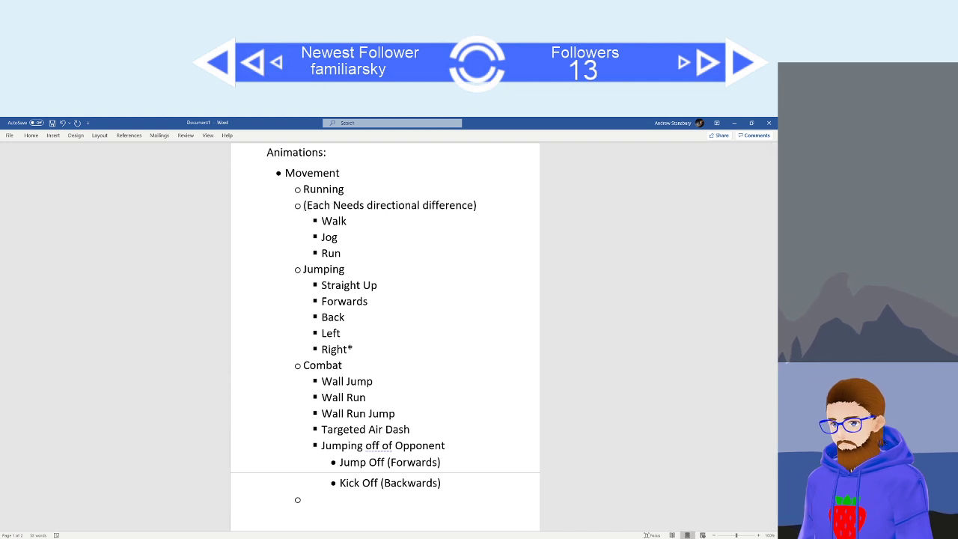
key(Tab)
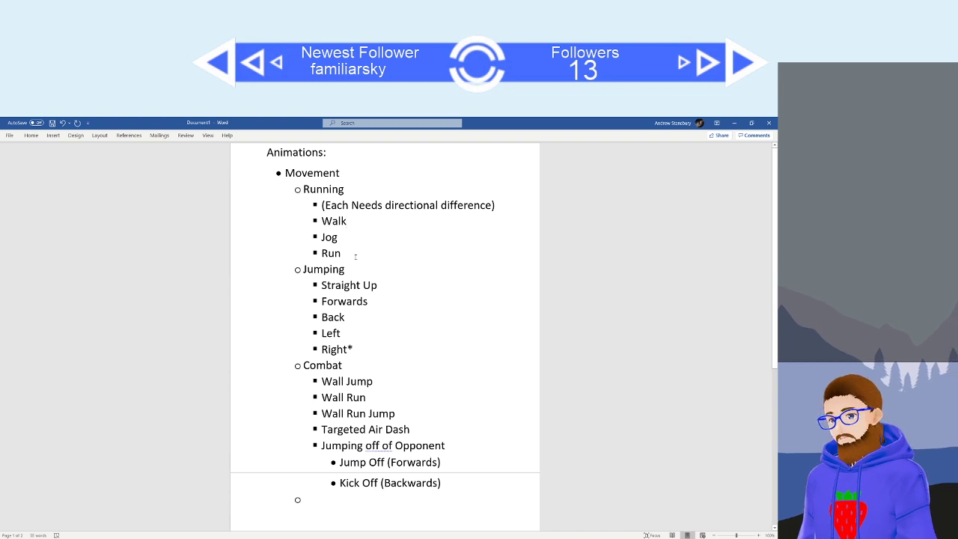
Delete the directional difference note with its bullet and restore Walk as a sub-bullet of Running.
drag(500, 206, 321, 207)
key(BackSpace)
key(BackSpace)
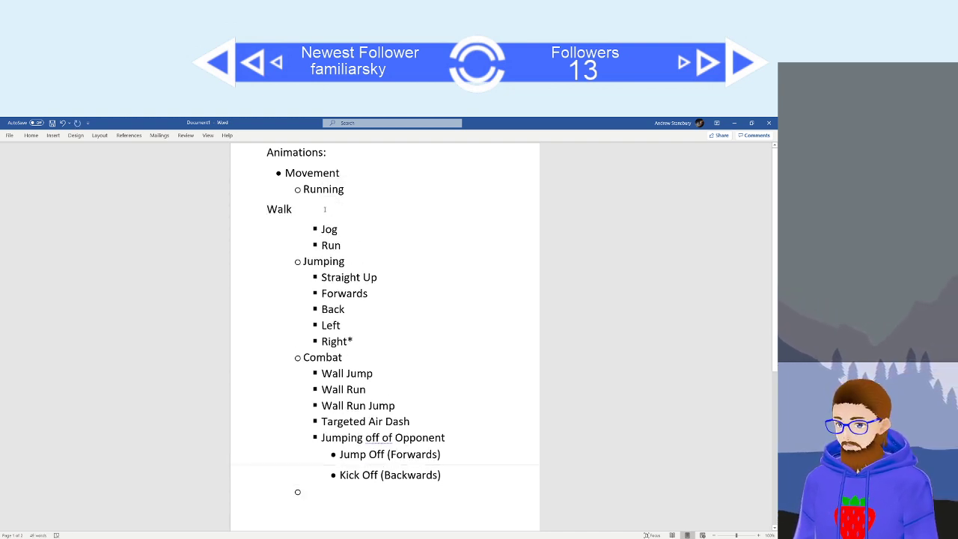
key(ctrl+z)
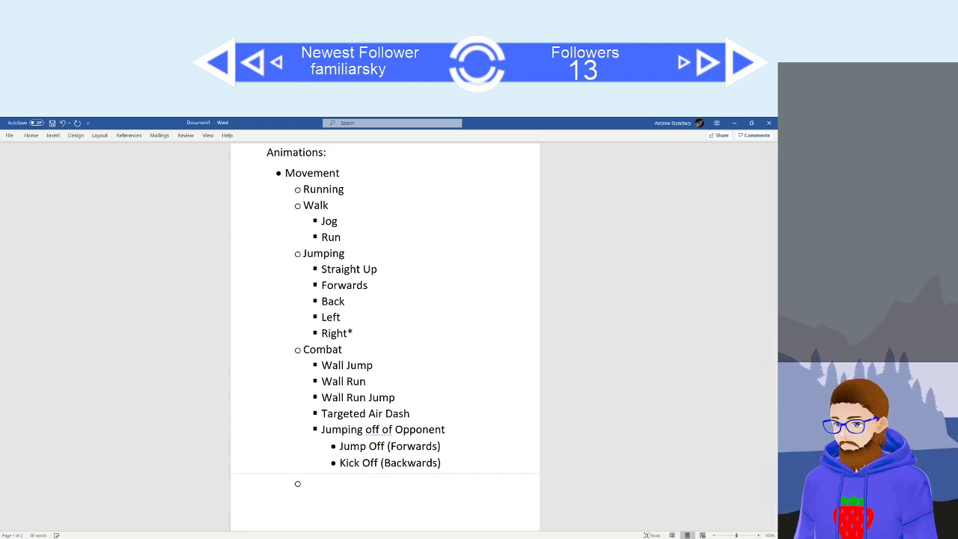
key(Tab)
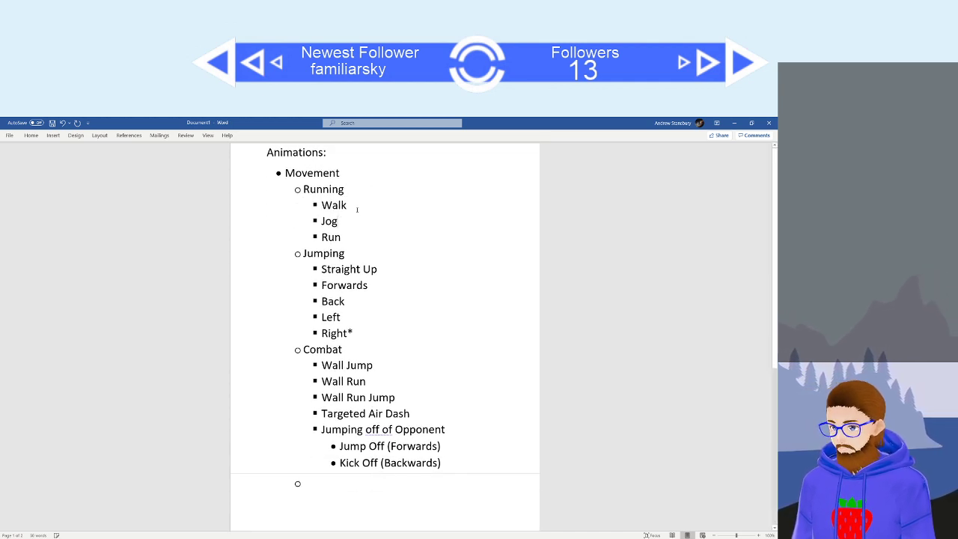
Add the sub-bullets Forwards, Backwards, Left and Right* under Walk.
click(356, 206)
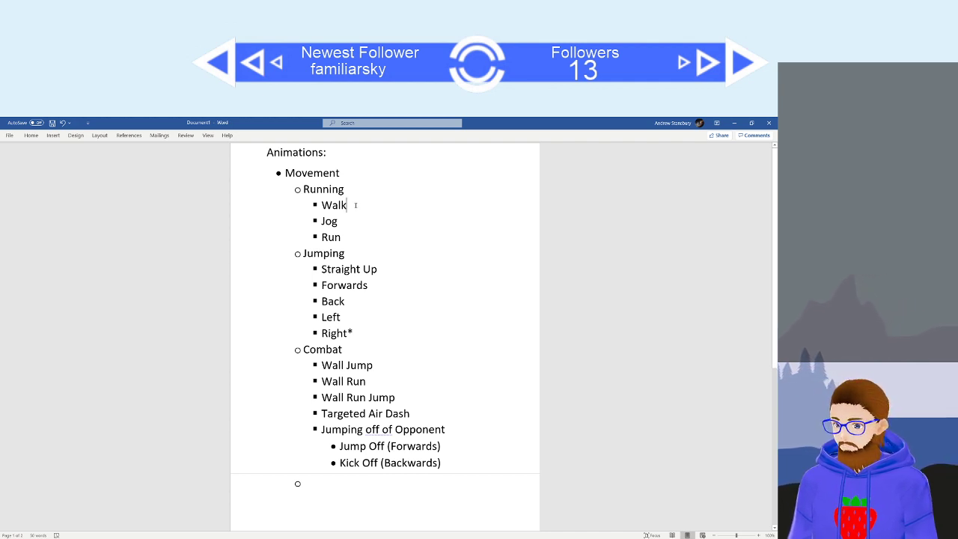
key(Return)
key(Tab)
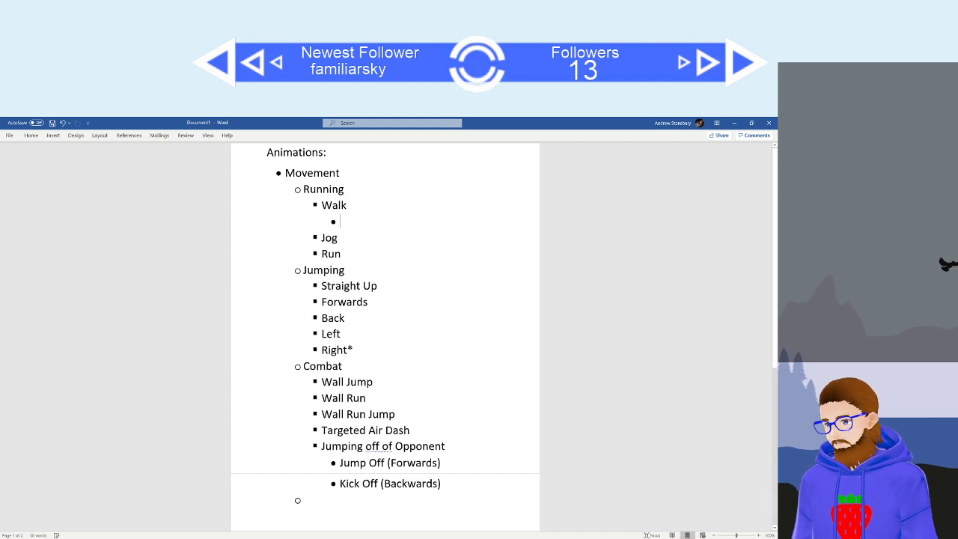
text(For)
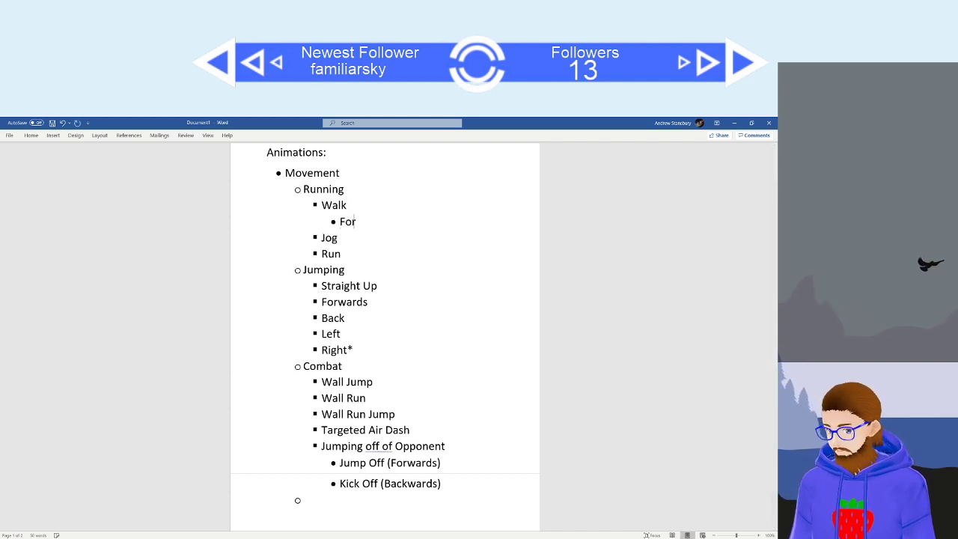
text(wards)
key(Return)
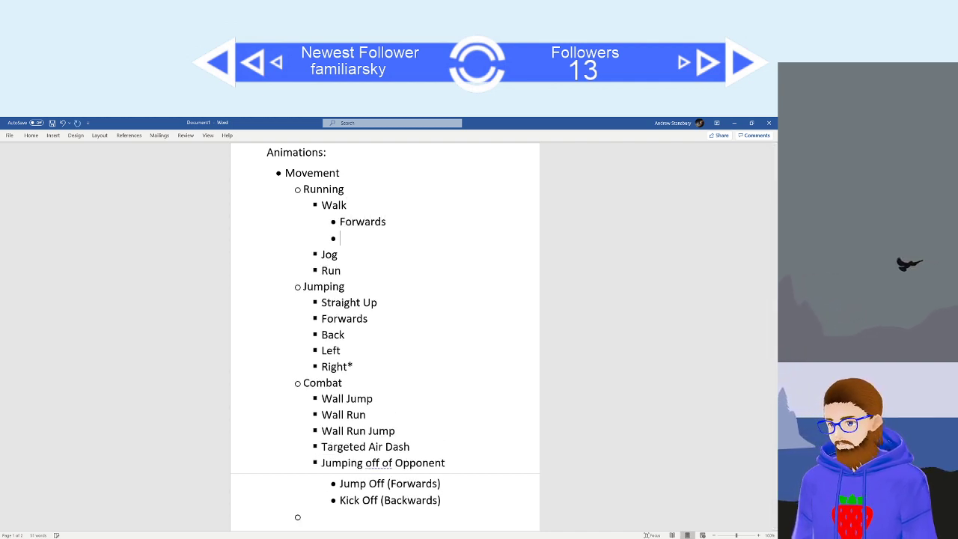
text(Back)
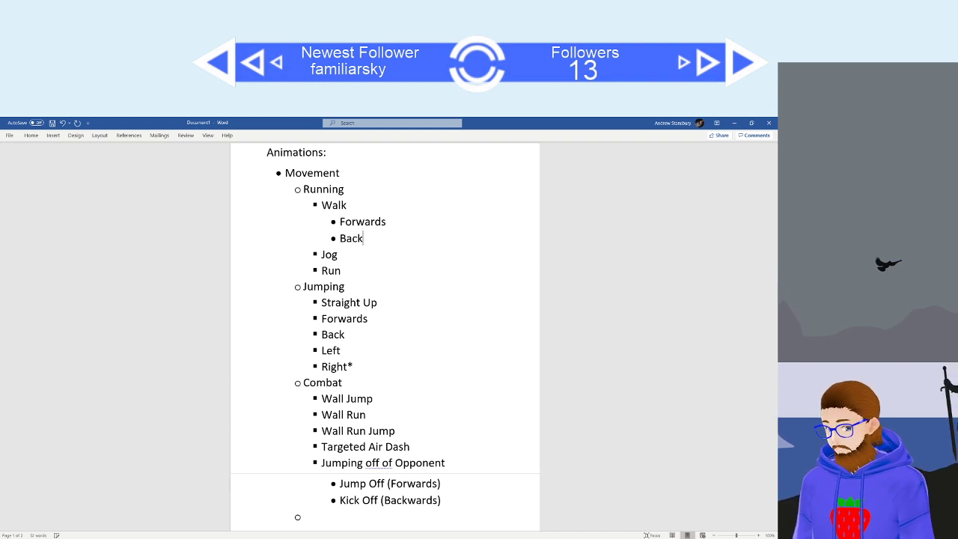
text(wards)
key(Return)
text(Left)
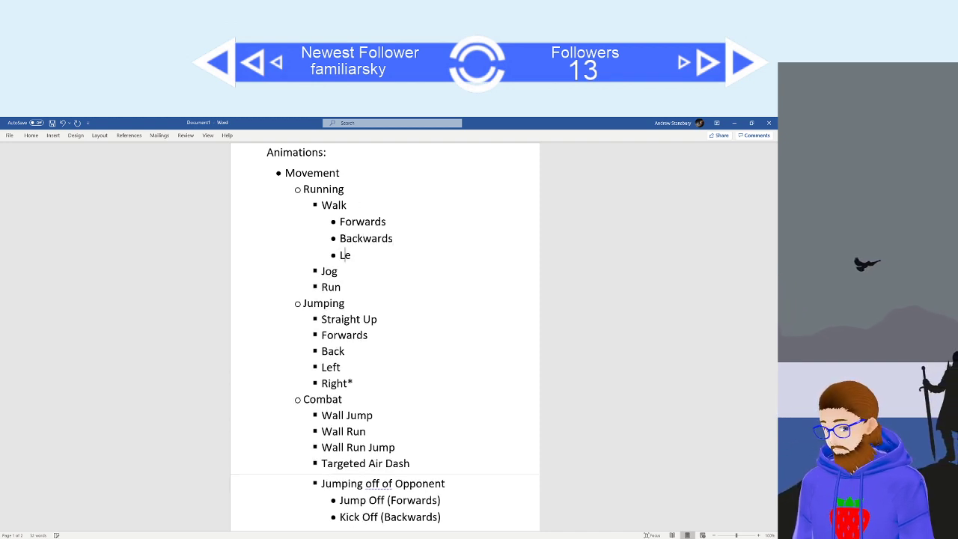
key(Return)
text(Righ)
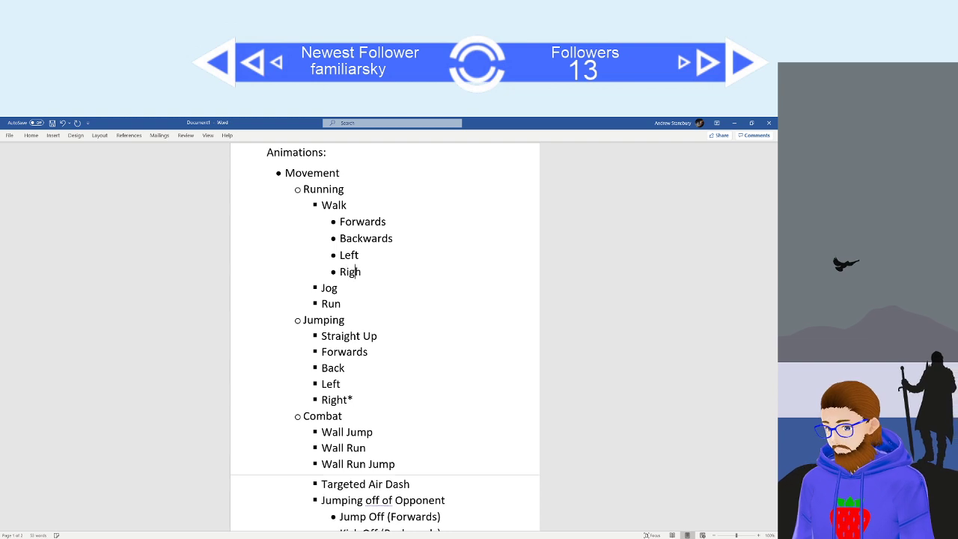
text(t*)
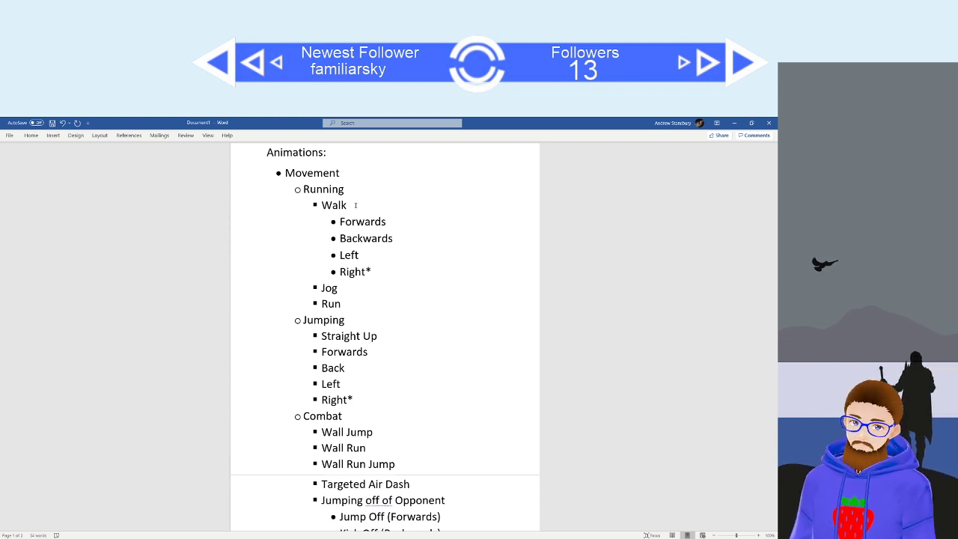
Look over the whole animation list from the Movement heading to the last empty bullet.
click(359, 292)
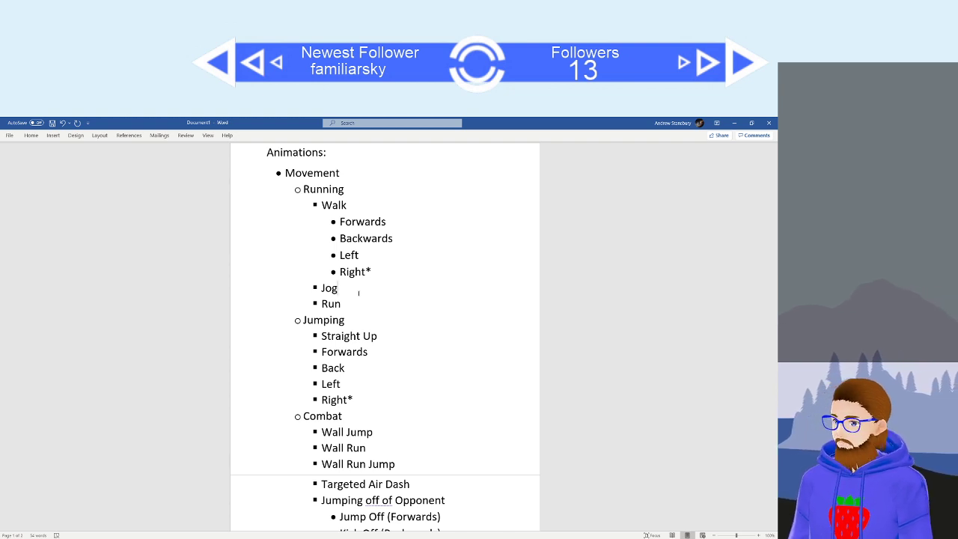
scroll(382, 322, down, 5)
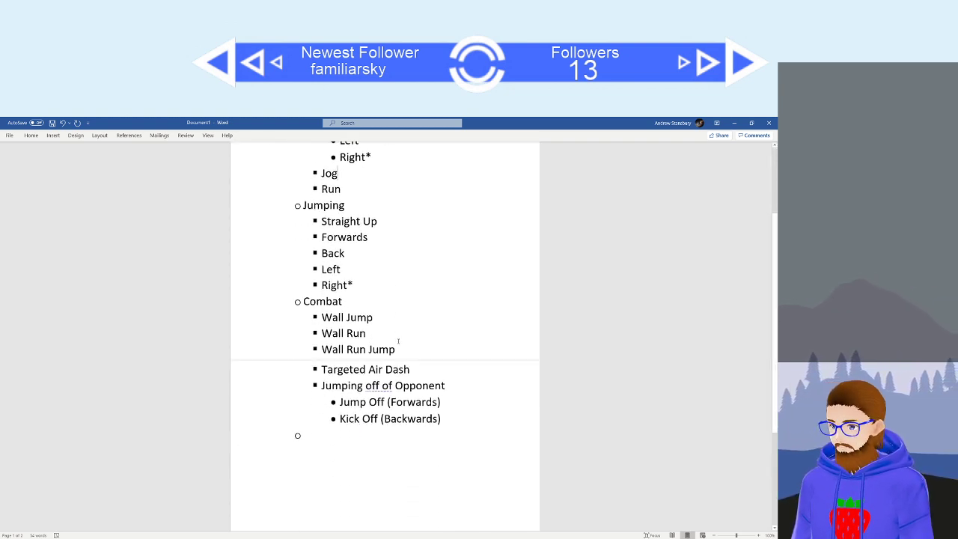
scroll(392, 361, up, 1)
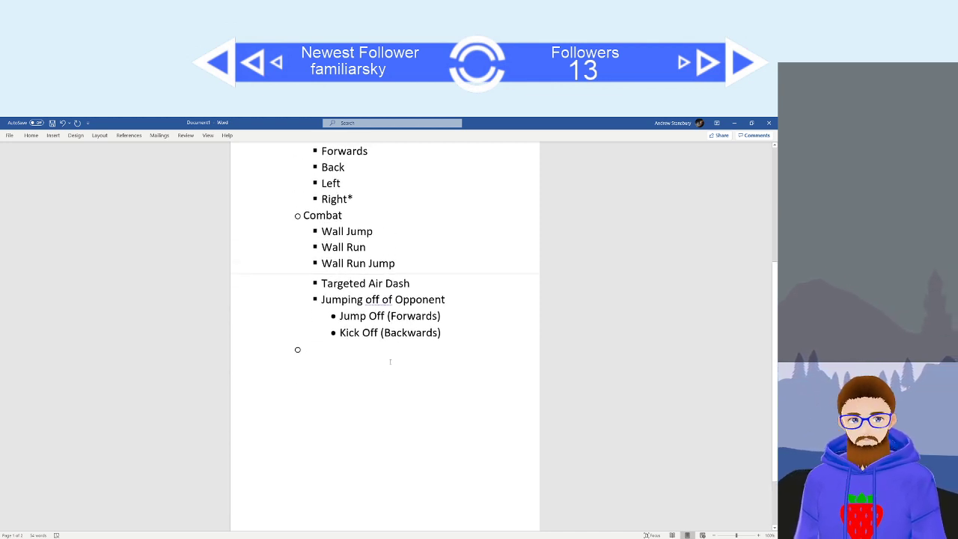
scroll(390, 362, up, 4)
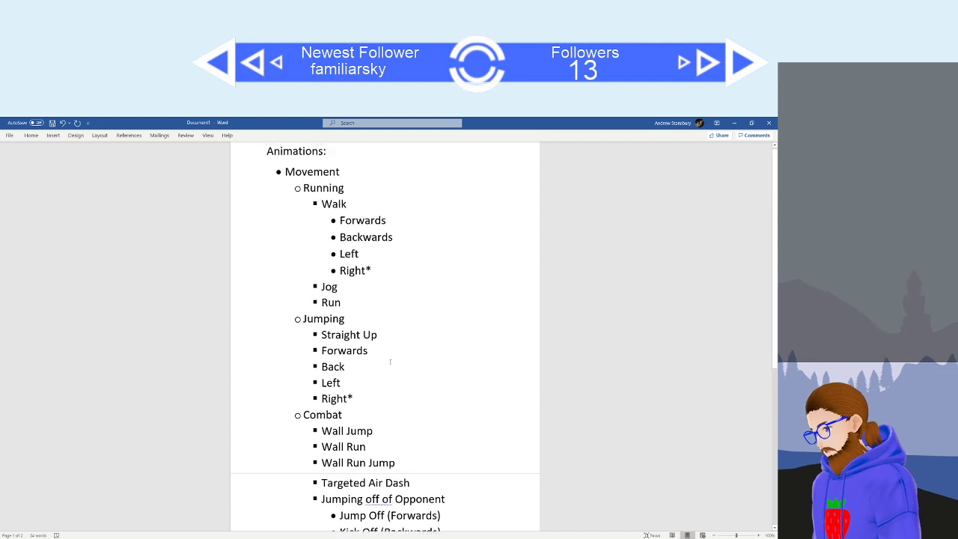
scroll(390, 362, down, 1)
scroll(390, 362, down, 2)
scroll(390, 361, up, 4)
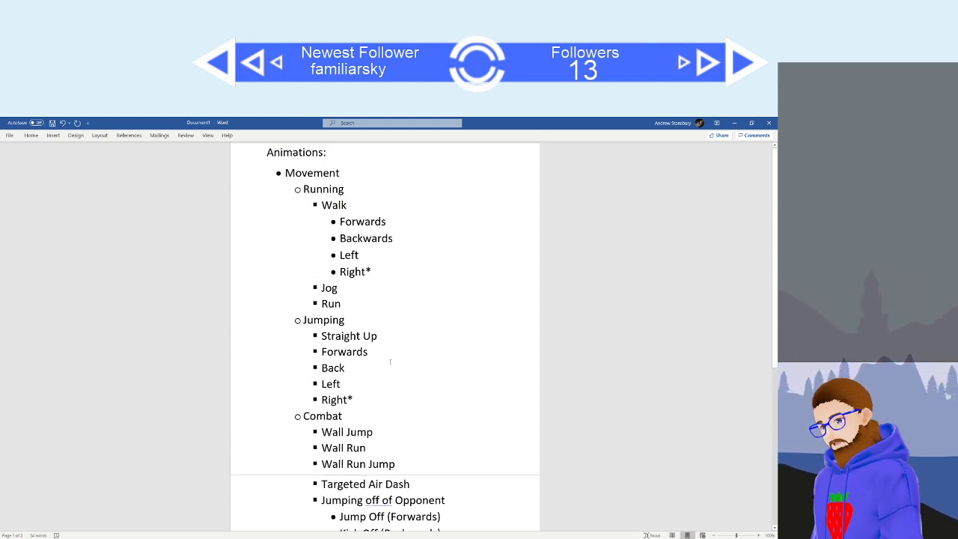
Promote the empty last bullet to the top level and write Combat in it, with a sub-bullet started below.
scroll(390, 362, down, 3)
click(314, 386)
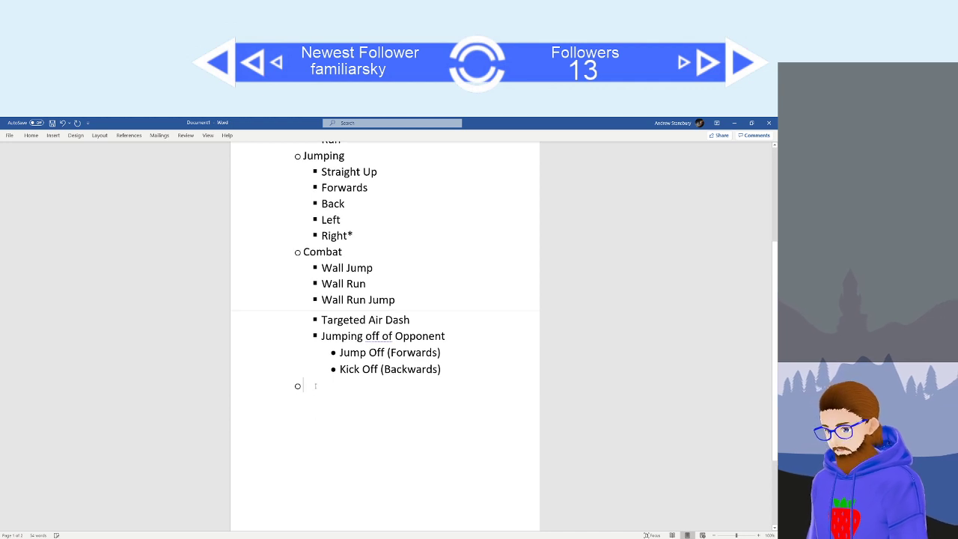
key(shift+Tab)
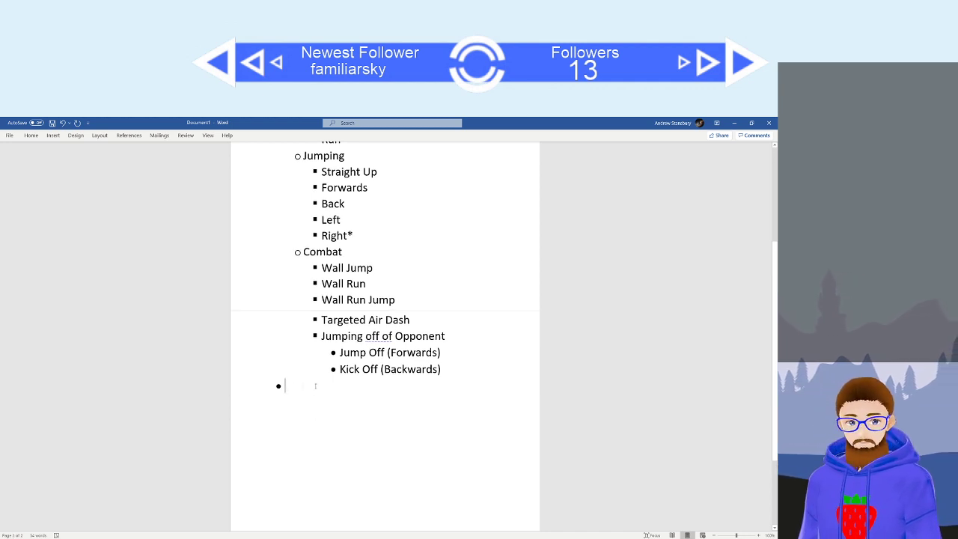
scroll(315, 386, down, 2)
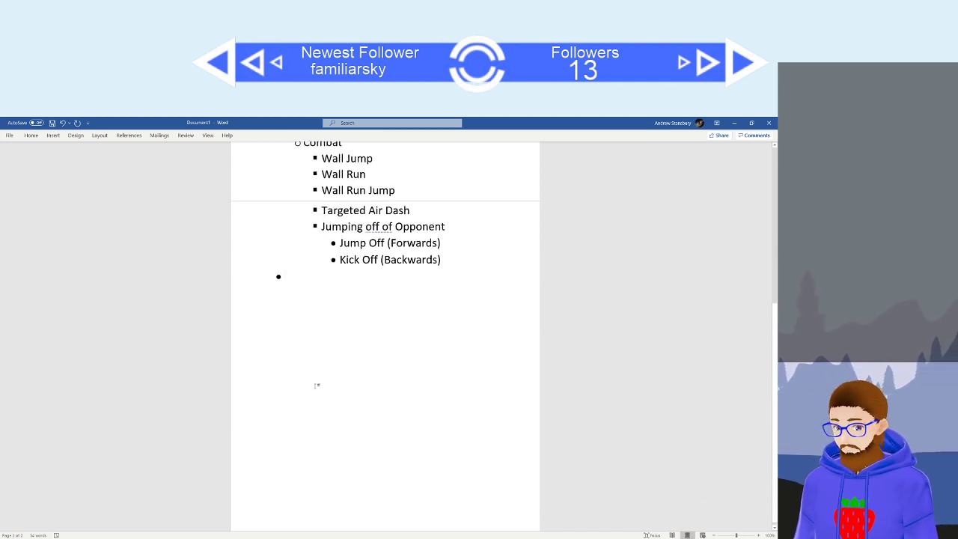
text(Combat)
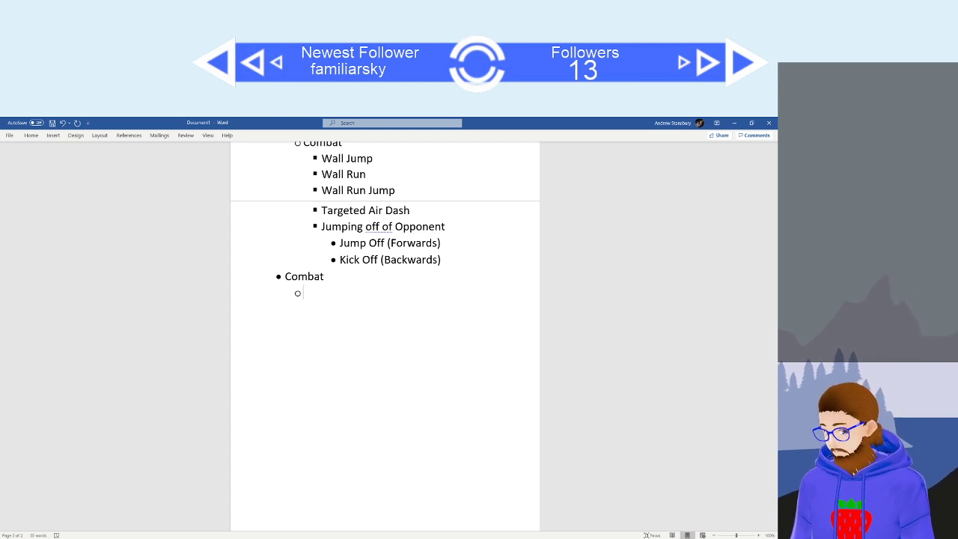
Write the sub-bullet Buttons under the top-level Combat, followed by a bullet reading A, B, X, Y.
text(Buttons)
key(Return)
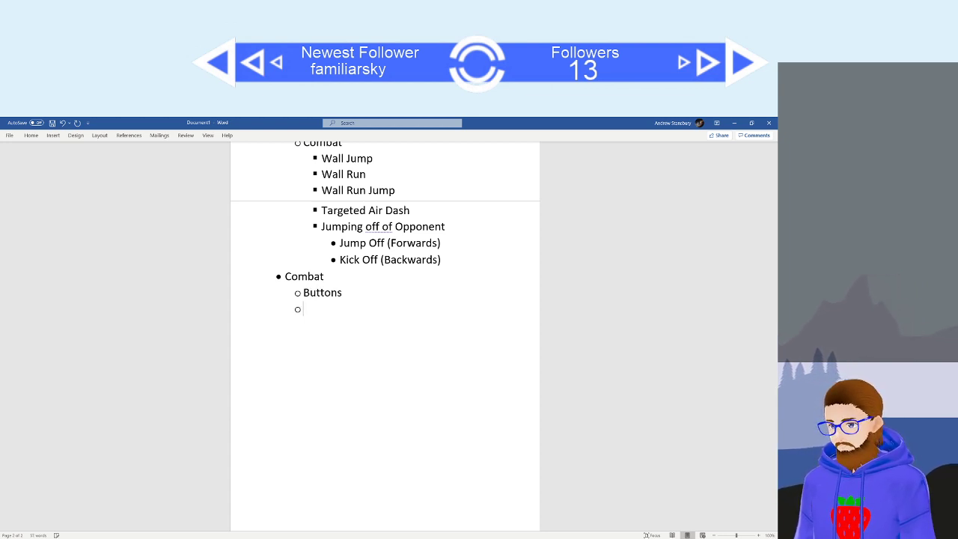
text(A)
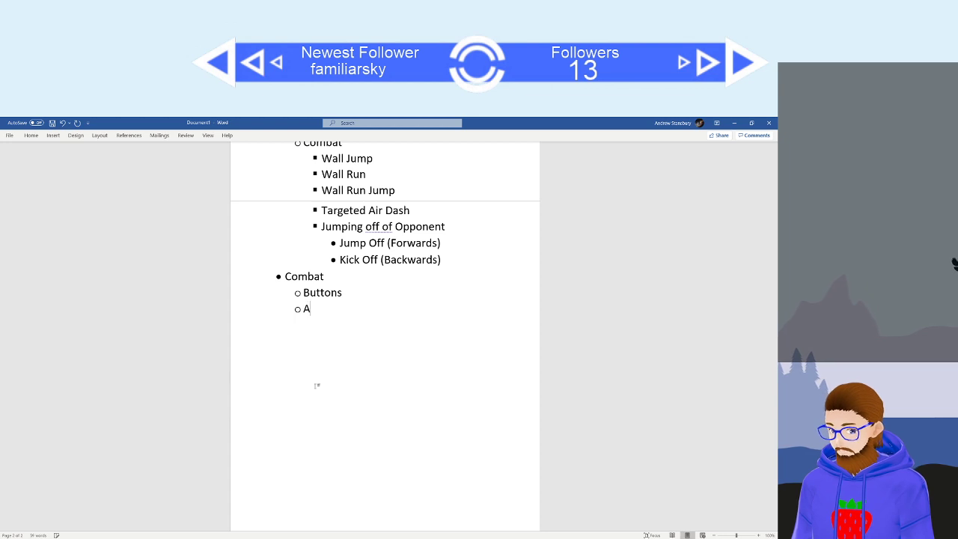
text(, B, X,)
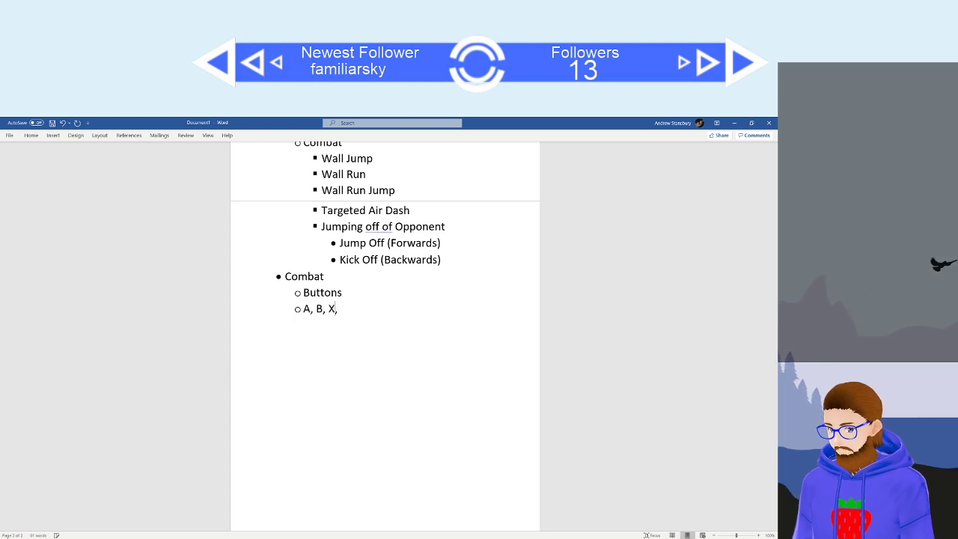
text( Y)
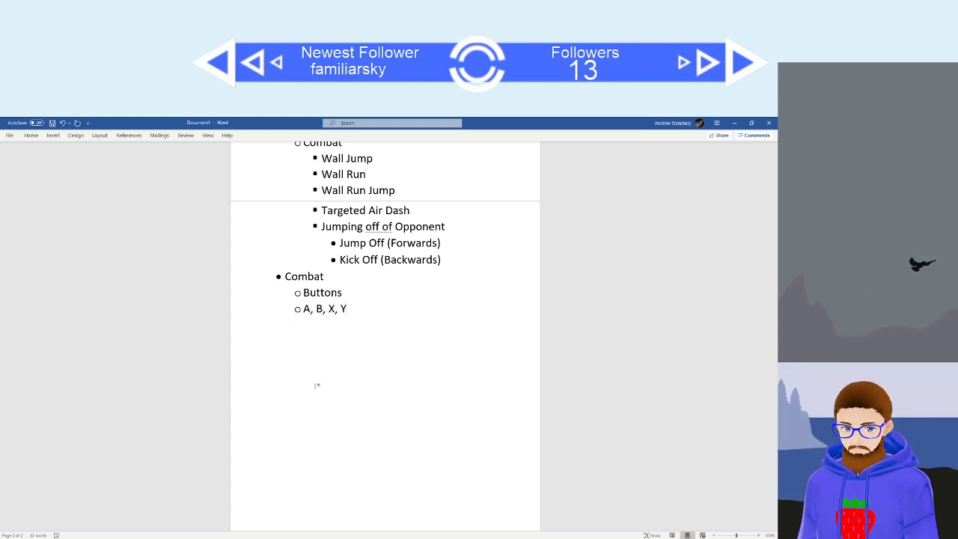
Add a bullet reading L, R, ZL, ZR below the A, B, X, Y line.
key(Return)
text(L)
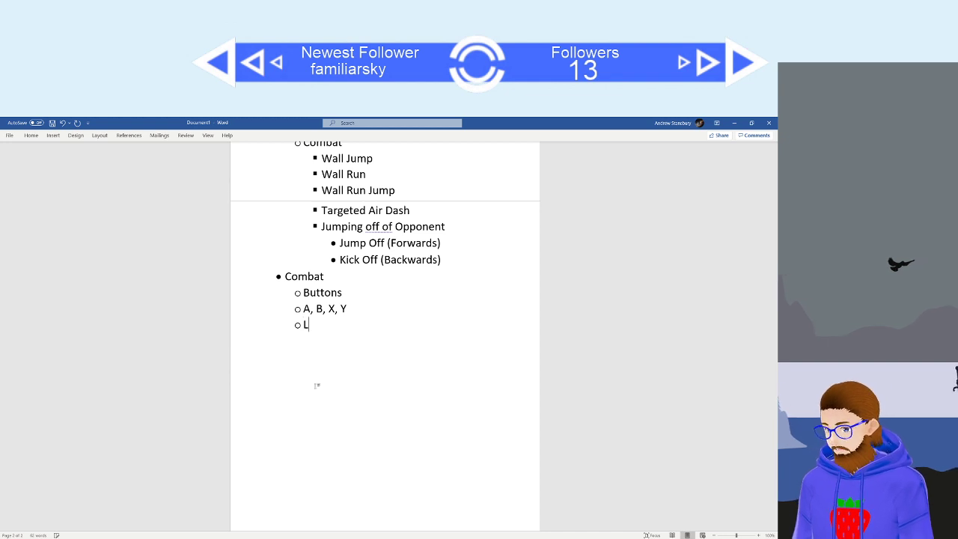
text(, R, )
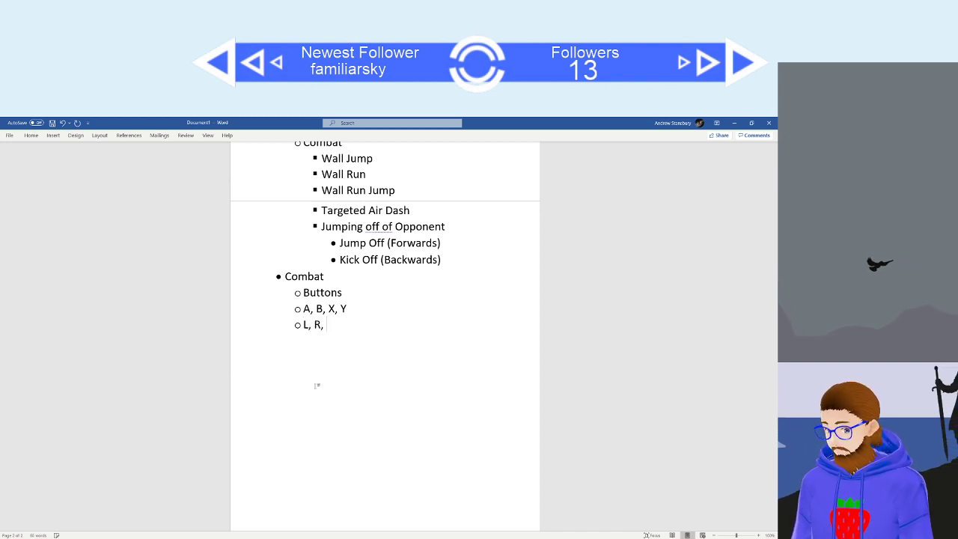
text(ZL, ZR)
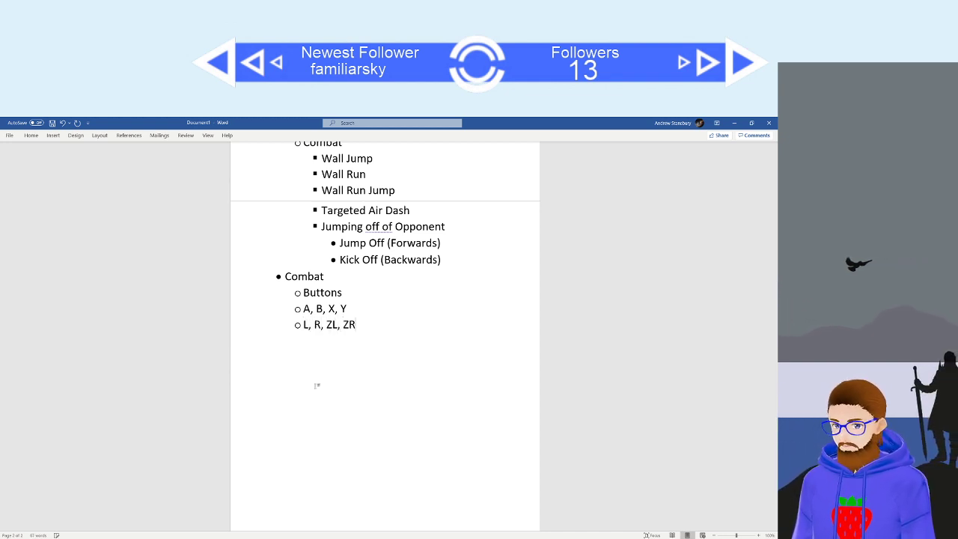
Add a bullet reading +, -, L3, R3 below the L, R, ZL, ZR line.
key(Return)
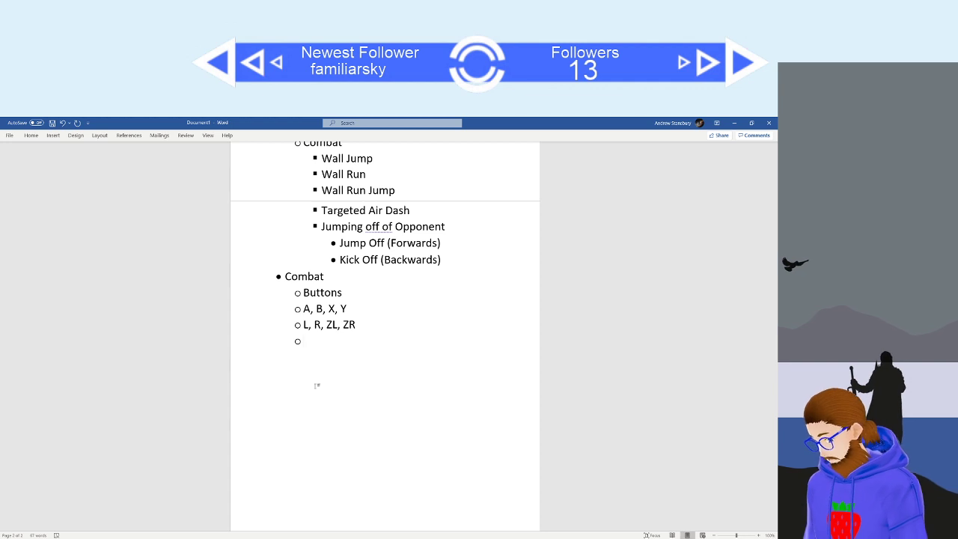
text(+. )
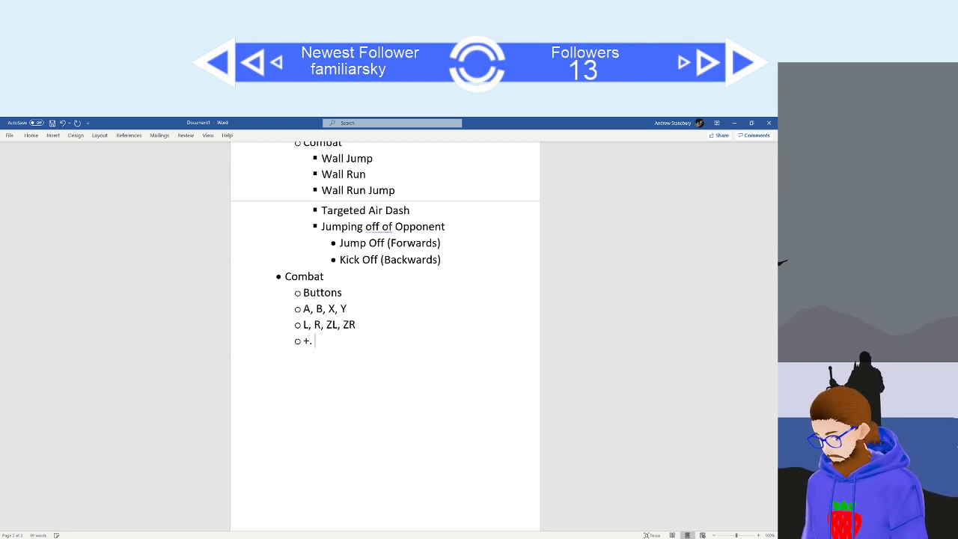
text())
key(BackSpace)
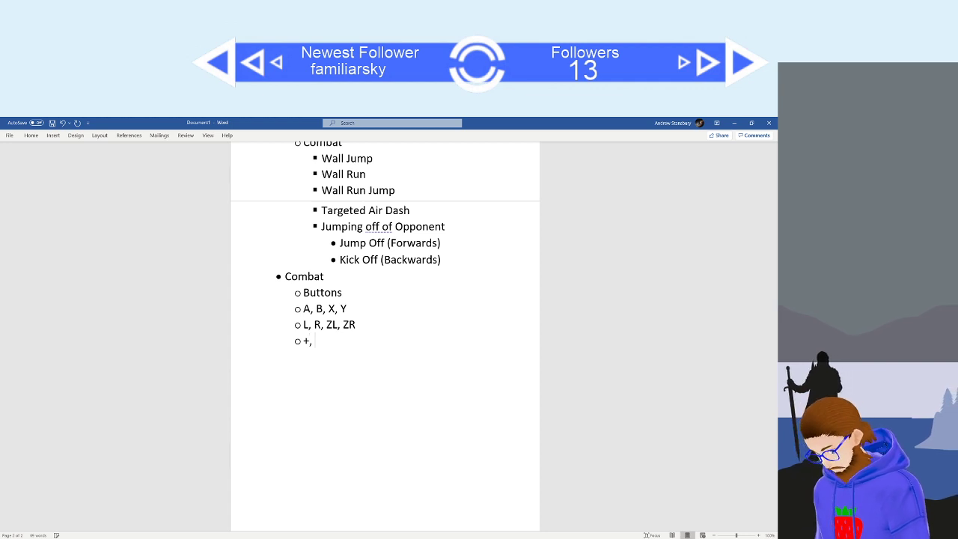
text(-,)
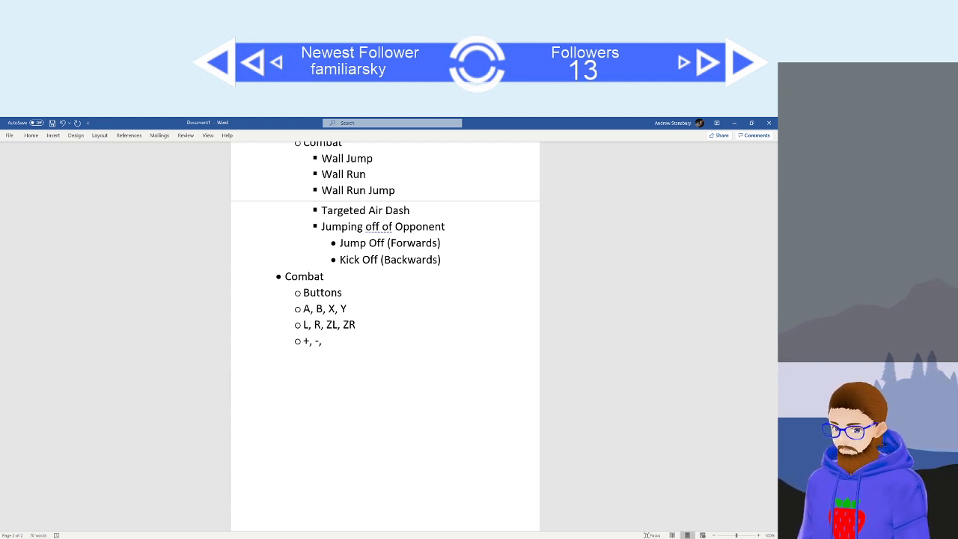
text(L#)
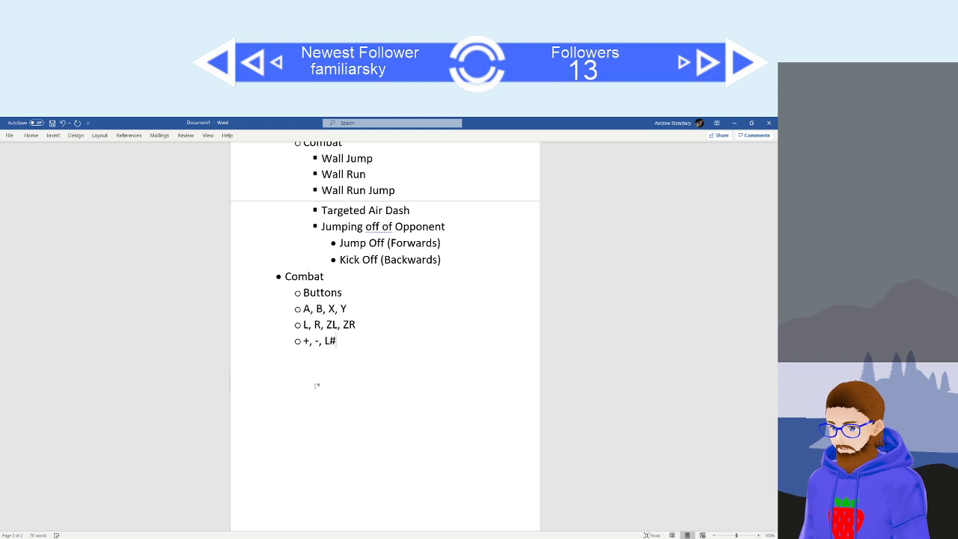
text(,)
key(BackSpace)
key(BackSpace)
key(BackSpace)
text(3, )
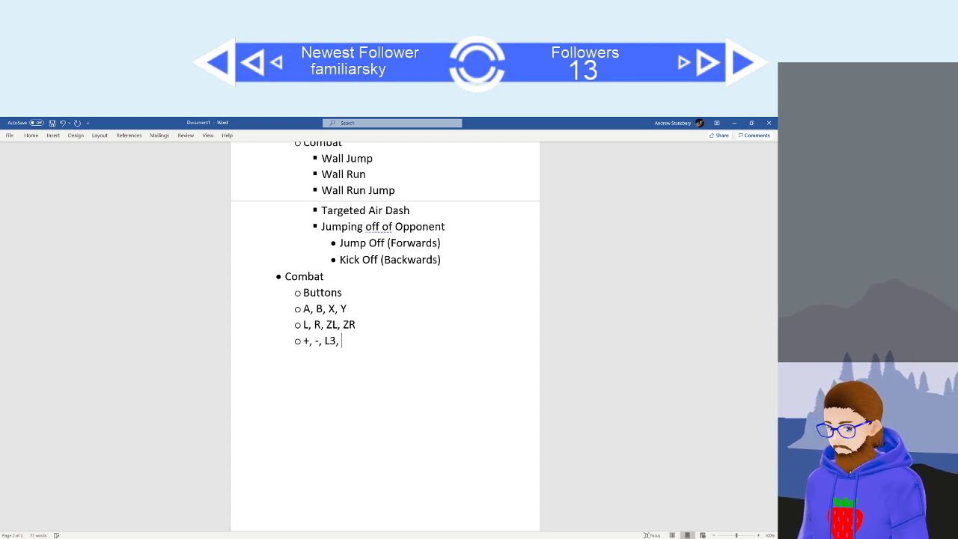
text(R3)
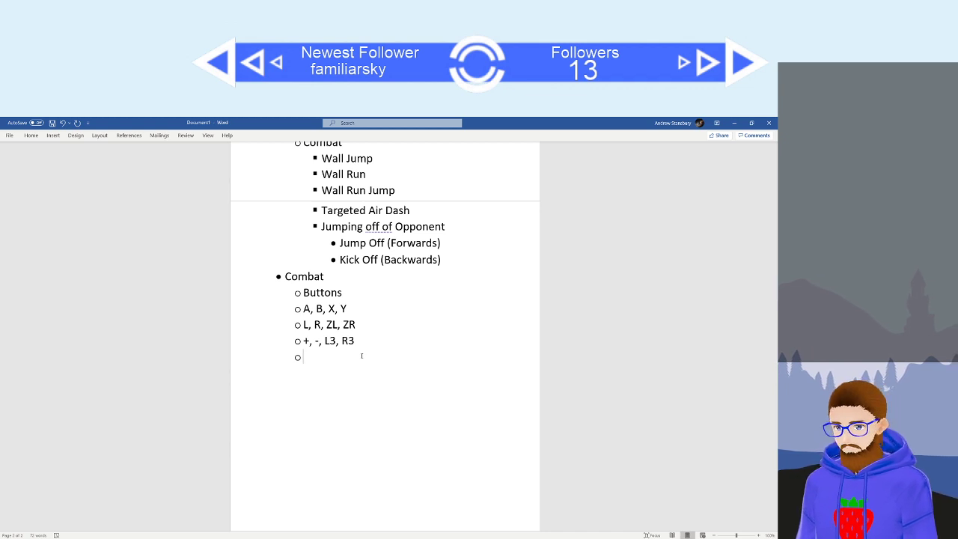
Demote the three button-name bullets one level so they sit under Buttons.
key(Tab)
key(Down)
key(Tab)
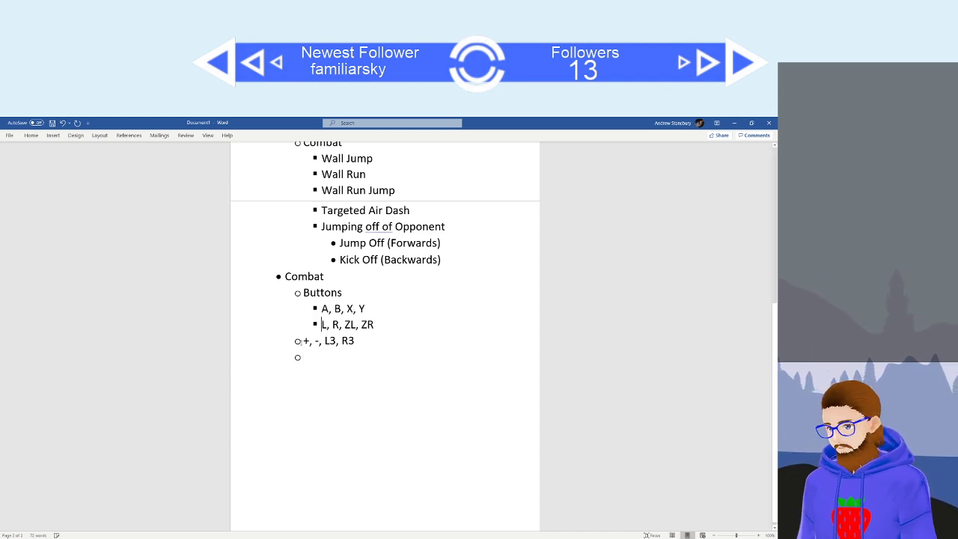
key(Down)
key(Tab)
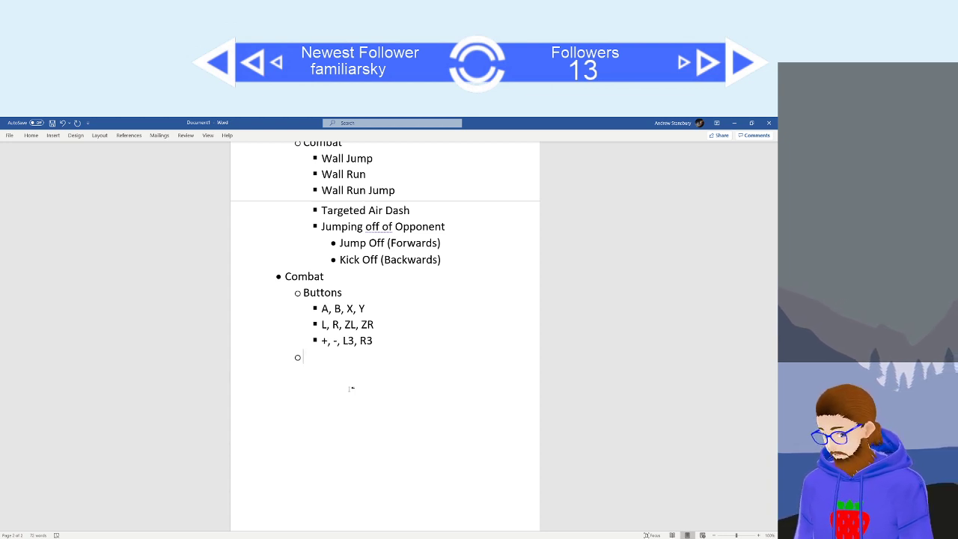
Write B is “Movement” in the empty bullet at the same level as Buttons.
text(B is)
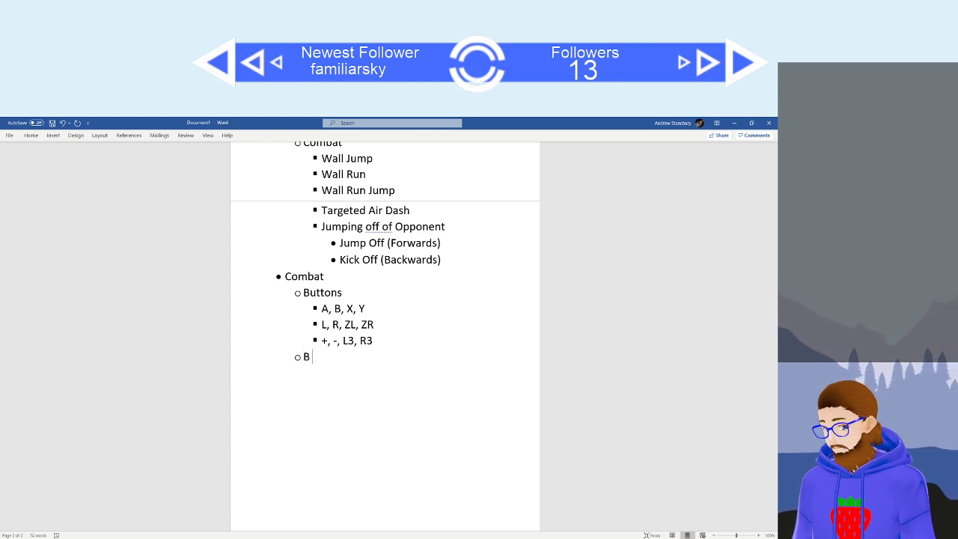
text( ")
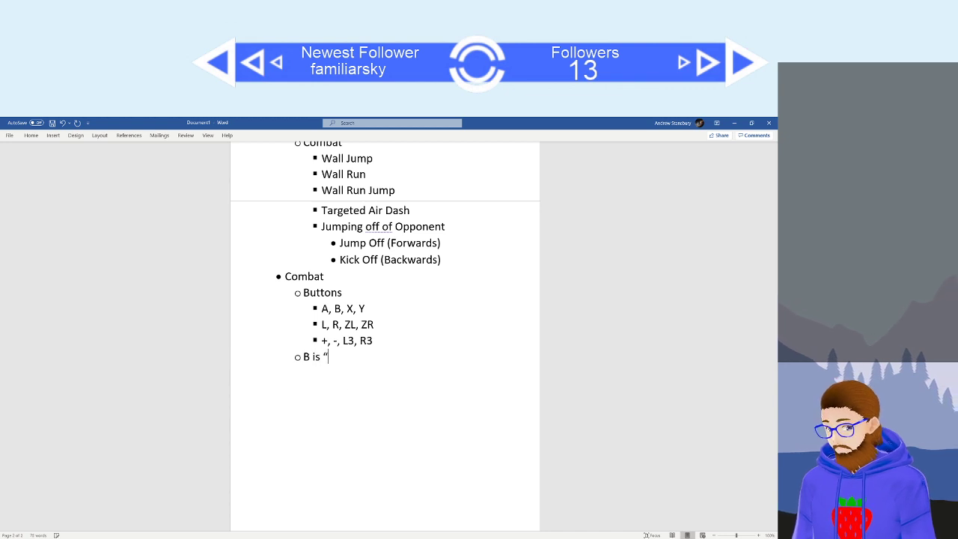
text(Movement")
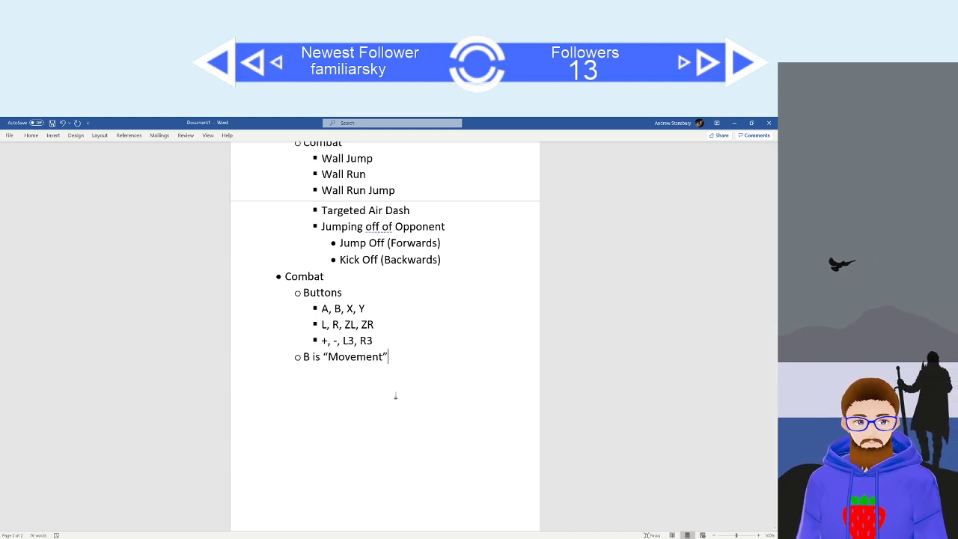
Add the bullets Y is “Damaging Punch” and X is “Launching Punch” below the B entry.
key(Return)
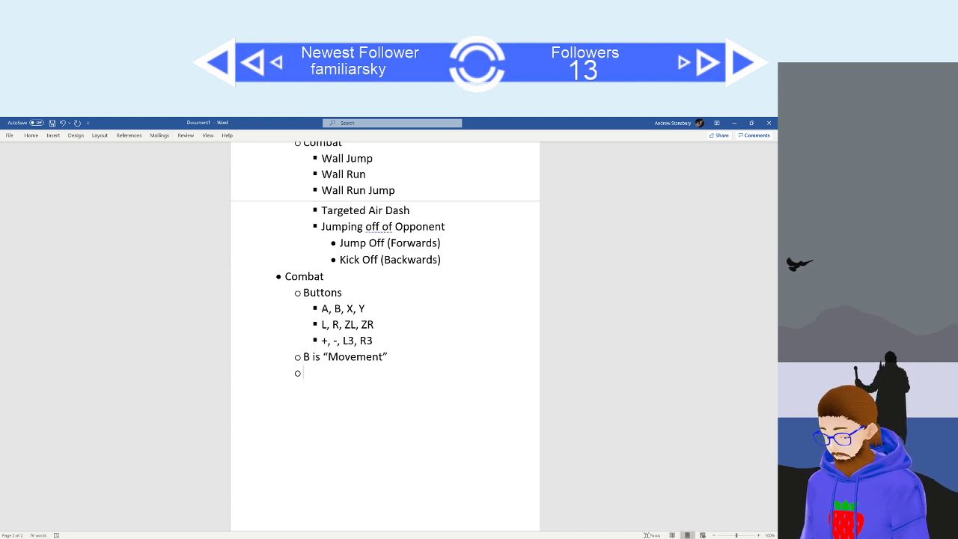
text(Y is )
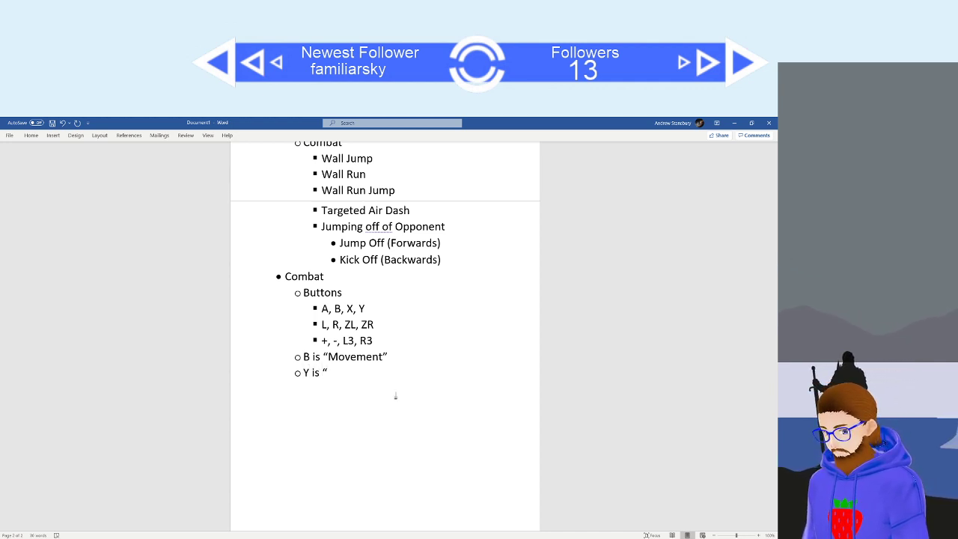
text(“Damaging)
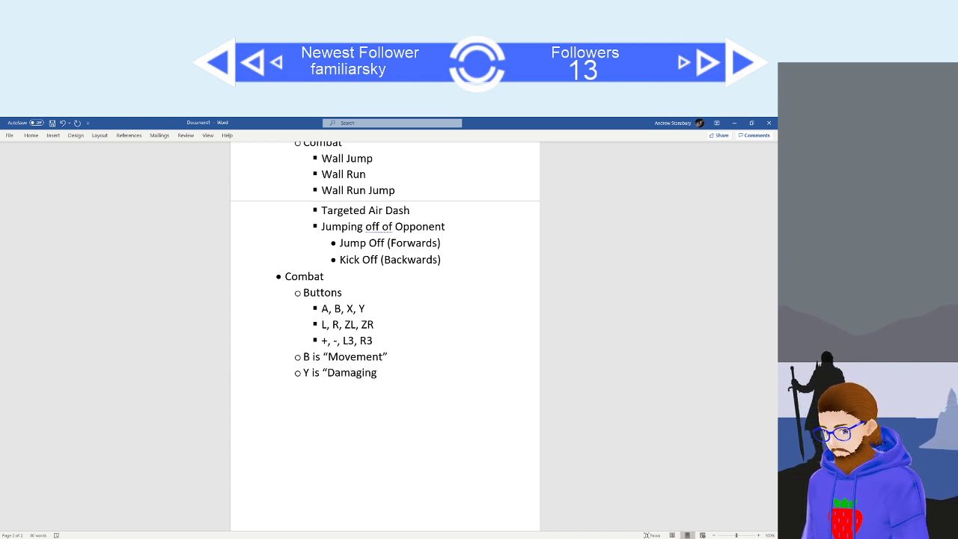
text( Punch”)
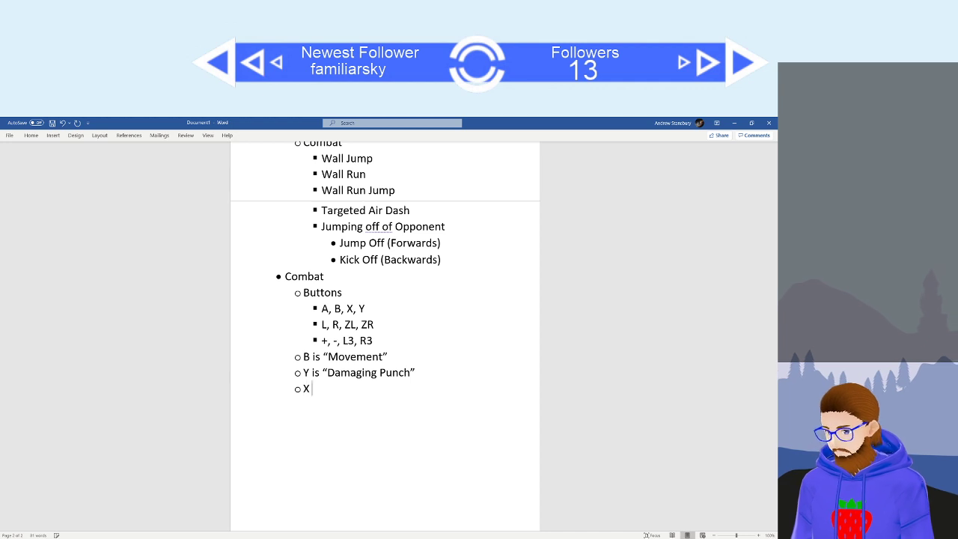
text(i)
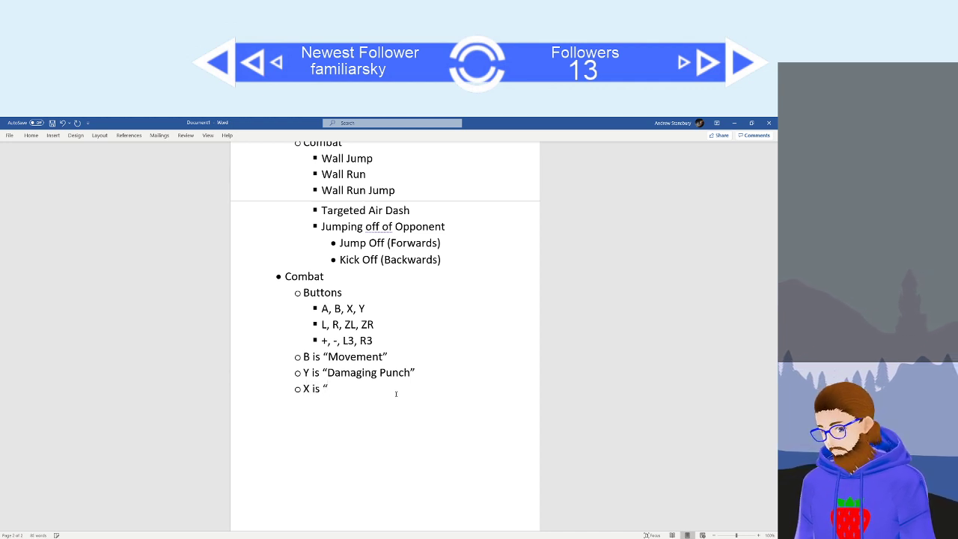
text(s "Launch)
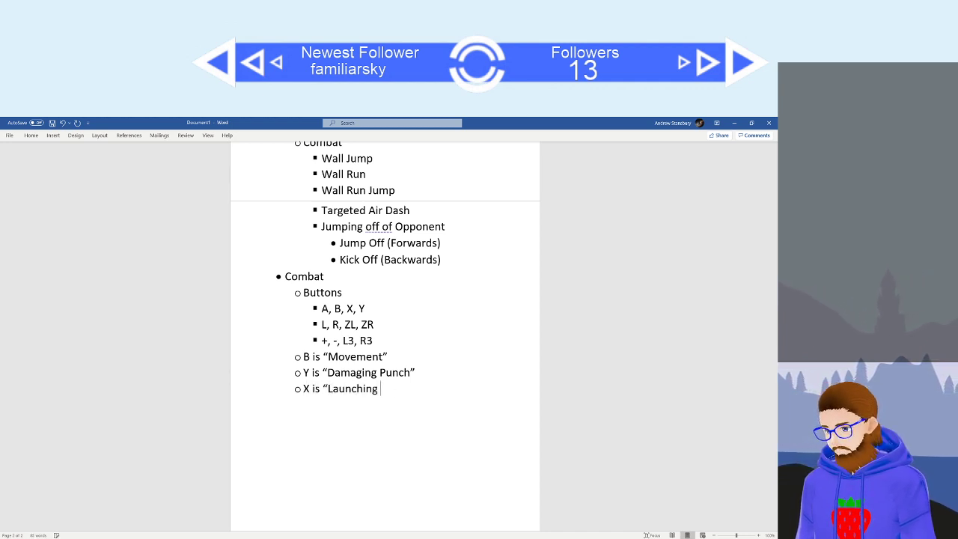
text(ing Punch")
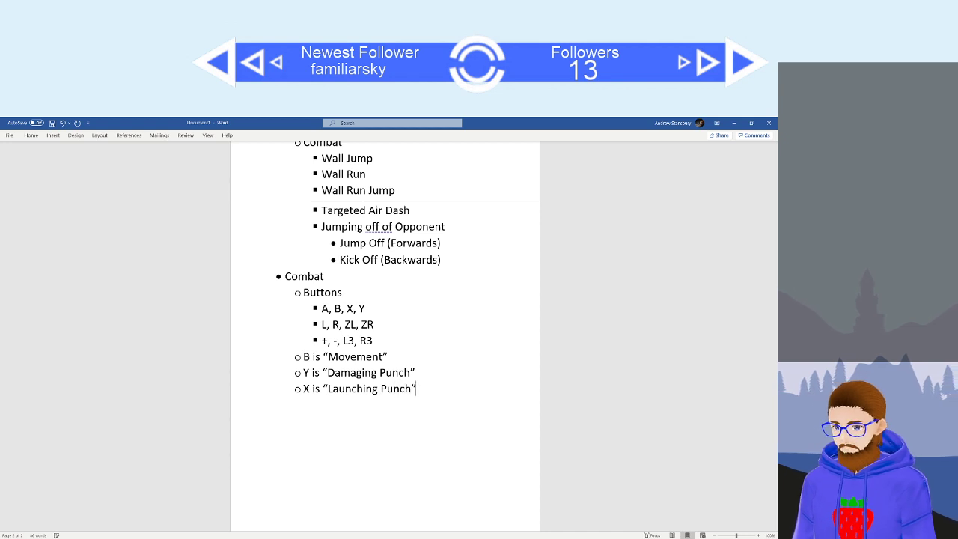
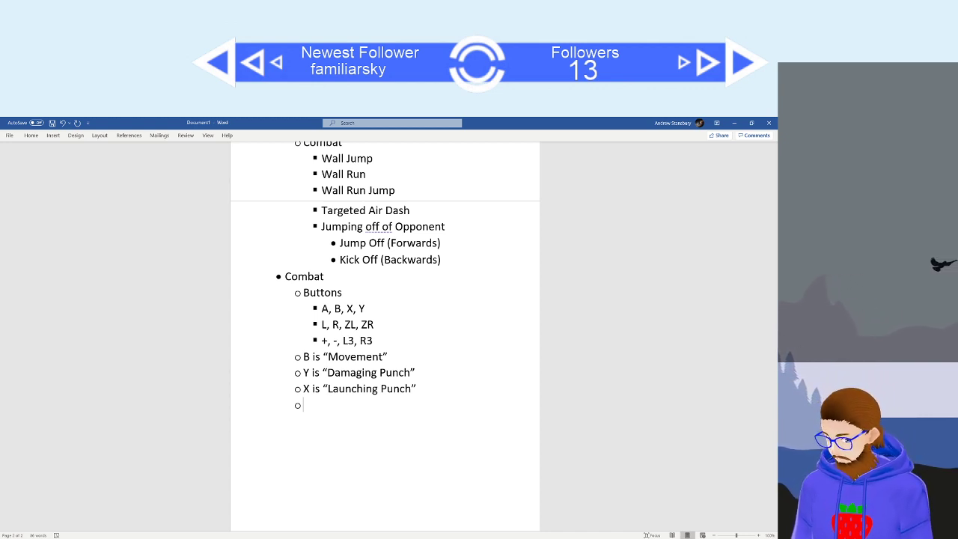
Write A is “Special Kick” in the bullet below the X entry.
text(A)
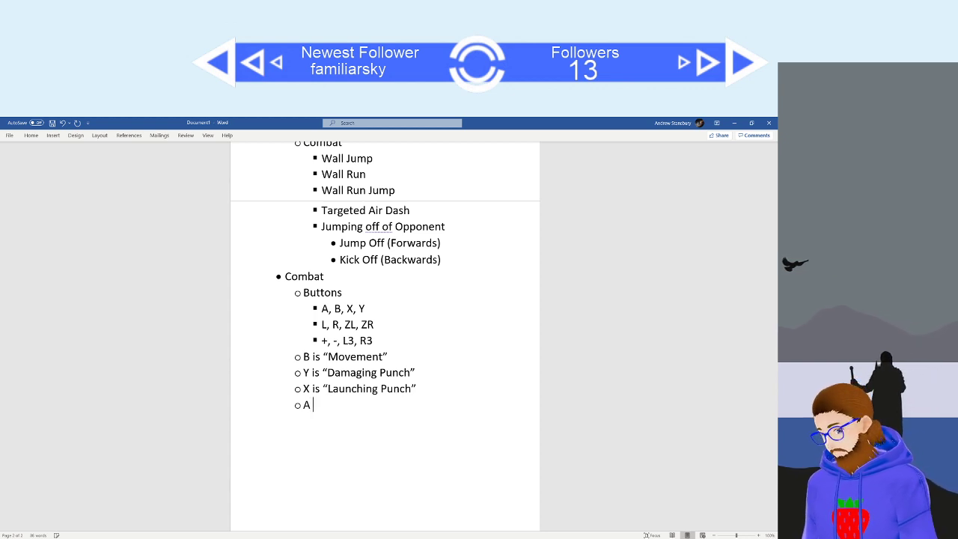
text(is “)
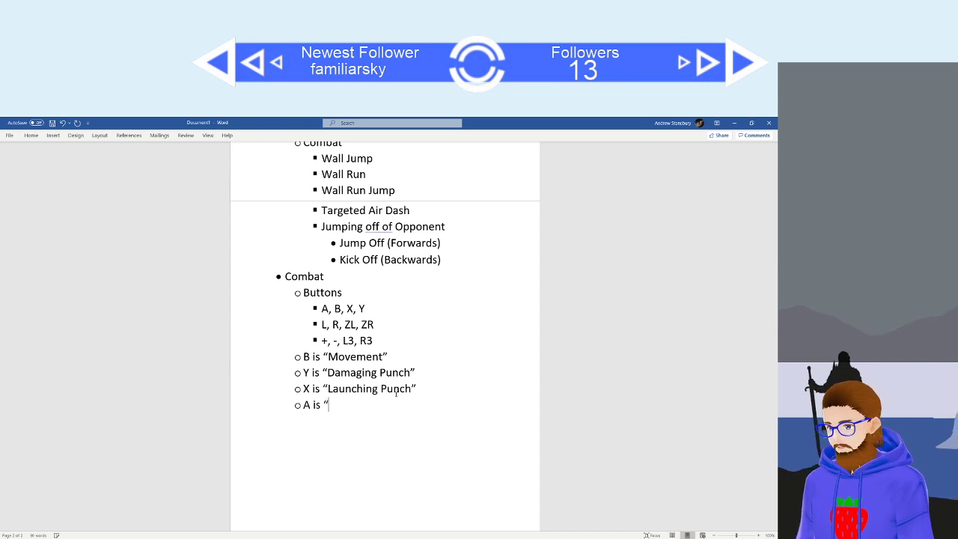
text( "Specual)
key(BackSpace)
key(BackSpace)
key(BackSpace)
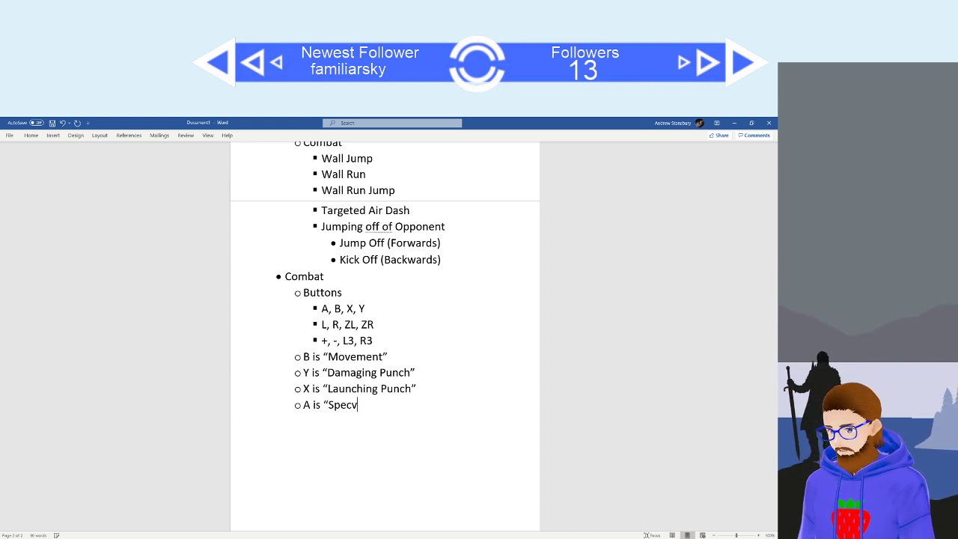
text(ial Ki)
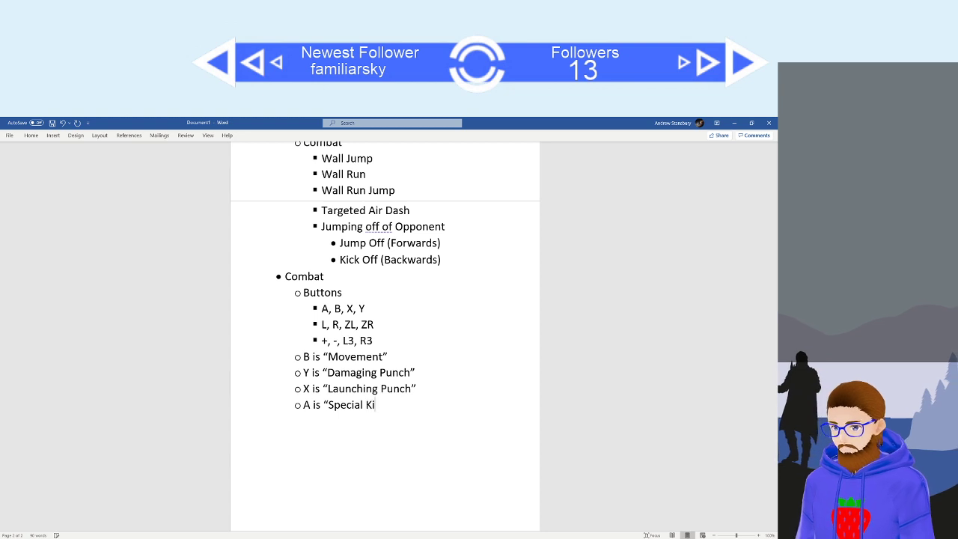
text(ck")
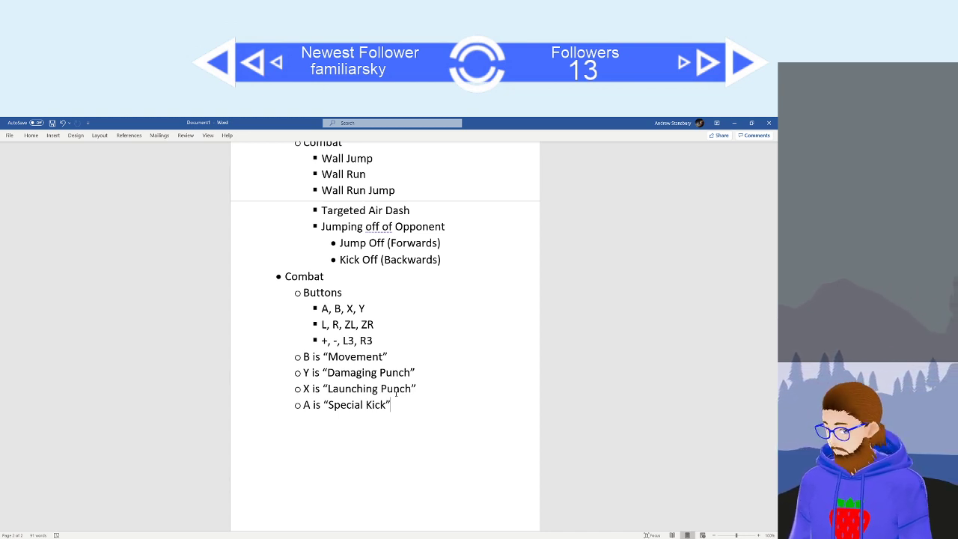
Add a bullet reading R3 is “Lock-On” below the A entry.
text(R3)
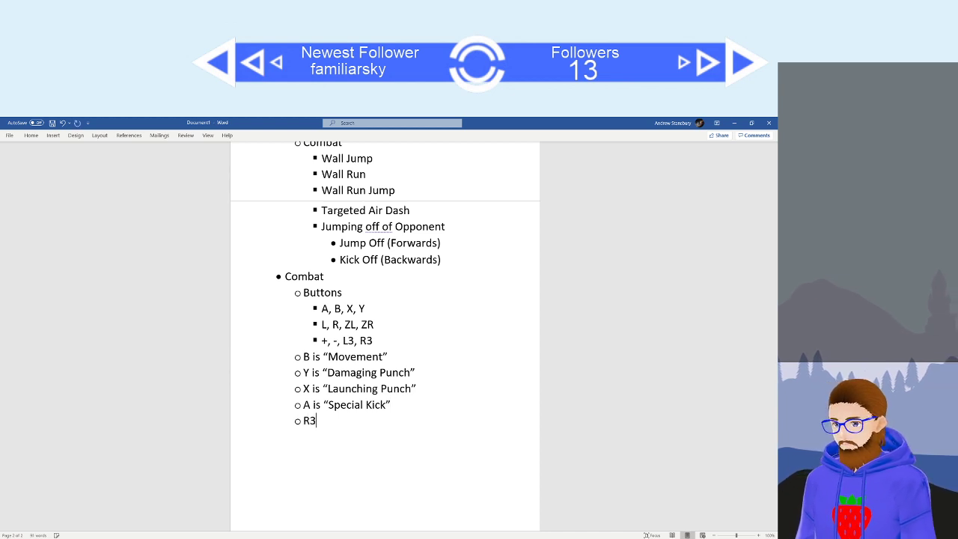
text( is “Lock)
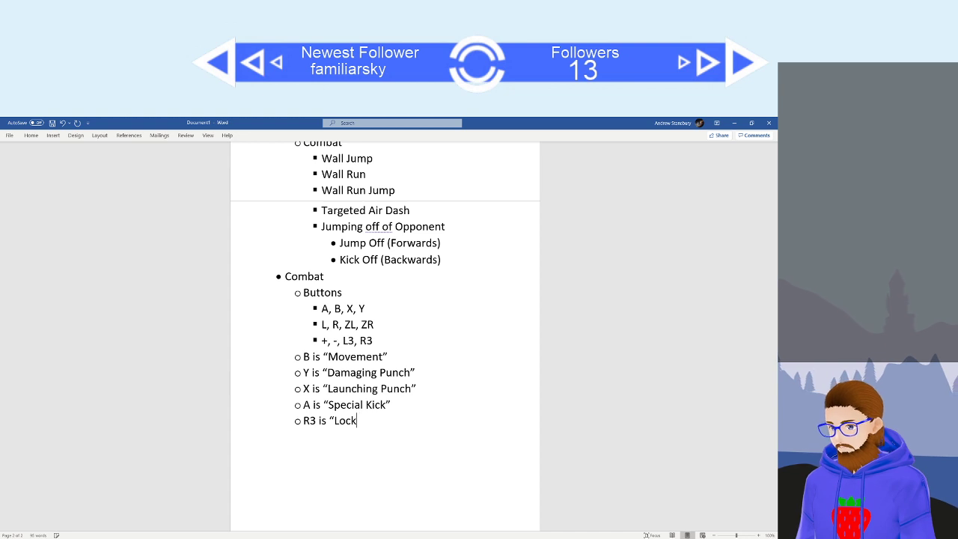
text(-On”)
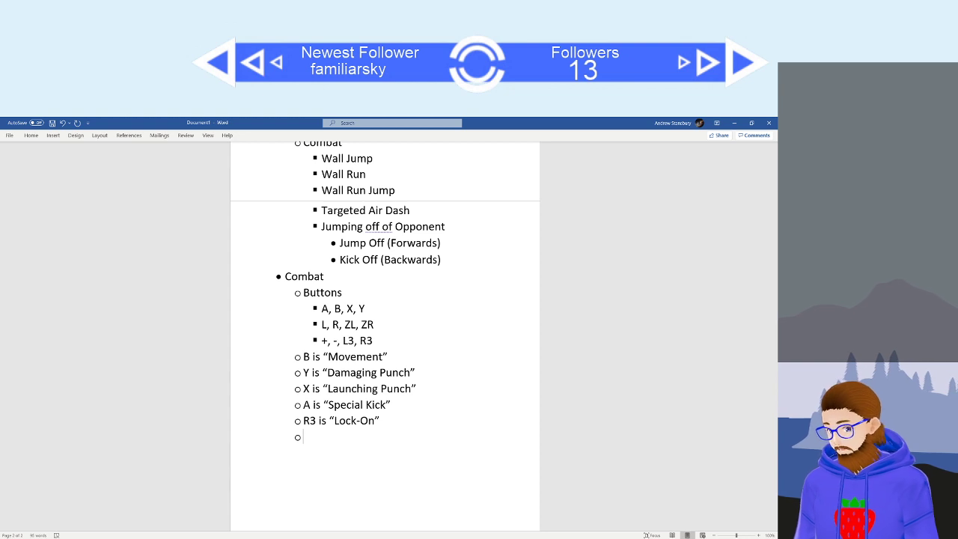
Add the bullets ZR is “Block” and ZL is “Dash” below the R3 entry.
text(Zr)
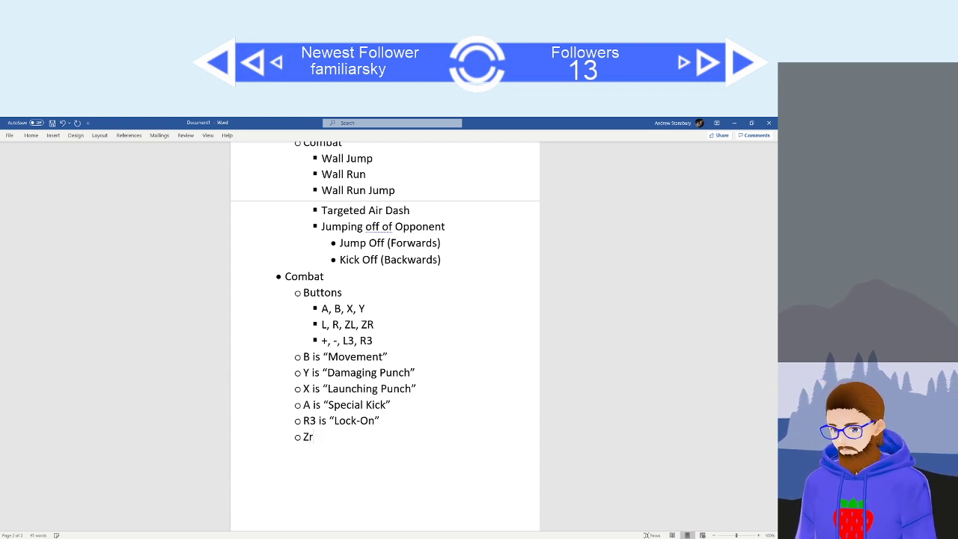
text(R is "Blo)
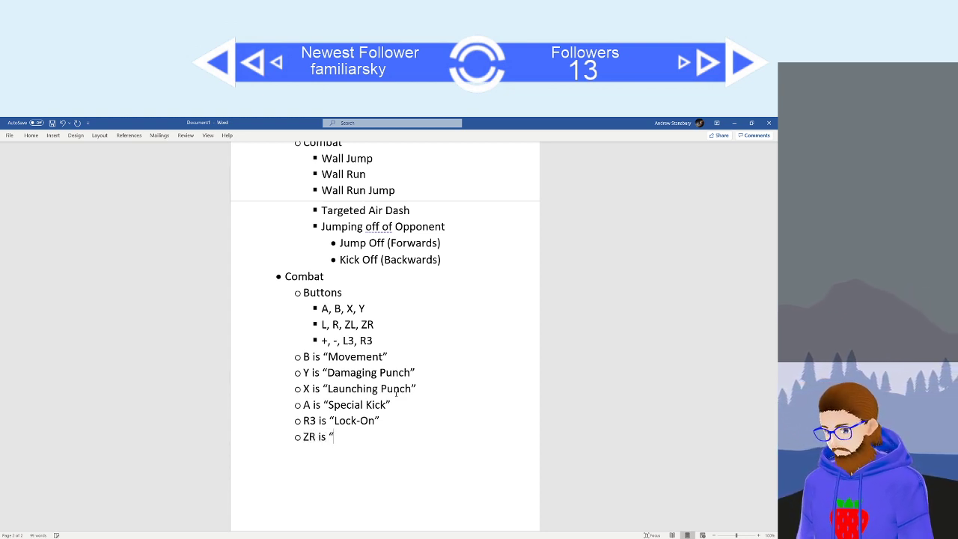
text(ck")
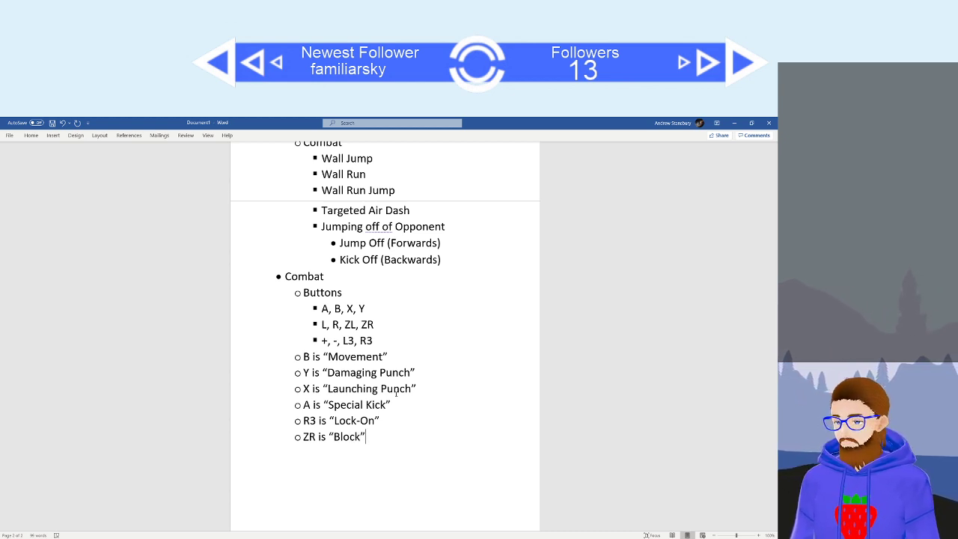
key(Return)
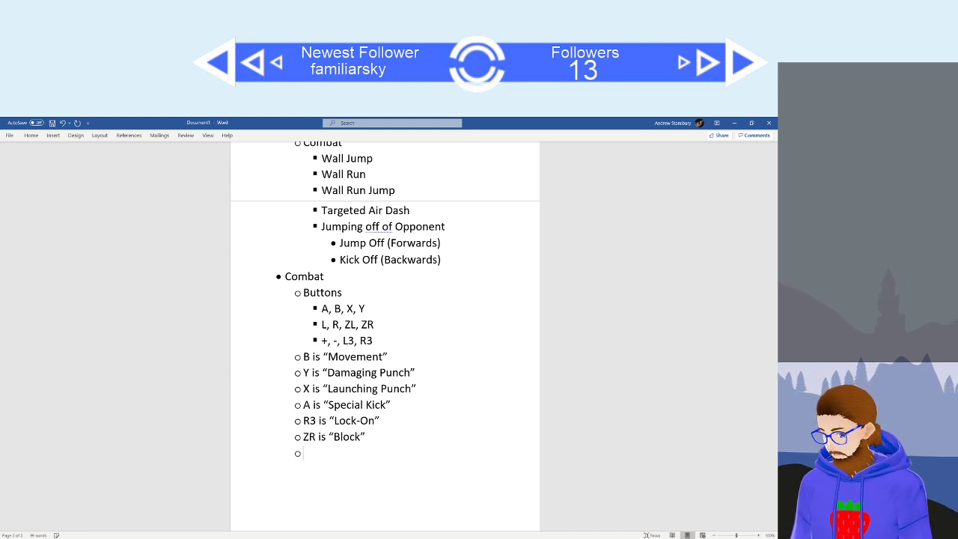
text(ZL is)
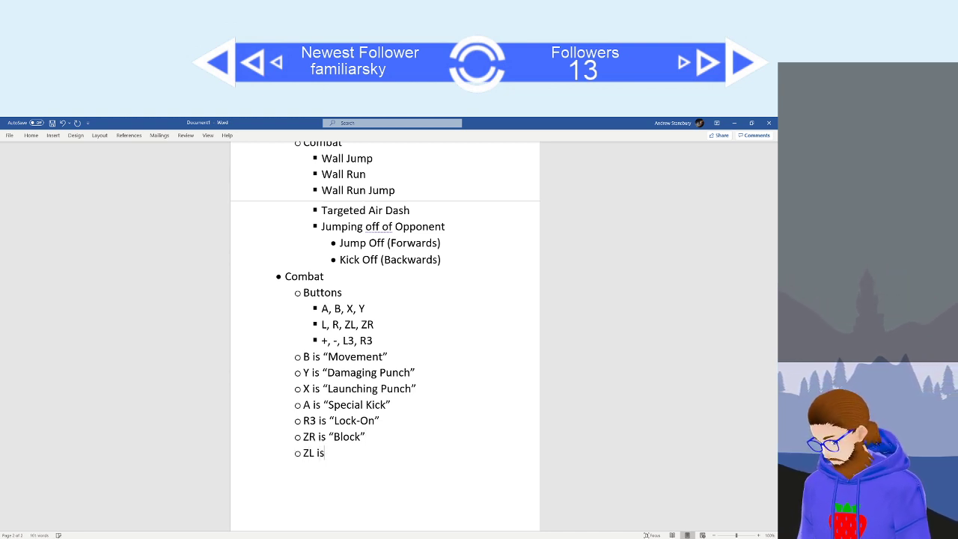
text( “Dash”)
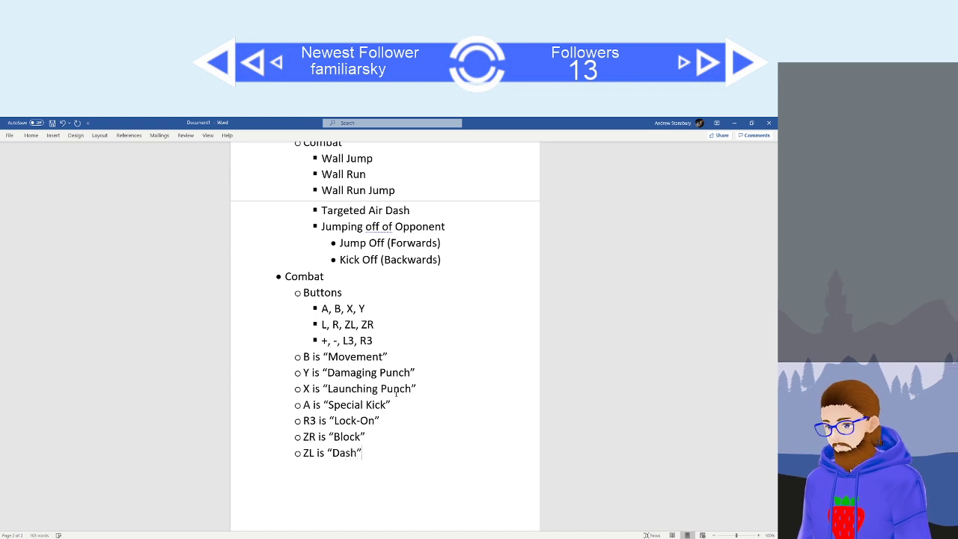
scroll(397, 393, up, 2)
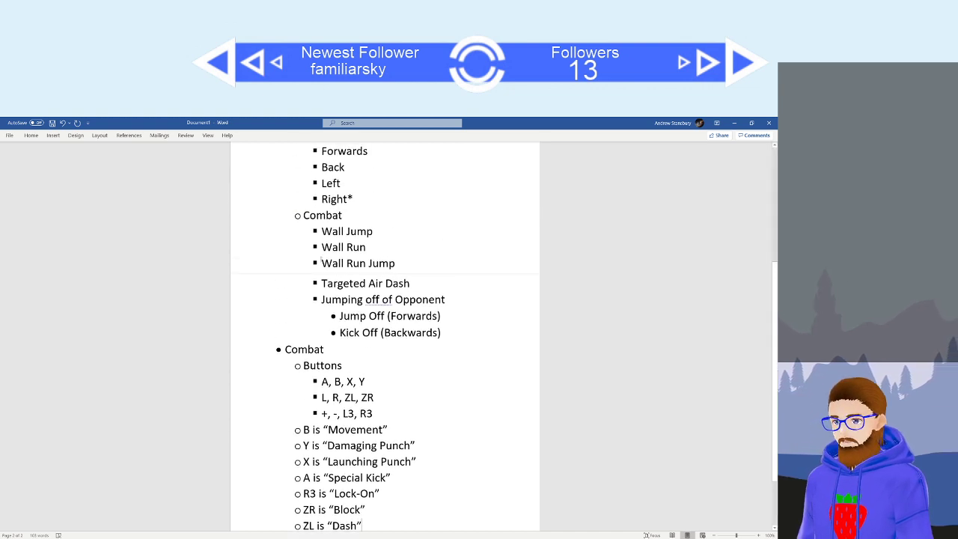
drag(324, 283, 416, 285)
click(438, 378)
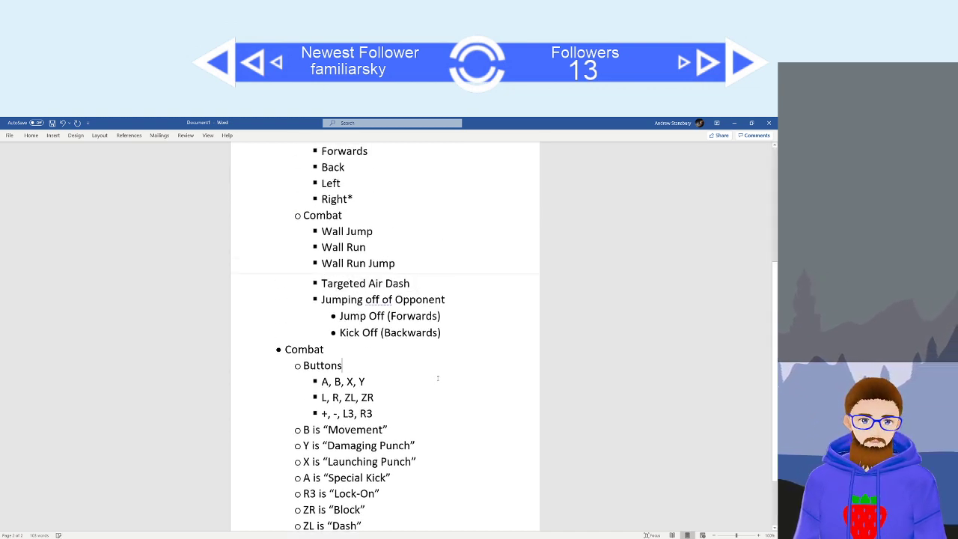
scroll(438, 378, down, 2)
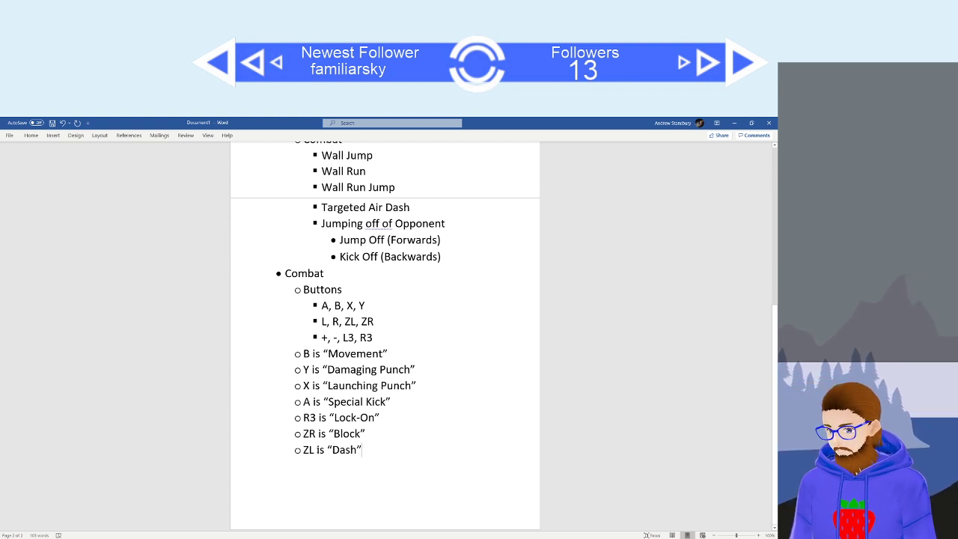
Replace the ZR and ZL bullets with a single bullet reading L and R is “Block”.
drag(367, 450, 305, 434)
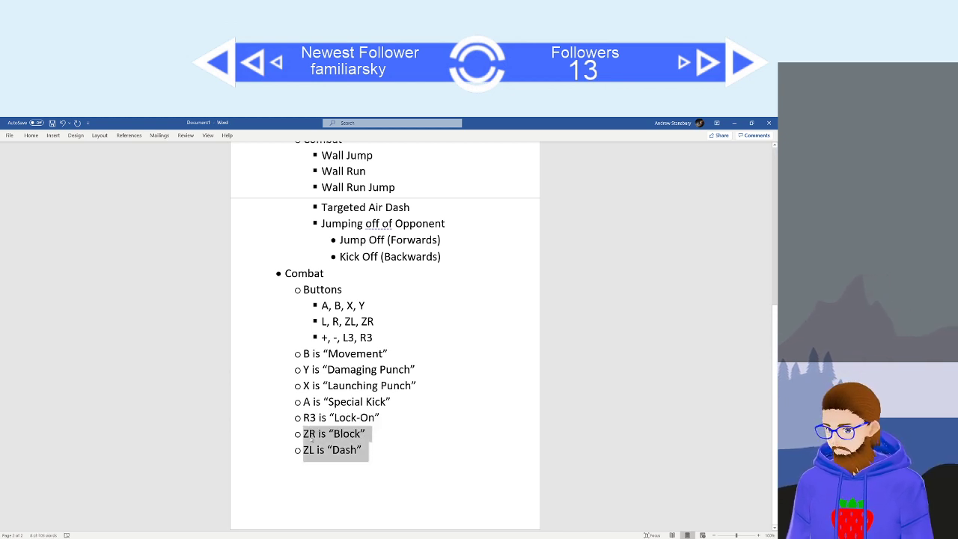
text(L and R is “)
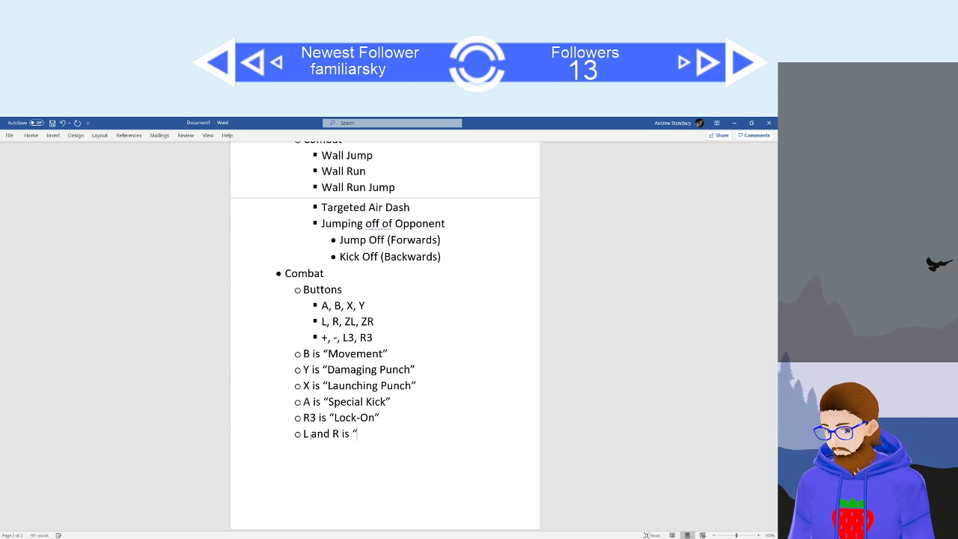
text(Block")
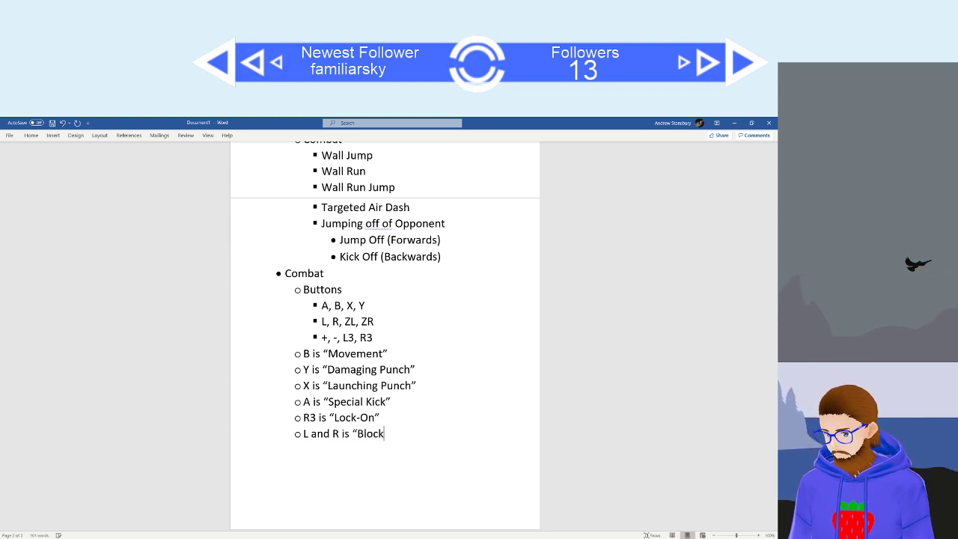
Add a bullet reading ZL and ZR is “Dash” below the L and R entry.
key(Return)
text(ZL and ZR)
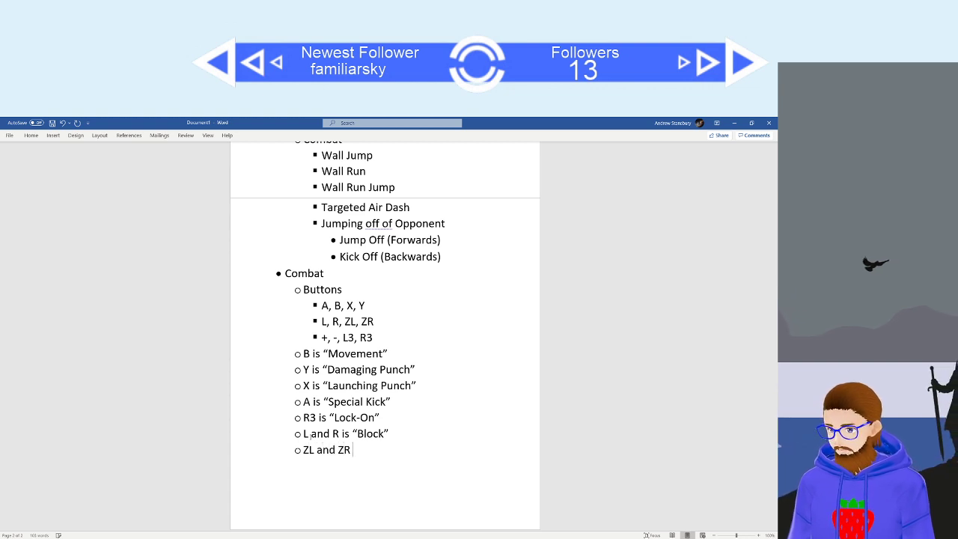
text( is "Dash)
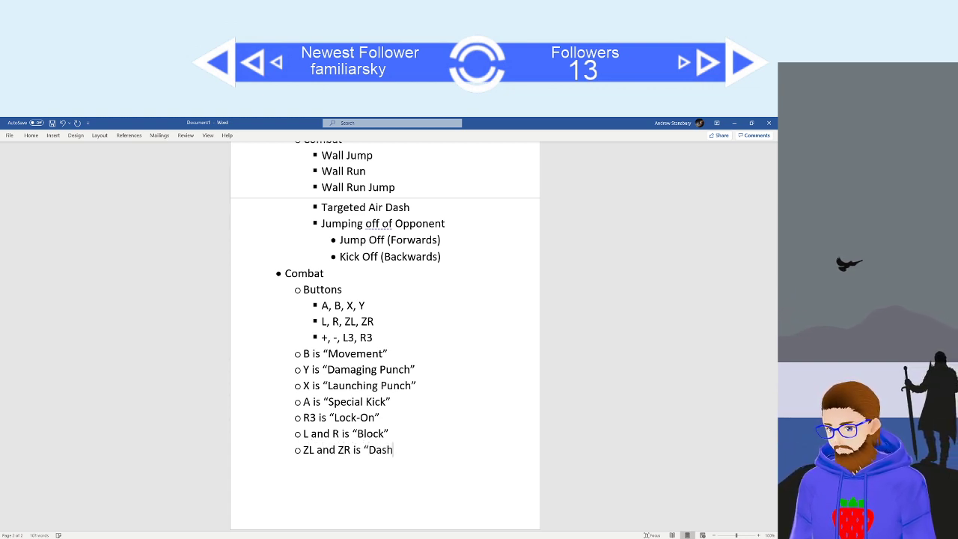
key(Return)
key(BackSpace)
key(BackSpace)
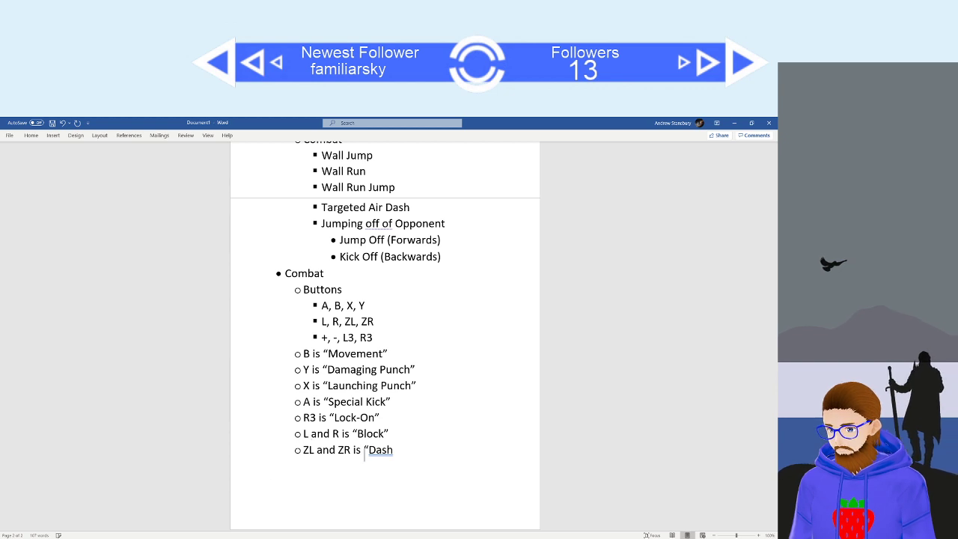
text(")
Add a bullet reading L3 is “Run” below the ZL and ZR entry.
key(Return)
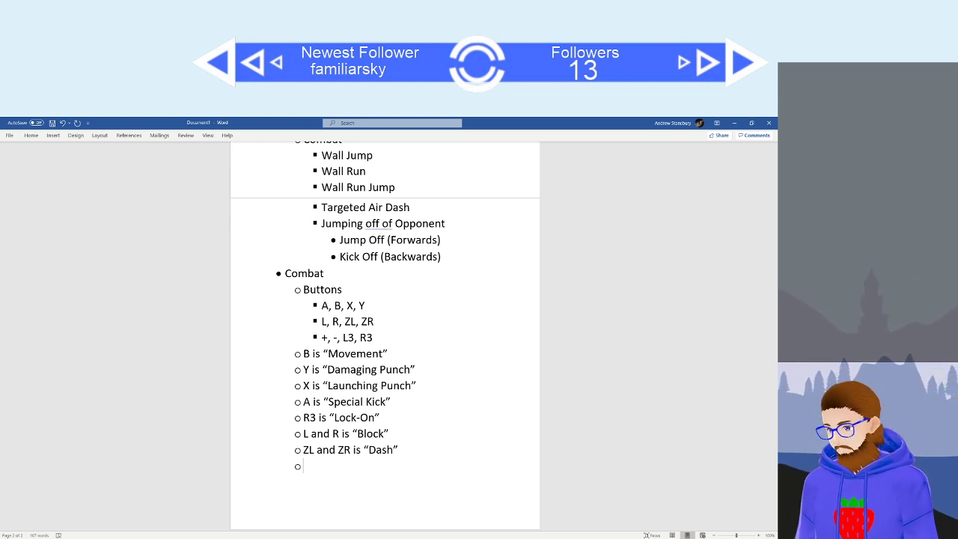
text(3)
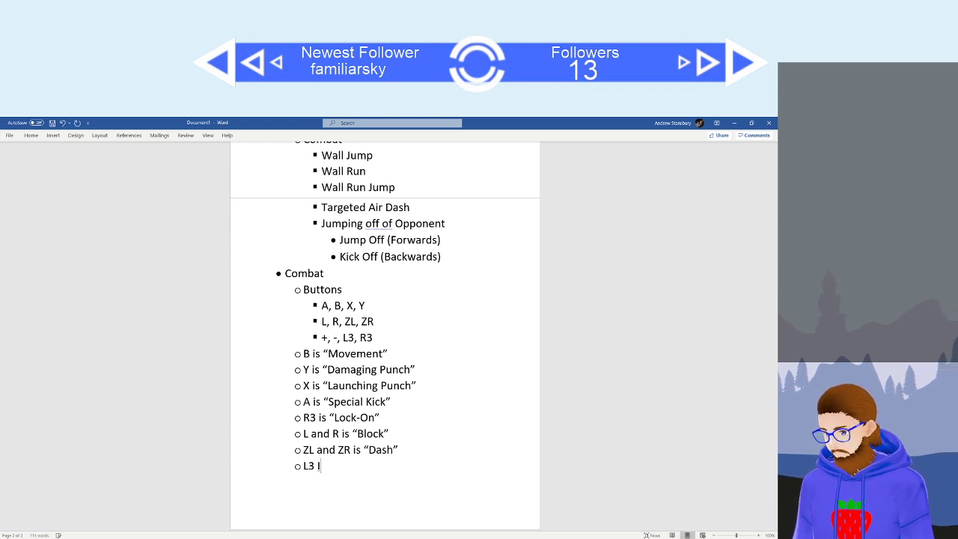
text( is “Run)
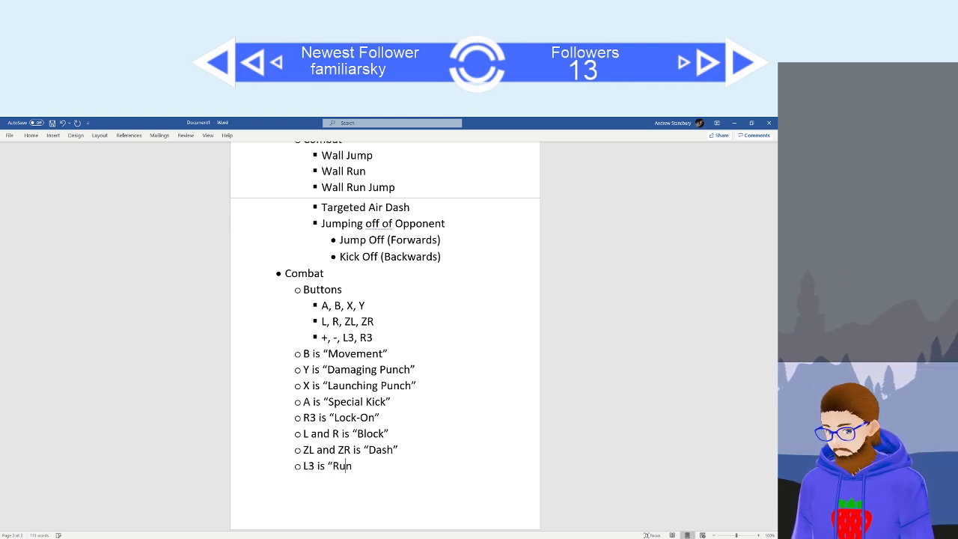
text(”)
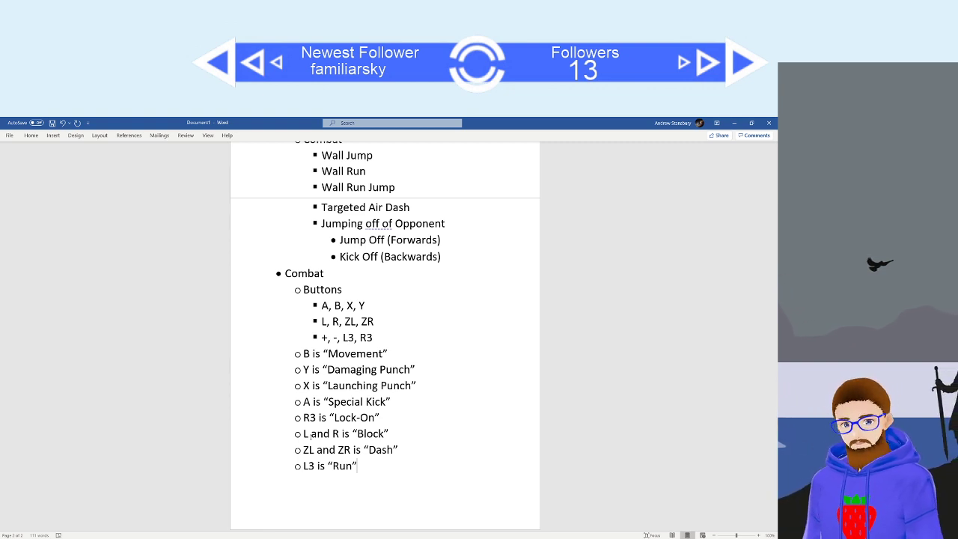
Add a sub-bullet below B is “Movement” starting with Tap -, leaving out its action.
click(410, 352)
key(Return)
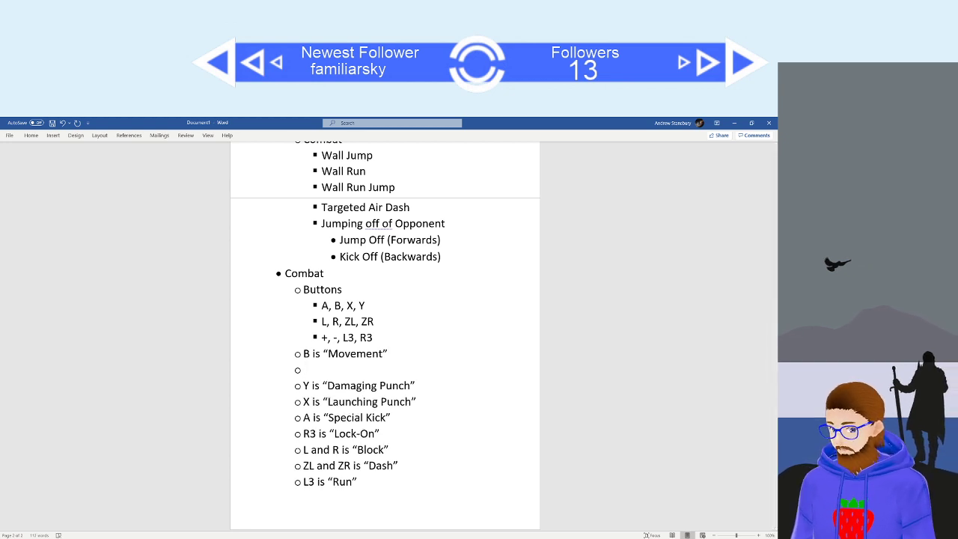
key(Tab)
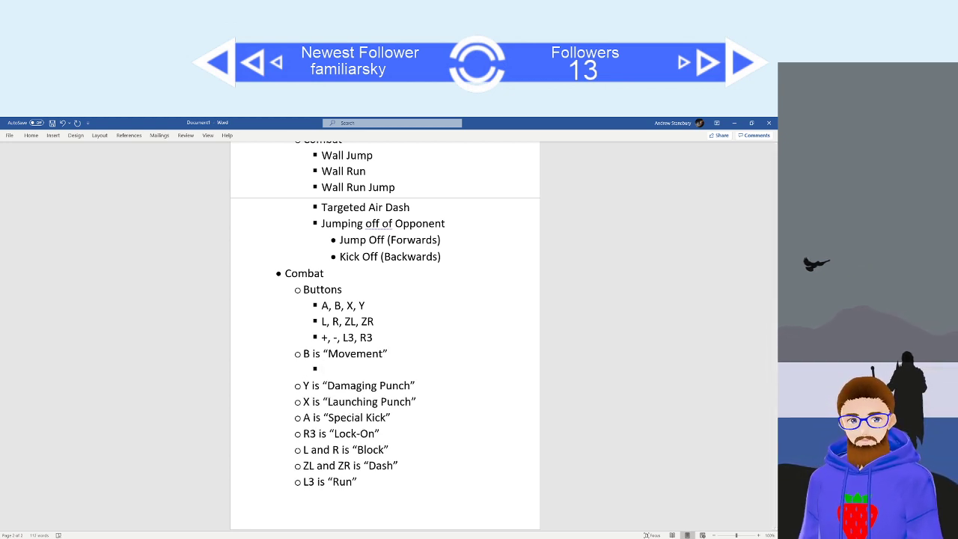
text(Tap)
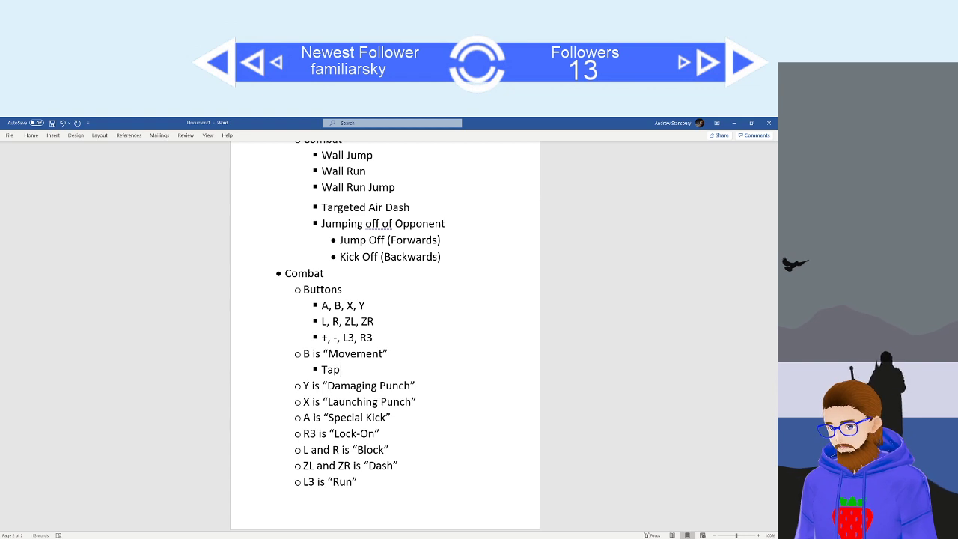
text(-)
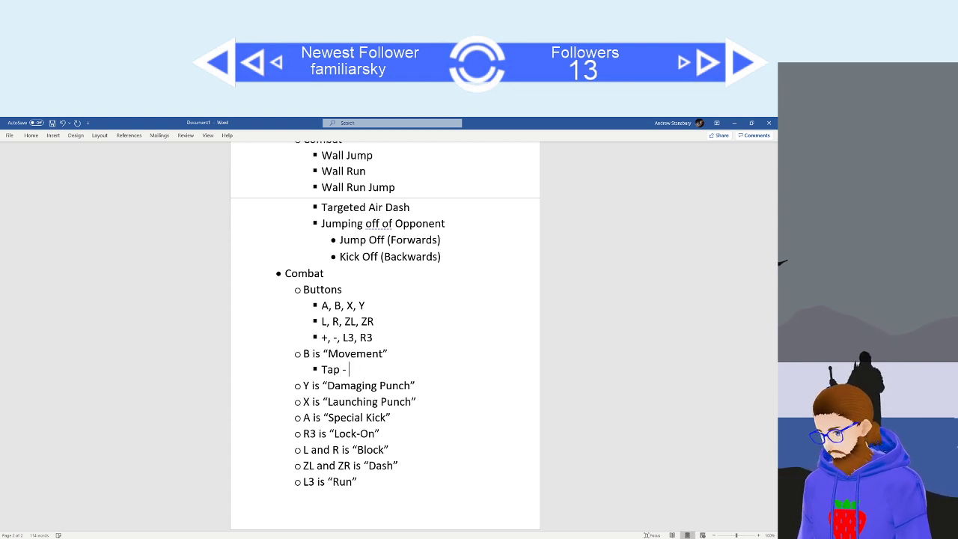
text( Jump)
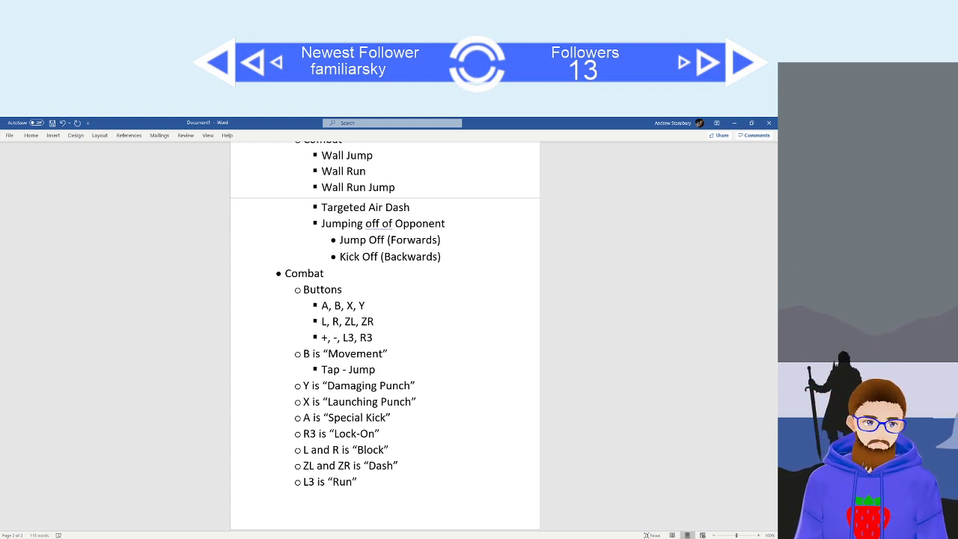
key(BackSpace)
key(BackSpace)
key(BackSpace)
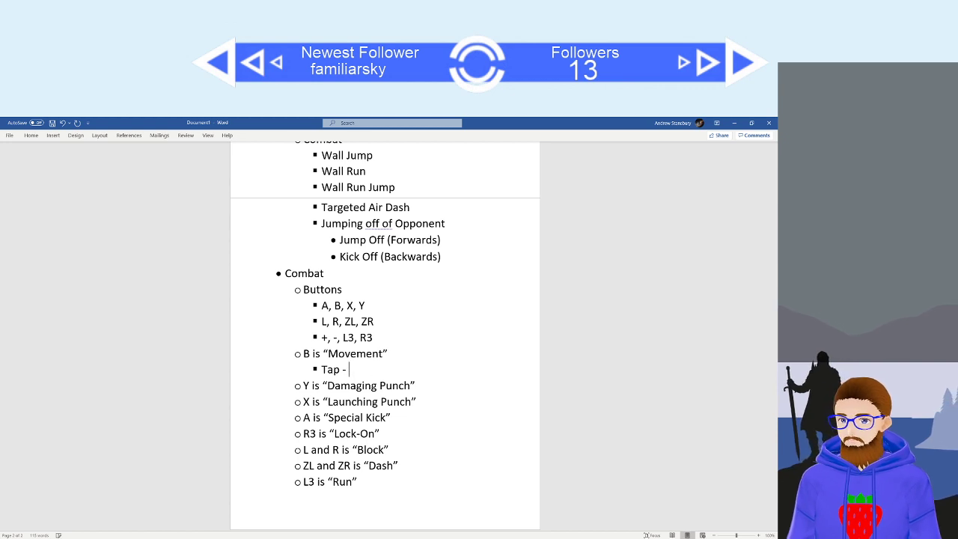
Add the sub-bullet Hold - Jump below the Tap sub-bullet and enter Dodge as the Tap action.
key(Return)
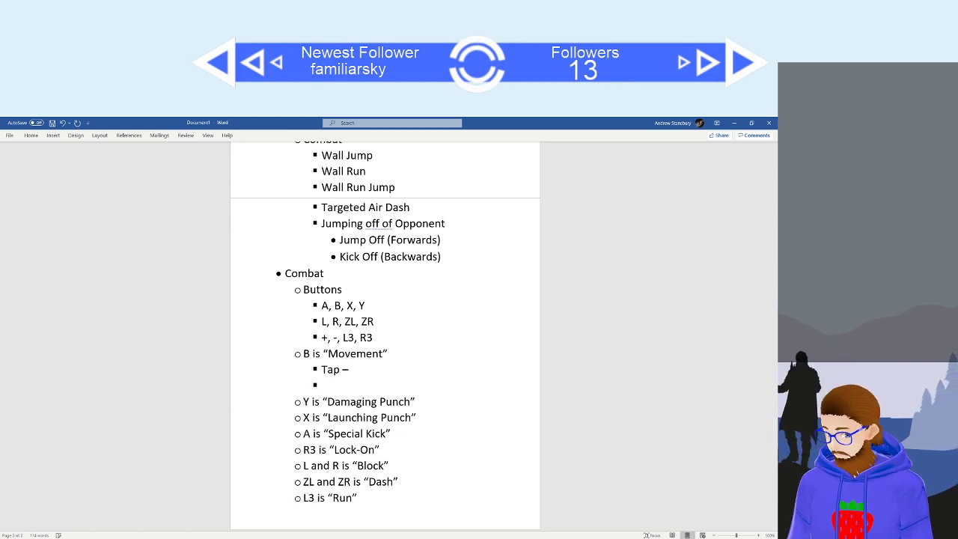
text(Hold)
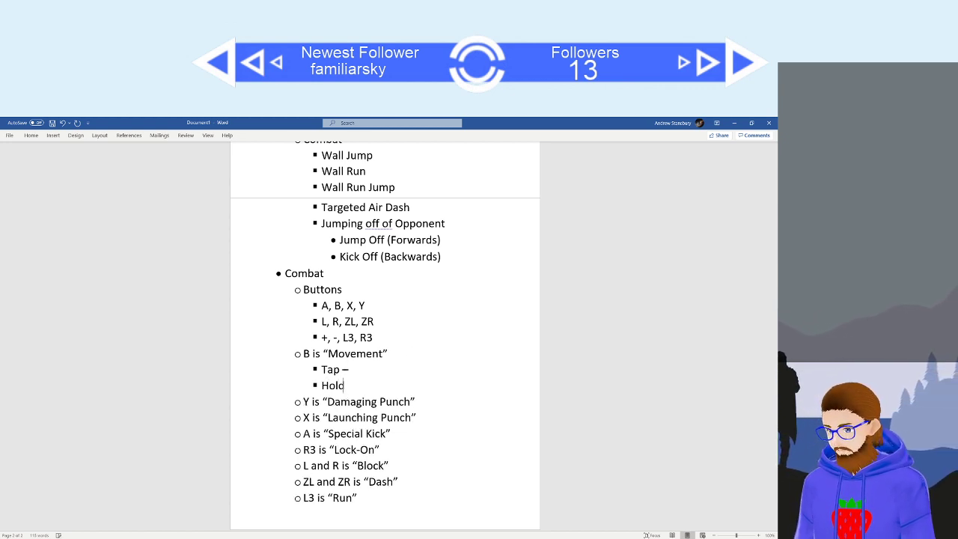
text( - Jump)
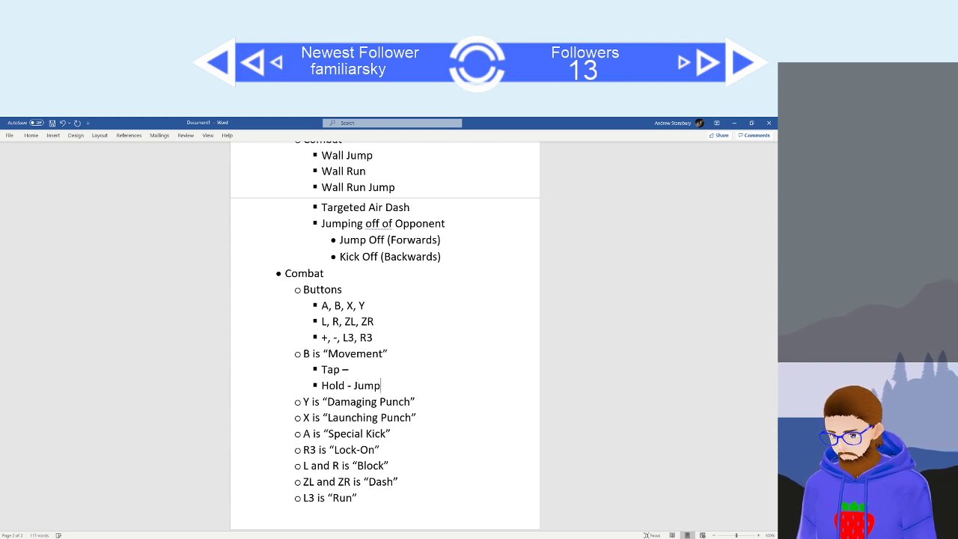
key(Up)
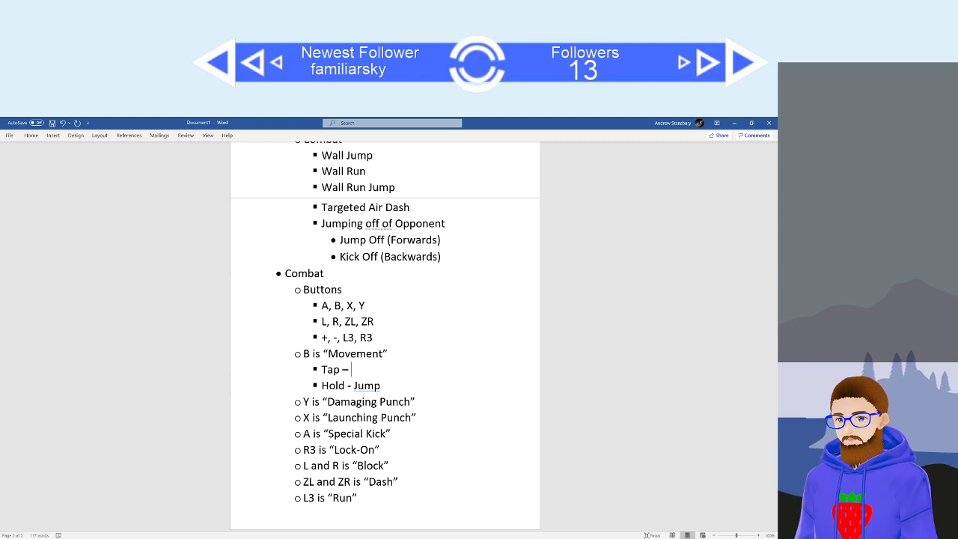
text(Do)
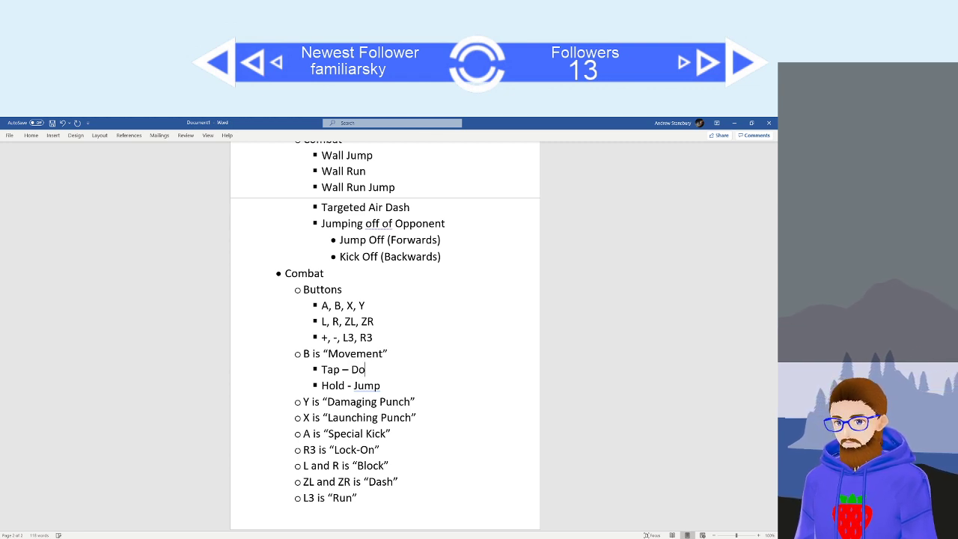
text(dge)
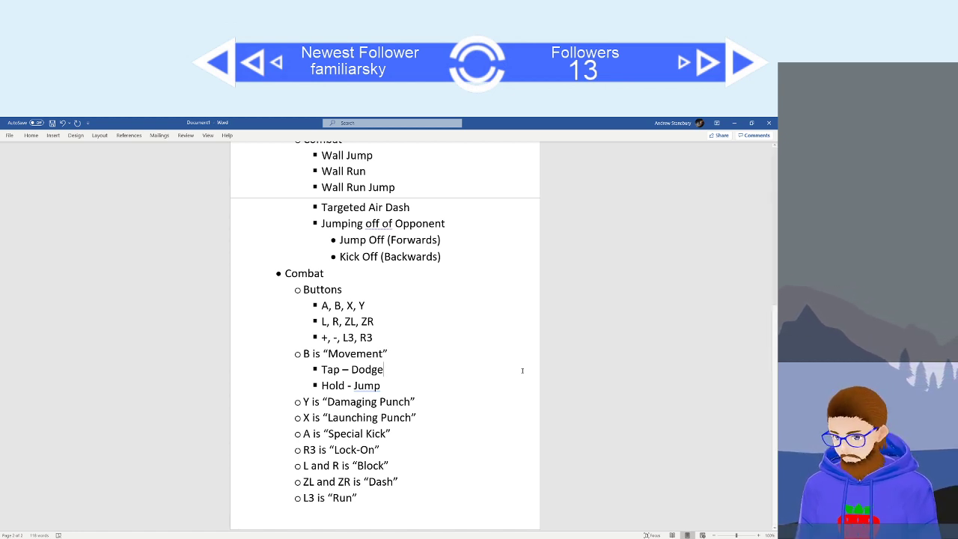
Delete the Tap and Hold sub-bullets below B is “Movement” and keep the Y entry as a bullet at B's level.
drag(384, 385, 321, 370)
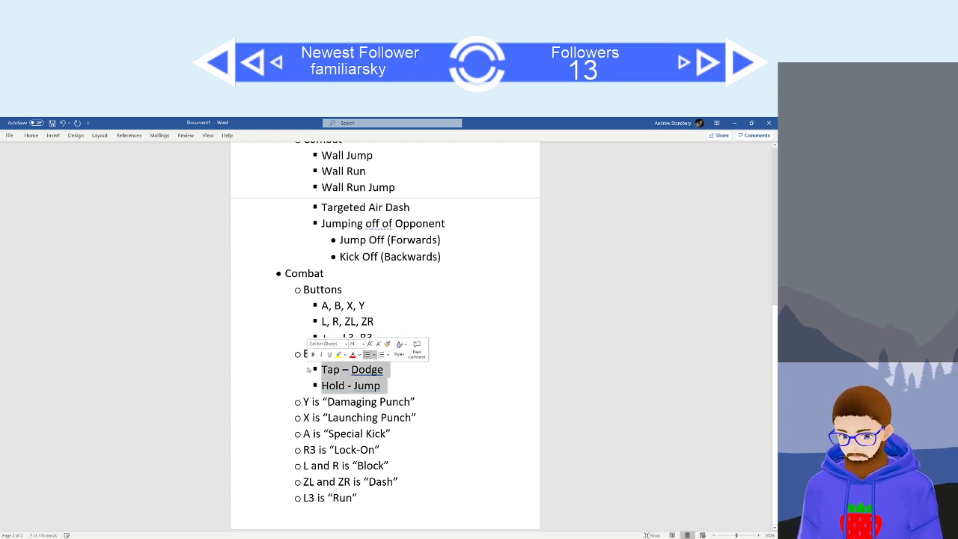
key(Delete)
key(BackSpace)
key(BackSpace)
key(BackSpace)
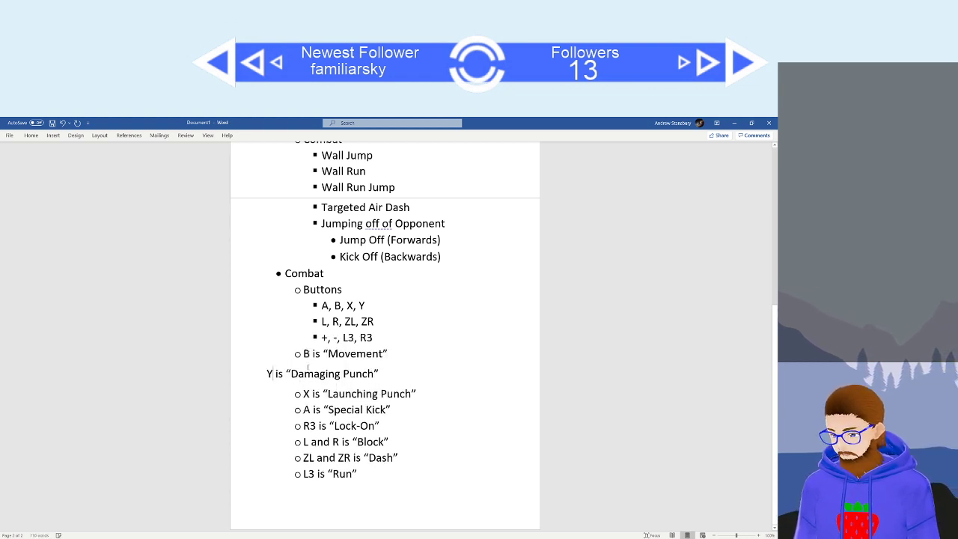
key(Return)
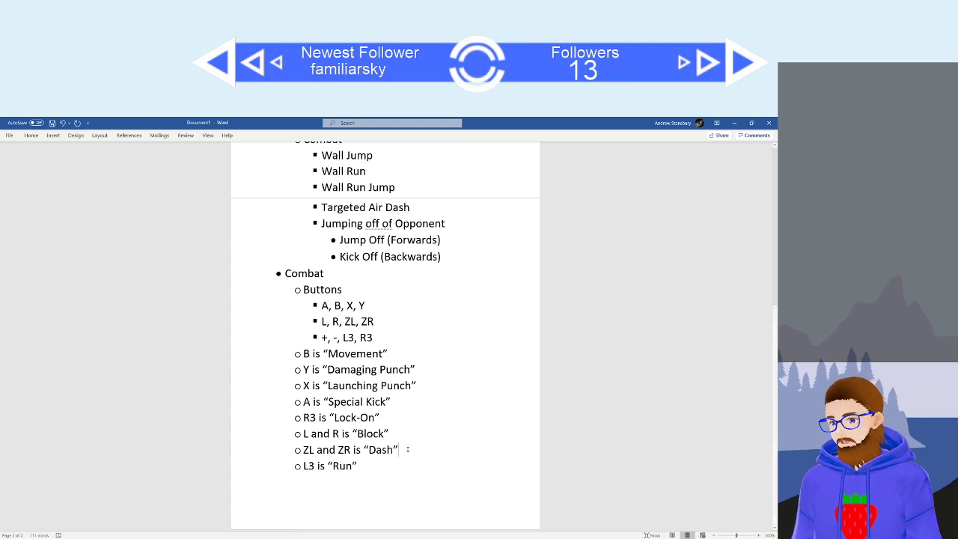
Change the action in the ZL and ZR entry to “Evasive”.
key(Return)
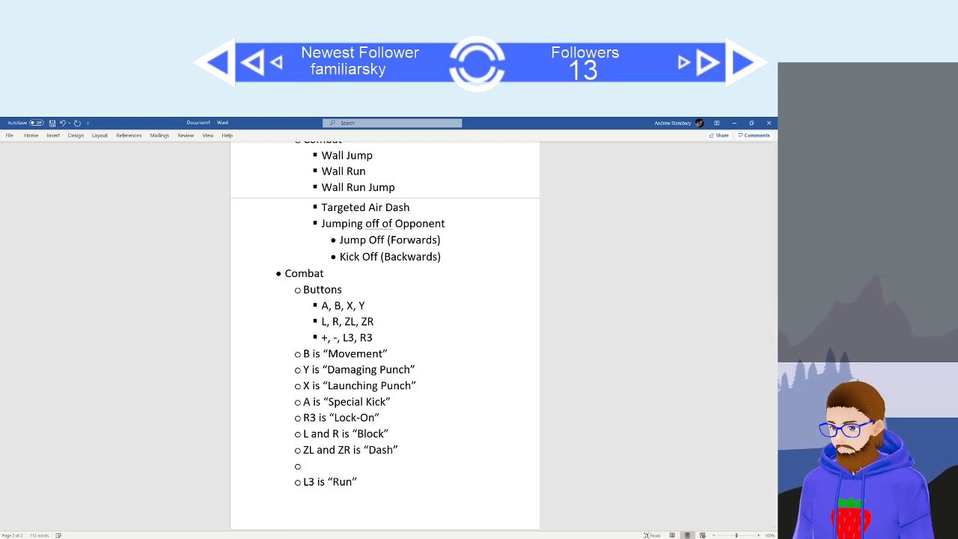
key(BackSpace)
key(BackSpace)
key(BackSpace)
key(BackSpace)
key(BackSpace)
key(BackSpace)
key(BackSpace)
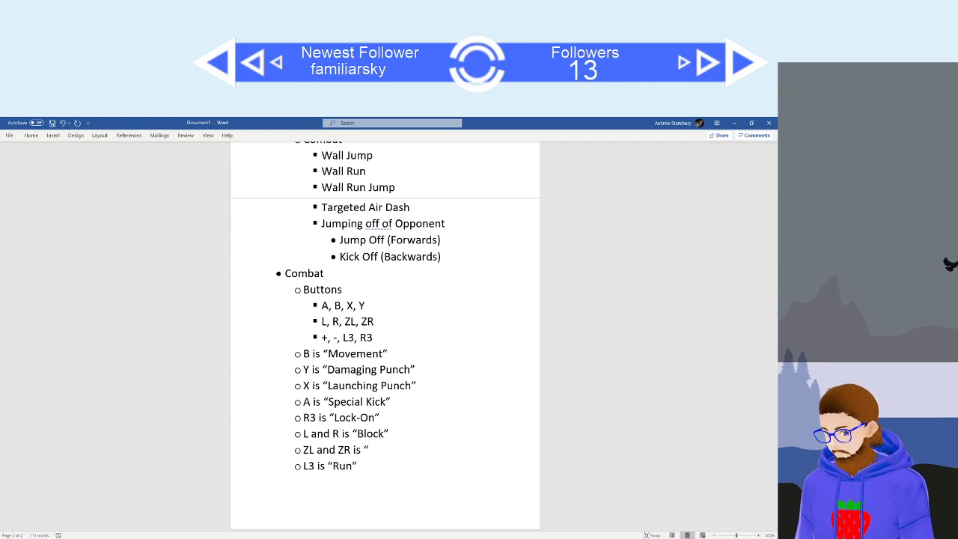
text(Evesive)
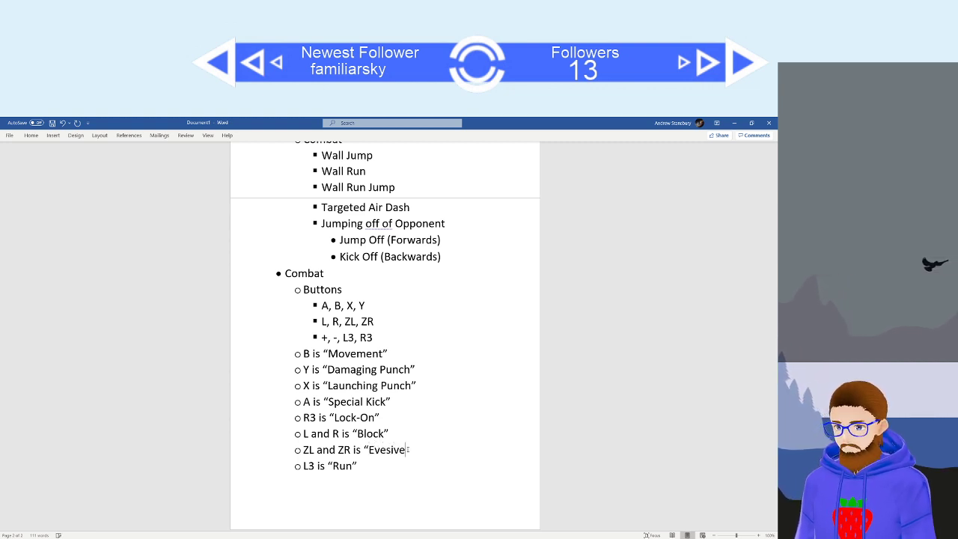
key(BackSpace)
key(BackSpace)
key(BackSpace)
key(BackSpace)
key(BackSpace)
text(vasive")
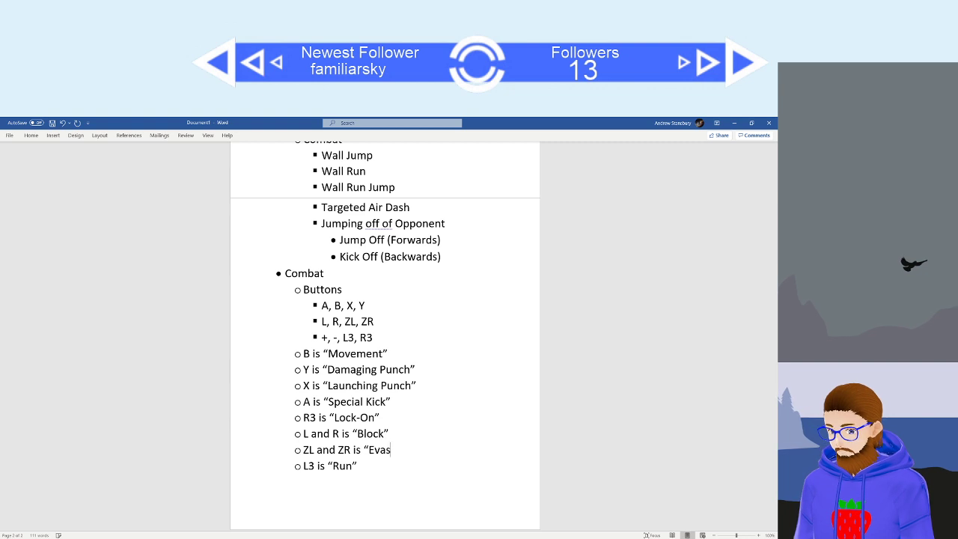
Add a sub-bullet below the ZL and ZR entry reading Not locked on, or far away from target – Dash.
key(Return)
key(Tab)
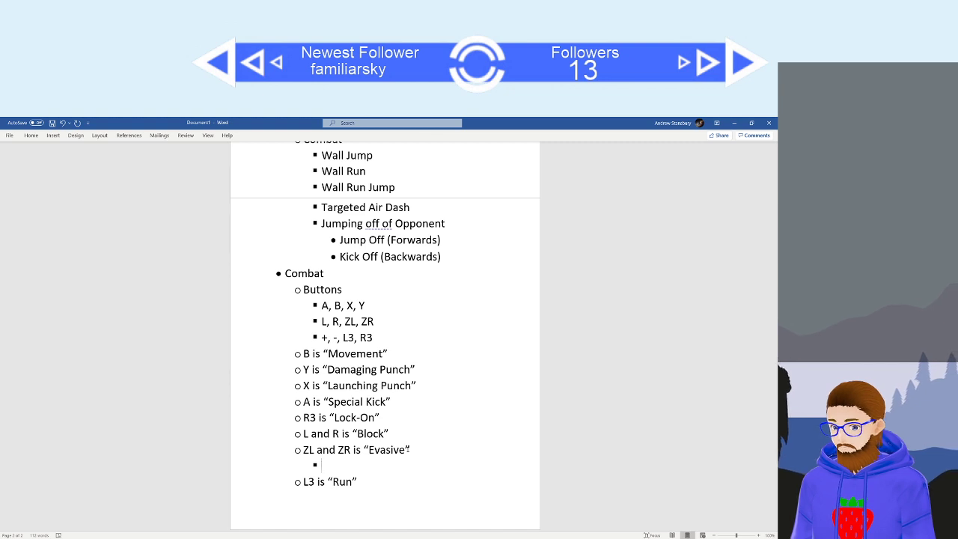
text(N)
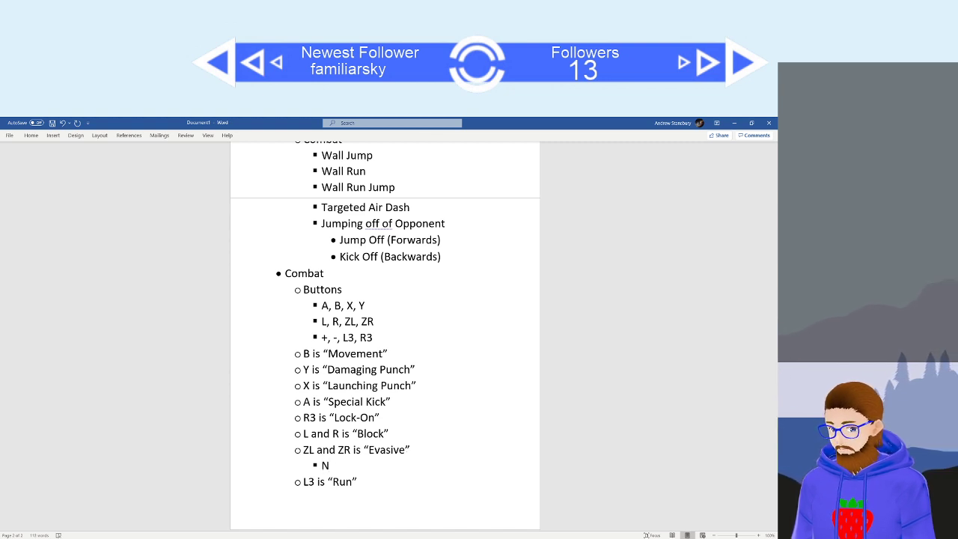
text(ot locked)
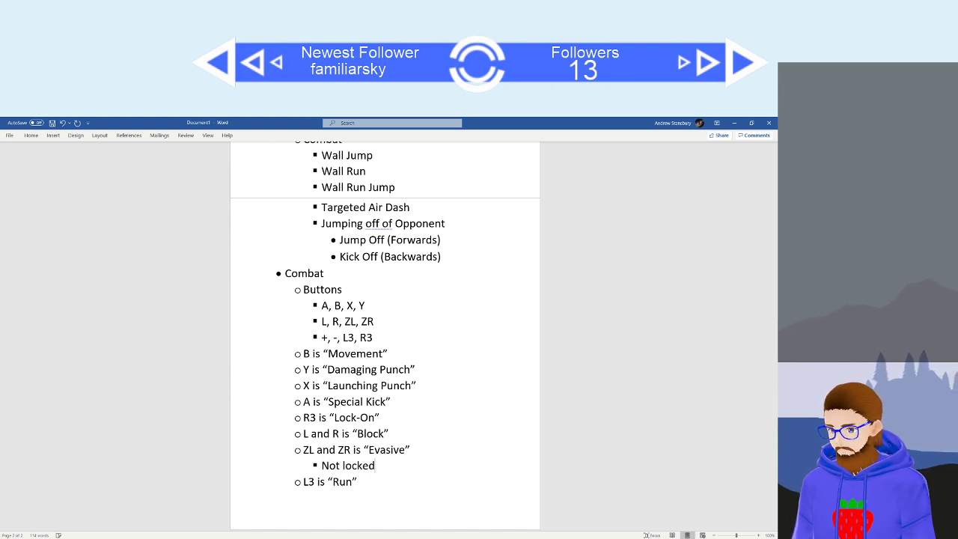
text( on, )
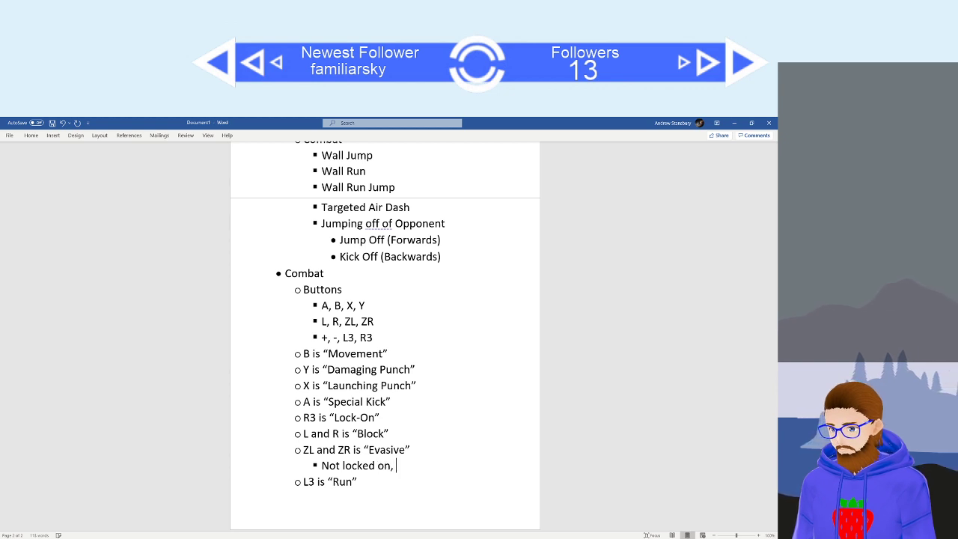
text(or)
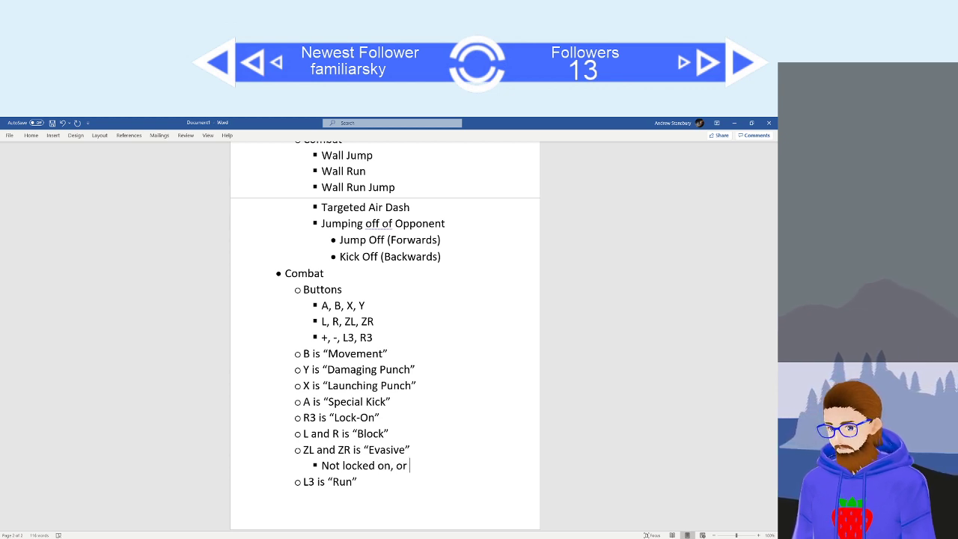
text( far)
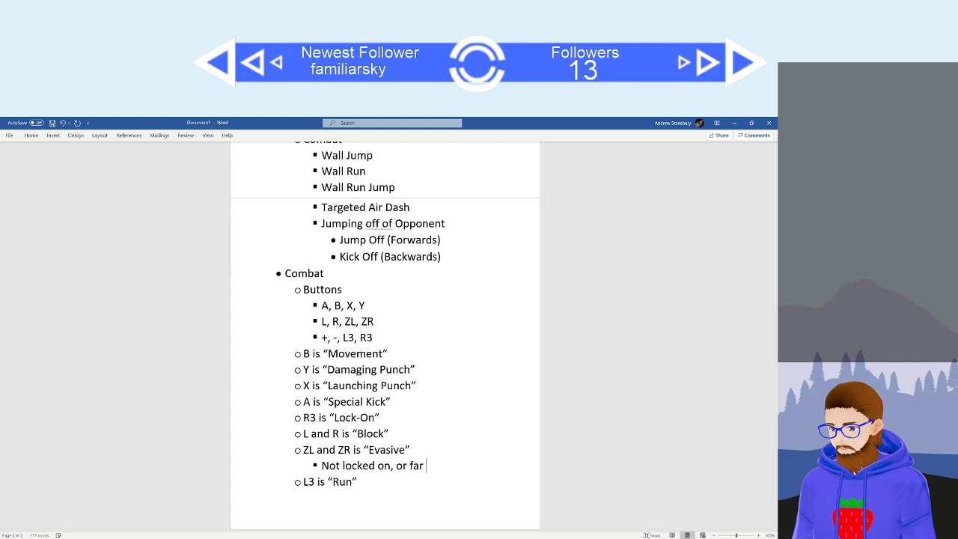
text( awat)
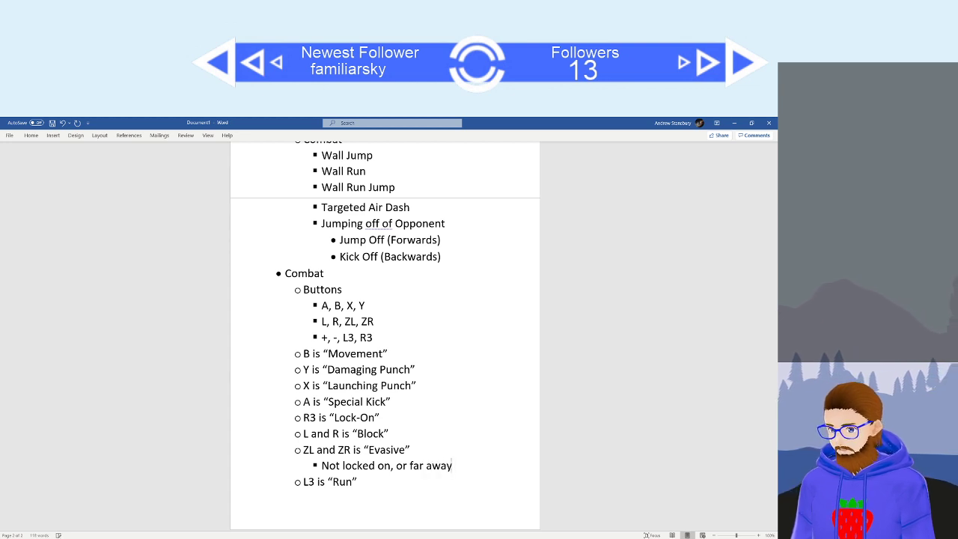
text( from )
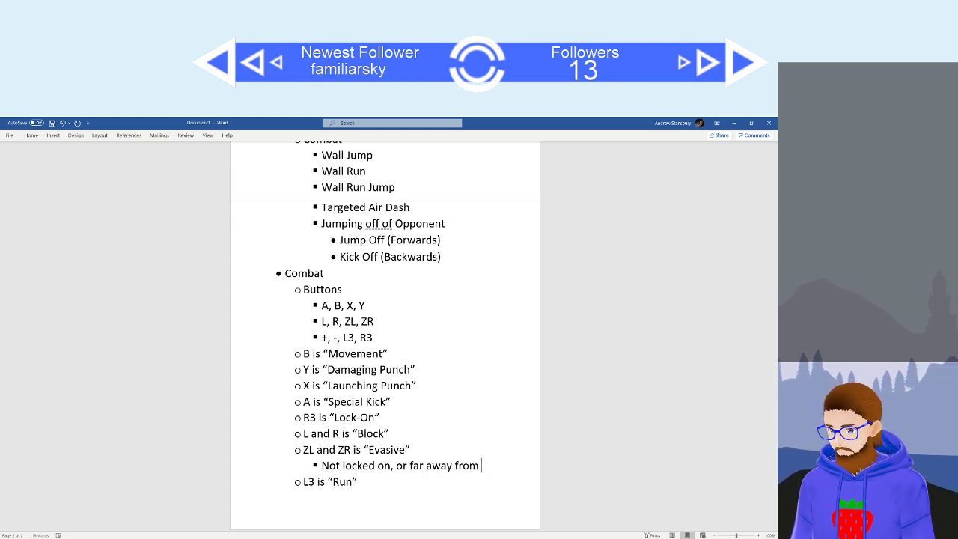
text(target)
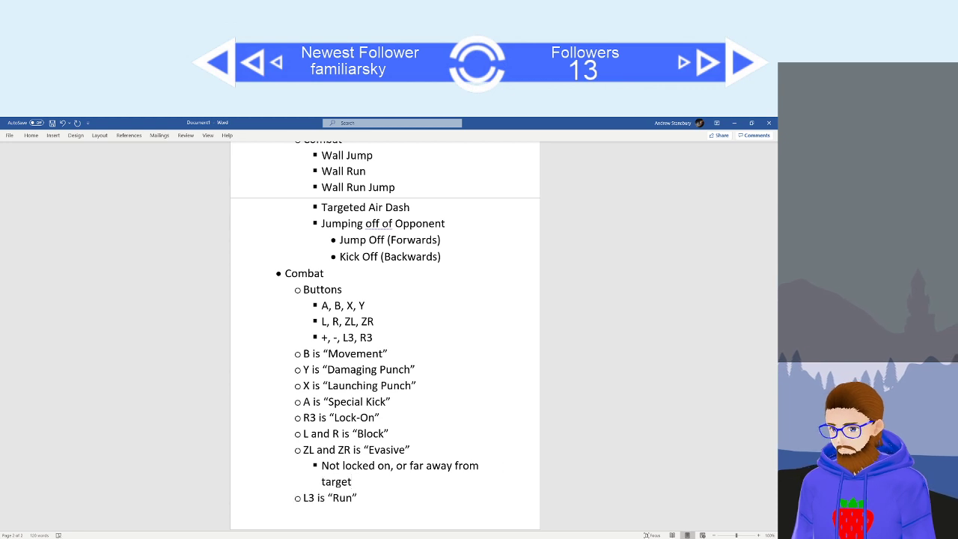
text( -0)
key(BackSpace)
key(BackSpace)
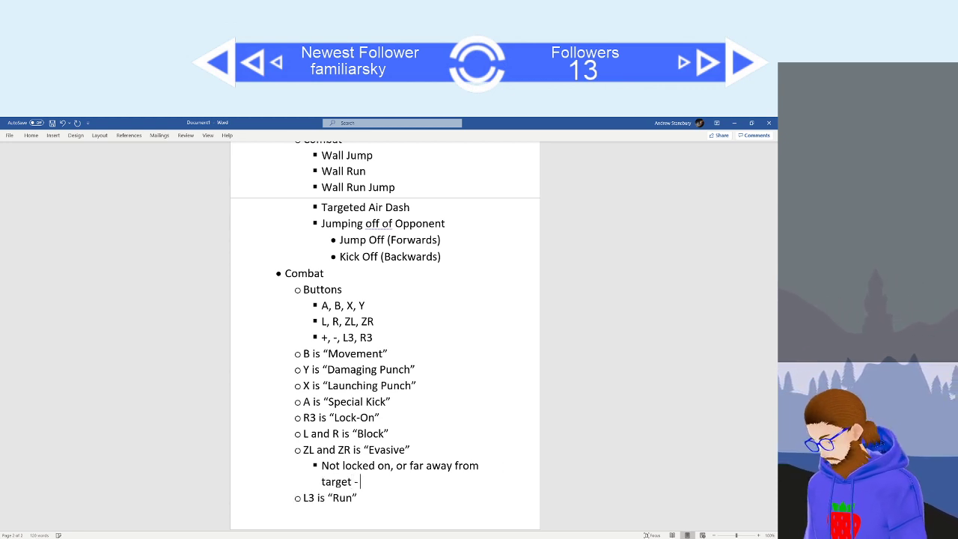
text(- Dash)
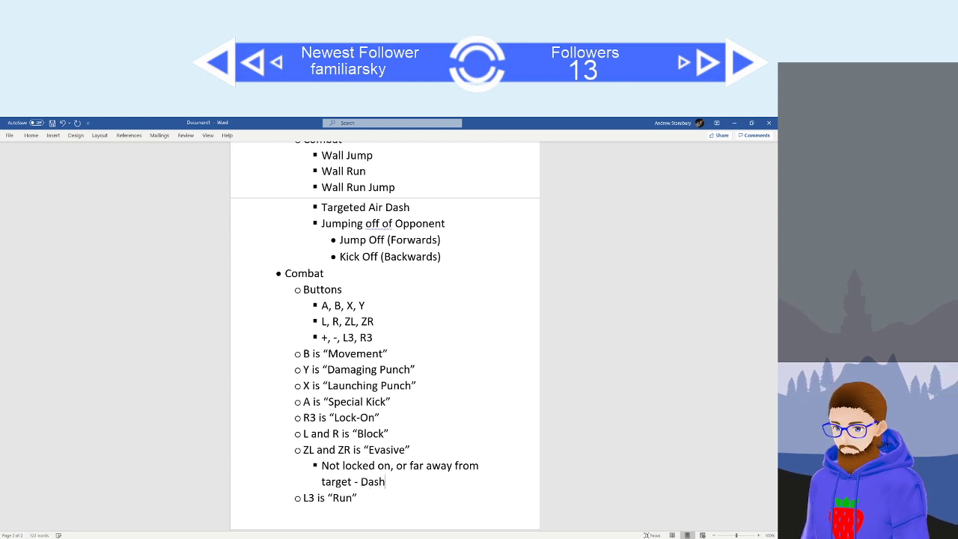
Add a second sub-bullet under the ZL and ZR entry reading Locked on and close - Dodge.
key(Return)
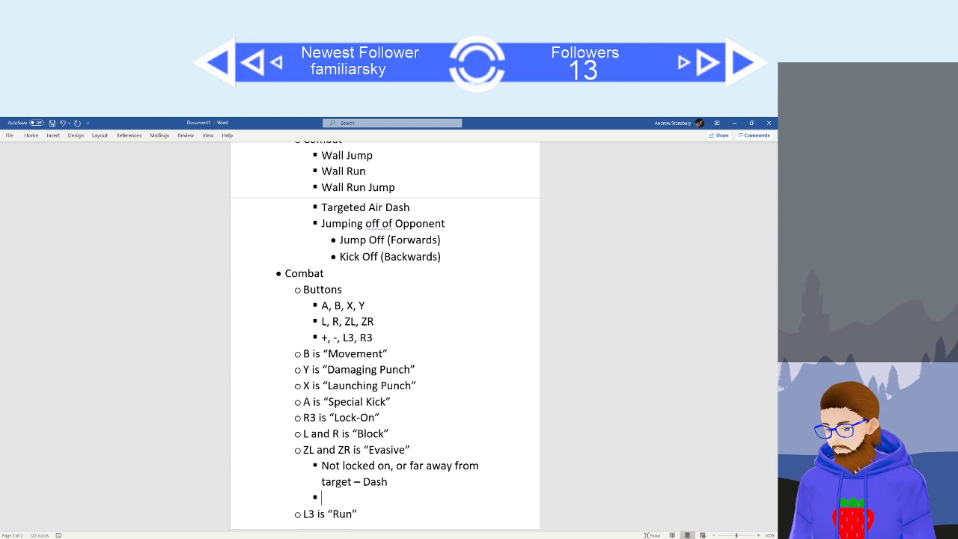
text(Locked)
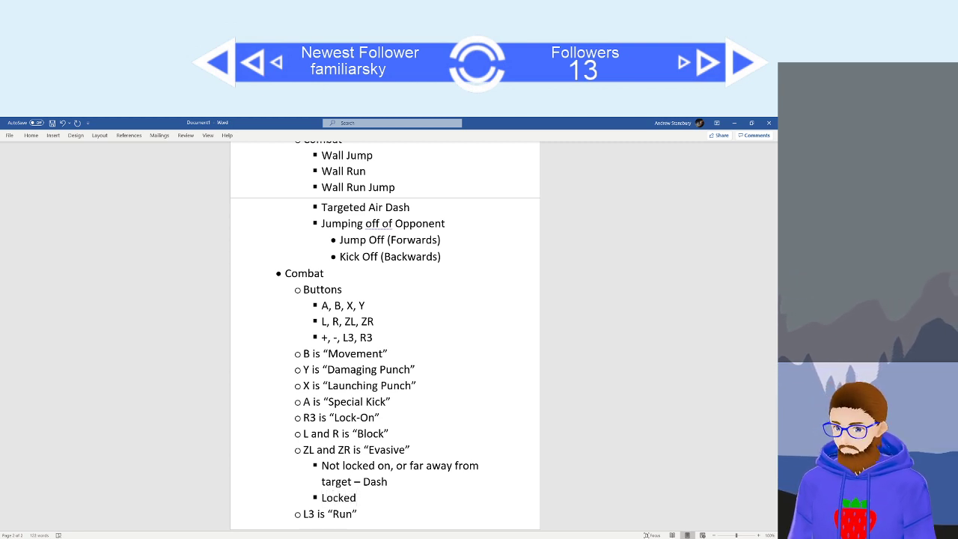
text( on)
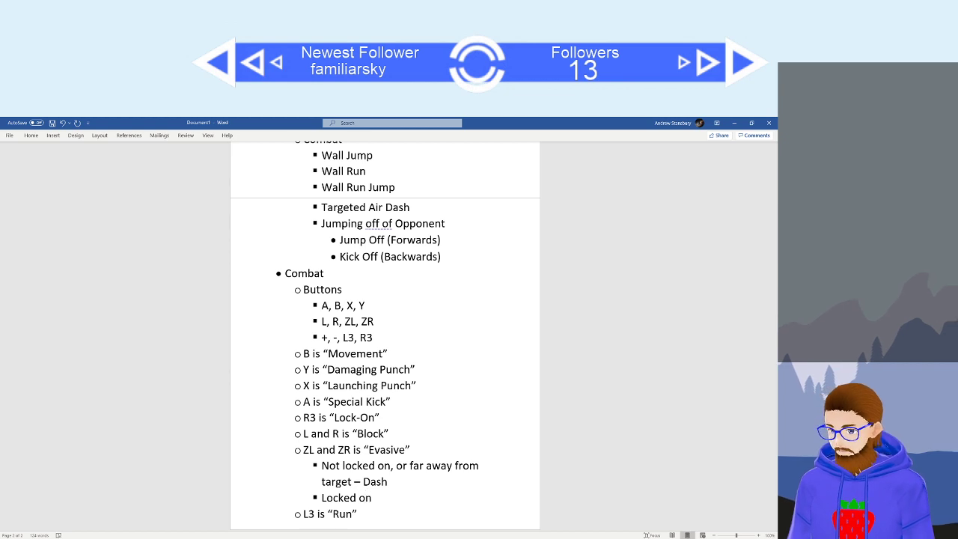
text( and close)
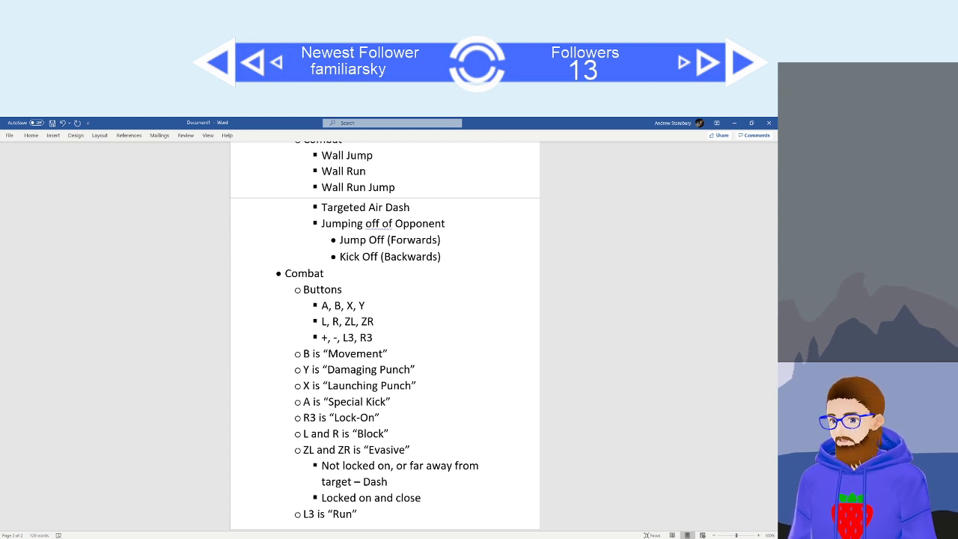
text(- Dodge)
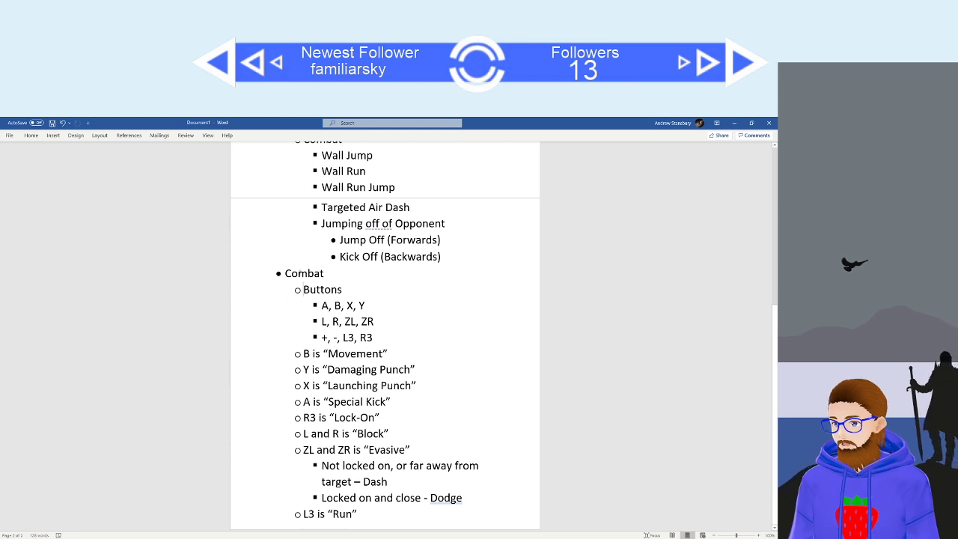
Delete the Combat heading above Buttons so that Buttons takes its place as the section's bullet.
drag(269, 295, 306, 253)
click(303, 289)
key(BackSpace)
key(BackSpace)
key(BackSpace)
key(BackSpace)
key(BackSpace)
key(BackSpace)
key(BackSpace)
key(BackSpace)
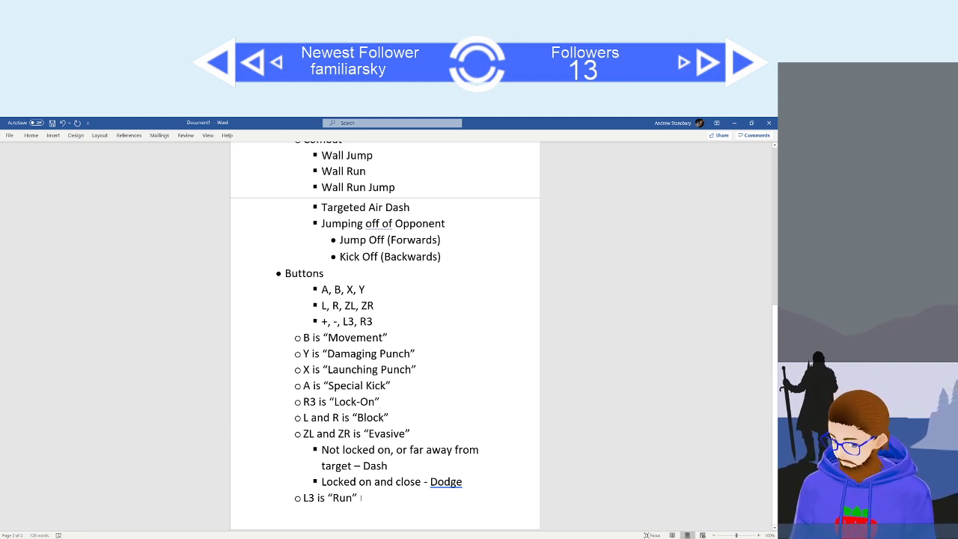
Start a new bullet below the L3 is “Run” entry at the same level.
key(Return)
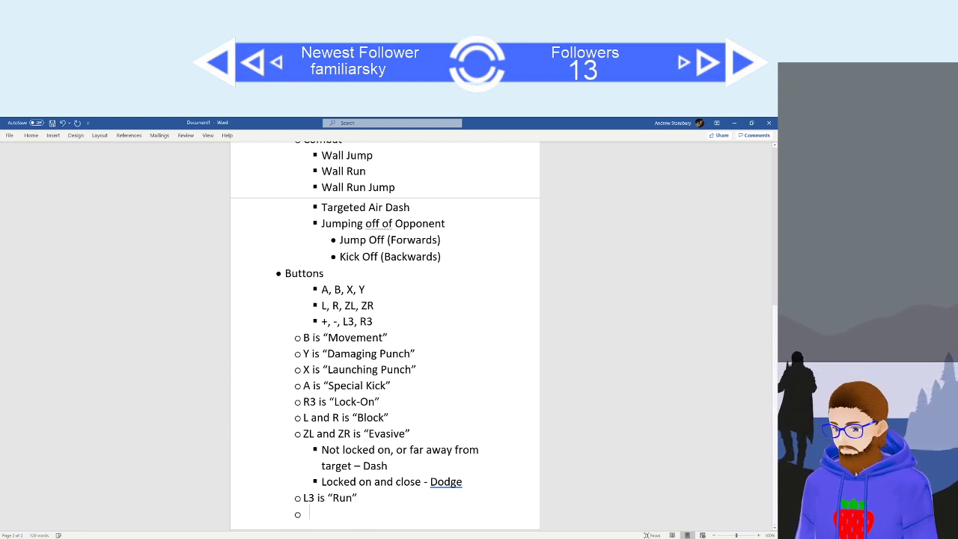
Add a top-level bullet "Combat" on a new page after the "L3 is “Run”" entry, with an empty sub-bullet beneath it.
key(shift+Tab)
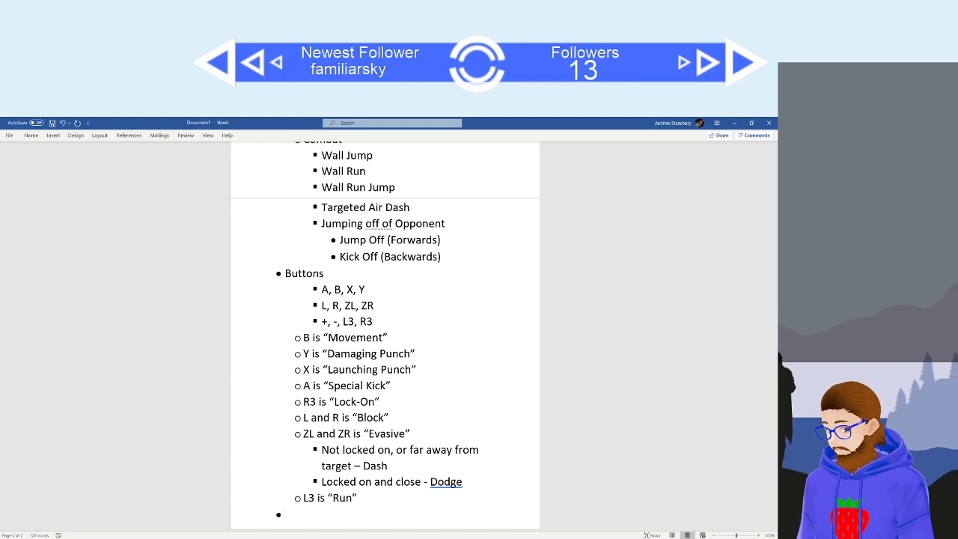
key(Return)
key(Return)
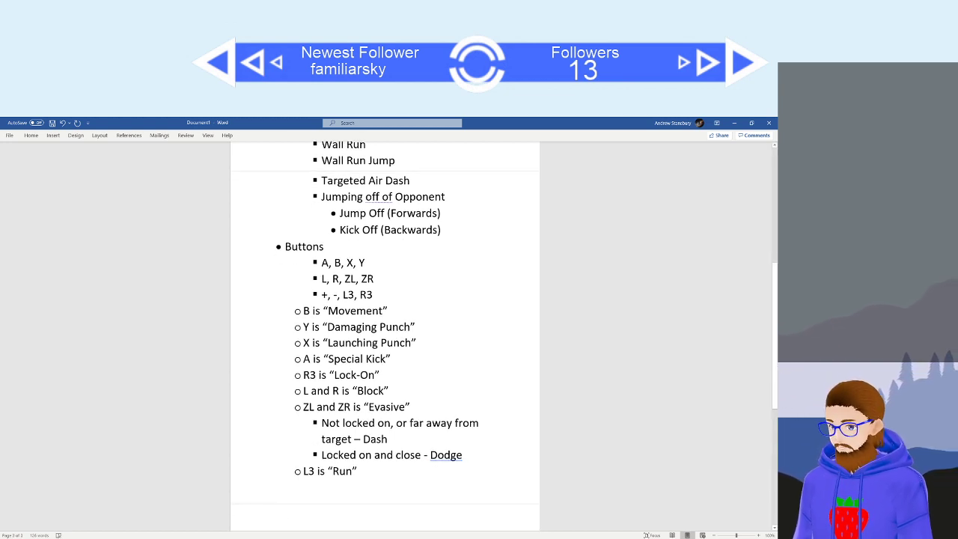
click(30, 135)
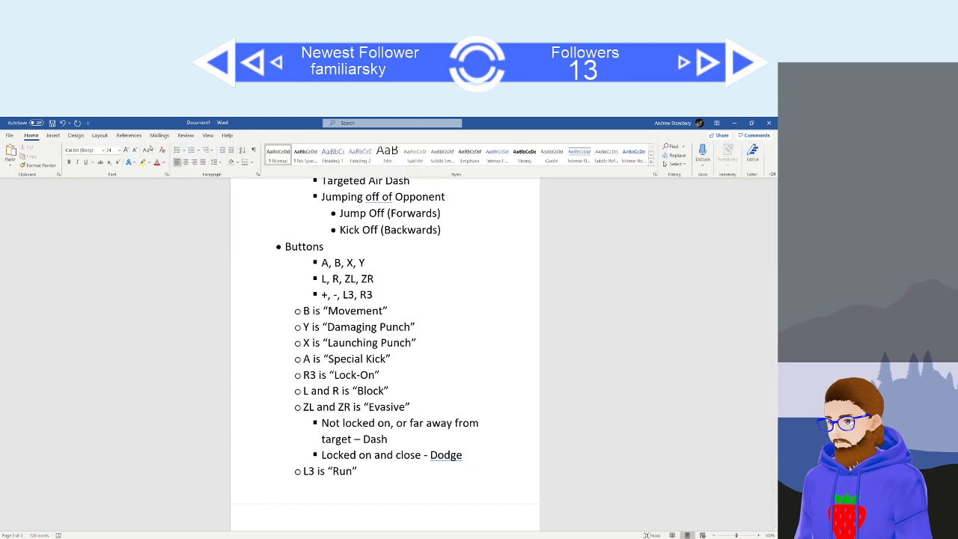
click(177, 150)
scroll(321, 491, down, 4)
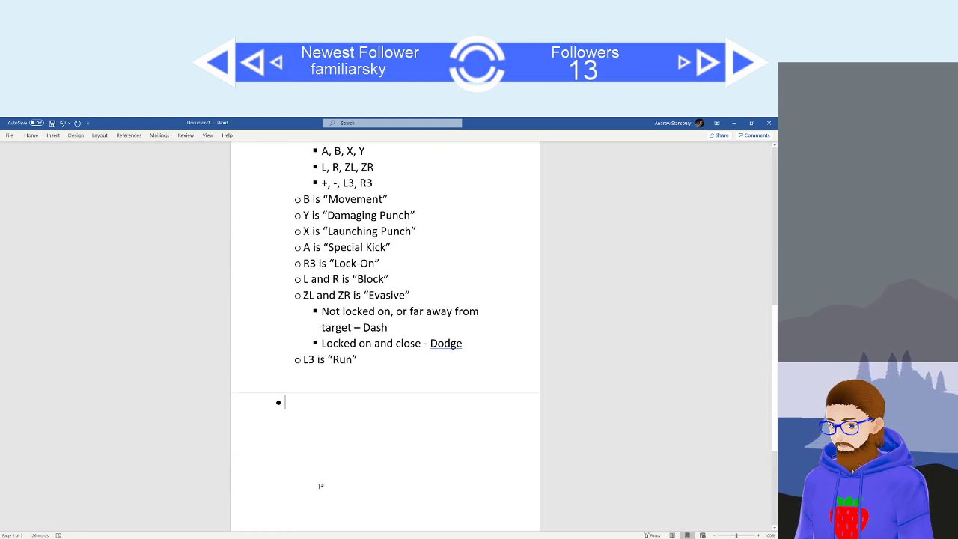
scroll(334, 362, down, 2)
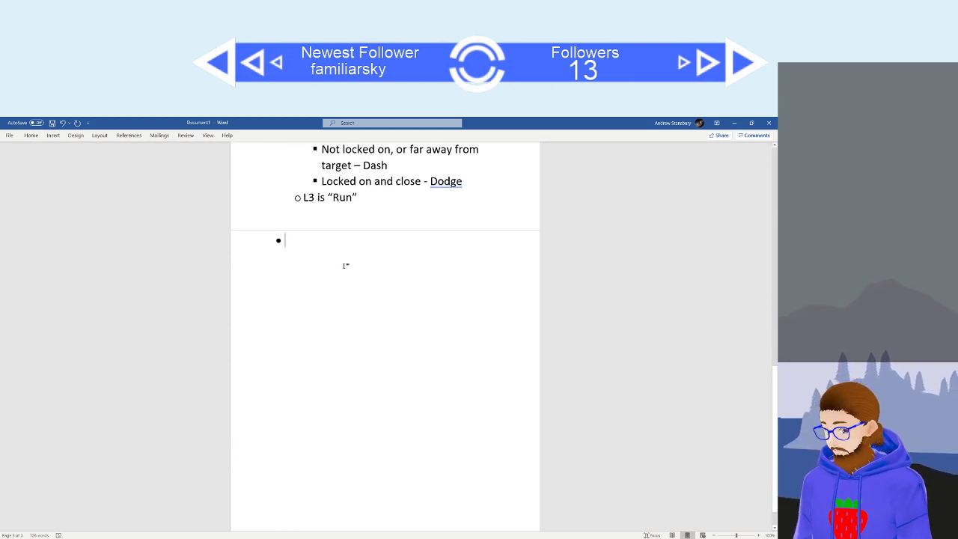
text(Comb)
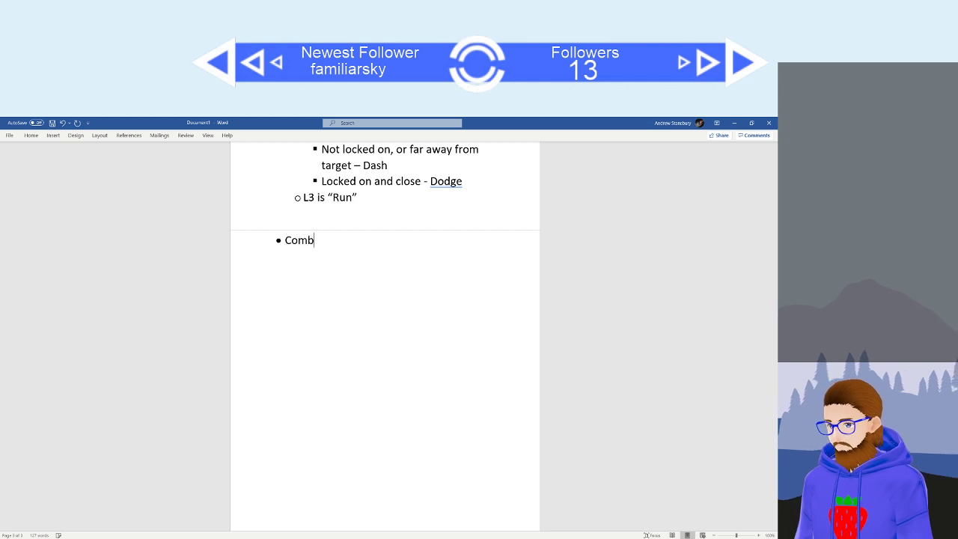
text(at)
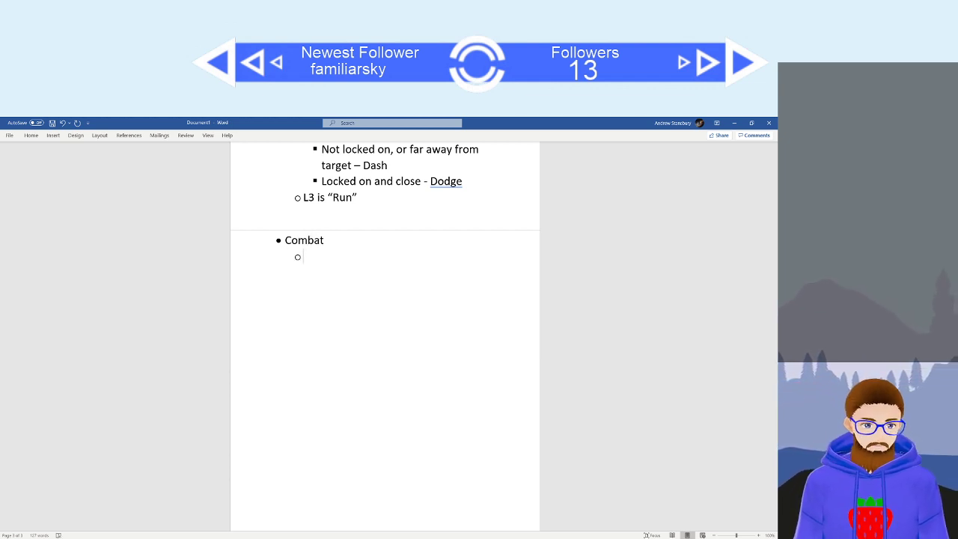
Review the movement, jumping and button lists above the new Combat section.
scroll(295, 142, up, 4)
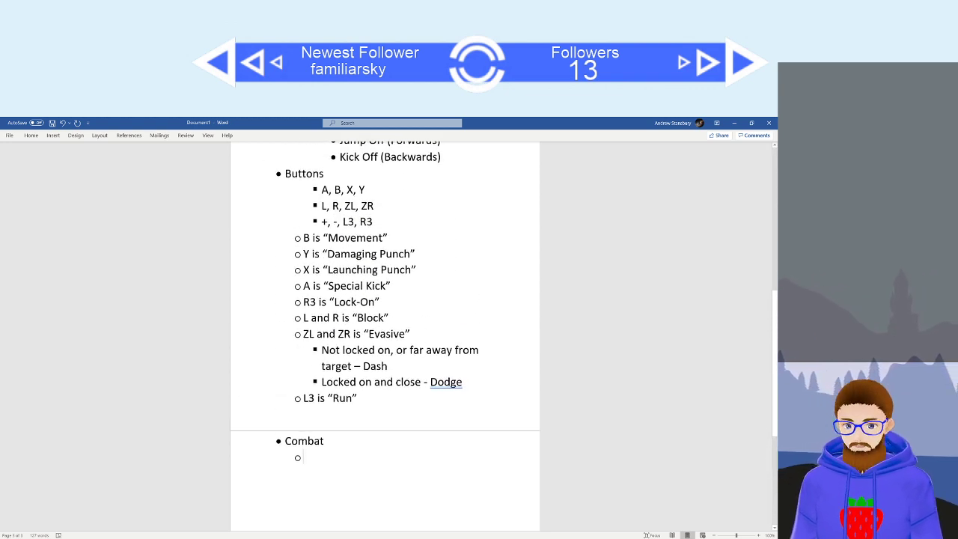
scroll(361, 273, up, 5)
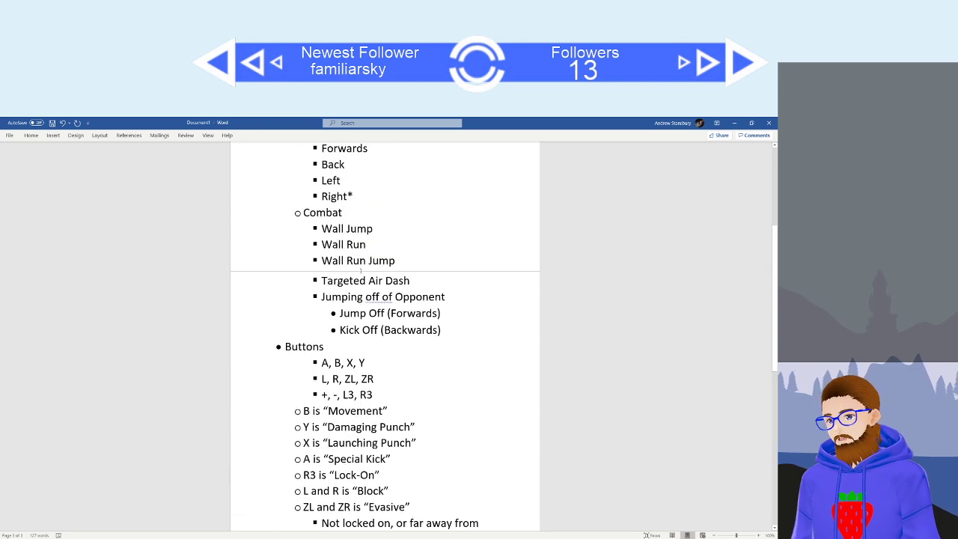
scroll(363, 274, up, 3)
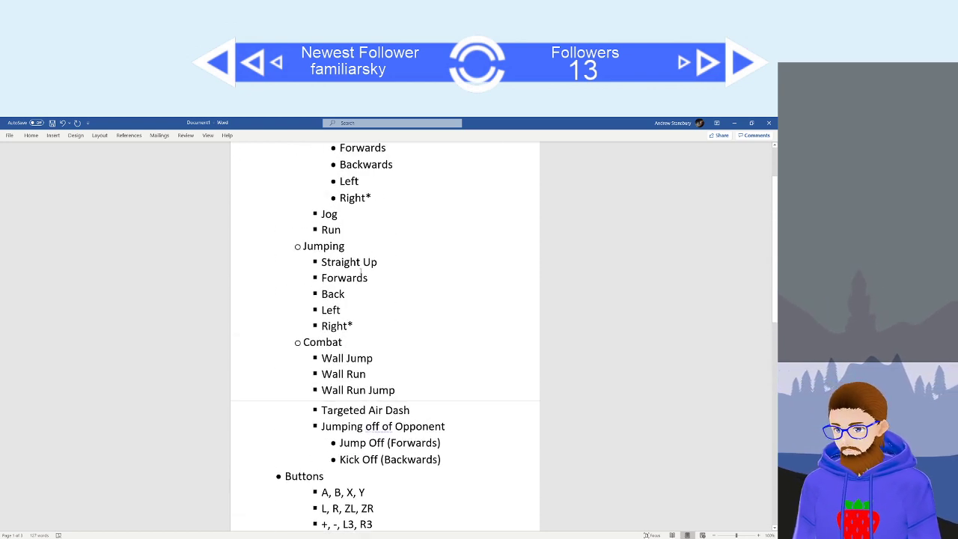
scroll(362, 269, down, 3)
scroll(361, 271, down, 9)
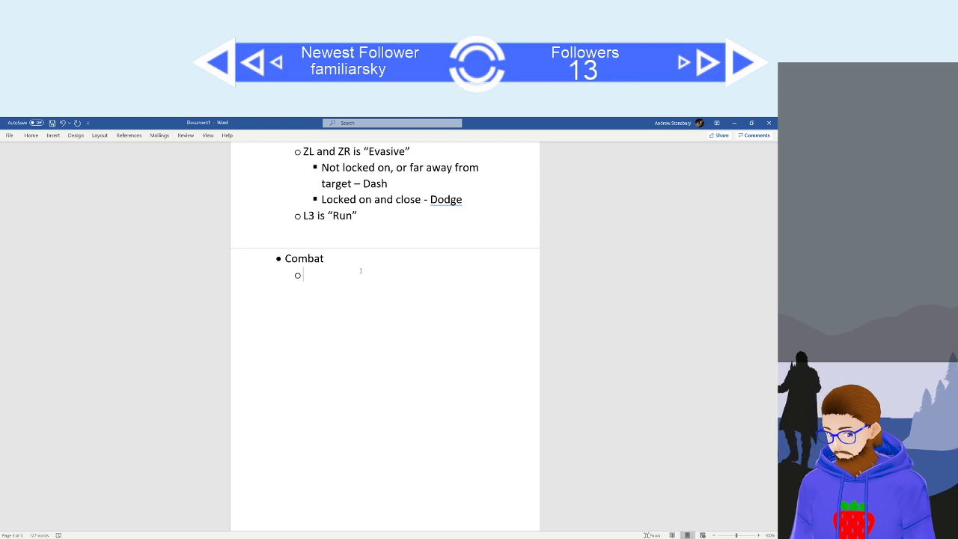
text(DP)
key(Return)
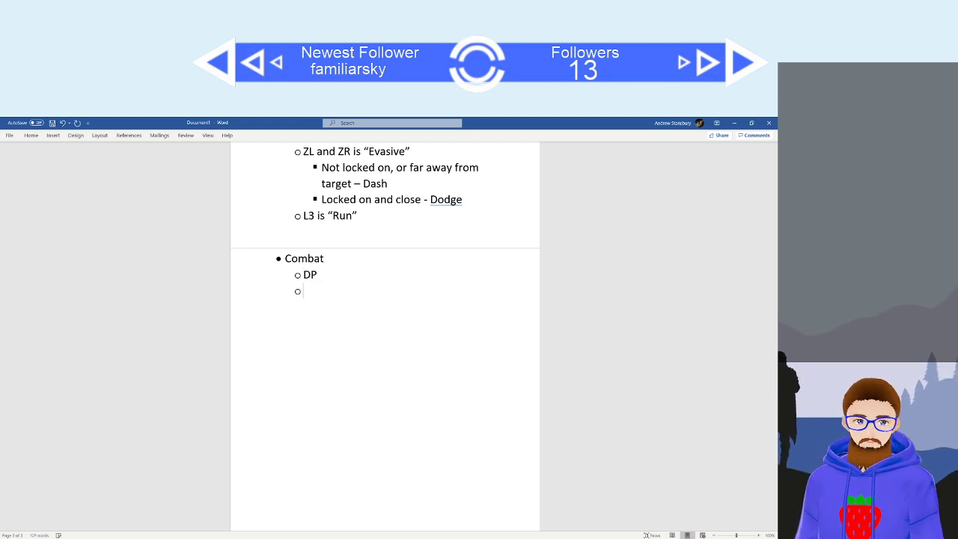
key(Tab)
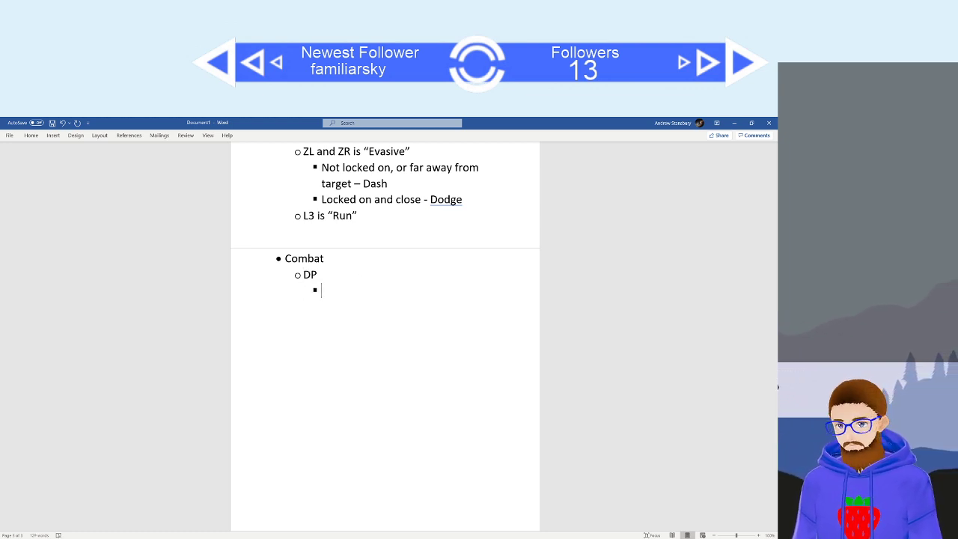
key(shift+Tab)
key(shift+Tab)
key(BackSpace)
key(BackSpace)
key(BackSpace)
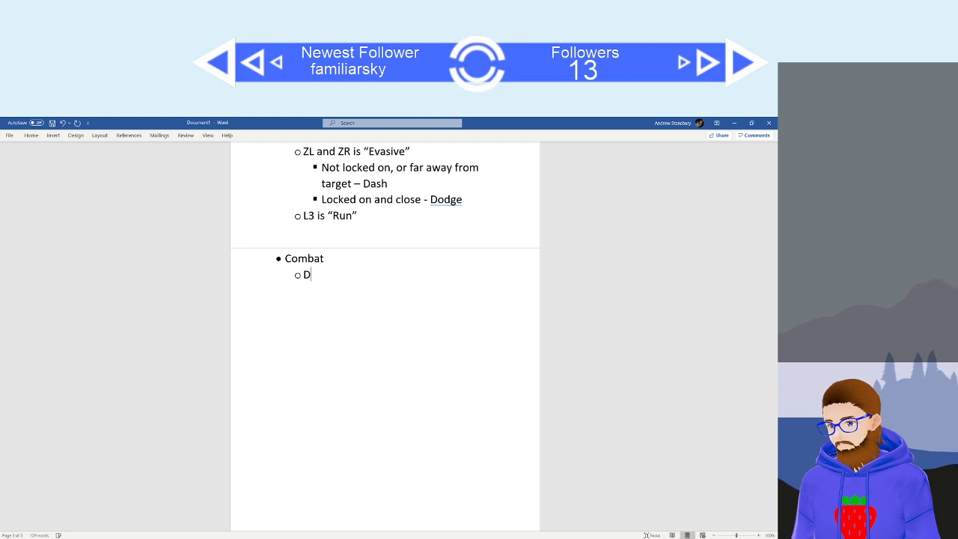
Add the sub-bullet "Grounded" under Combat, followed by an empty bullet one level deeper.
text(Ground)
key(Return)
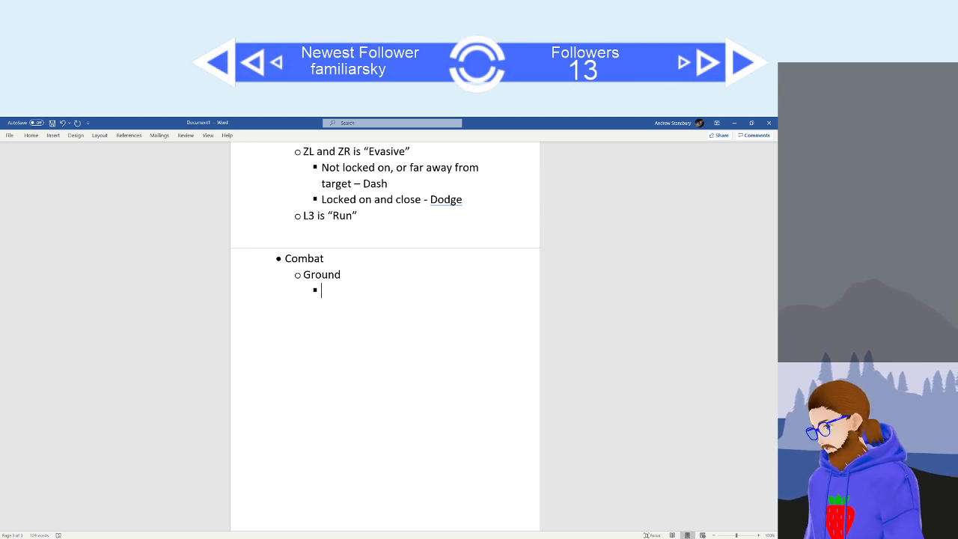
key(Up)
key(Up)
key(Down)
key(Down)
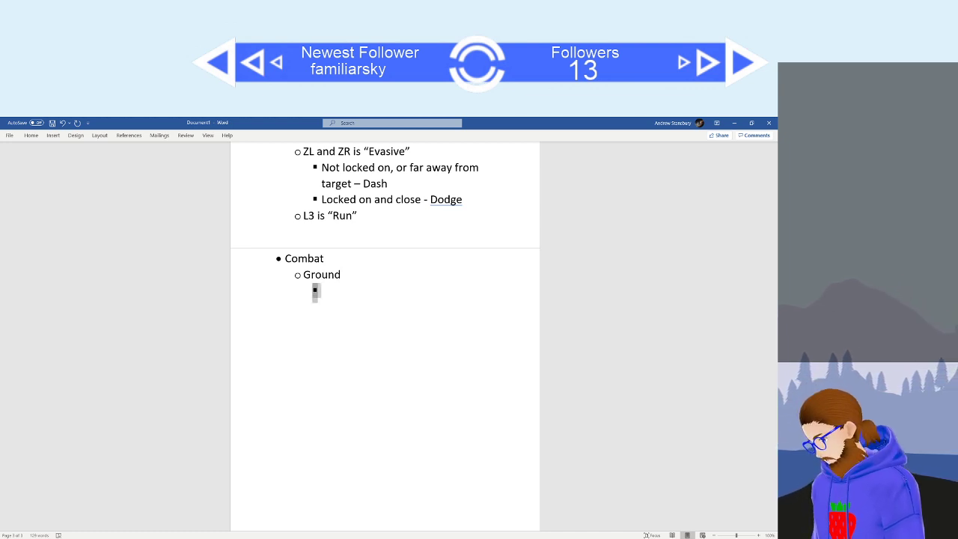
key(Up)
key(End)
text(ed )
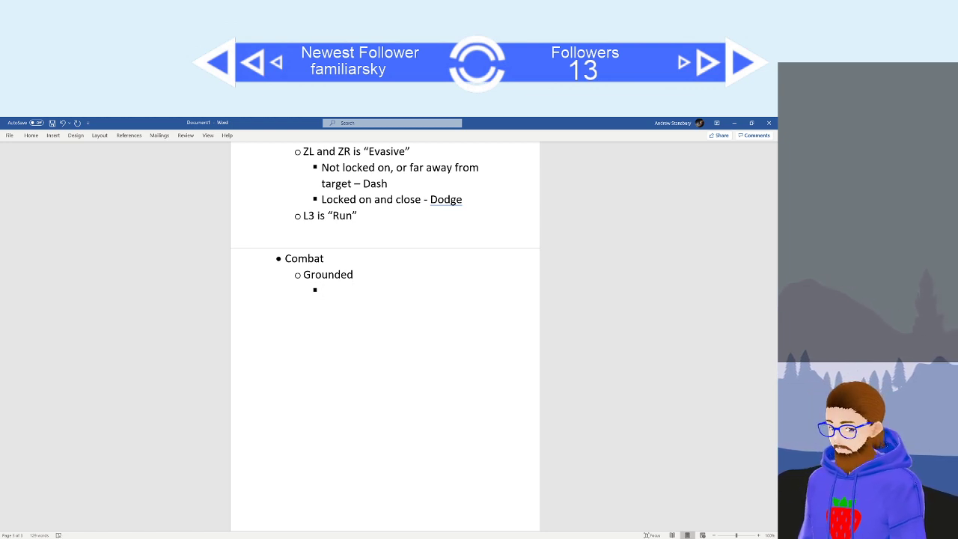
Add the bullet "DP (x4)" under Grounded.
text(DP)
key(Return)
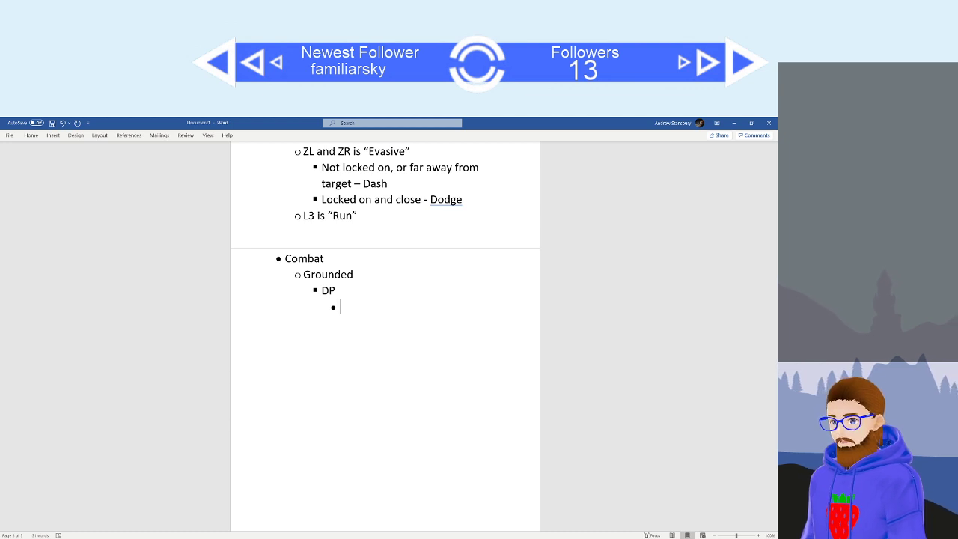
key(shift+Tab)
key(shift+Tab)
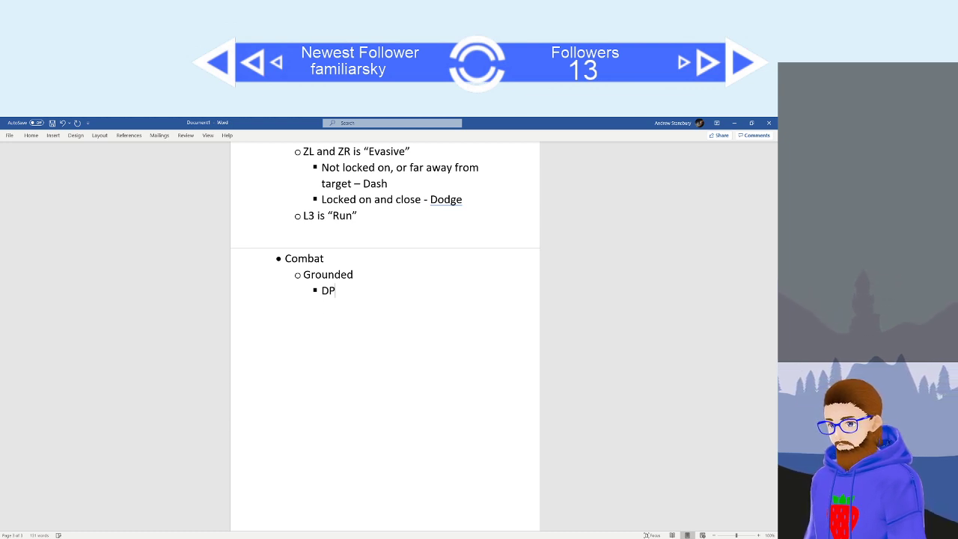
text(()
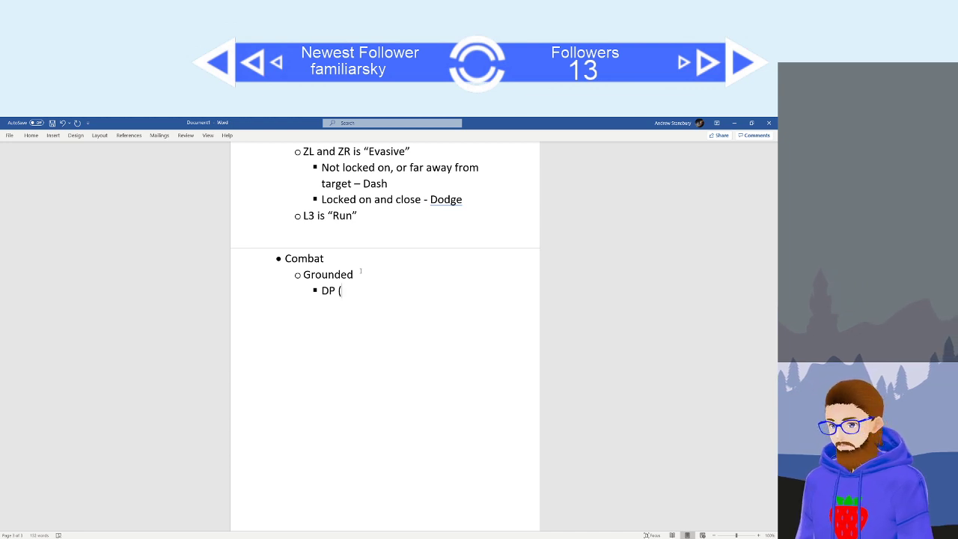
text(x4))
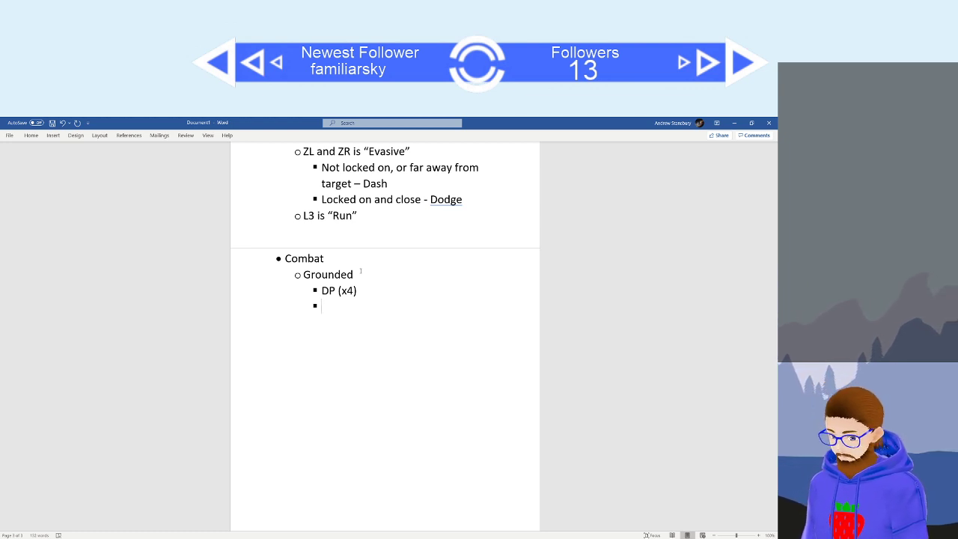
Add the bullet "LP" under Grounded, with the sub-bullets "Forwards" and "Upwards".
text(LP)
key(Return)
key(Tab)
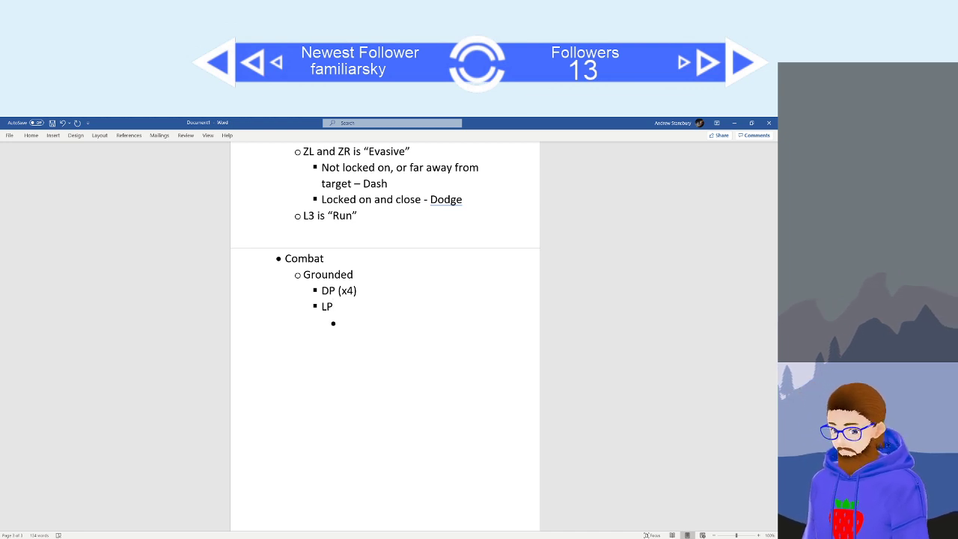
text(Fora)
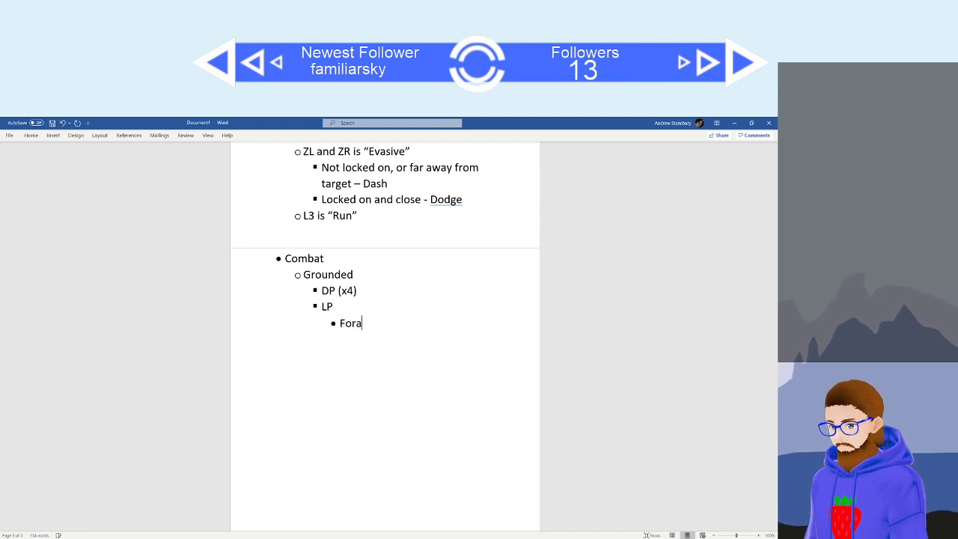
key(BackSpace)
key(BackSpace)
text(r)
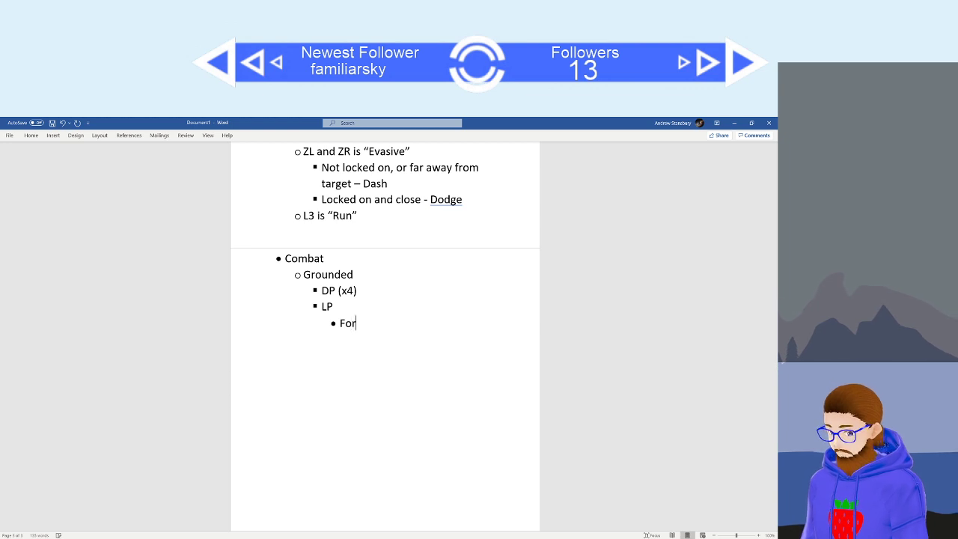
text(wards)
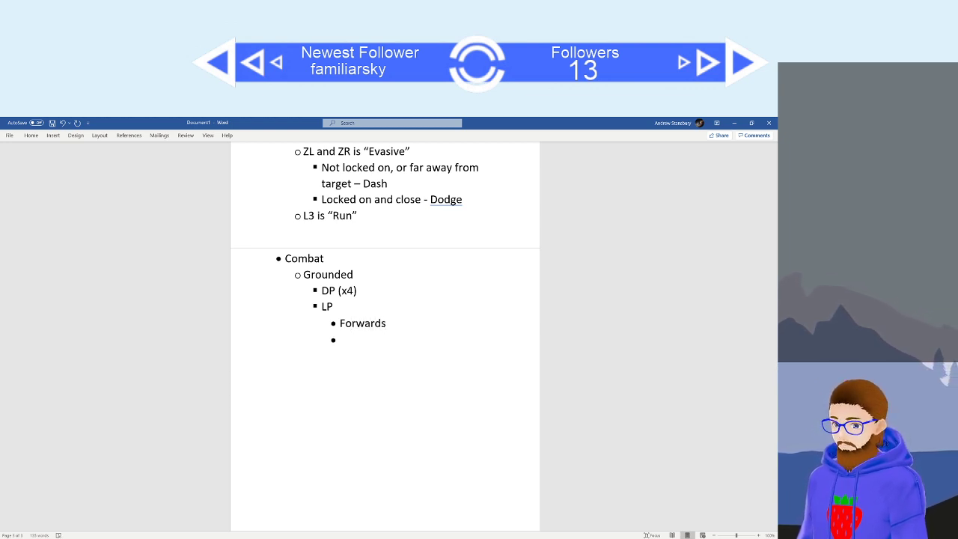
text(Upwards)
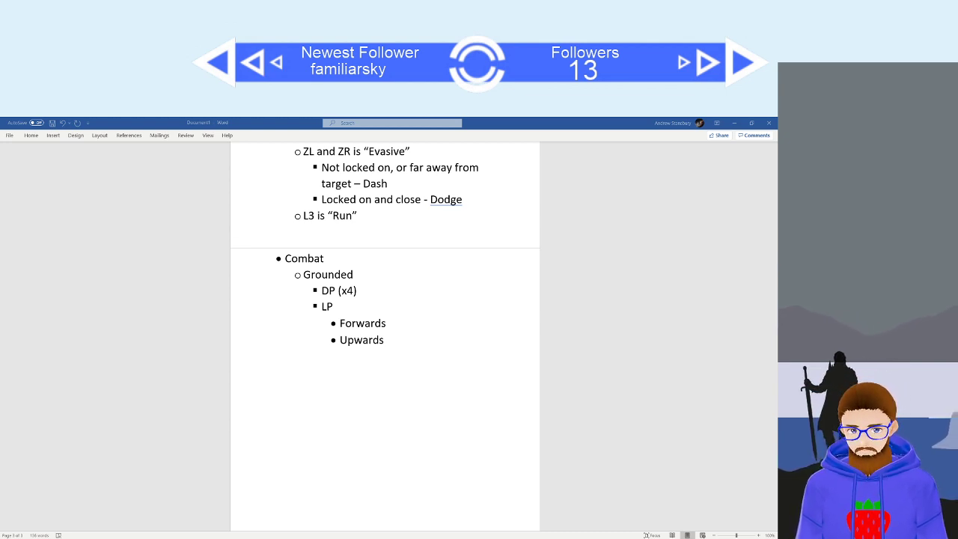
Bring up the browser window and examine the United States of Smash article on the My Hero Academia Wiki.
drag(777, 198, 615, 118)
scroll(247, 270, up, 1)
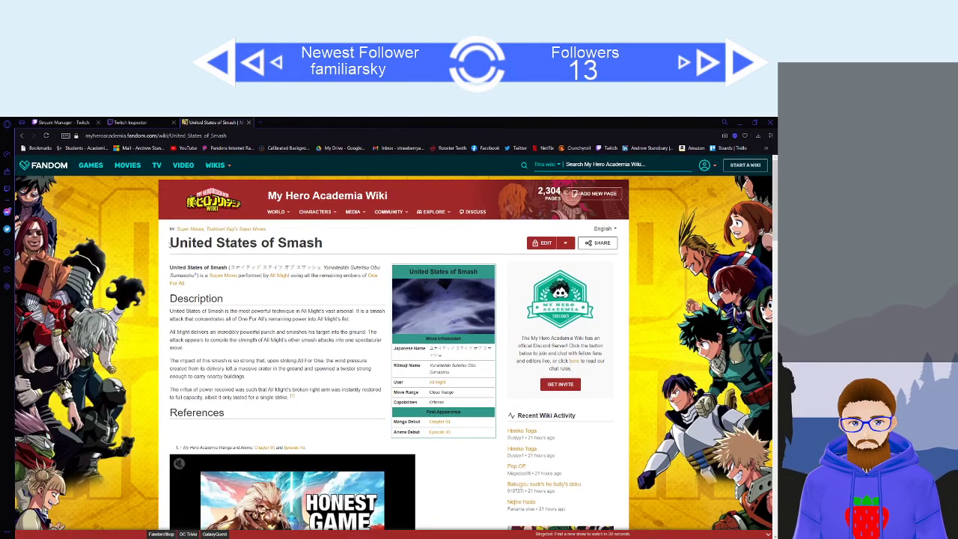
drag(327, 244, 270, 244)
click(168, 243)
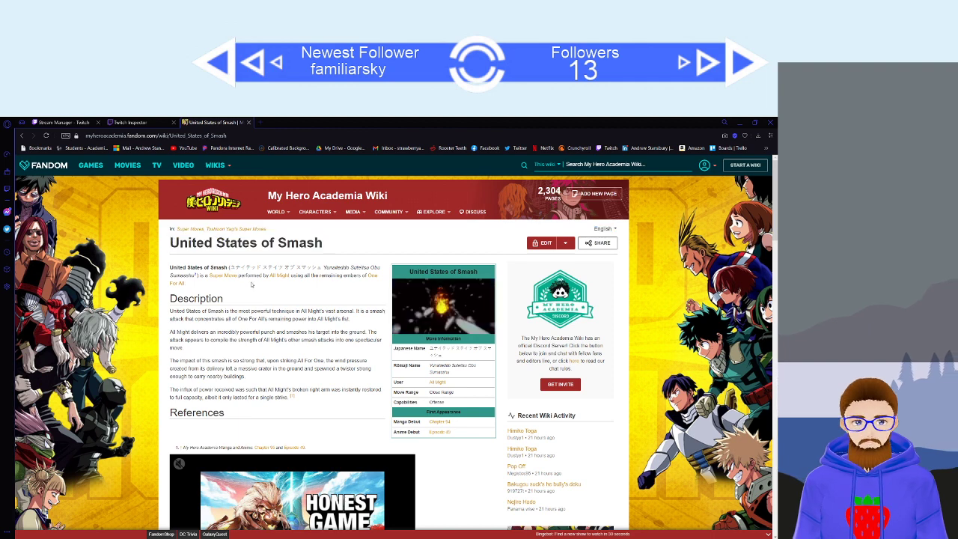
mouse_move(276, 212)
mouse_move(280, 243)
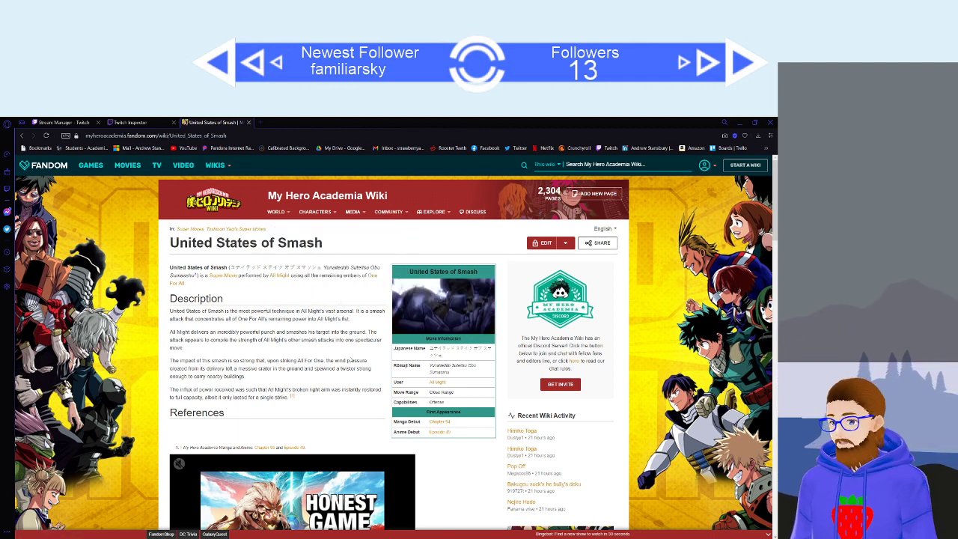
View the article's United States of Smash GIF enlarged and in its own tab, and return to the Word document.
click(440, 314)
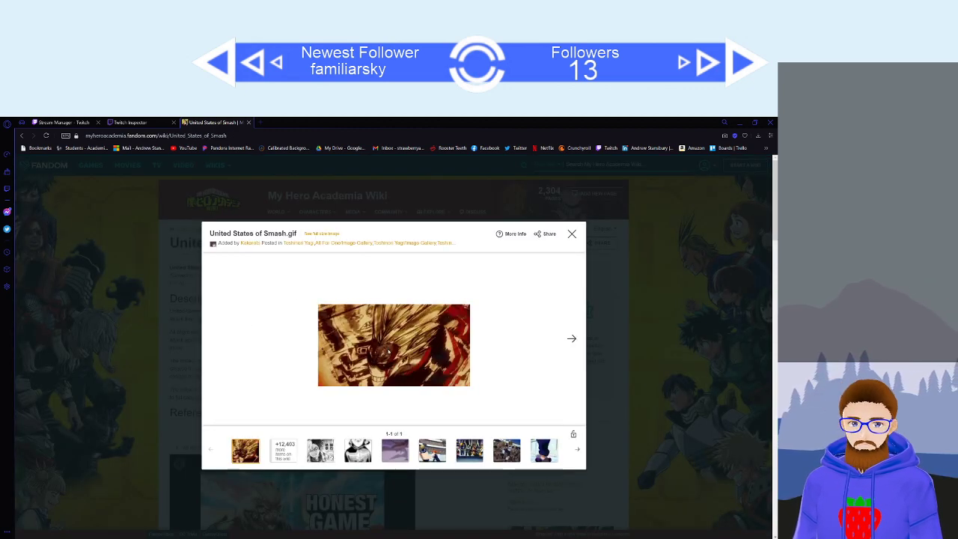
right_click(390, 349)
click(404, 356)
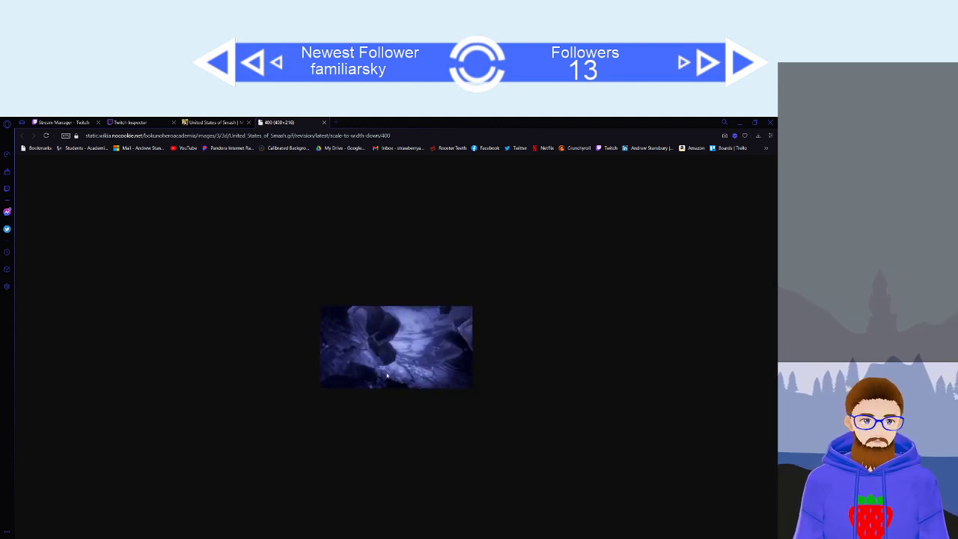
click(323, 124)
key(alt+Tab)
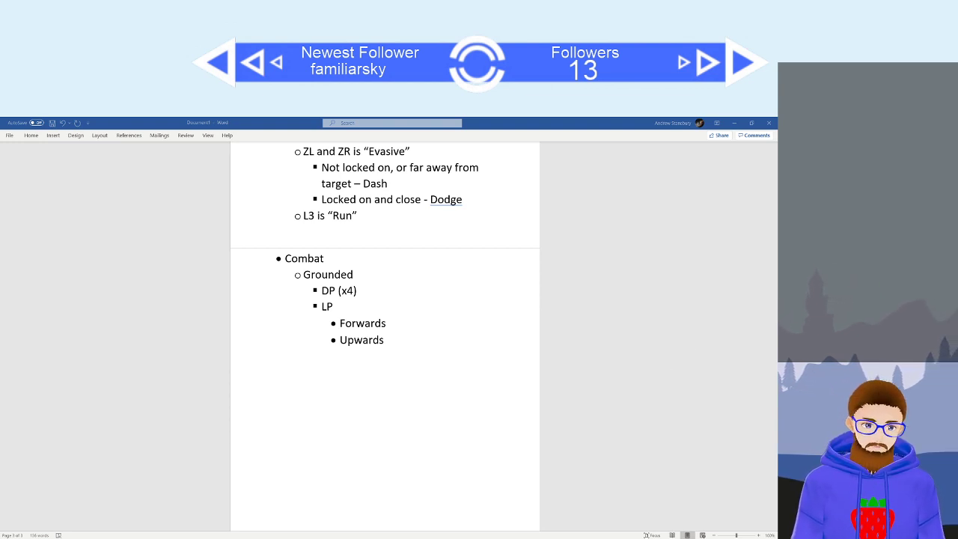
click(385, 387)
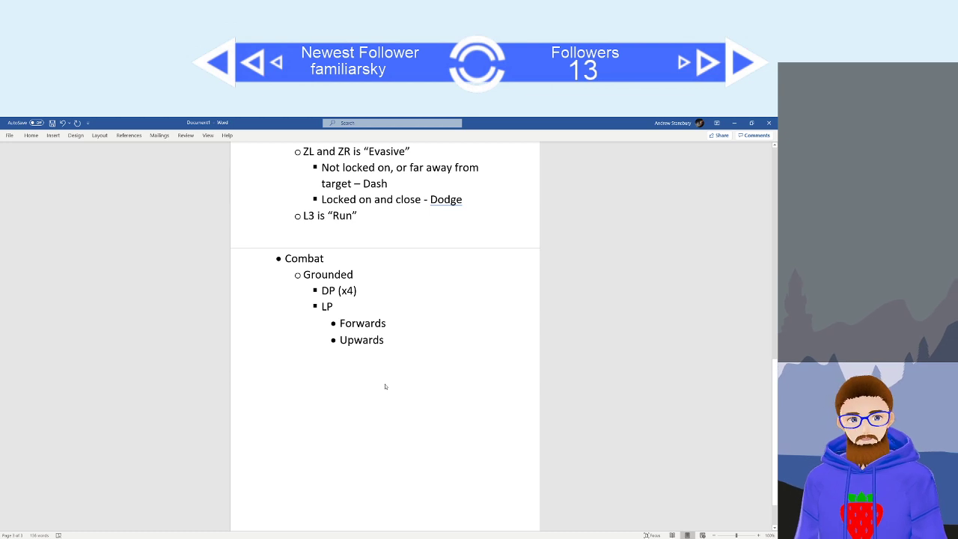
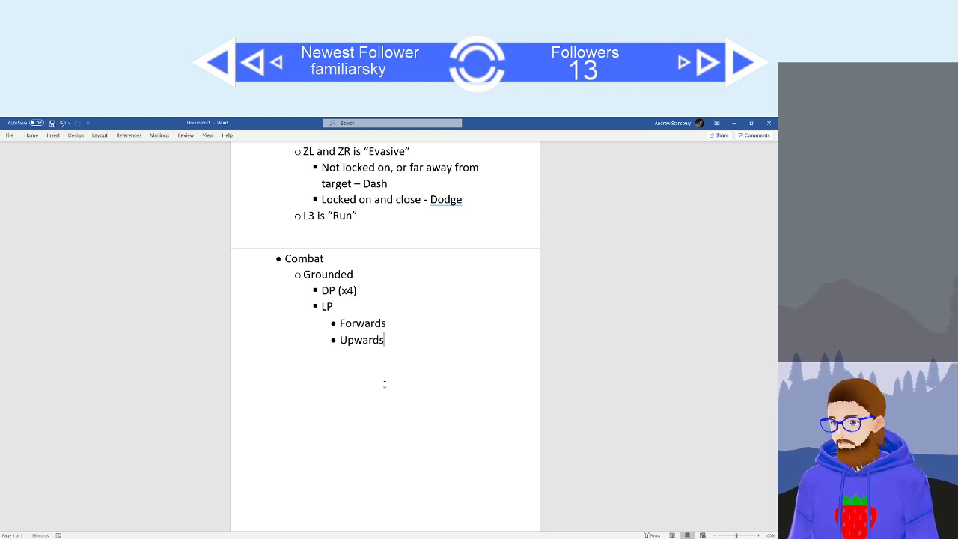
Save the document as "3D Action Game Animation List" in the "3D Action Game" folder inside Game Design.
key(ctrl+s)
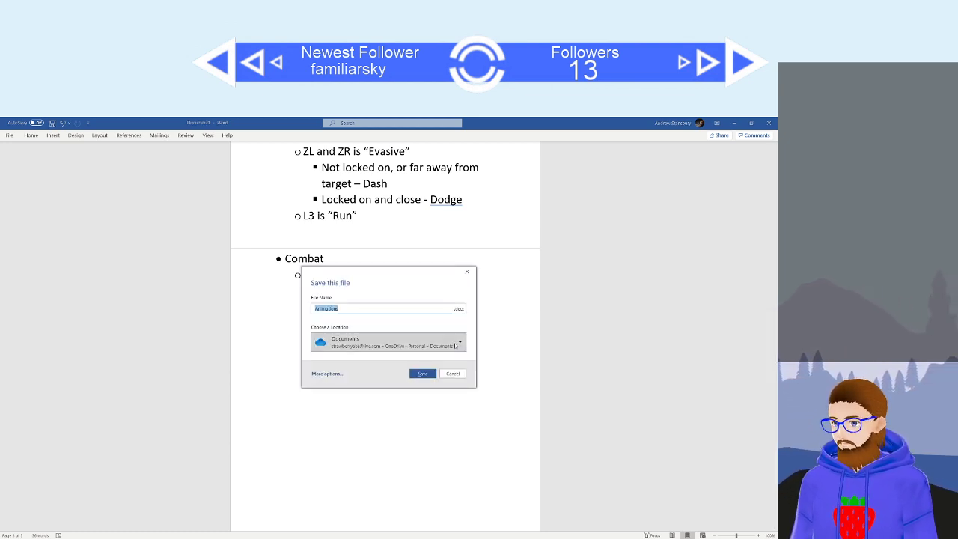
click(453, 346)
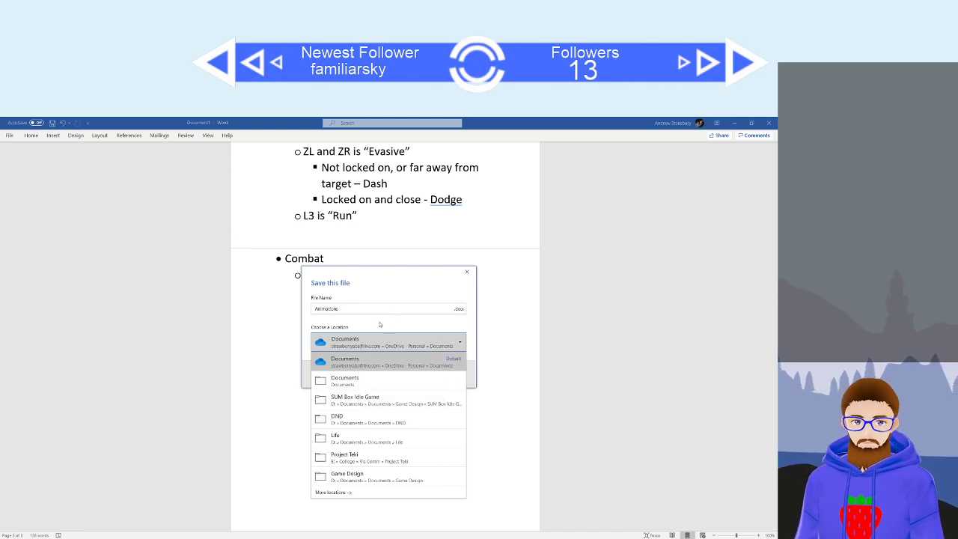
click(389, 383)
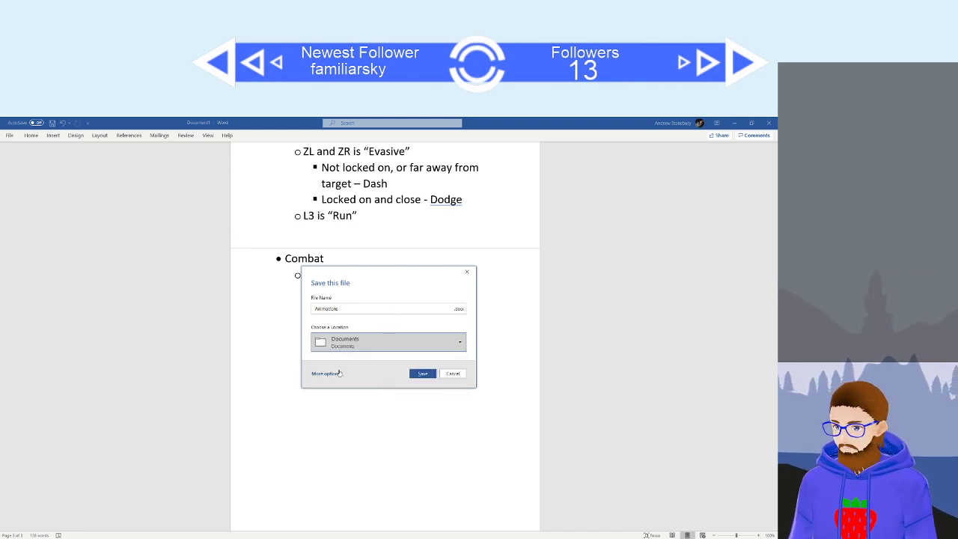
click(338, 375)
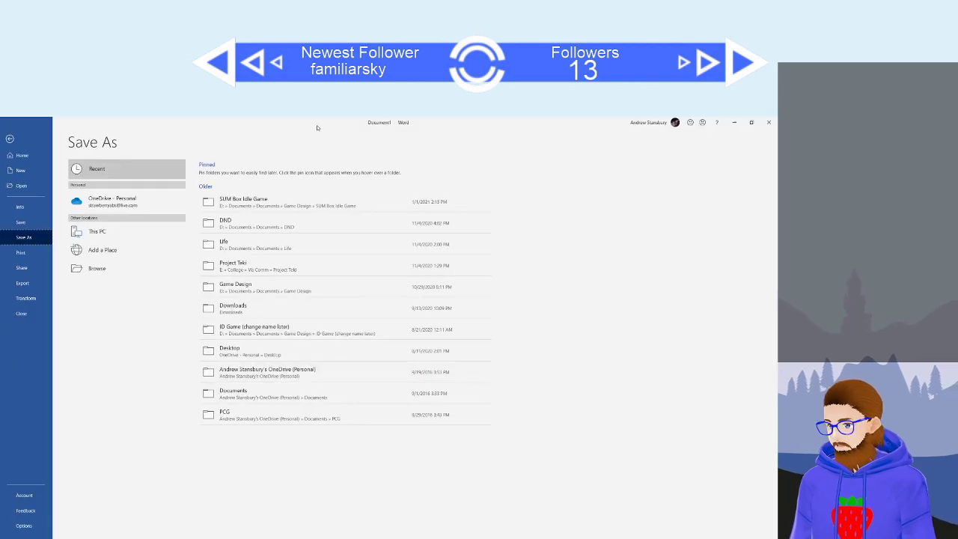
drag(319, 126, 928, 314)
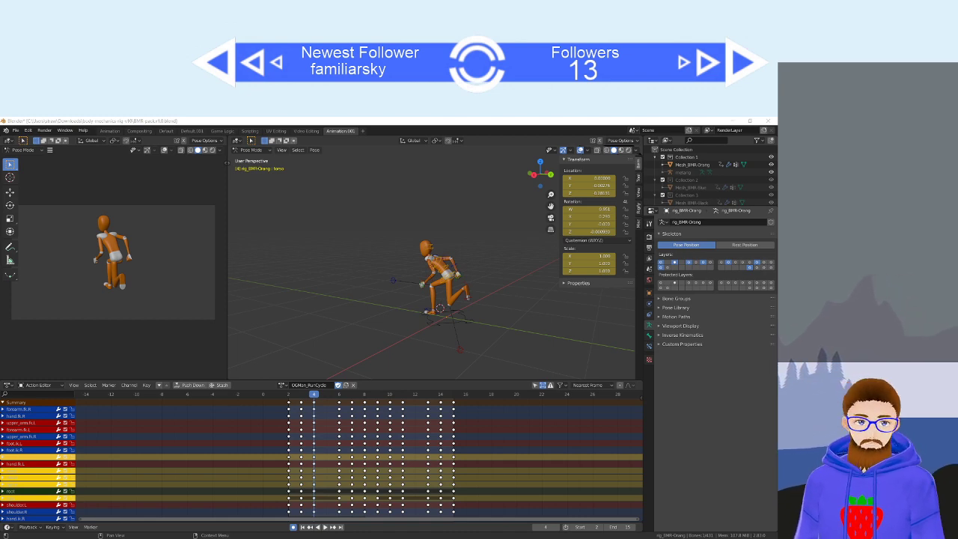
drag(777, 232, 202, 118)
Add the sub-bullet "Can be angled Left and Right" beneath Forwards in the LP entry.
scroll(374, 347, down, 1)
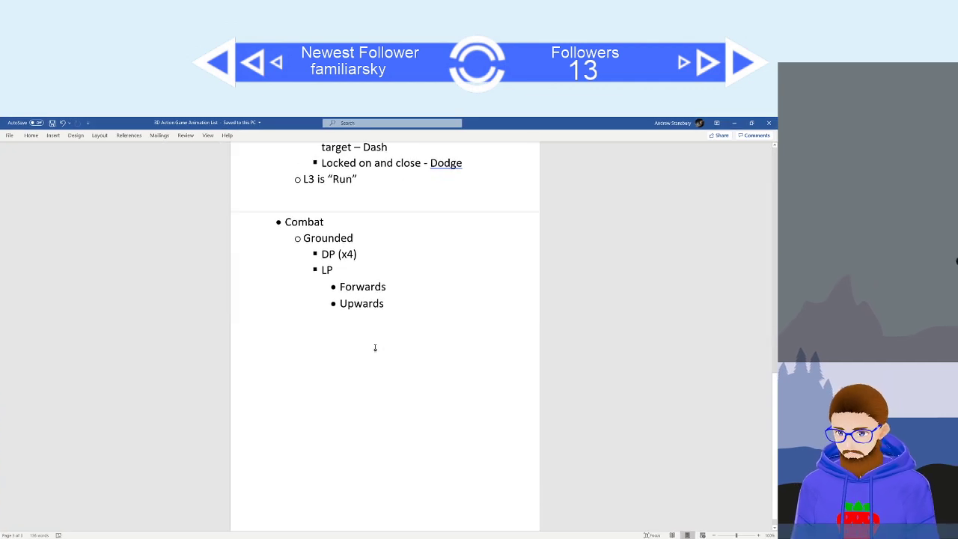
scroll(387, 347, up, 1)
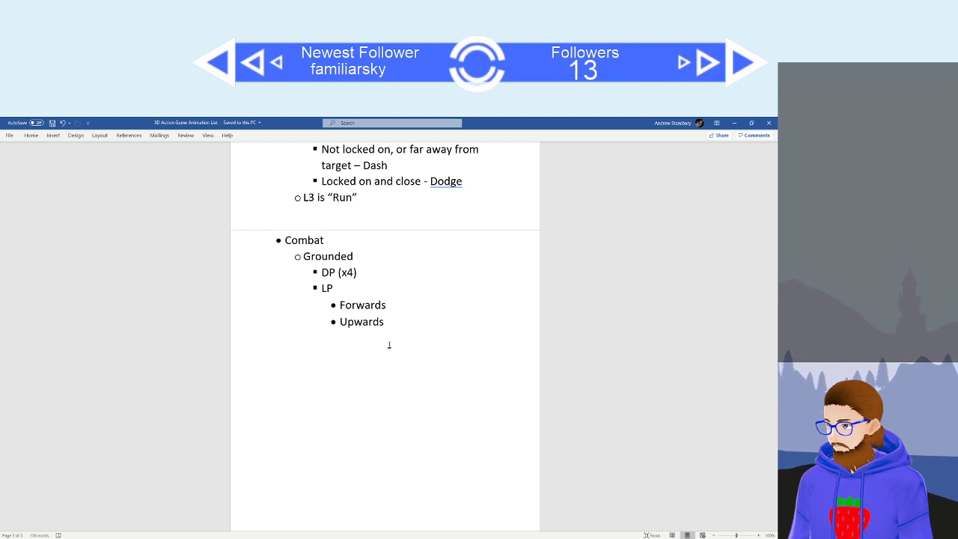
key(Return)
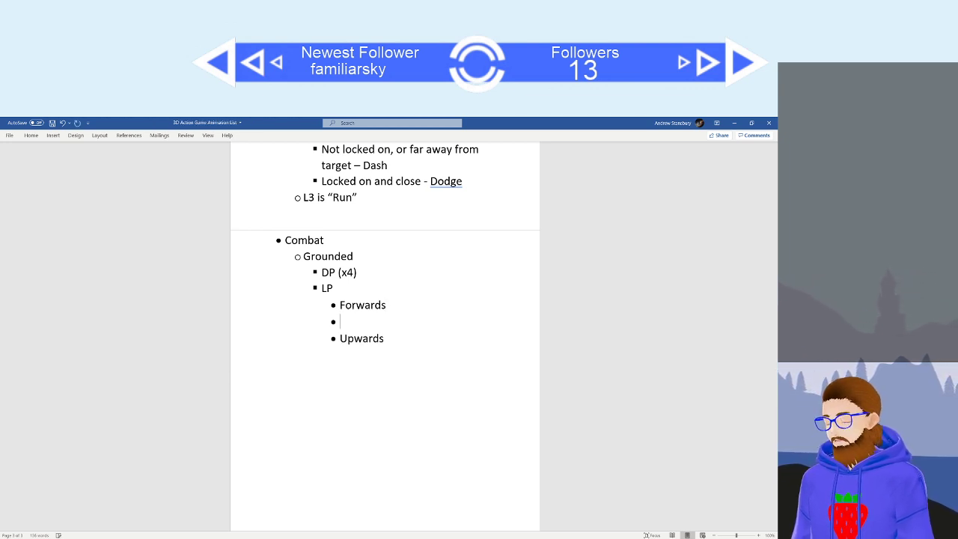
key(Tab)
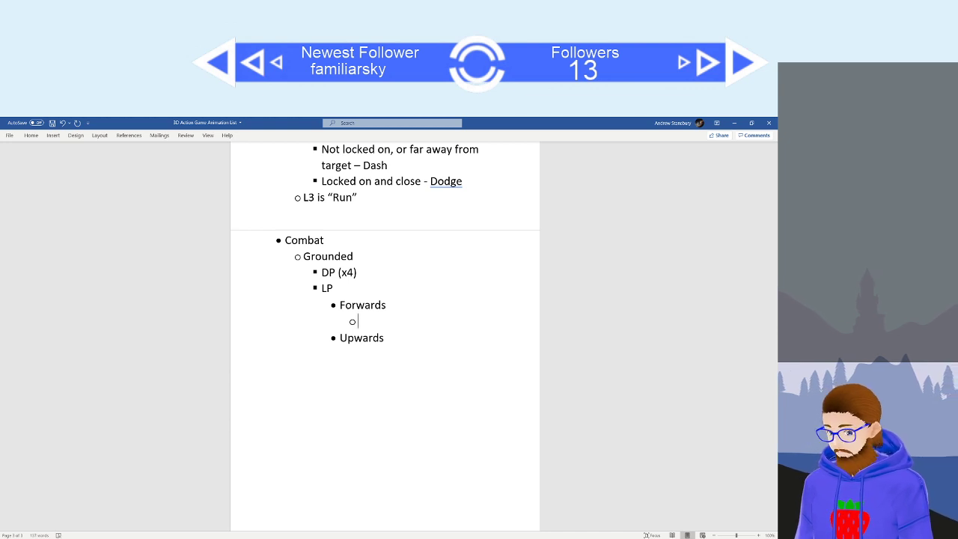
text(Can be )
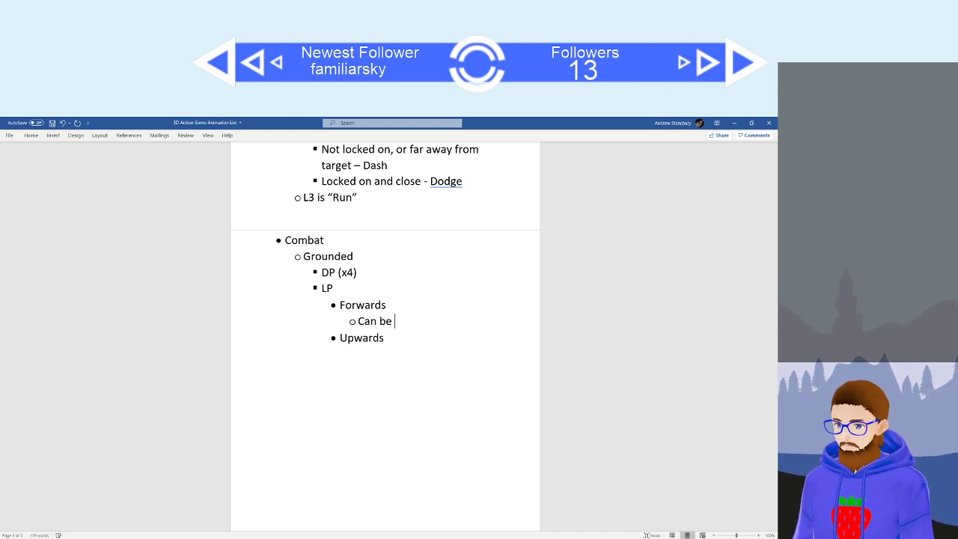
text(angled Left a)
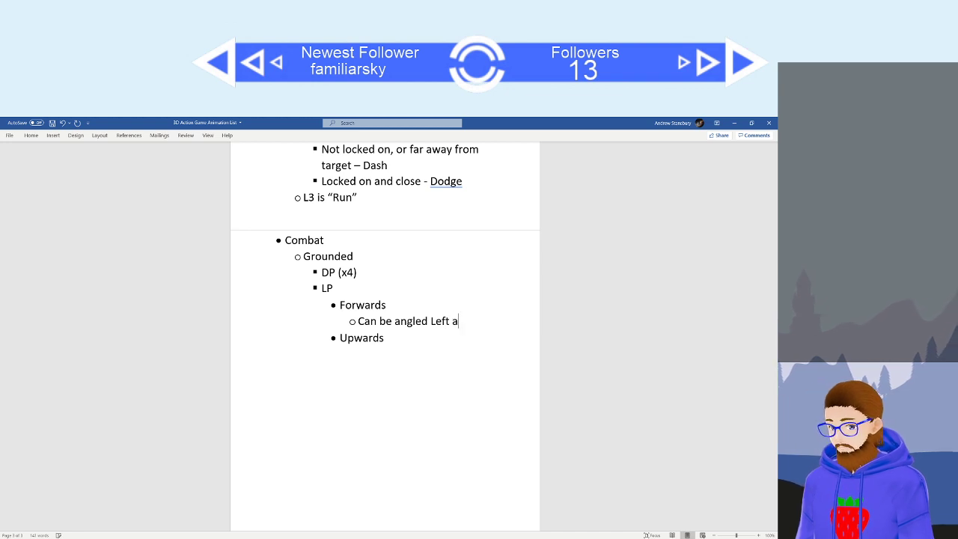
text(nd Right)
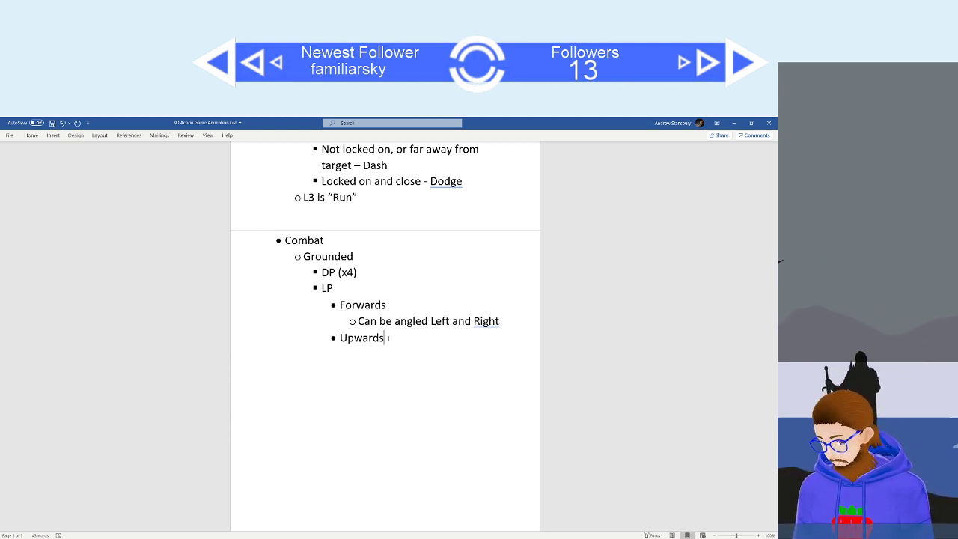
Add the bullet "Kk" under Grounded, at the same level as LP.
key(Return)
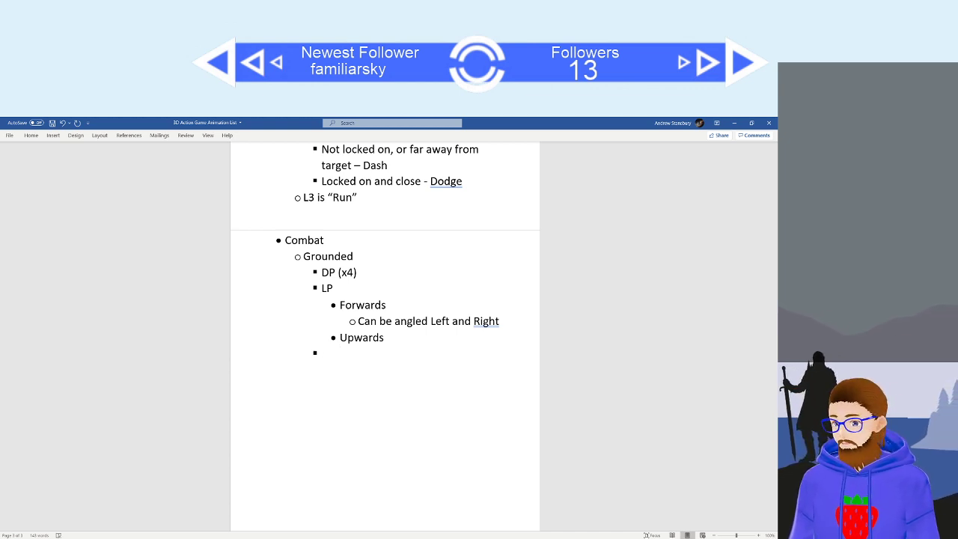
text(Kick)
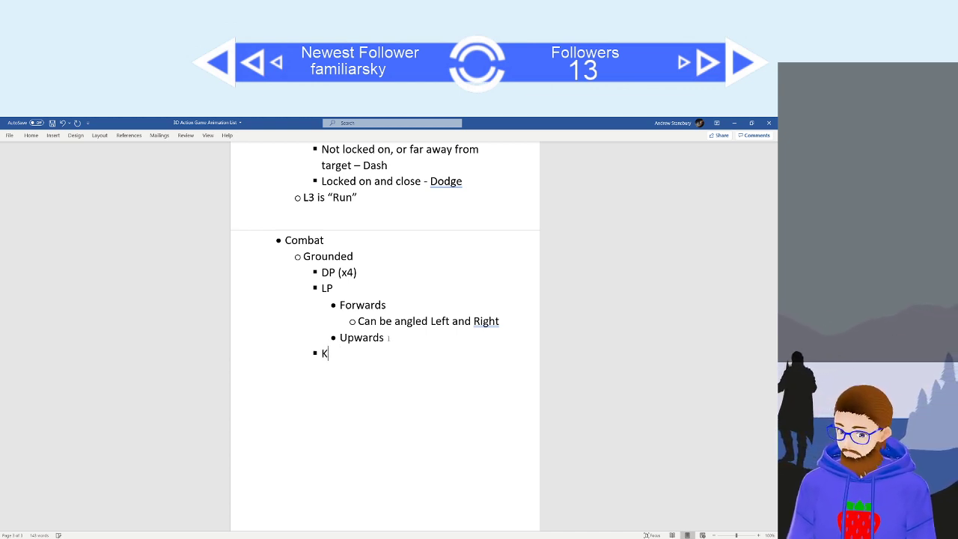
key(BackSpace)
key(BackSpace)
key(BackSpace)
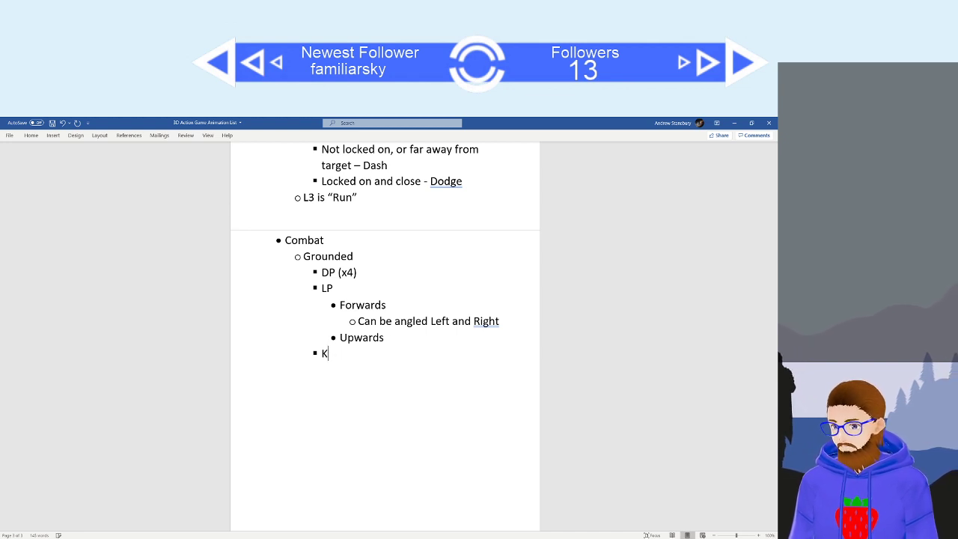
text(k)
Add the sub-bullets "Forwards", "Left", "Right" and "Upwards" under Kk.
key(Return)
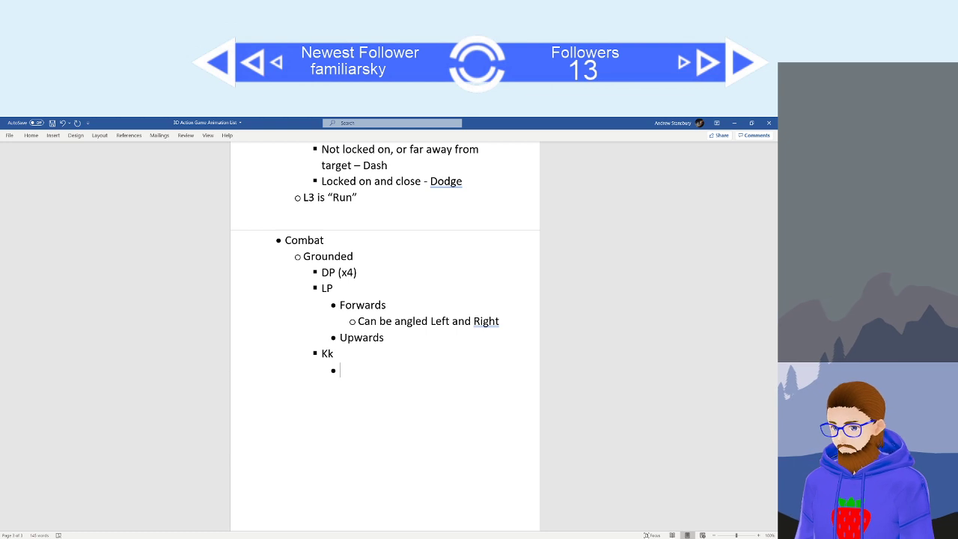
text(F)
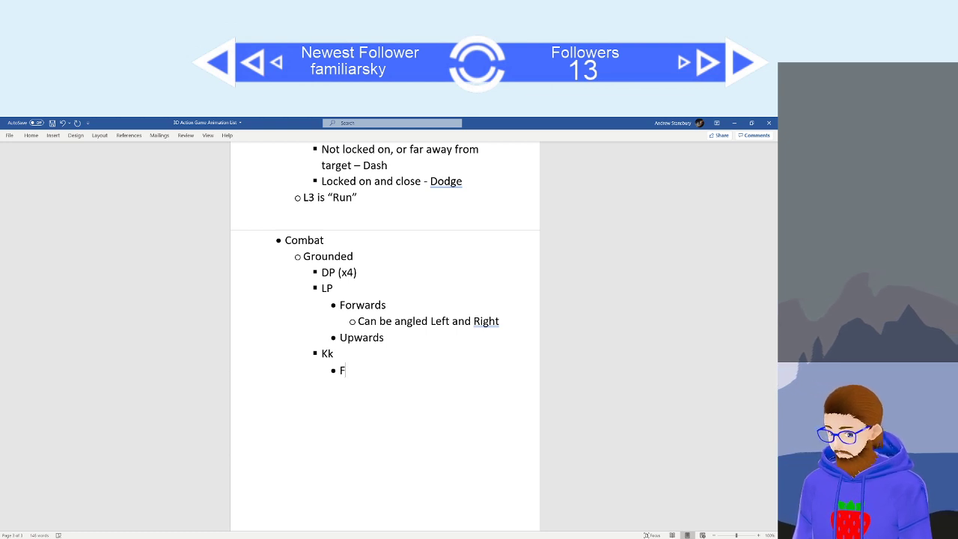
text(ora)
key(BackSpace)
text(wards)
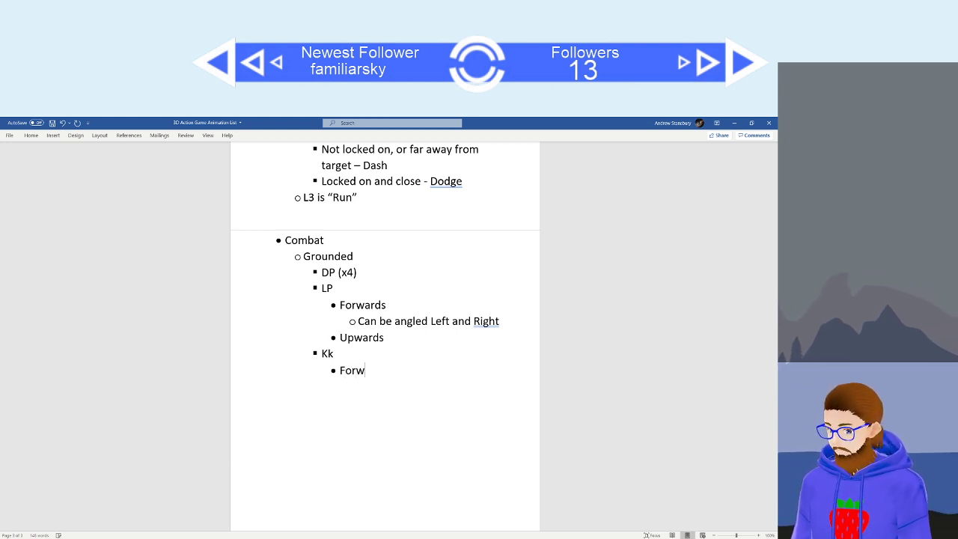
key(Return)
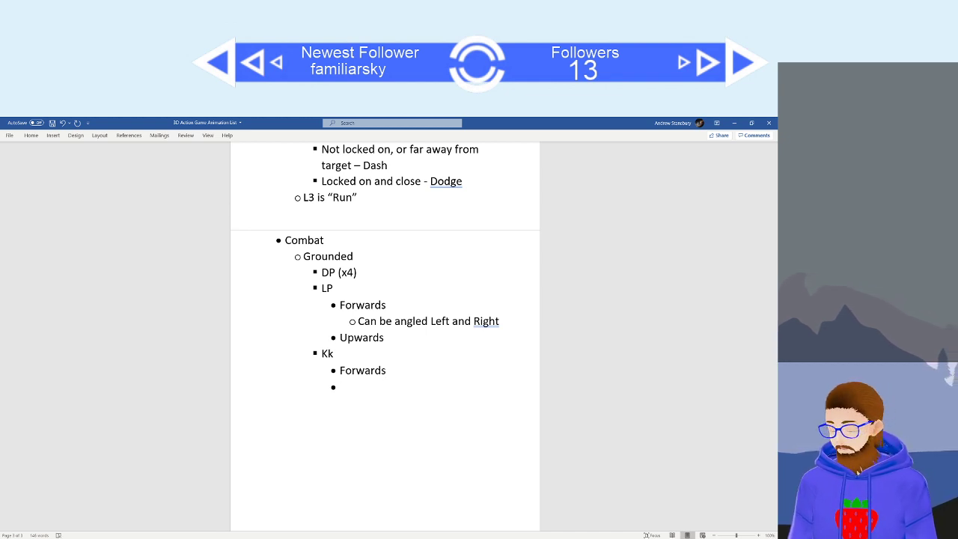
text(Left)
key(Return)
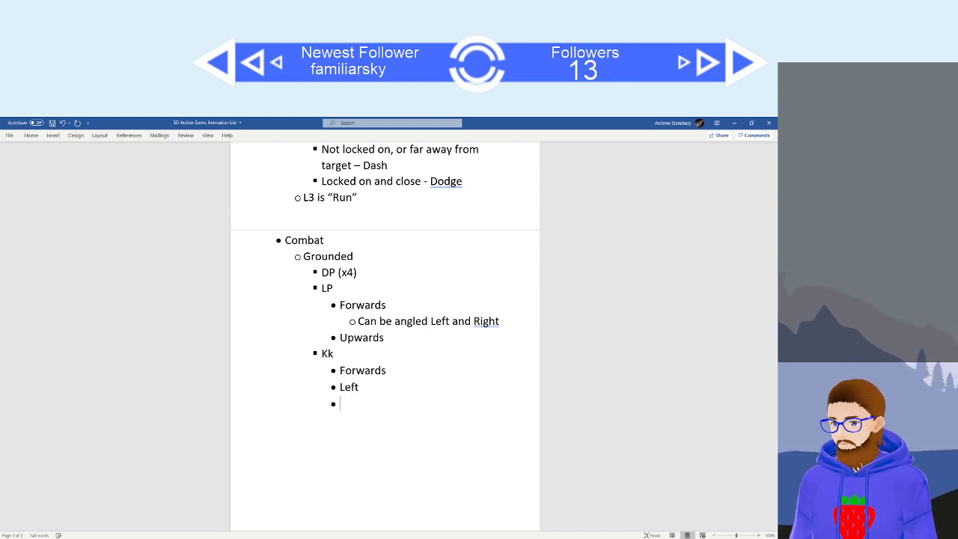
text(Right)
key(Return)
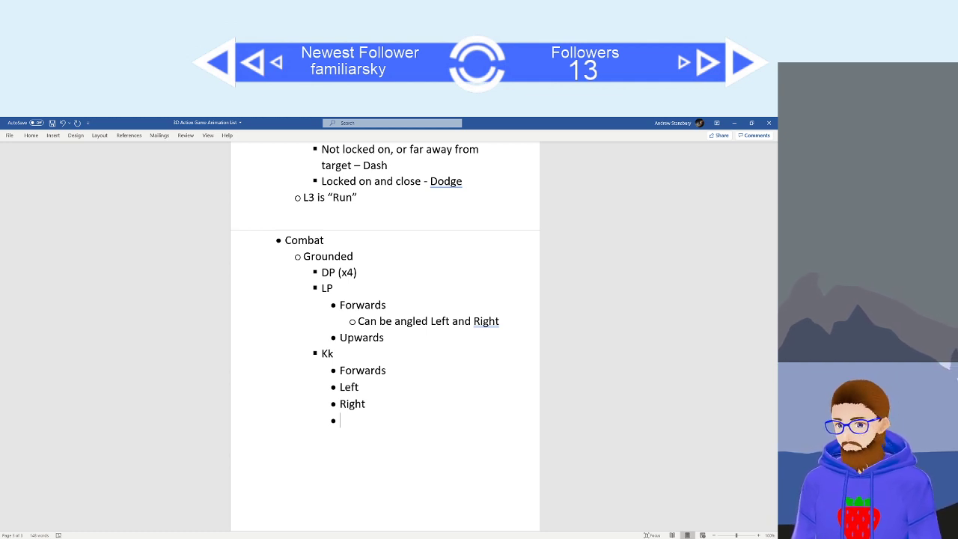
text(Upwards)
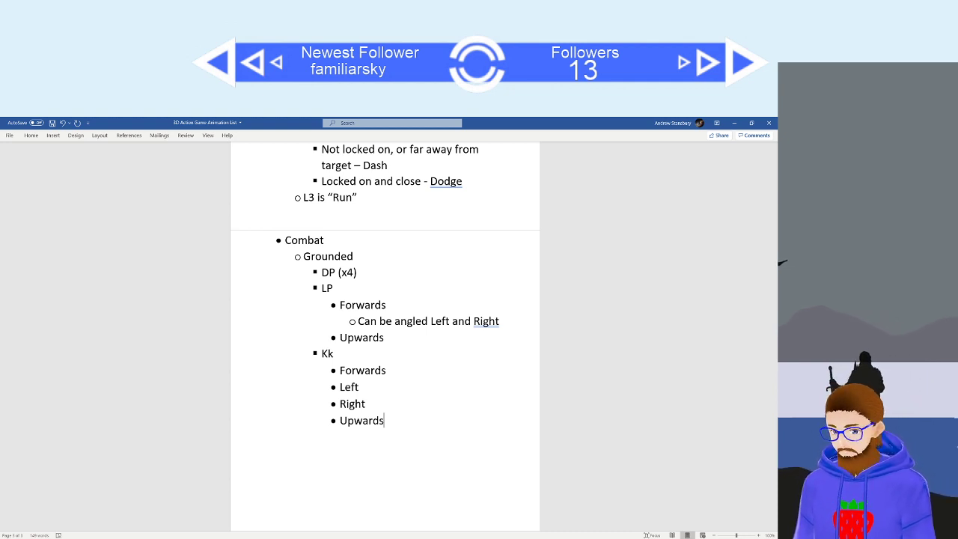
Review the outline's Buttons section and its control assignments against the Combat moves.
click(387, 370)
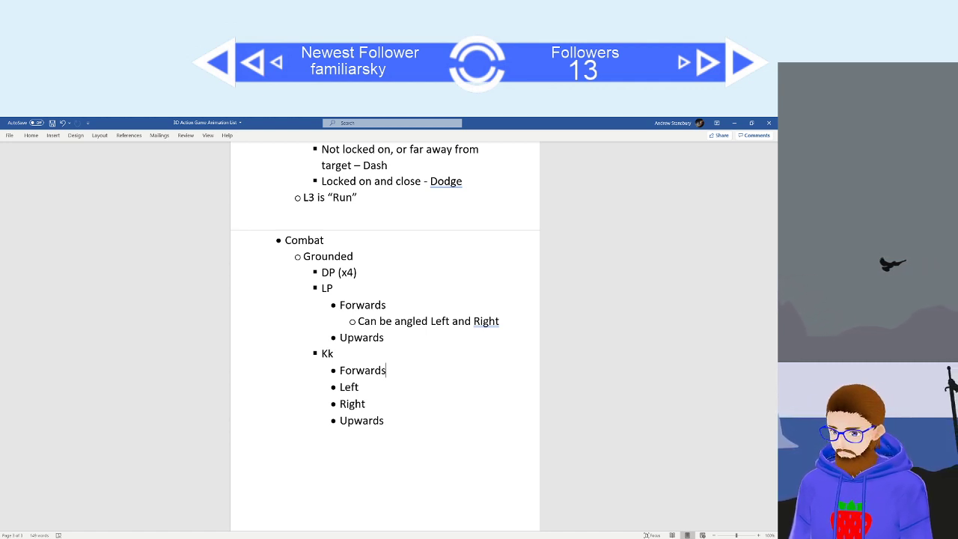
scroll(385, 329, up, 2)
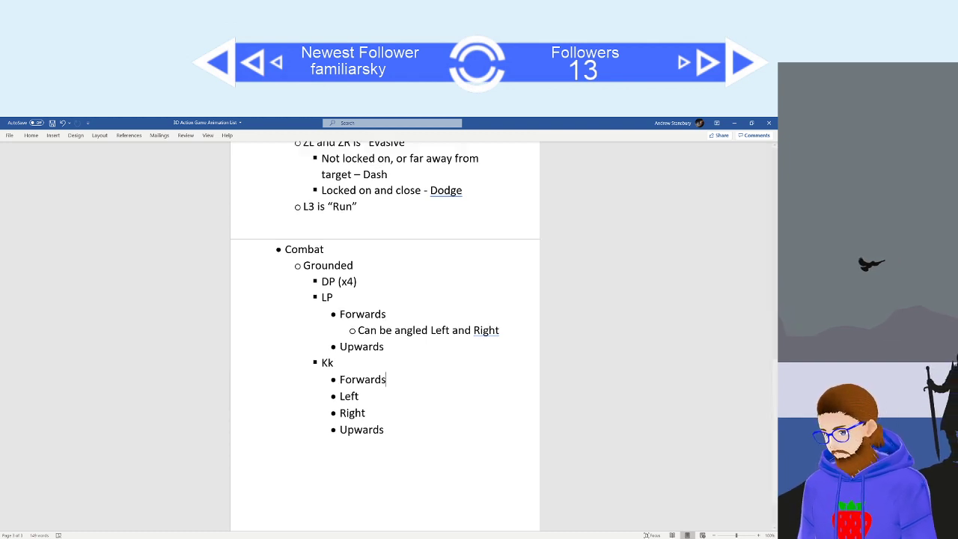
scroll(385, 330, up, 4)
scroll(385, 330, down, 4)
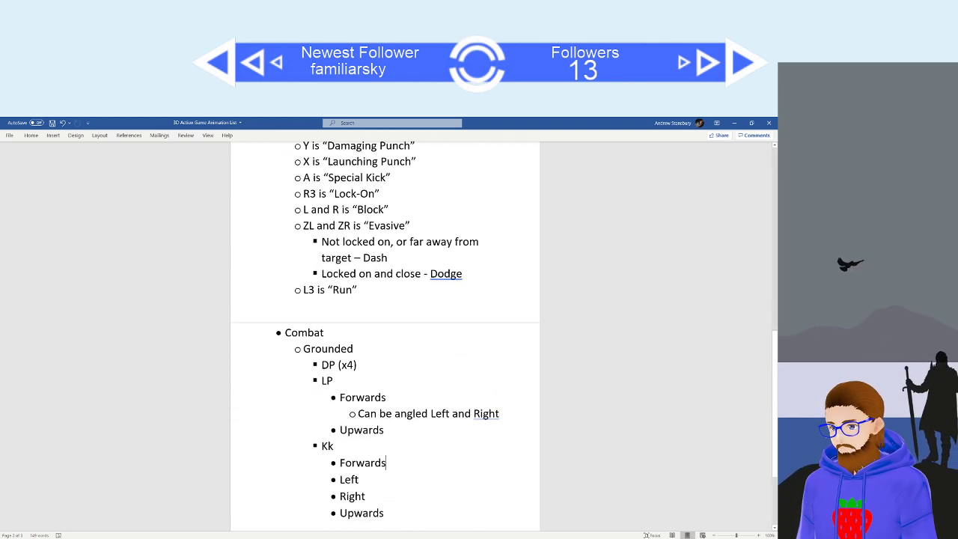
scroll(367, 271, down, 2)
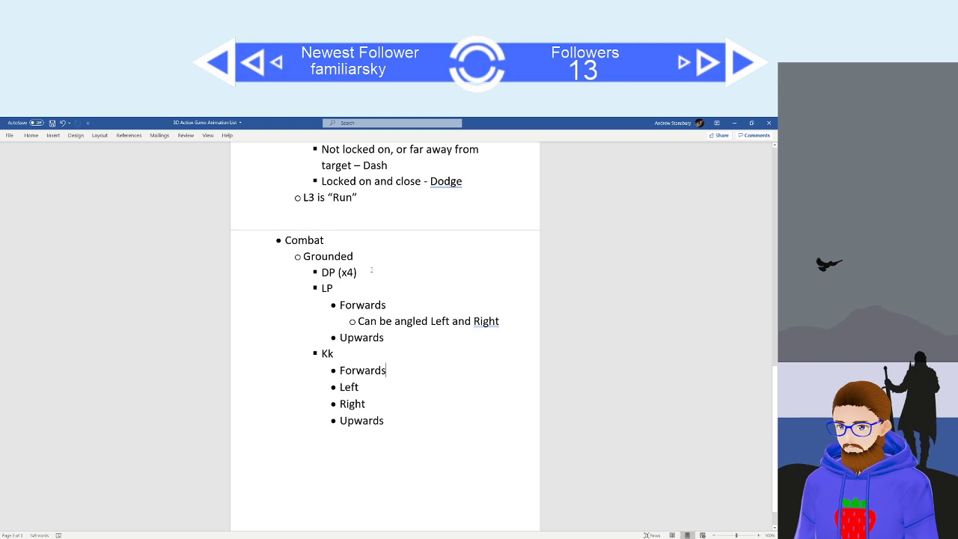
scroll(373, 304, up, 3)
scroll(373, 304, up, 8)
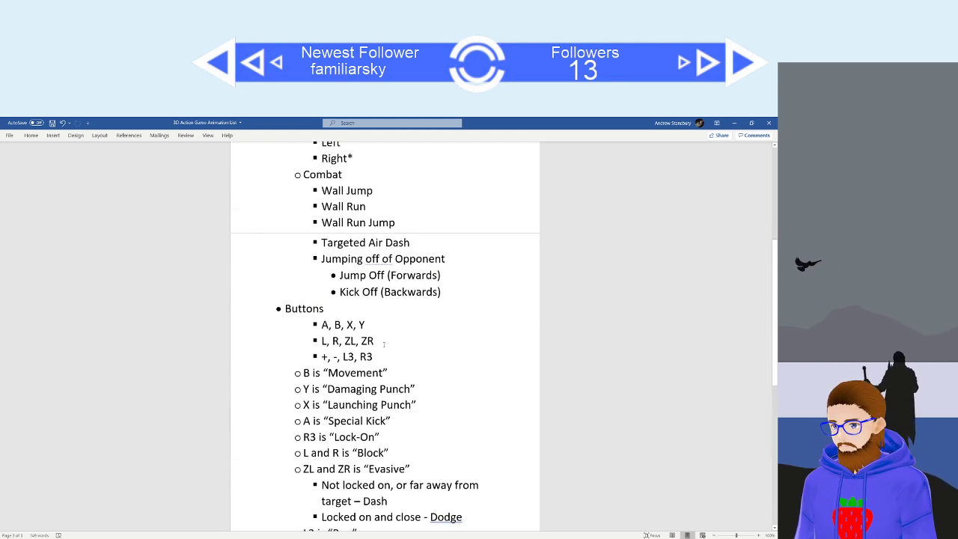
scroll(384, 345, down, 1)
scroll(384, 345, up, 1)
scroll(384, 345, down, 6)
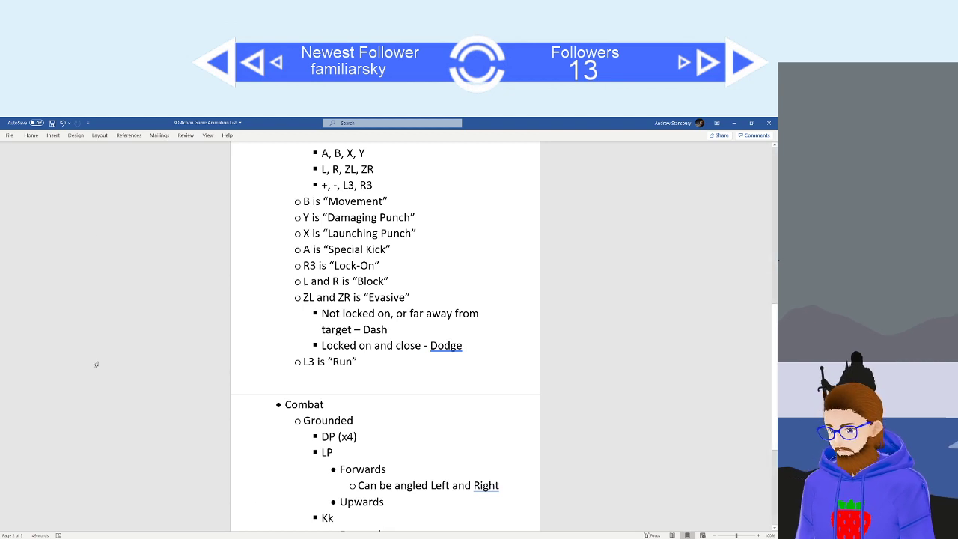
Open the "3D Action Game" document from the Game Design folder and examine its combat rules and control notes.
click(10, 135)
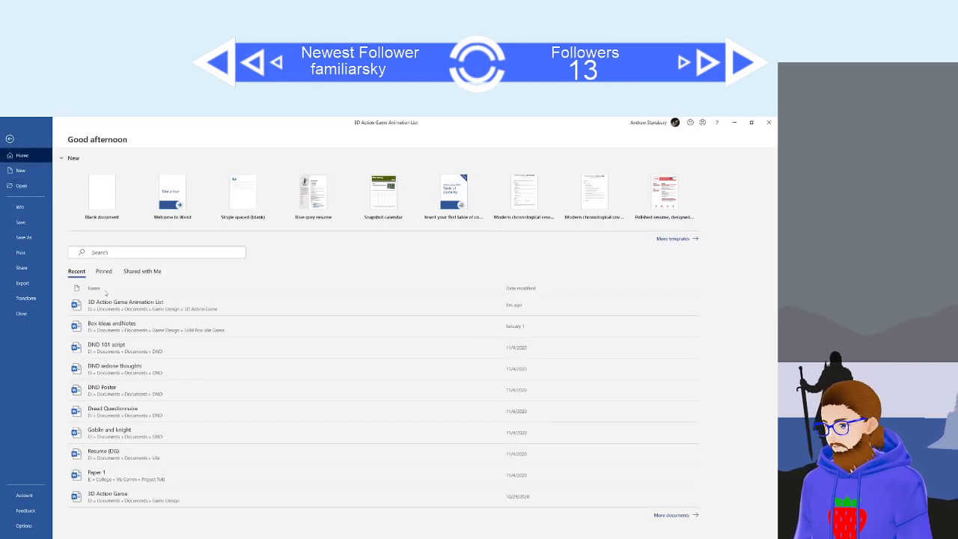
click(21, 186)
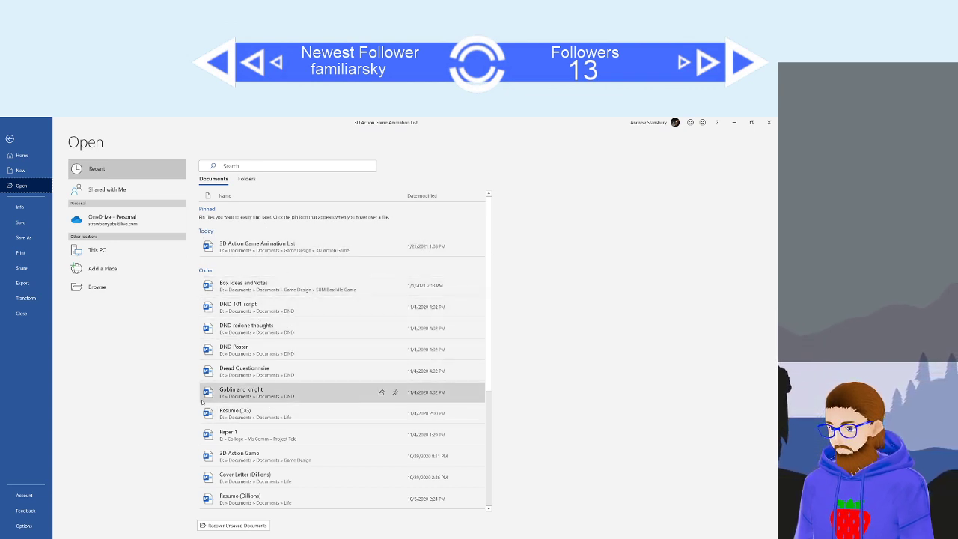
click(135, 287)
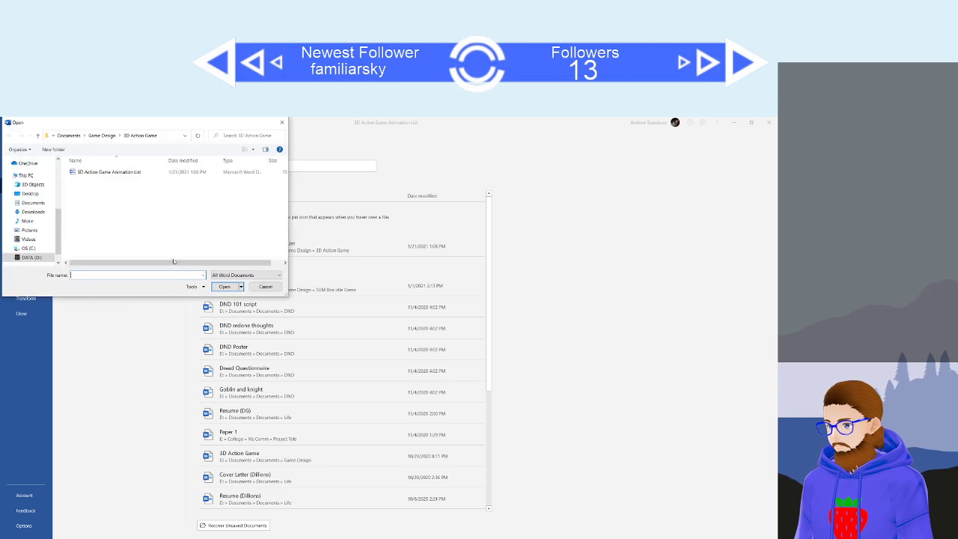
click(38, 135)
double_click(97, 217)
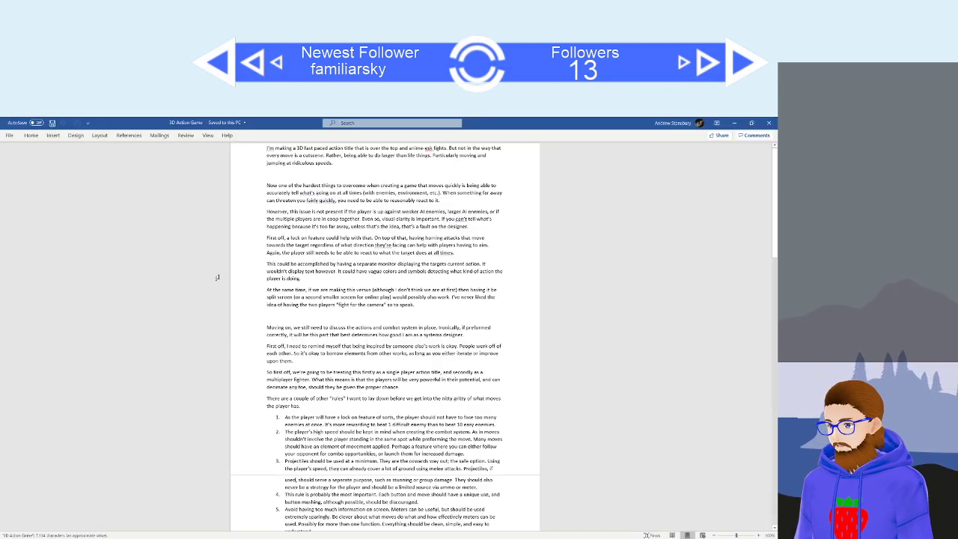
scroll(372, 312, down, 2)
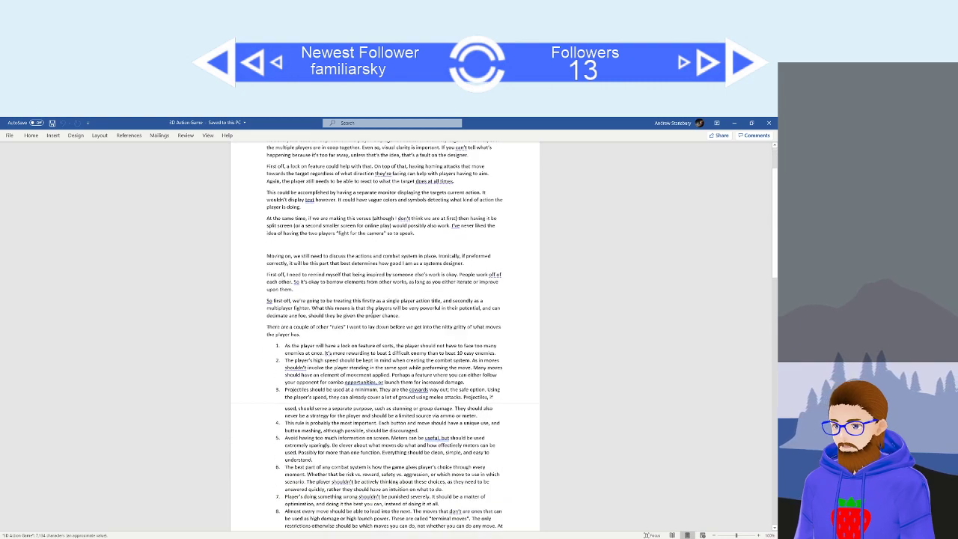
scroll(372, 311, down, 2)
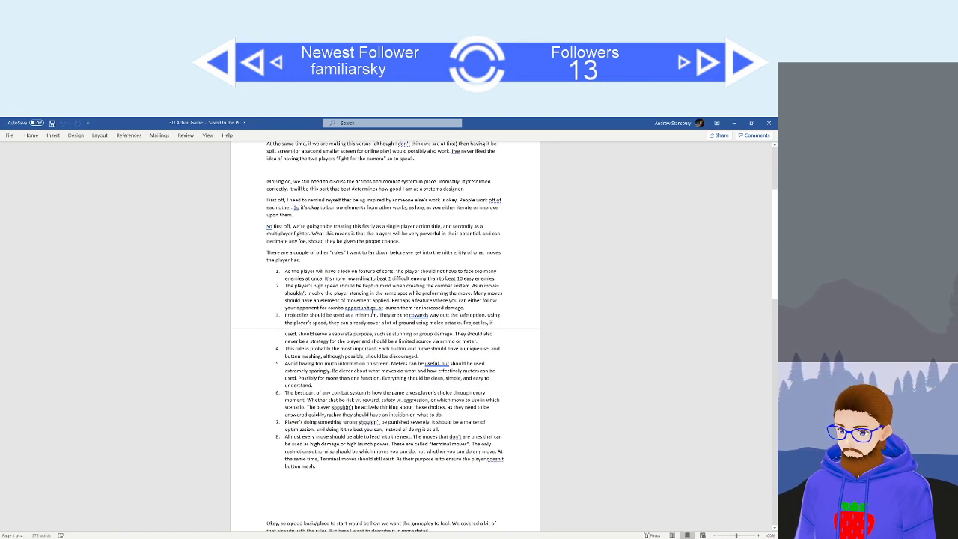
scroll(372, 312, down, 10)
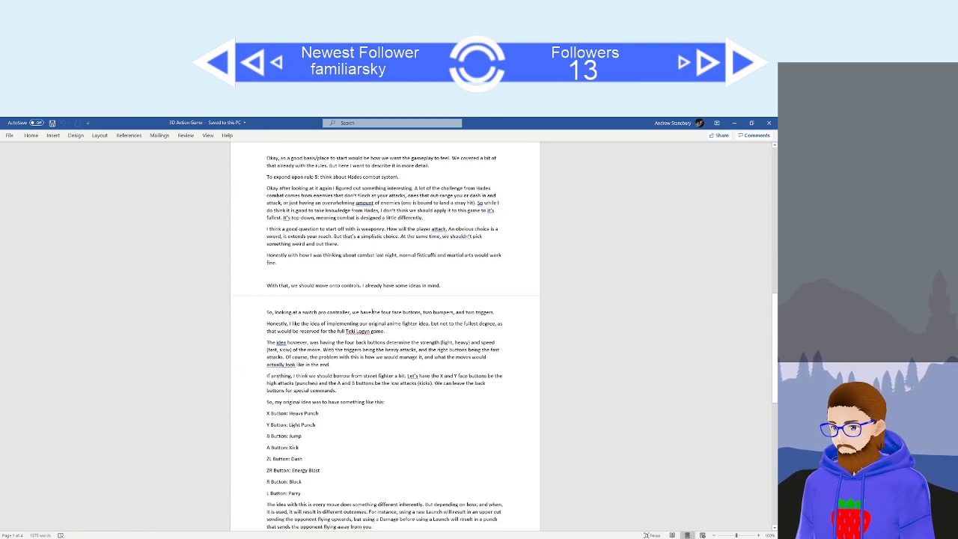
Examine the 3D Action Game notes on controller button assignments and the lists of opponent and player states.
scroll(372, 311, down, 4)
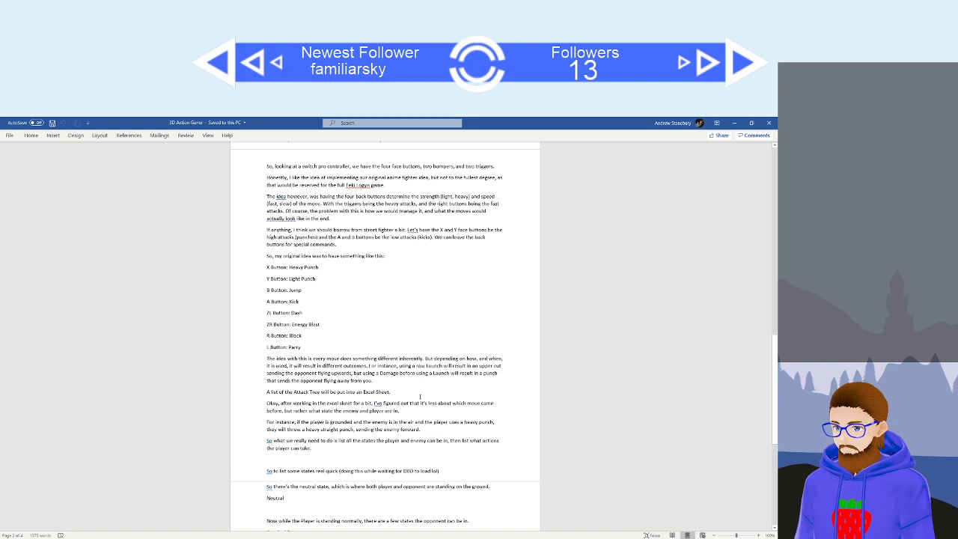
scroll(420, 396, up, 3)
scroll(420, 397, down, 4)
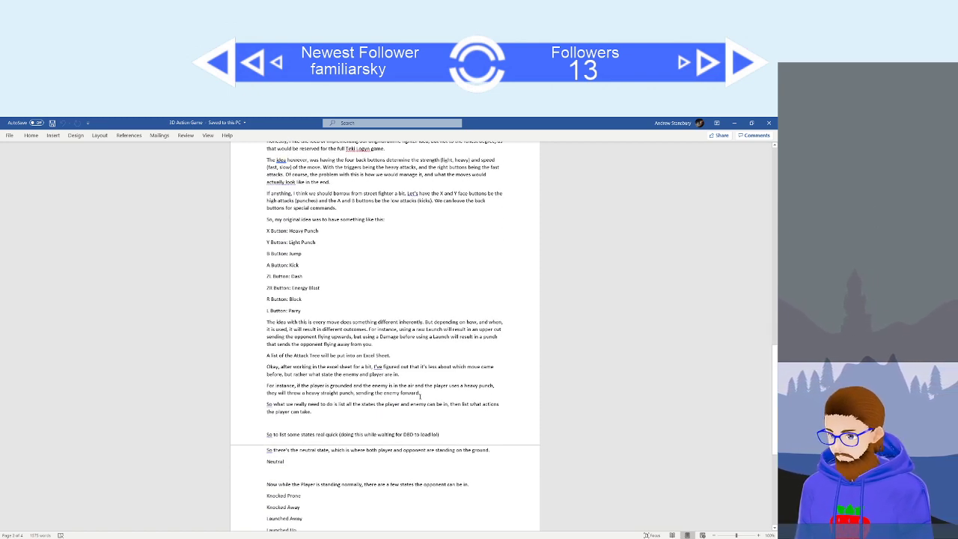
scroll(420, 397, down, 2)
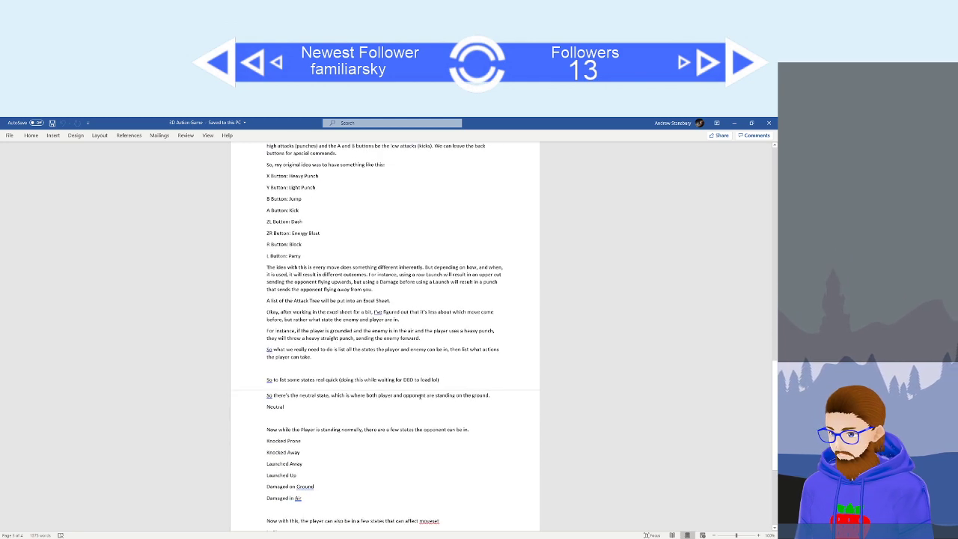
scroll(319, 327, down, 1)
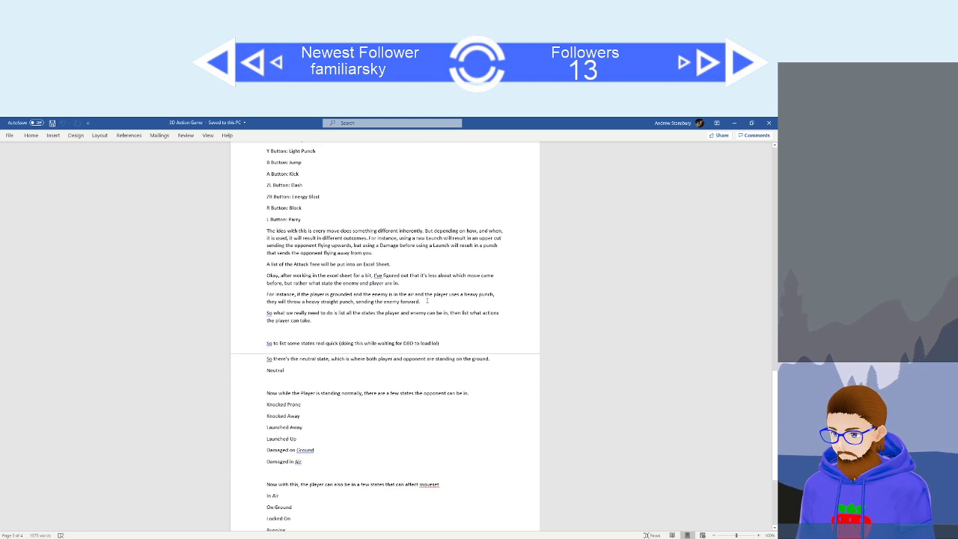
scroll(312, 330, down, 2)
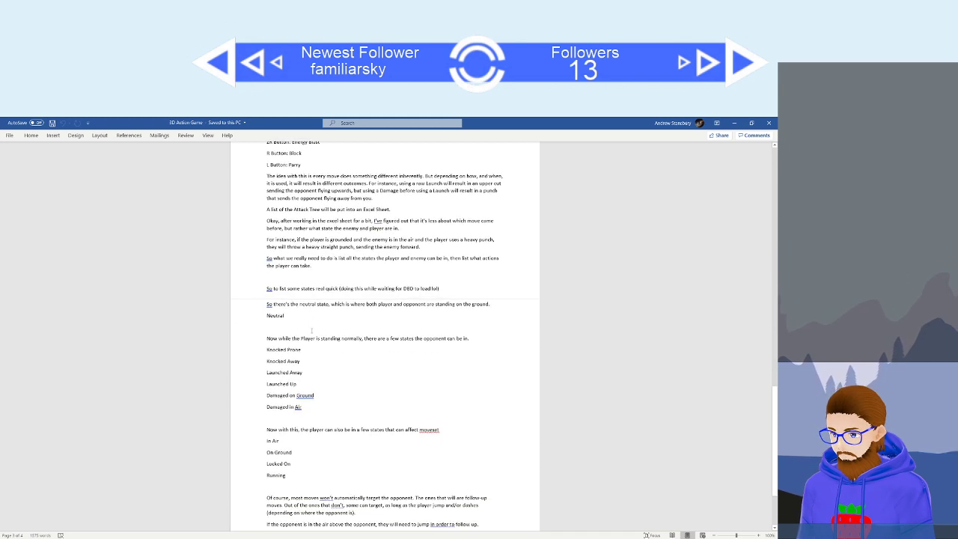
scroll(311, 330, down, 1)
scroll(363, 361, down, 2)
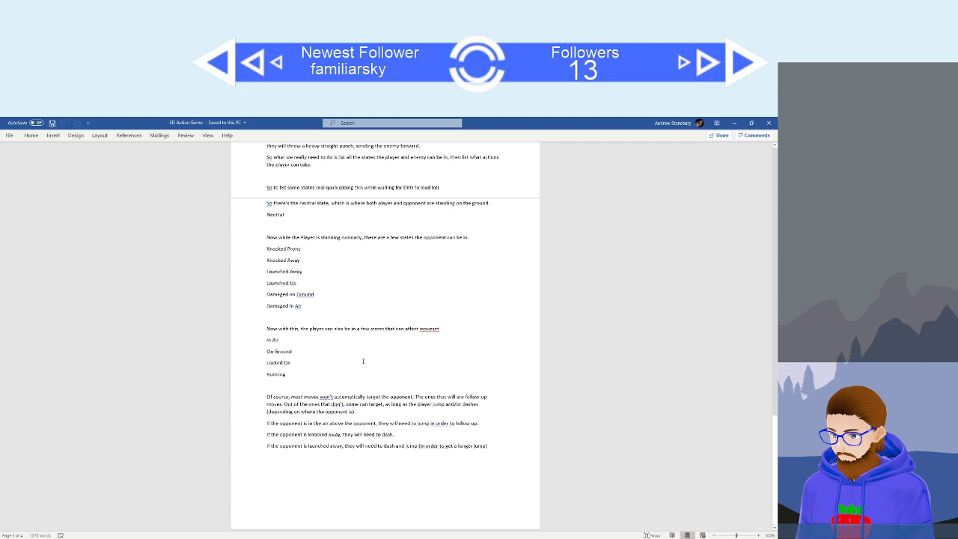
Recheck the original button list and the attack outcome notes, and close the 3D Action Game document.
scroll(376, 452, up, 10)
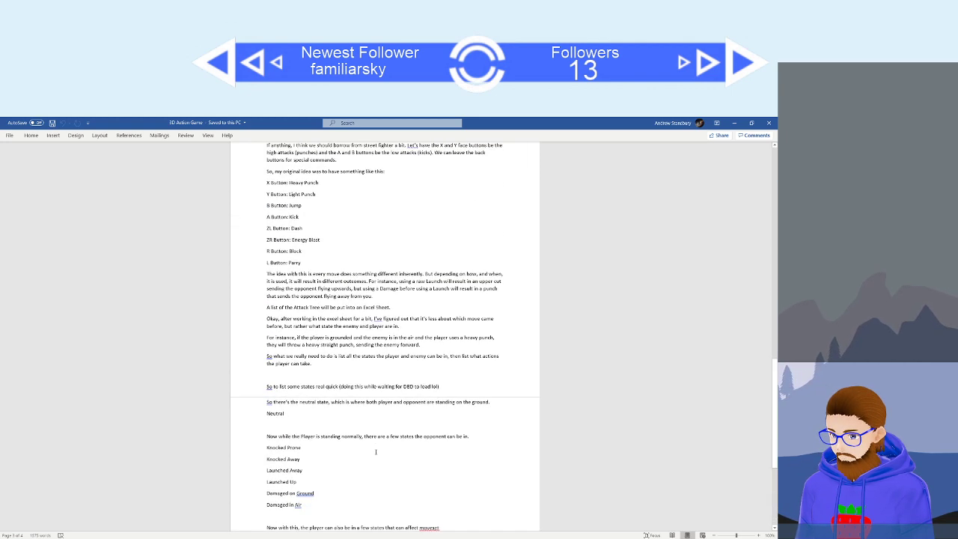
scroll(376, 453, down, 1)
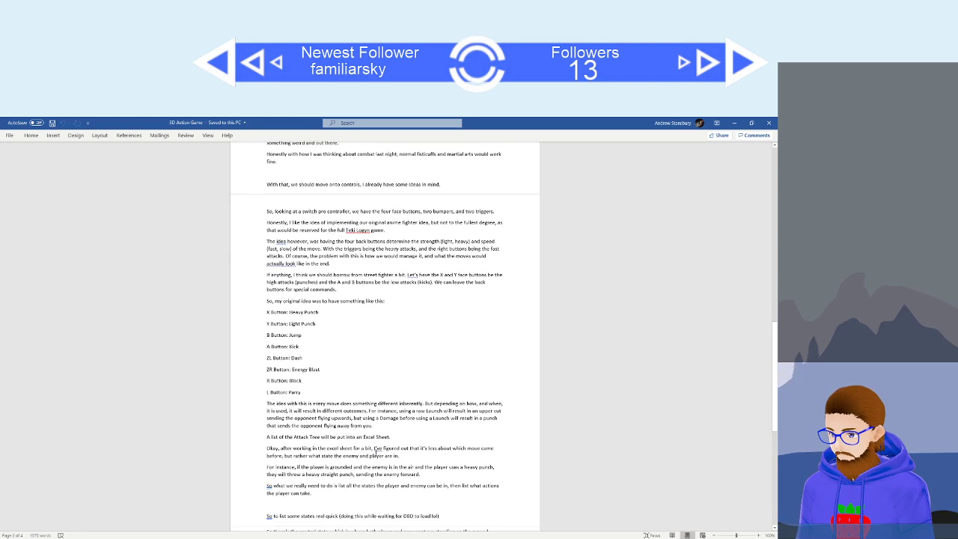
scroll(379, 438, up, 2)
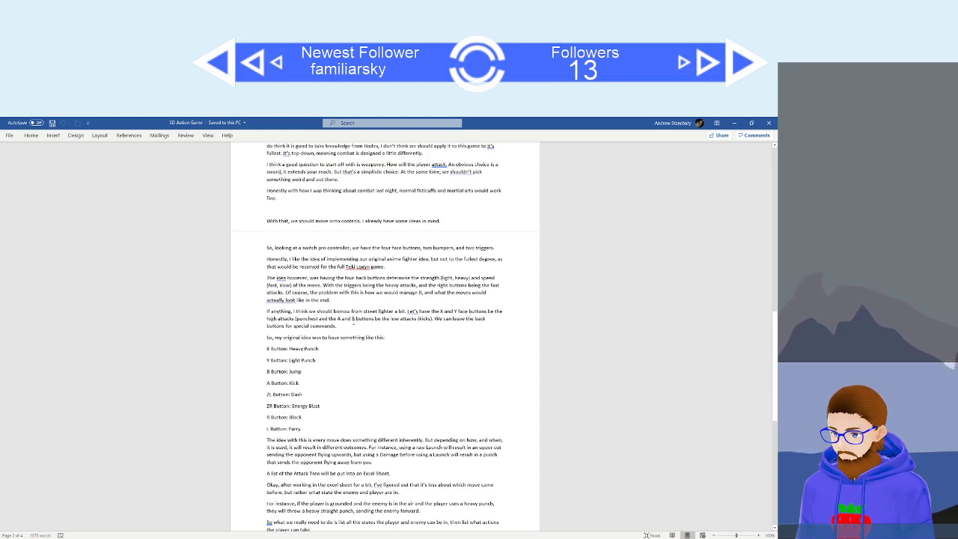
scroll(384, 338, down, 6)
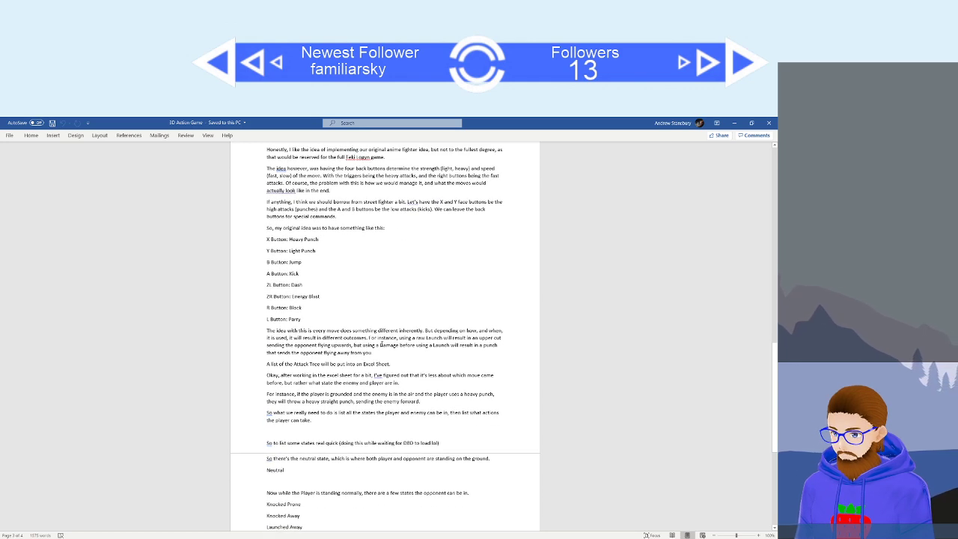
double_click(296, 285)
click(330, 309)
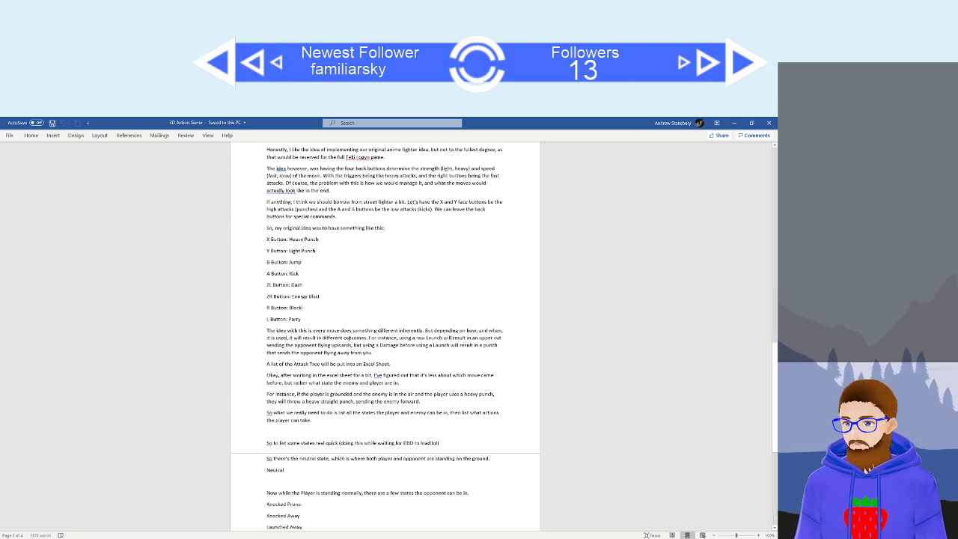
scroll(387, 344, down, 1)
scroll(387, 344, up, 2)
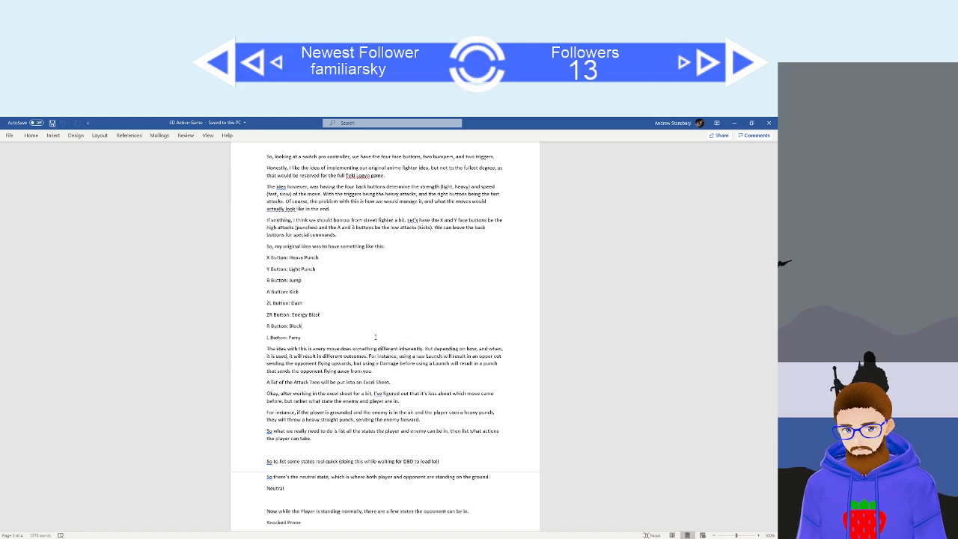
scroll(376, 338, down, 2)
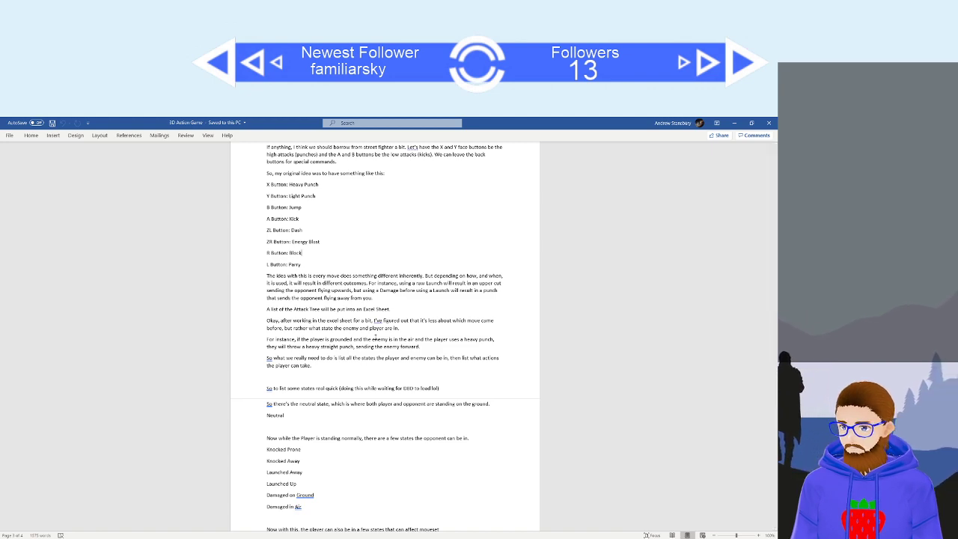
scroll(374, 339, up, 1)
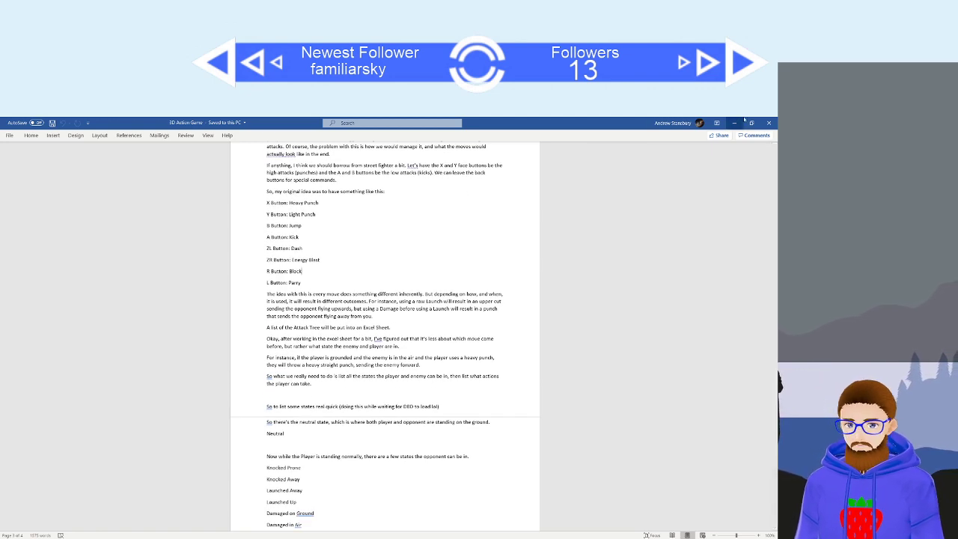
click(770, 124)
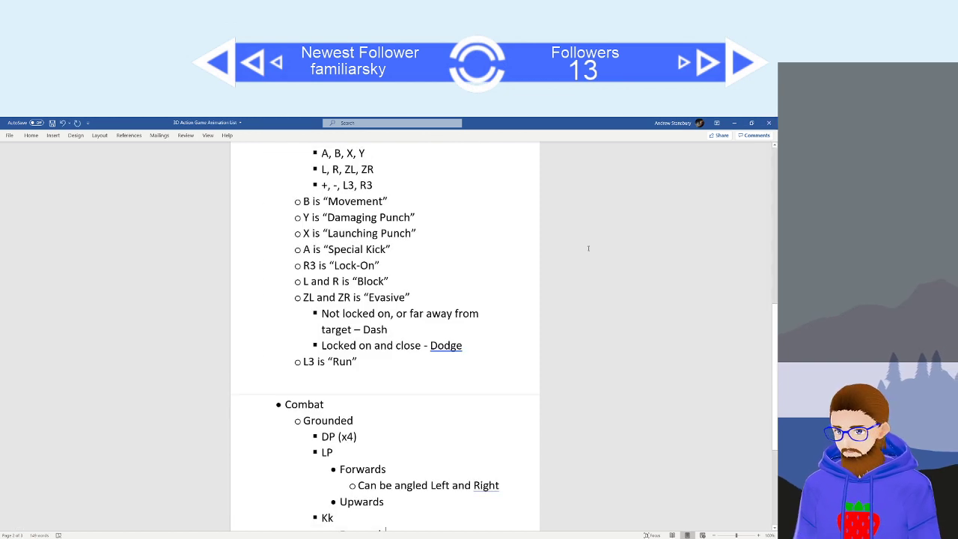
Add a paragraph above Combat explaining that special power increases with every attack made or received and releases all at once on a kick.
scroll(385, 528, down, 5)
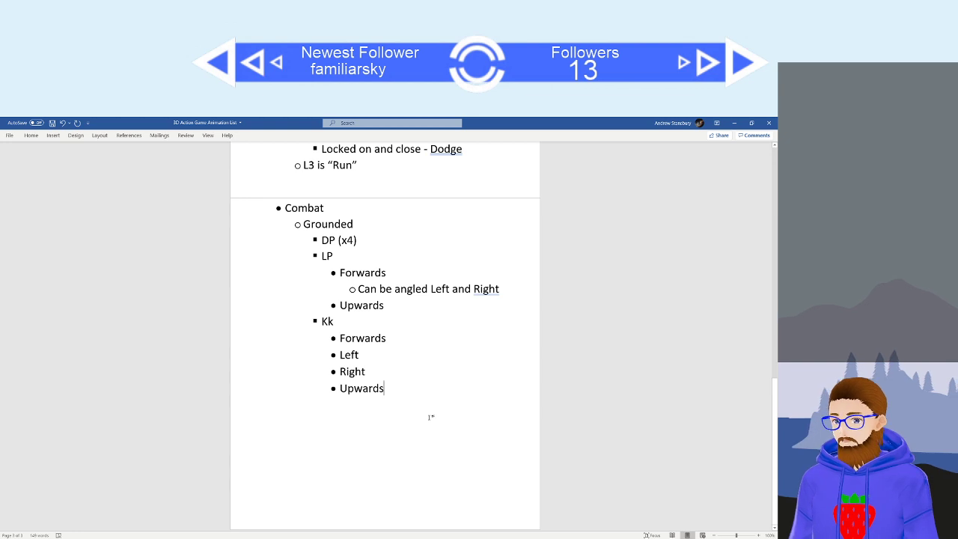
scroll(404, 438, up, 2)
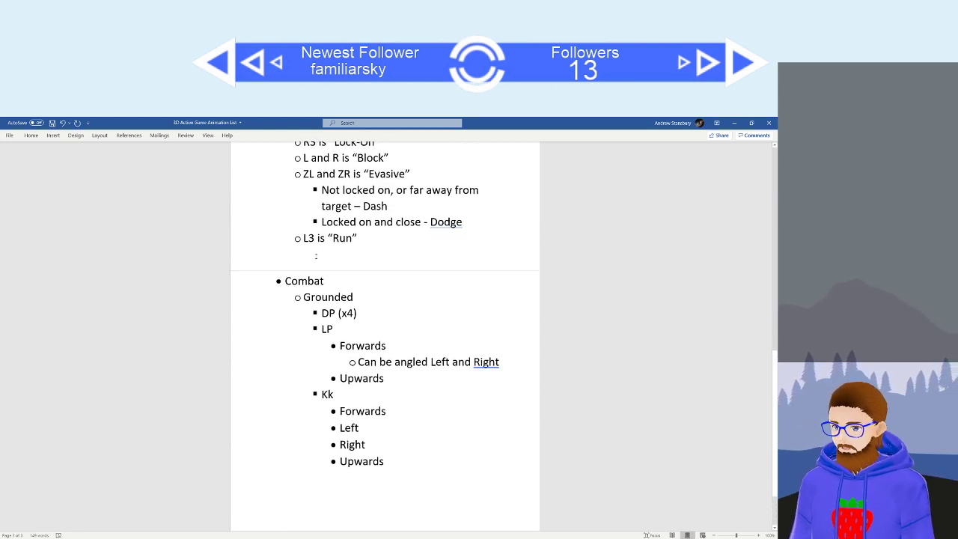
key(Return)
key(Return)
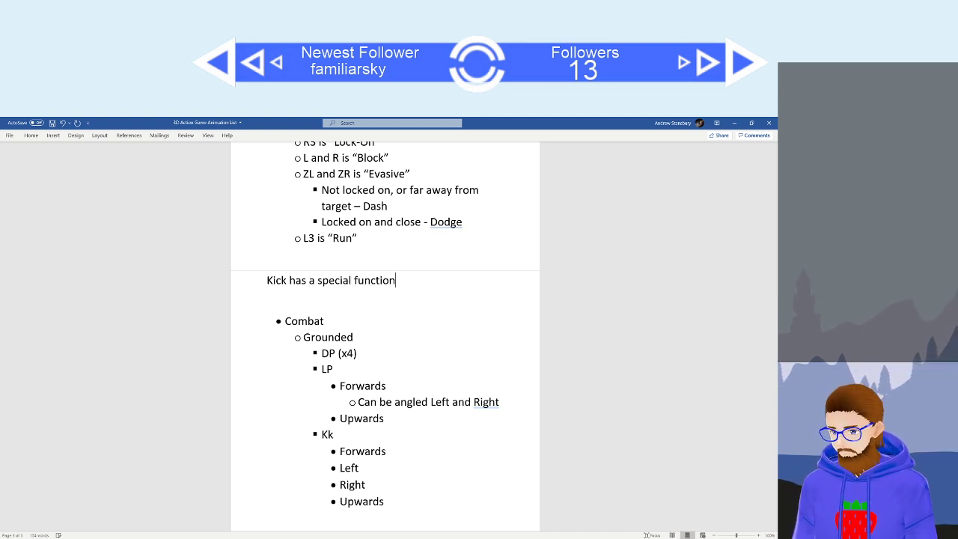
key(Return)
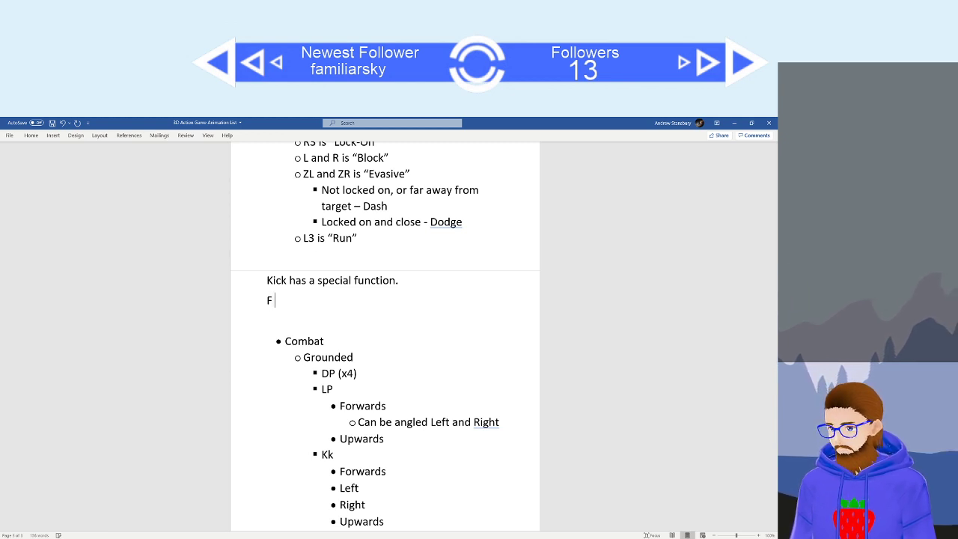
text(F)
key(BackSpace)
key(BackSpace)
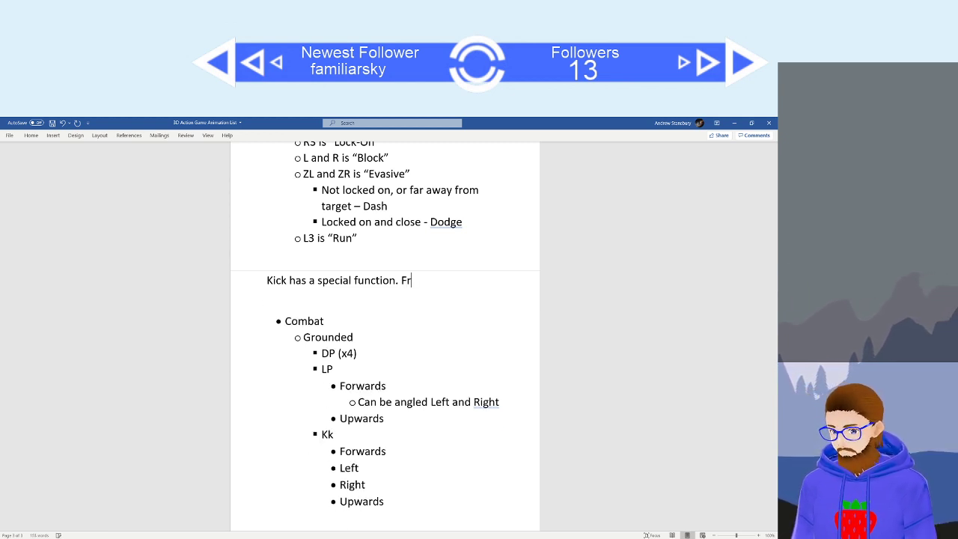
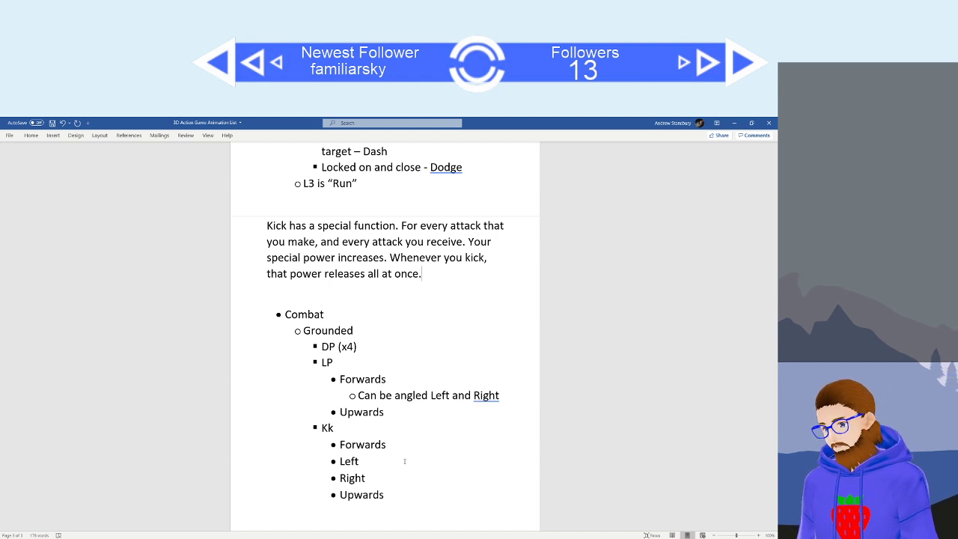
Delete the "Left" and "Right" sub-bullets under Kk and rename the Kk bullet "SPK Launch".
drag(340, 495, 340, 461)
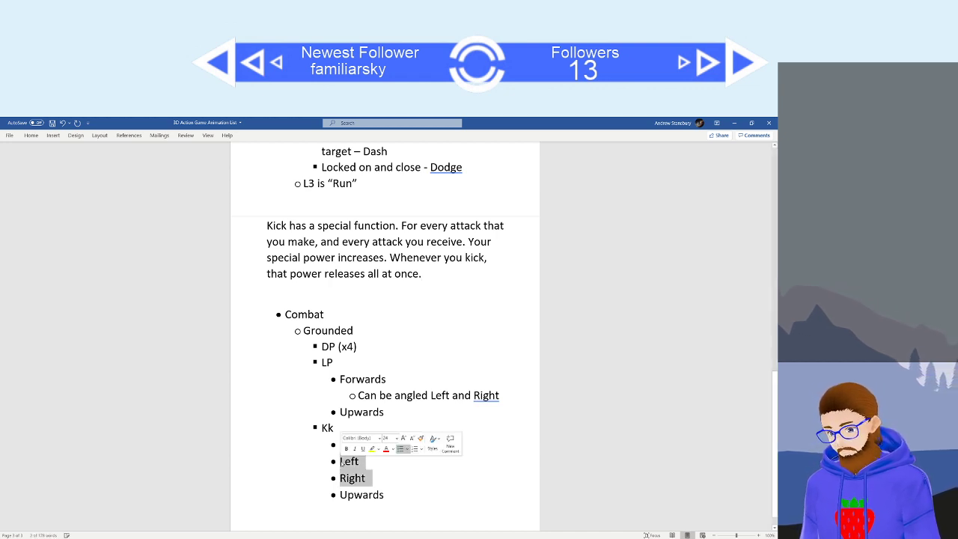
key(BackSpace)
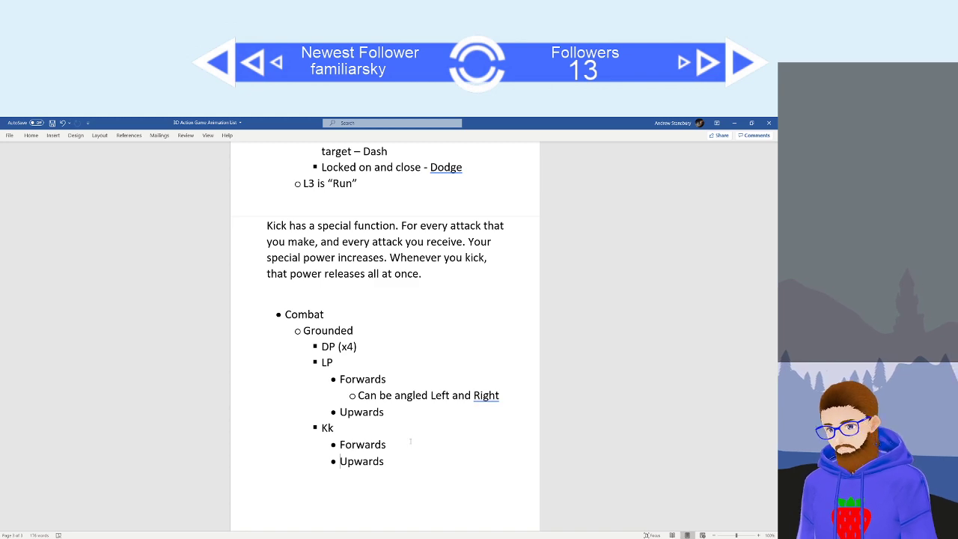
scroll(411, 442, up, 9)
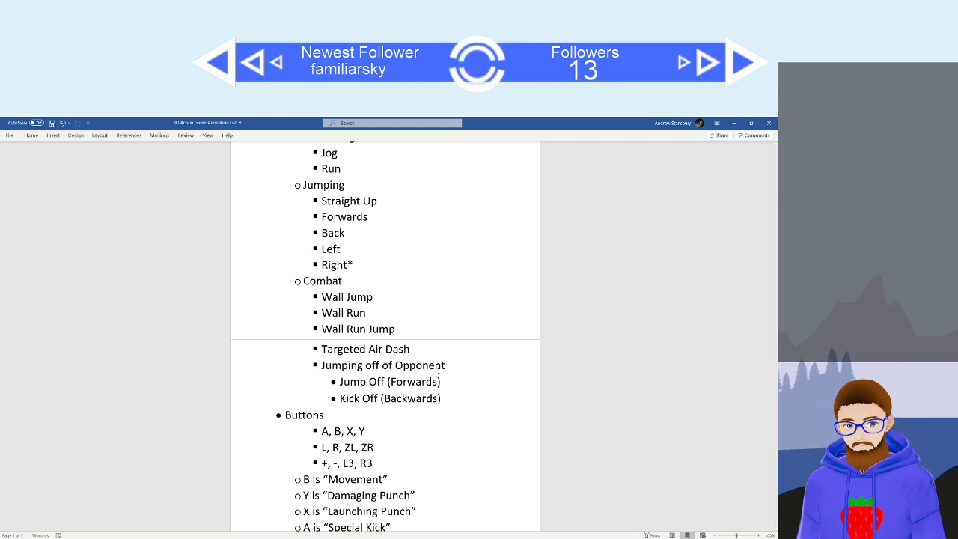
scroll(439, 367, down, 3)
scroll(439, 370, down, 8)
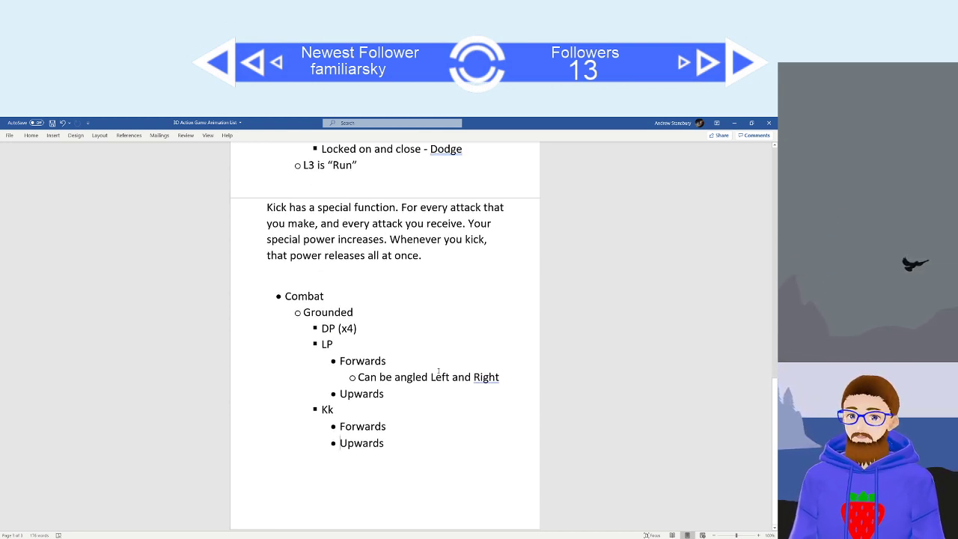
click(402, 443)
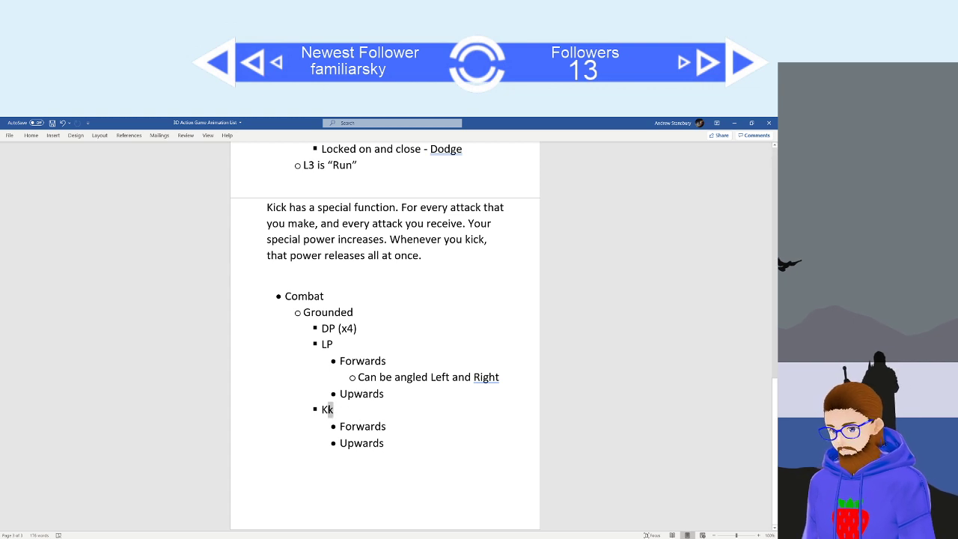
double_click(330, 409)
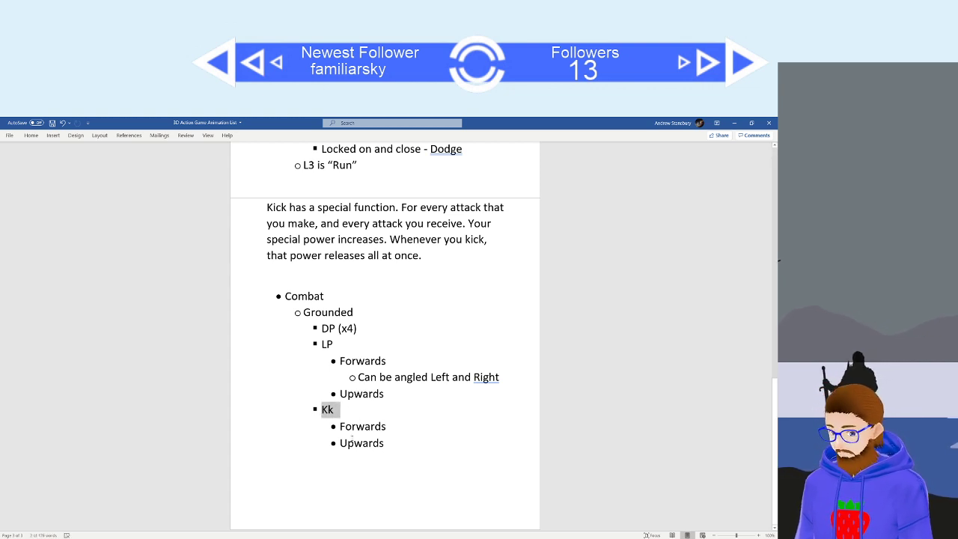
text(SP)
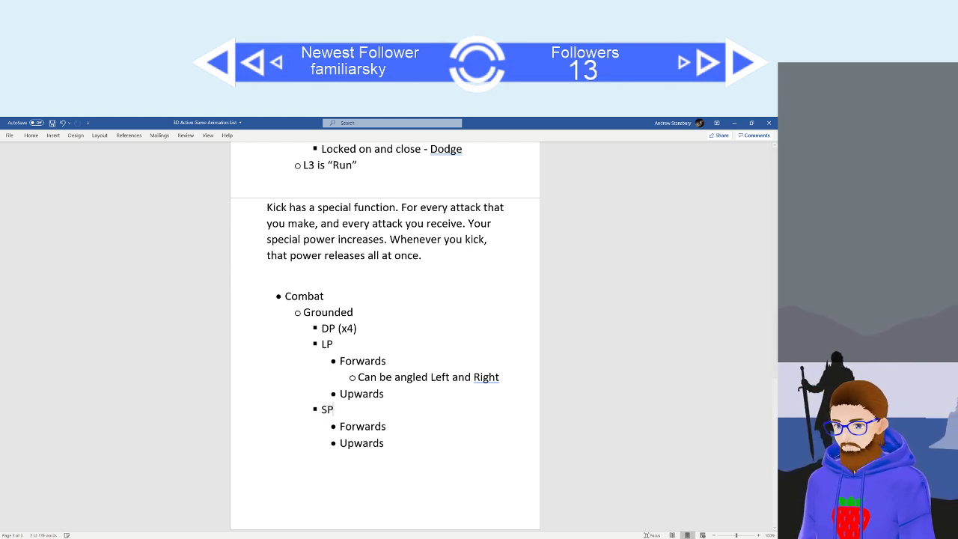
text(K )
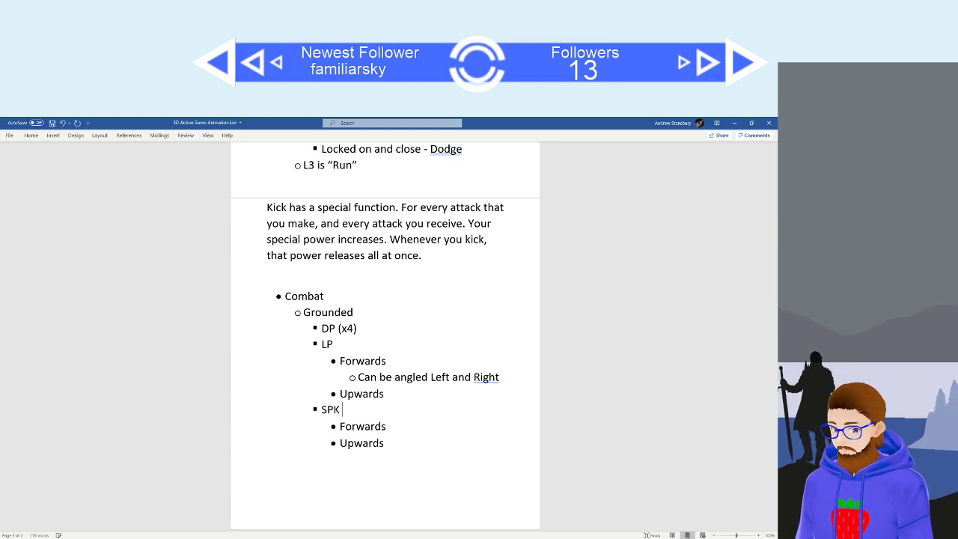
text(Launch)
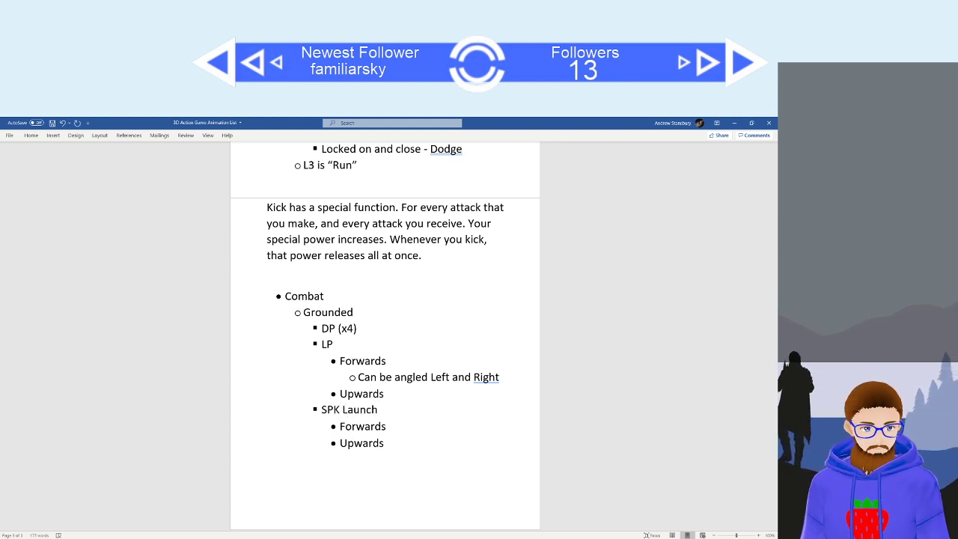
Add an empty bullet after the last Upwards entry, at the same level as SPK Launch.
key(Down)
key(Down)
key(Right)
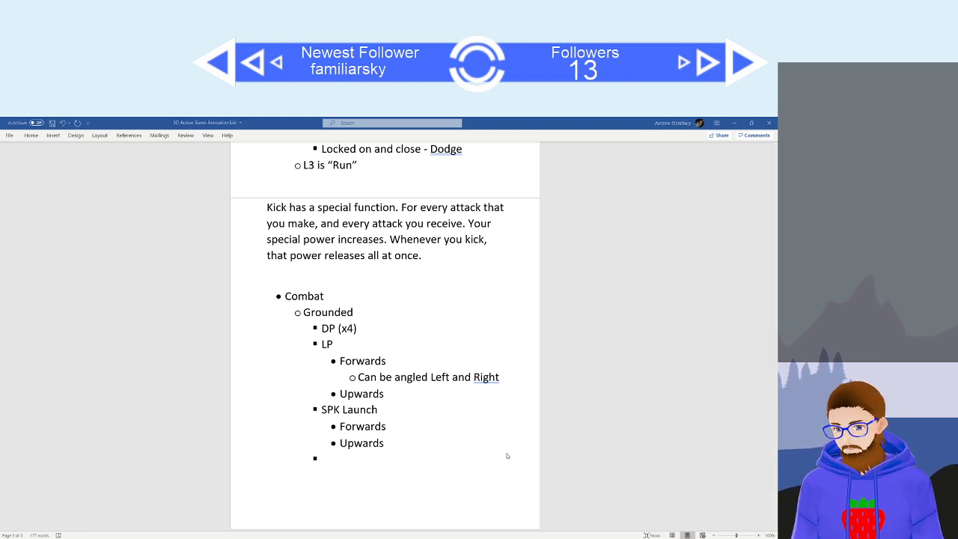
Add an "Into Floor" sub-bullet beneath Forwards in the grounded SPK Launch entry.
scroll(394, 462, up, 1)
scroll(392, 463, down, 1)
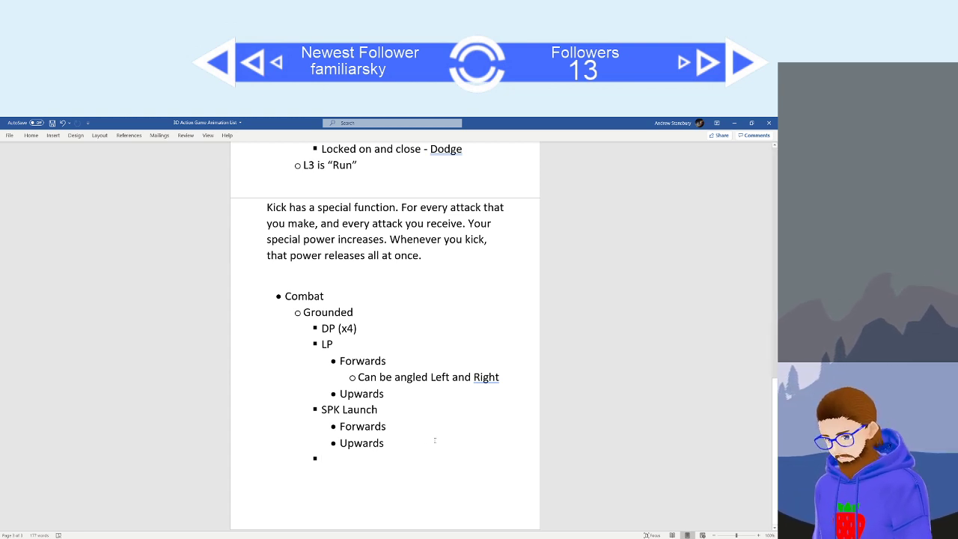
click(408, 427)
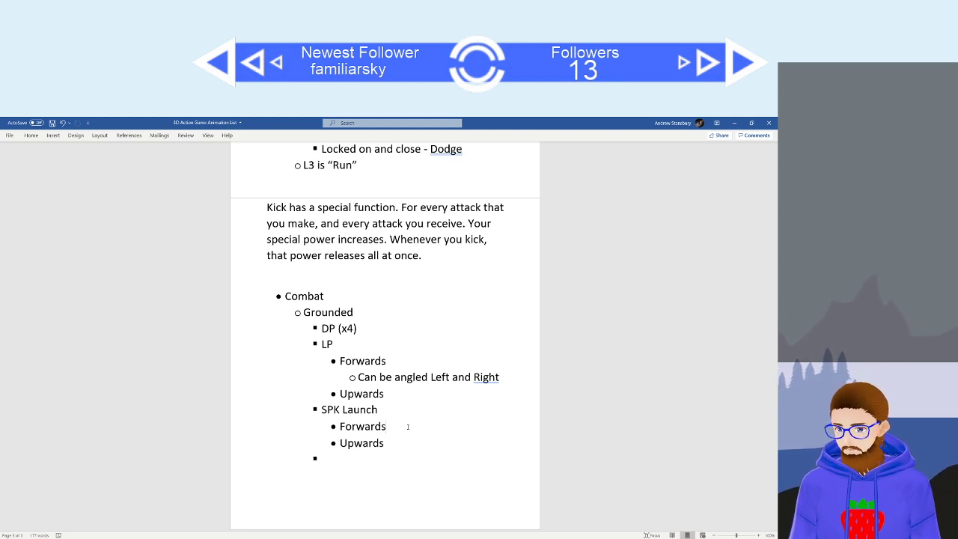
key(Return)
key(Tab)
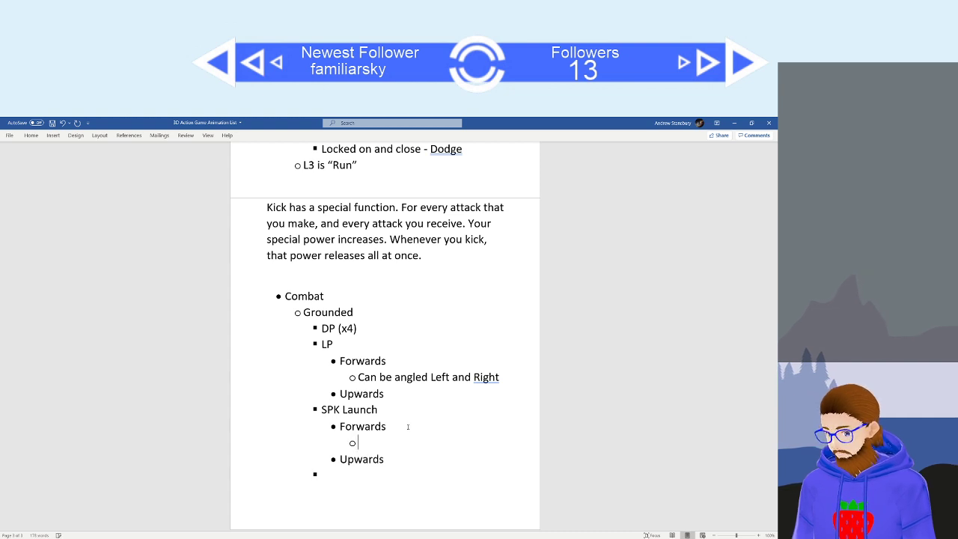
text(Into Flo)
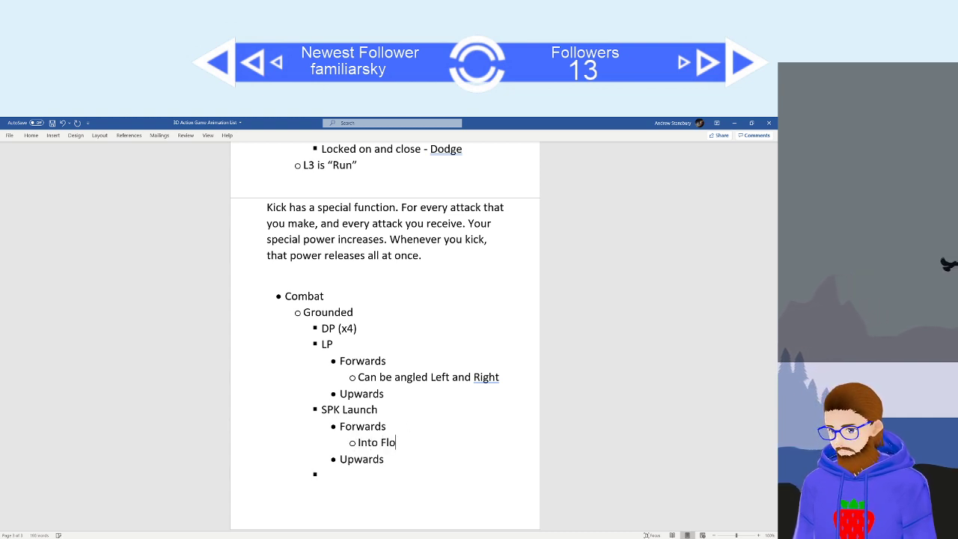
text(or)
Add a "Can be angled Left and Right" bullet directly after Into Floor, at the same level.
key(Return)
text(C)
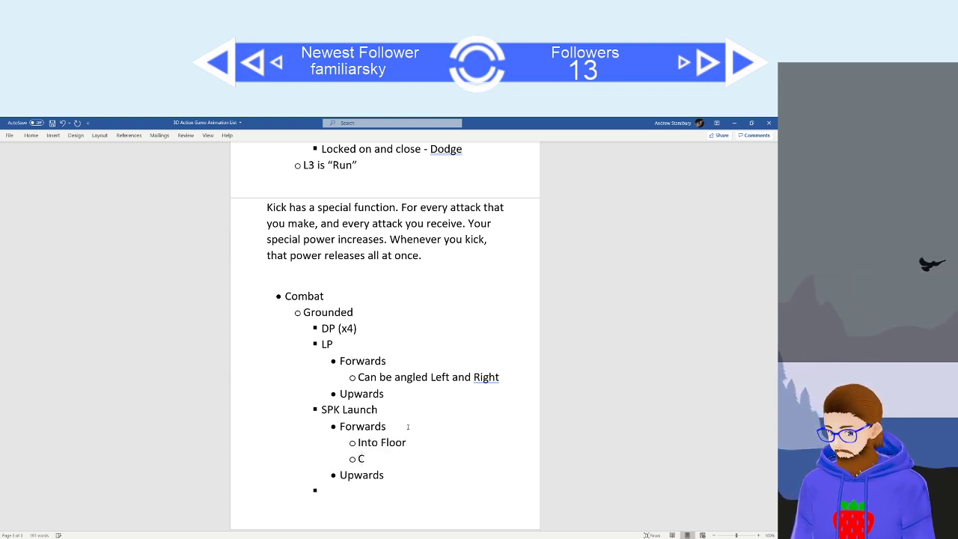
text(an be ang)
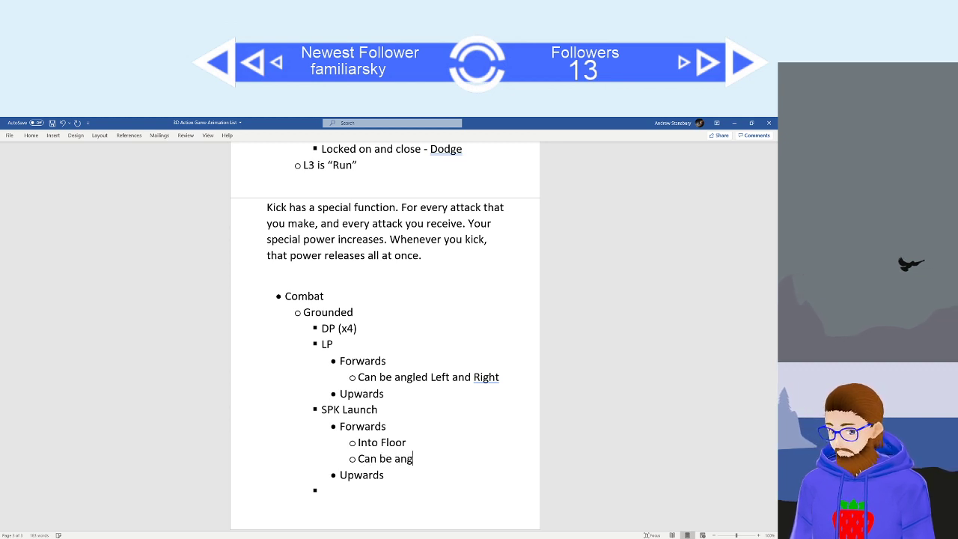
text(led Left )
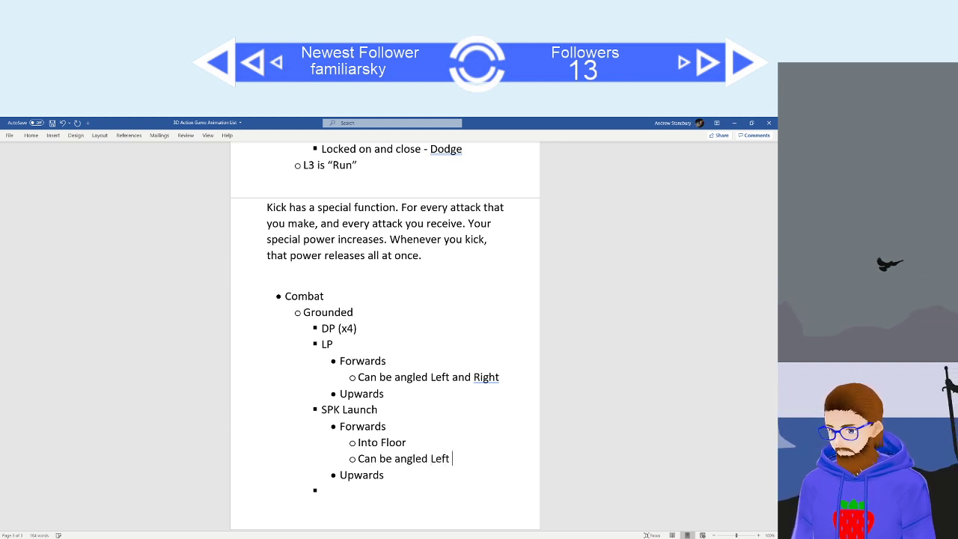
text(and Ri)
text(yt)
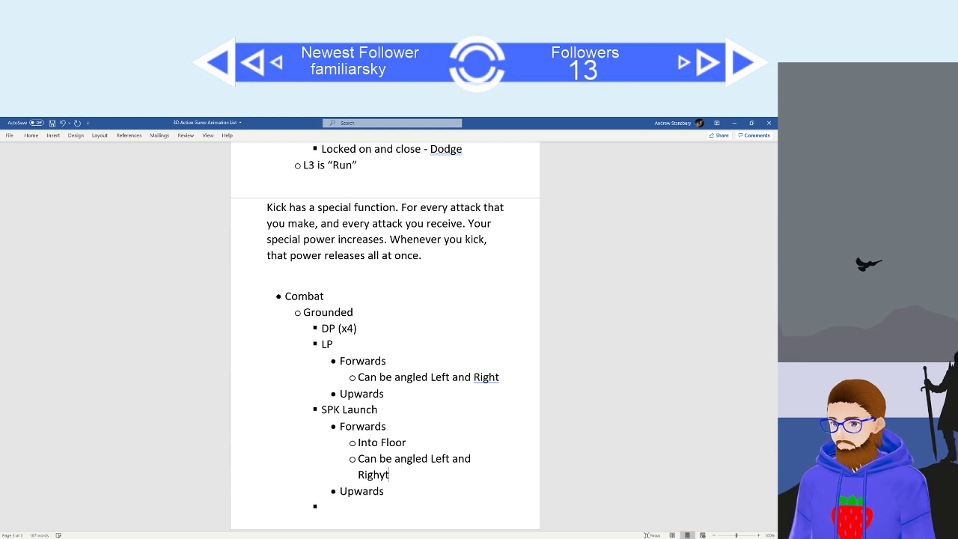
key(BackSpace)
key(BackSpace)
text(t)
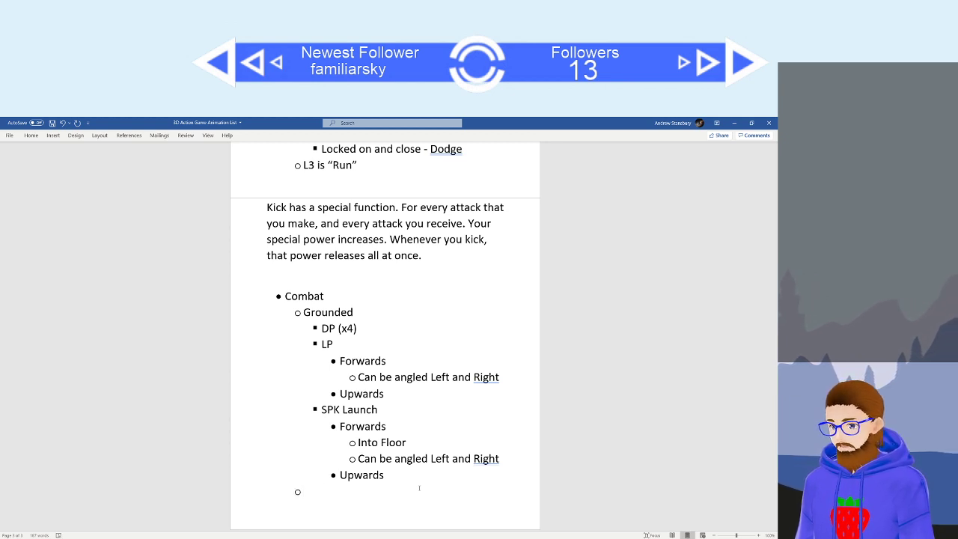
Turn the empty last bullet into an "Air" entry at the Grounded level, with "DP (x4)" as its first sub-bullet.
text(r)
key(Return)
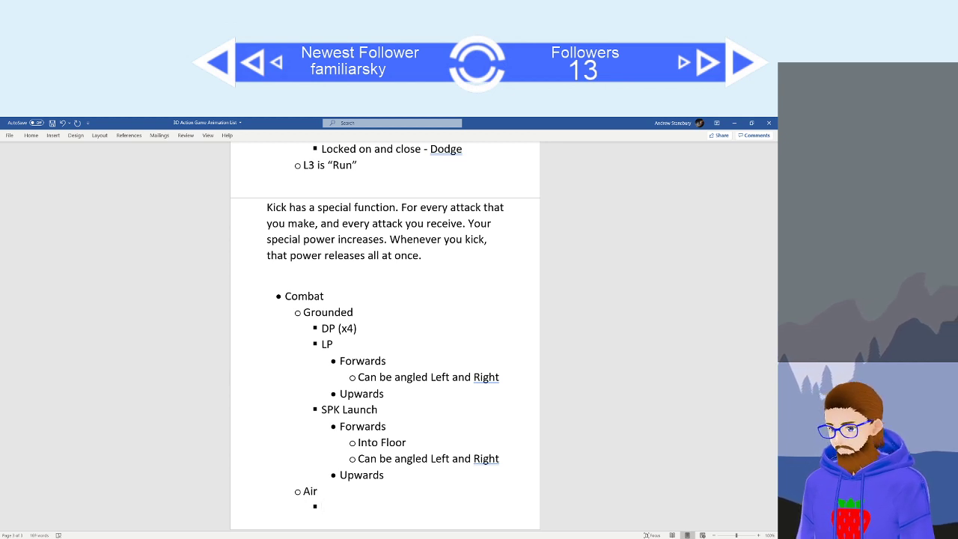
scroll(368, 524, down, 1)
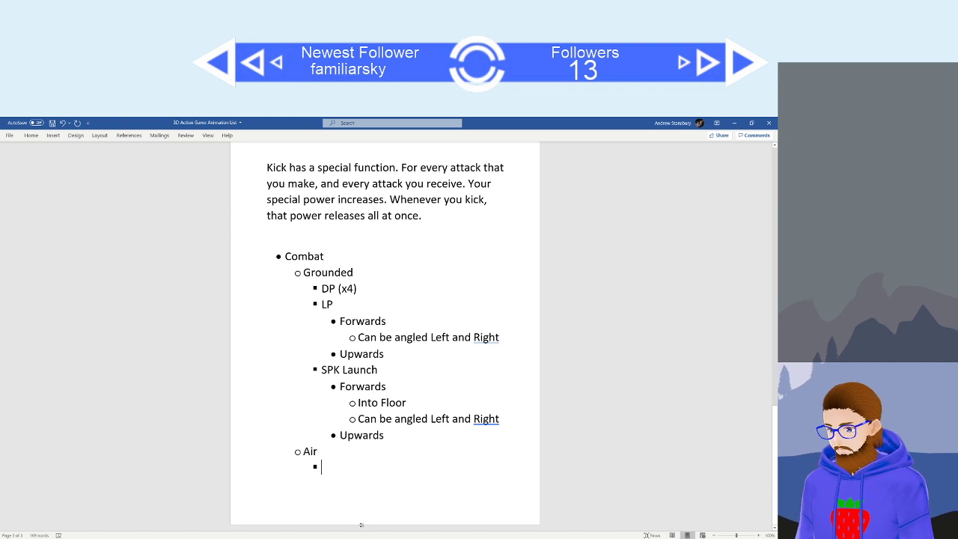
scroll(363, 524, up, 1)
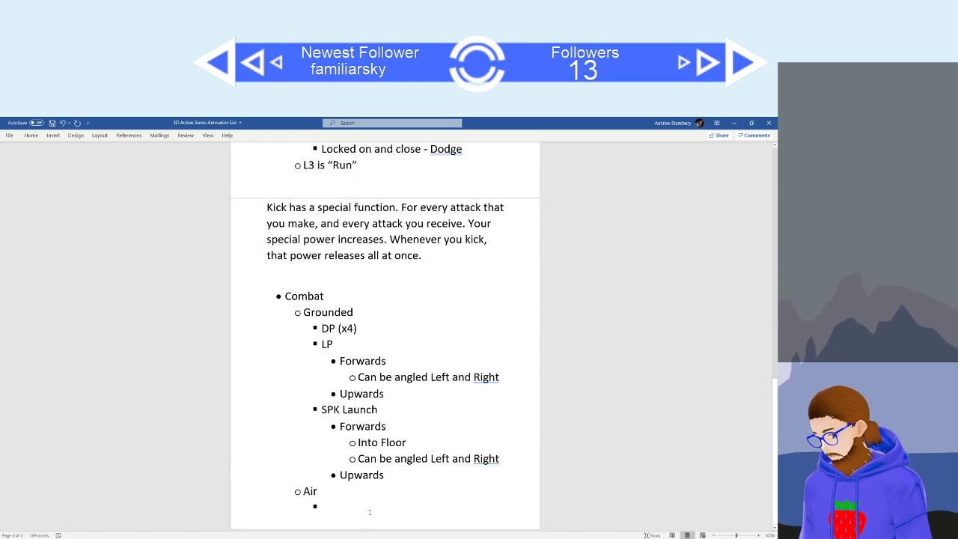
text(DP)
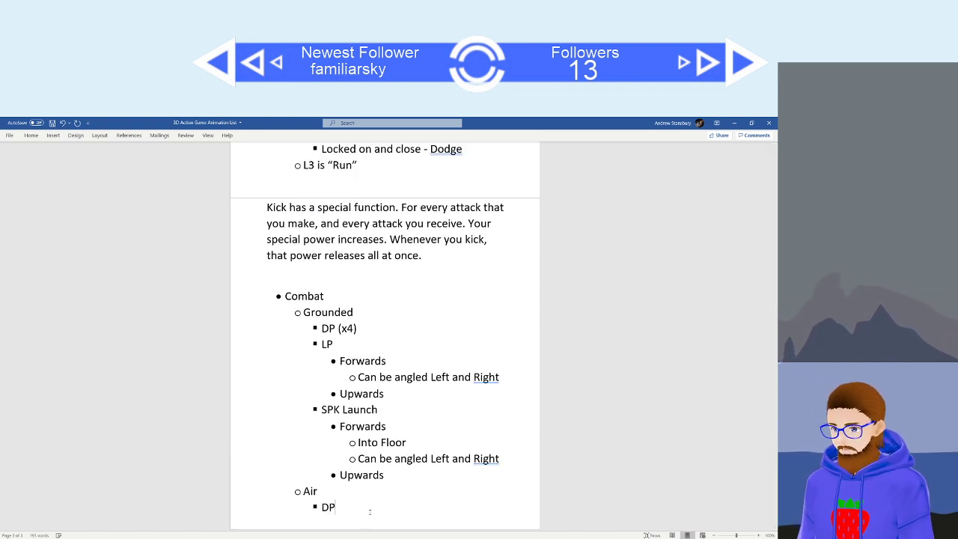
text( (x4)
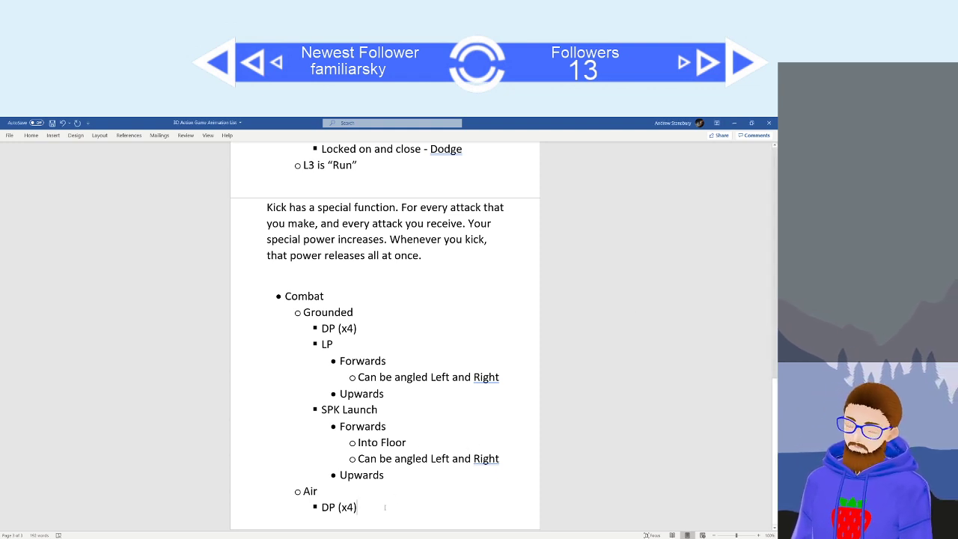
Add an "LP" bullet after DP (x4) in the Air section, with "Forwards" and "Downwards" as sub-bullets.
key(Return)
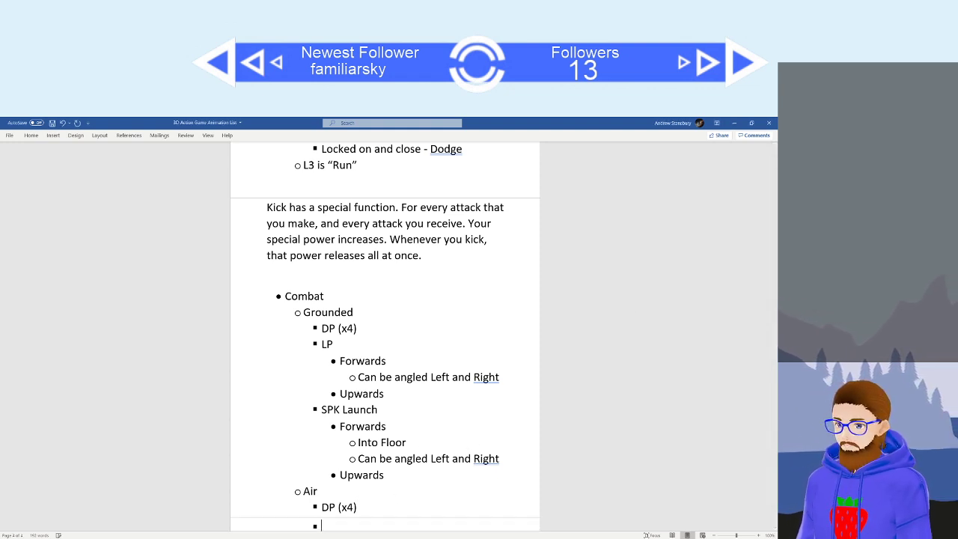
scroll(395, 466, down, 2)
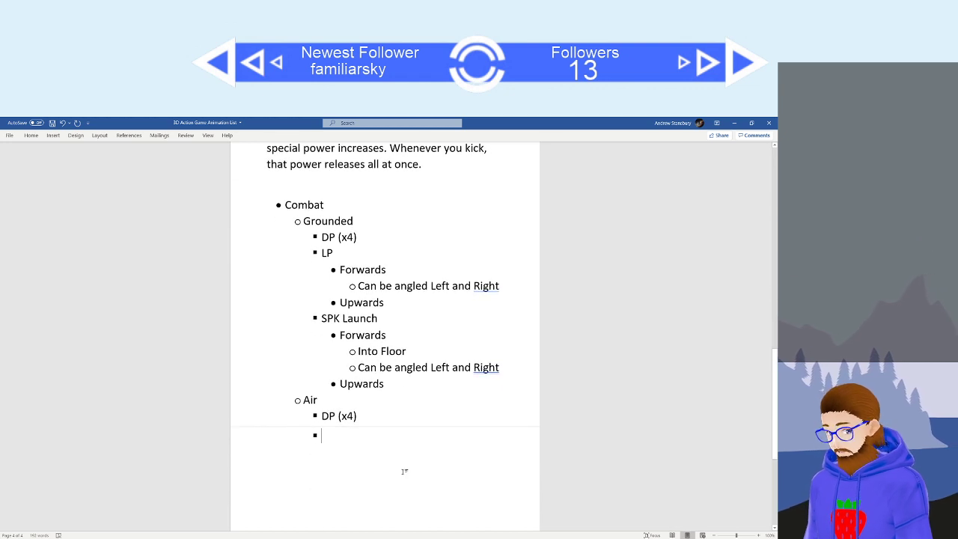
text(LP)
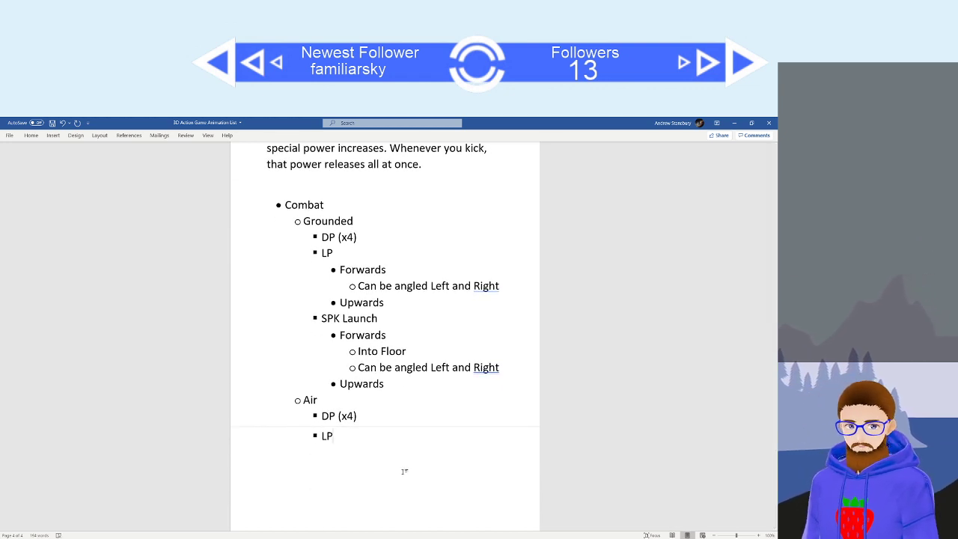
key(Return)
key(Tab)
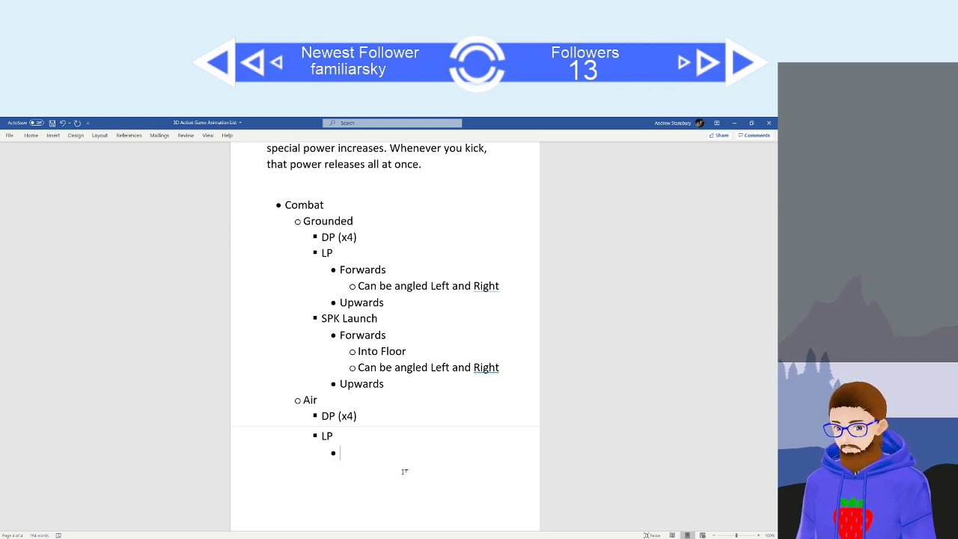
text(Foraw)
key(BackSpace)
key(BackSpace)
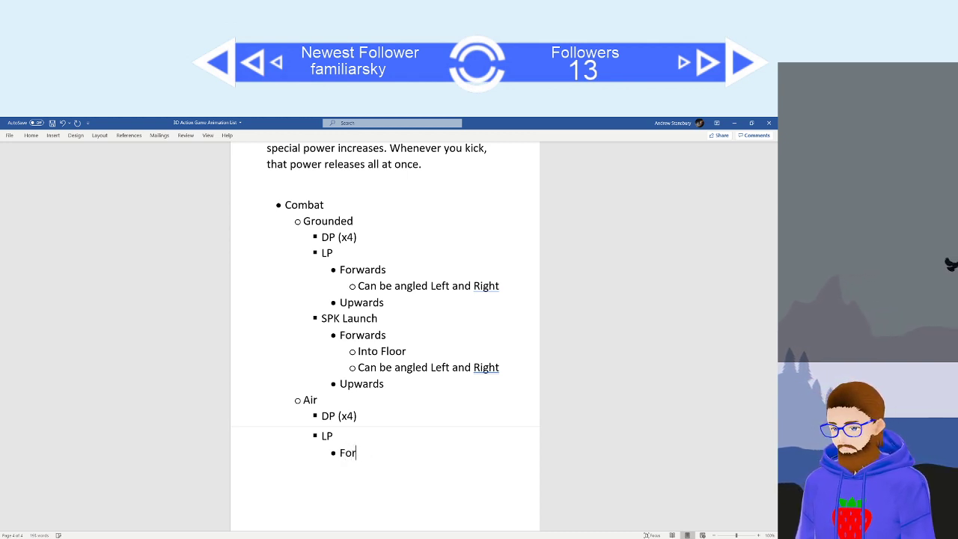
text(r)
key(BackSpace)
text(wards)
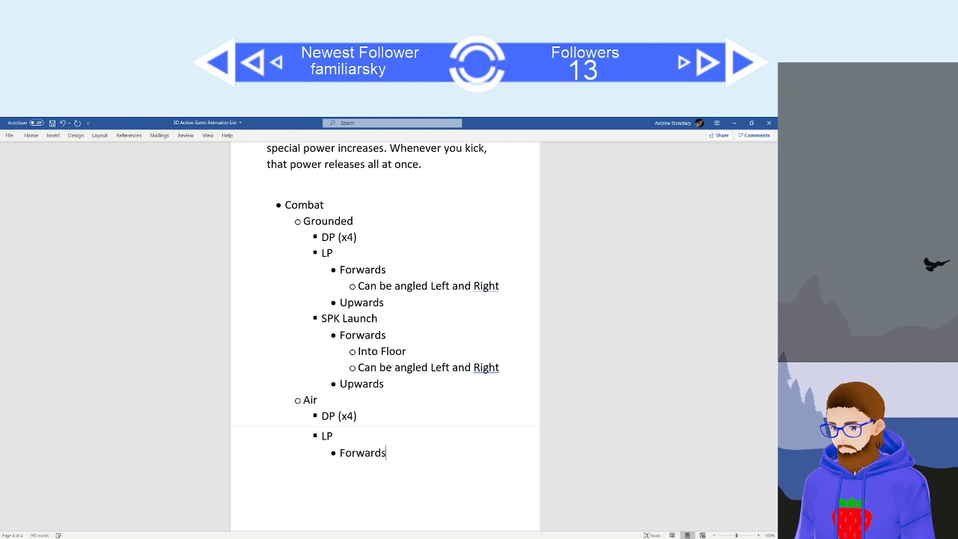
key(Return)
text(D)
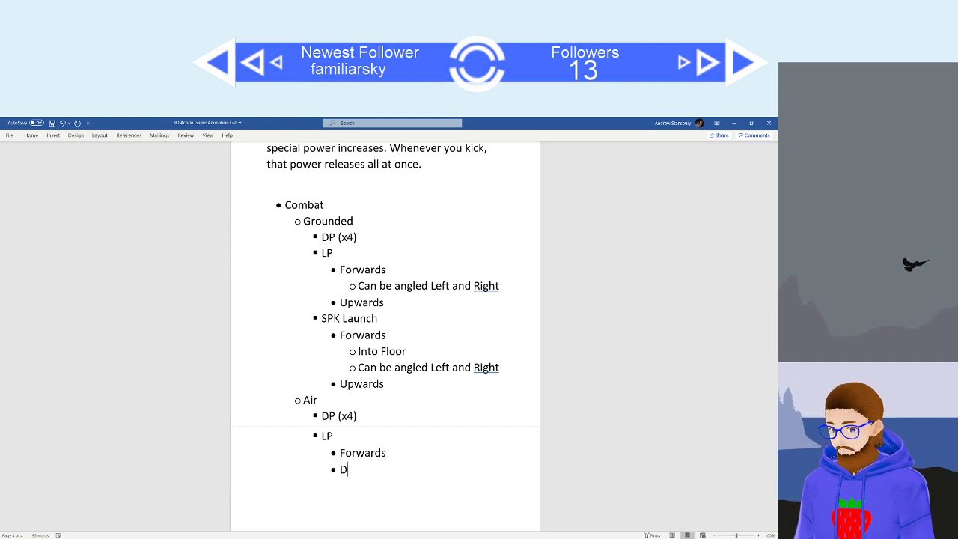
text(ownwards)
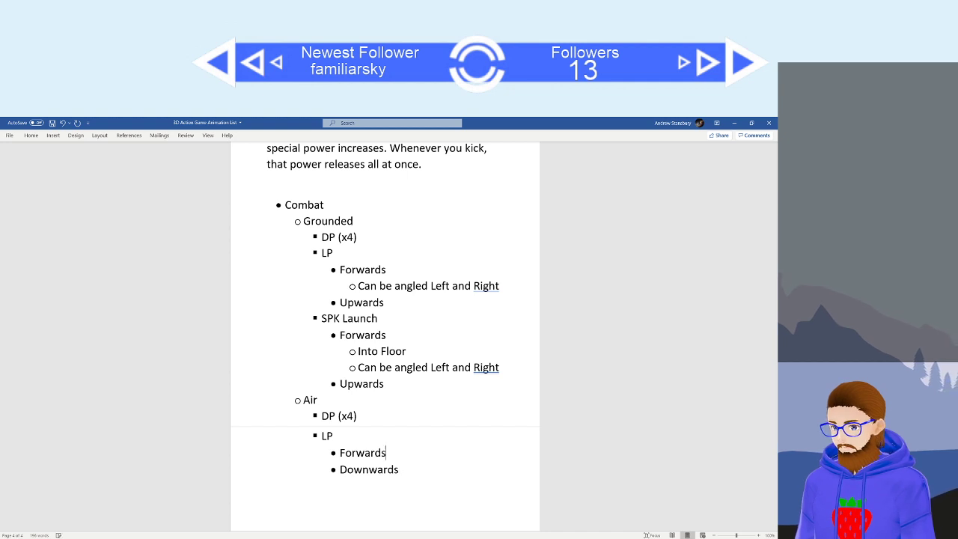
Insert a "Can be angled" sub-bullet beneath Forwards in the Air section's LP entry.
key(Up)
key(End)
key(Return)
key(Tab)
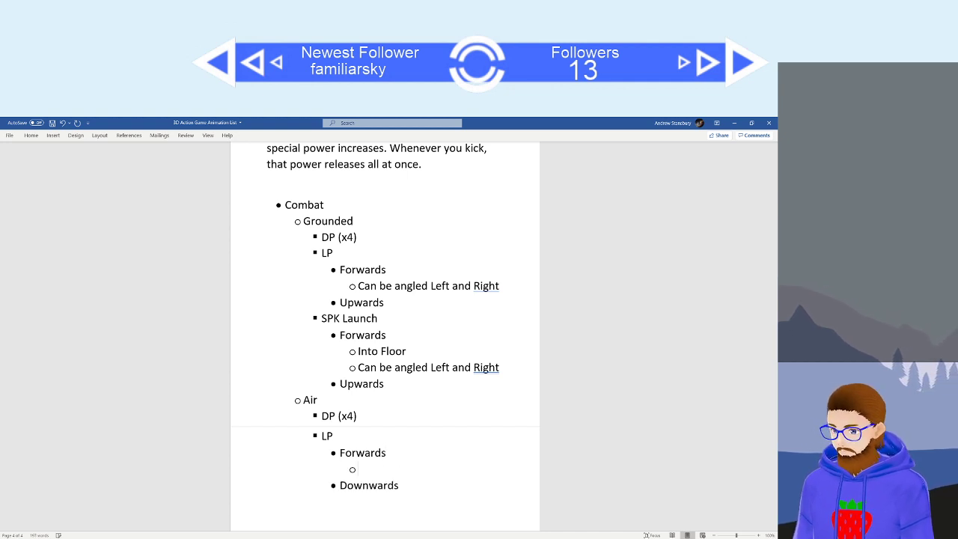
text(Can be angled)
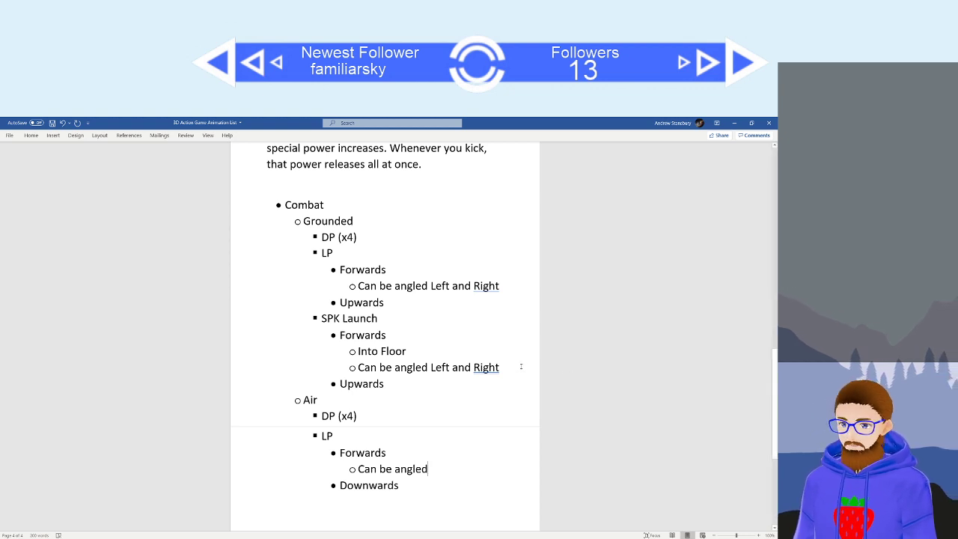
Delete "Left and Right" from the LP and SPK Launch angling notes in the Grounded section, leaving "Can be angled".
drag(500, 367, 430, 367)
key(BackSpace)
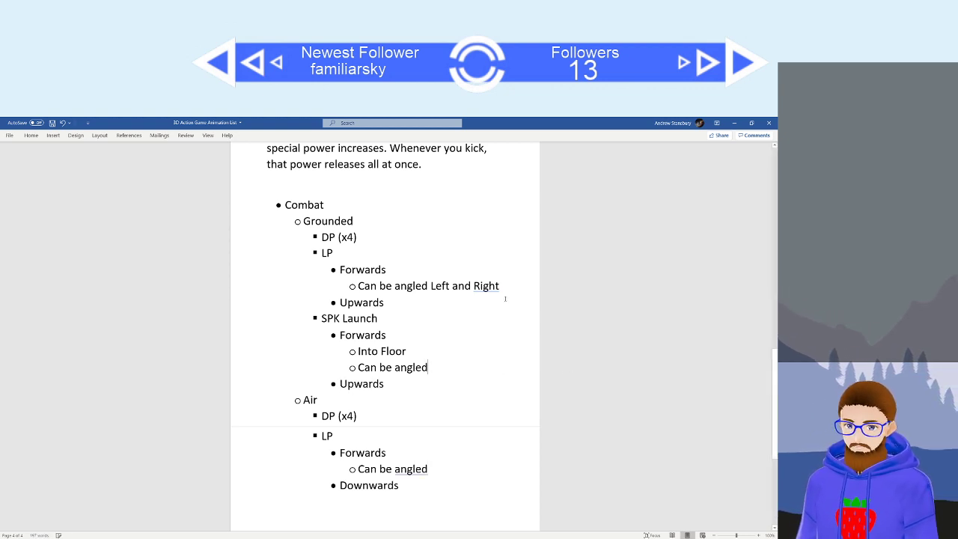
drag(500, 286, 430, 286)
key(BackSpace)
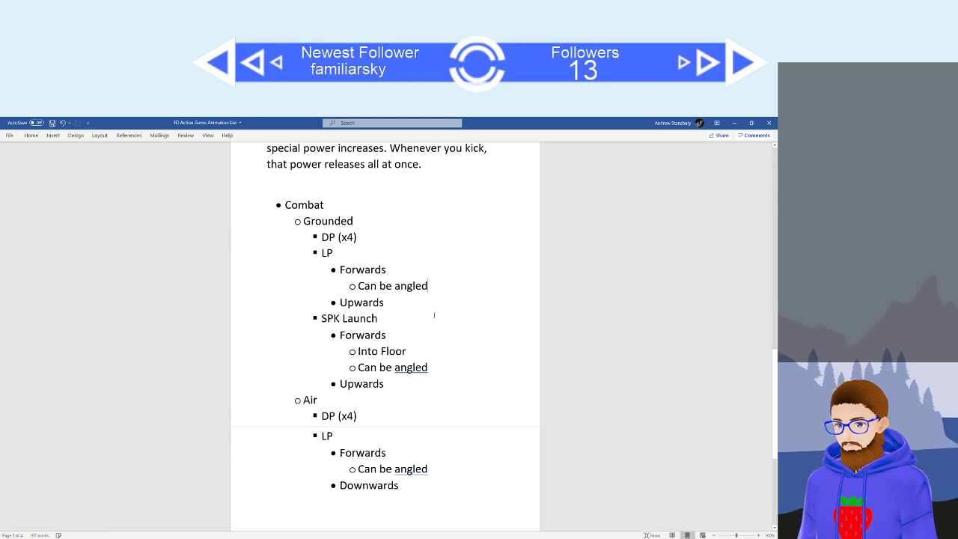
Add an "SPK Launch" bullet after Downwards in the Air section, at the LP level, followed by an empty bullet.
click(418, 496)
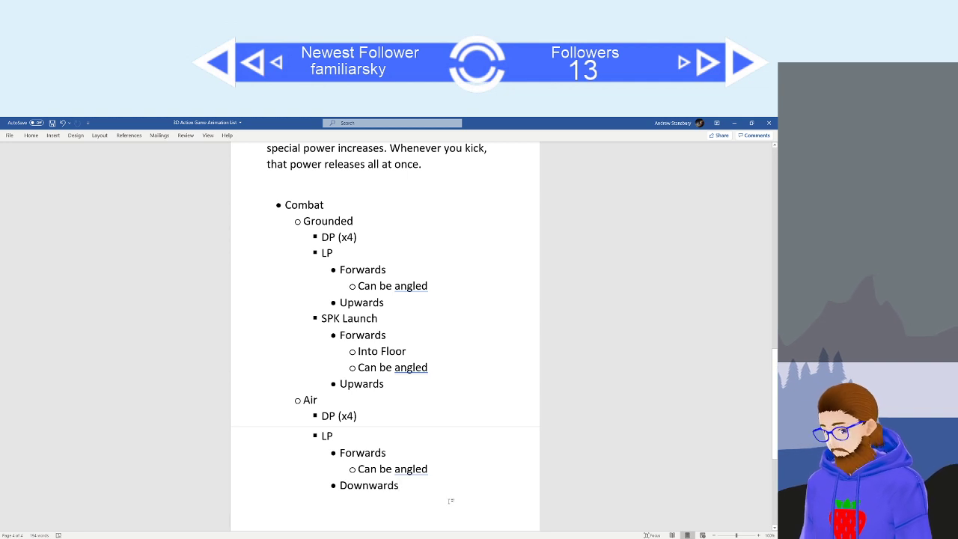
key(Return)
key(shift+Tab)
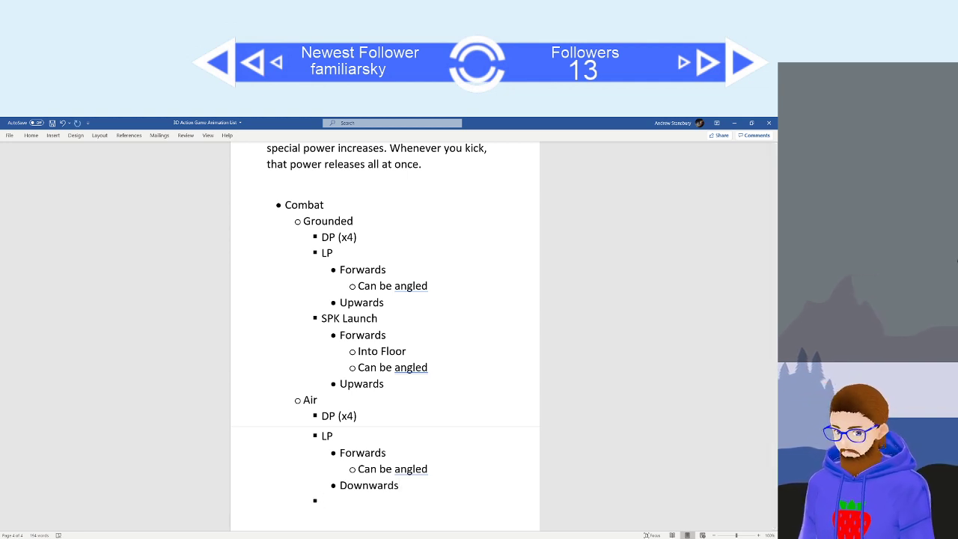
text(SPK L)
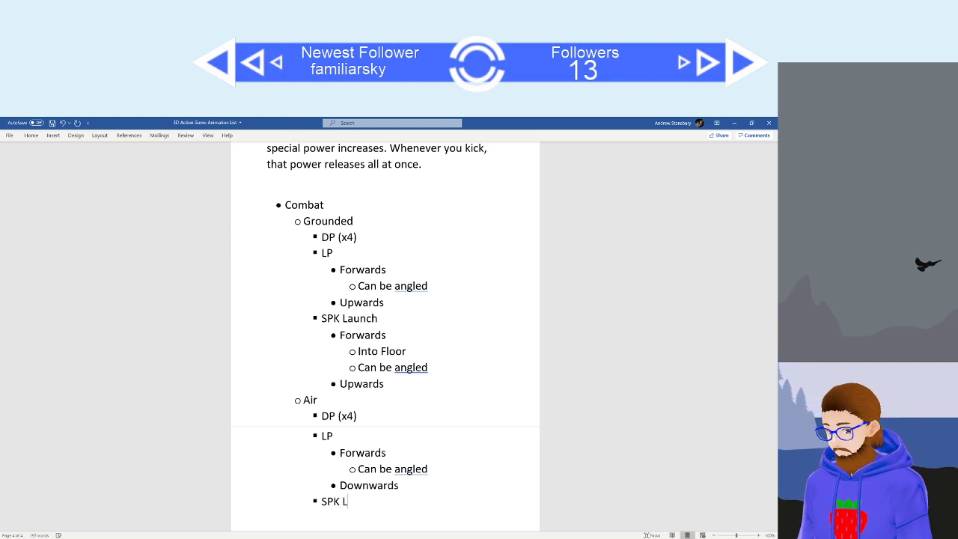
text(auch)
key(Return)
key(Tab)
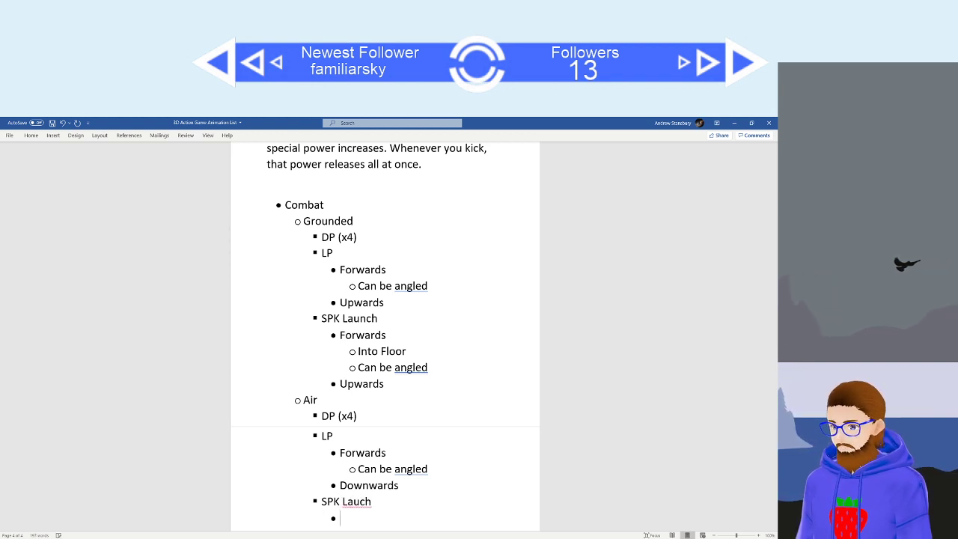
key(BackSpace)
key(BackSpace)
key(BackSpace)
key(BackSpace)
key(BackSpace)
key(BackSpace)
key(BackSpace)
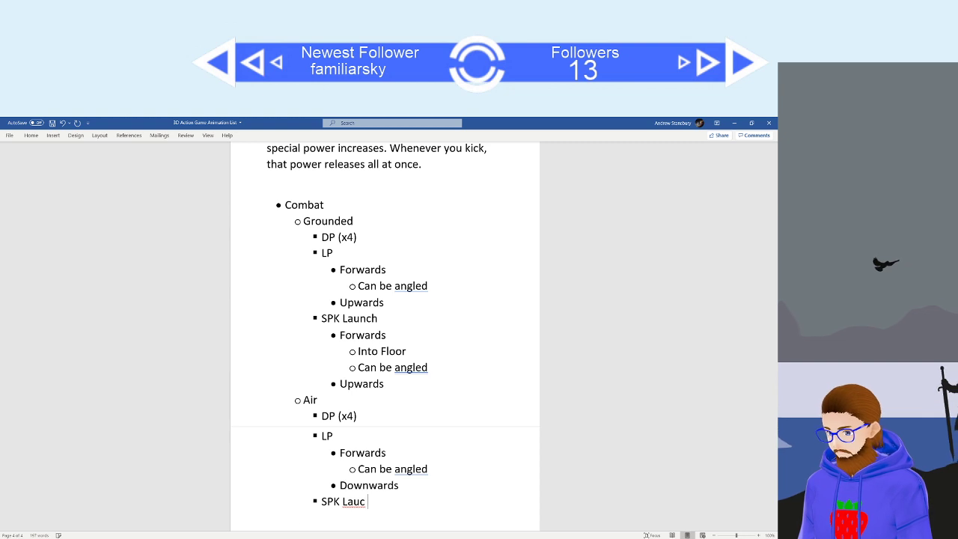
text(nch)
key(Down)
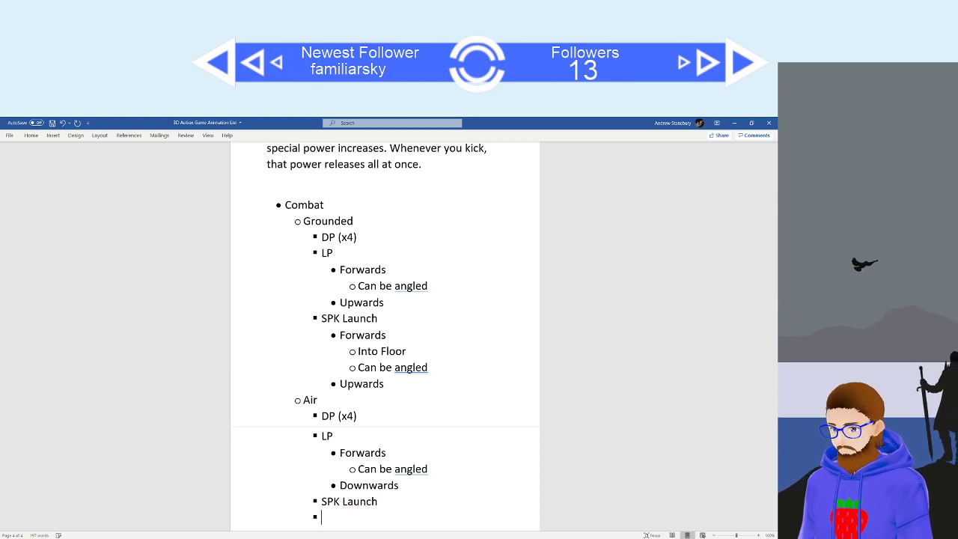
Add a "Forwards" sub-bullet under SPK Launch in the Air section, with "Can be angled" nested beneath it.
key(Tab)
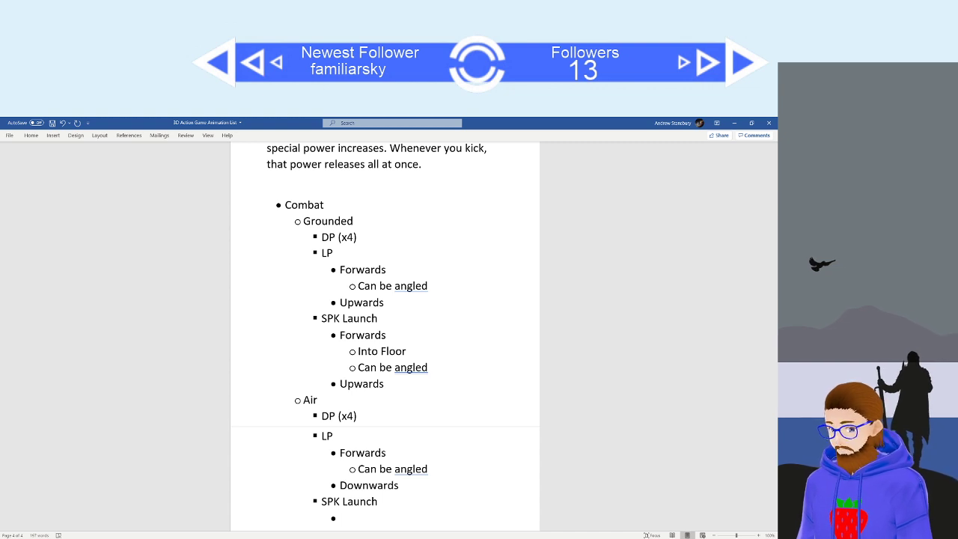
text(Forawar)
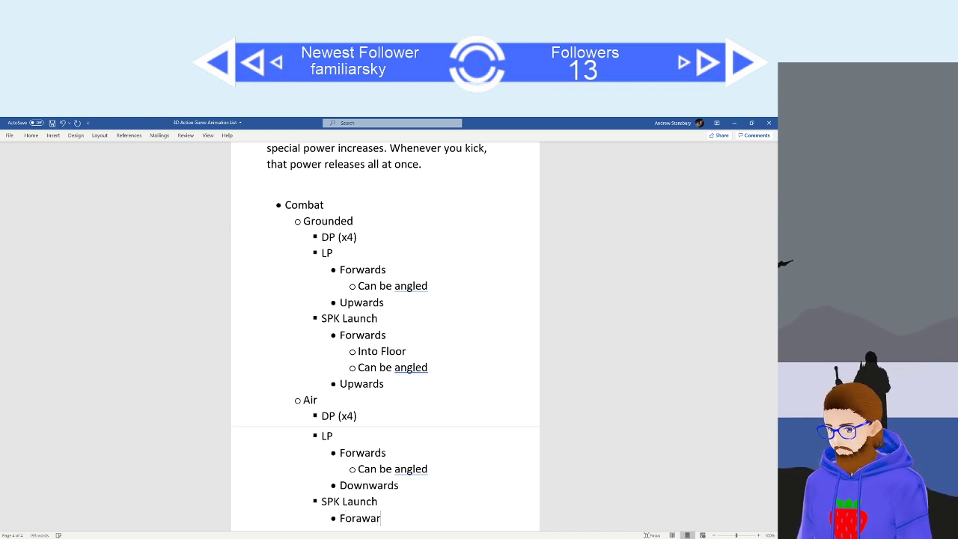
text(ds)
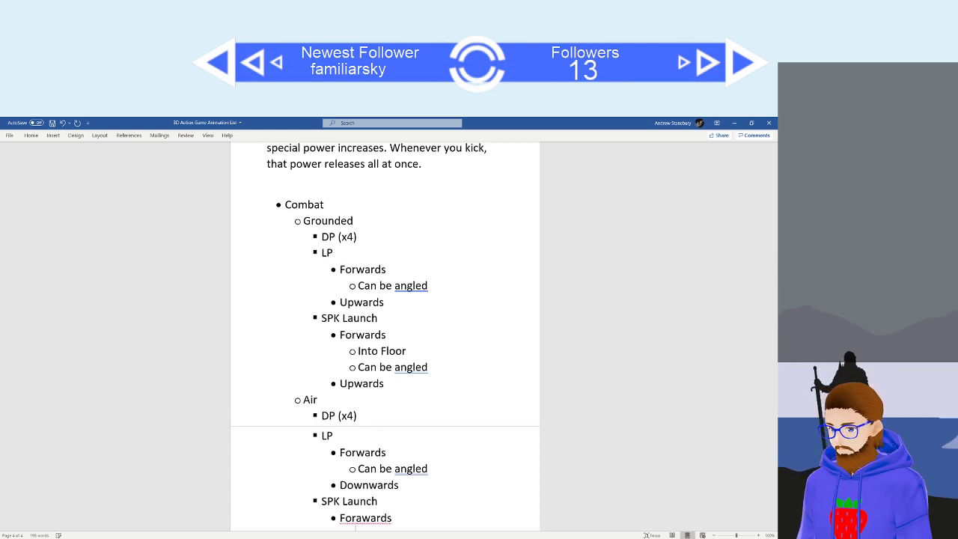
key(Return)
text(c)
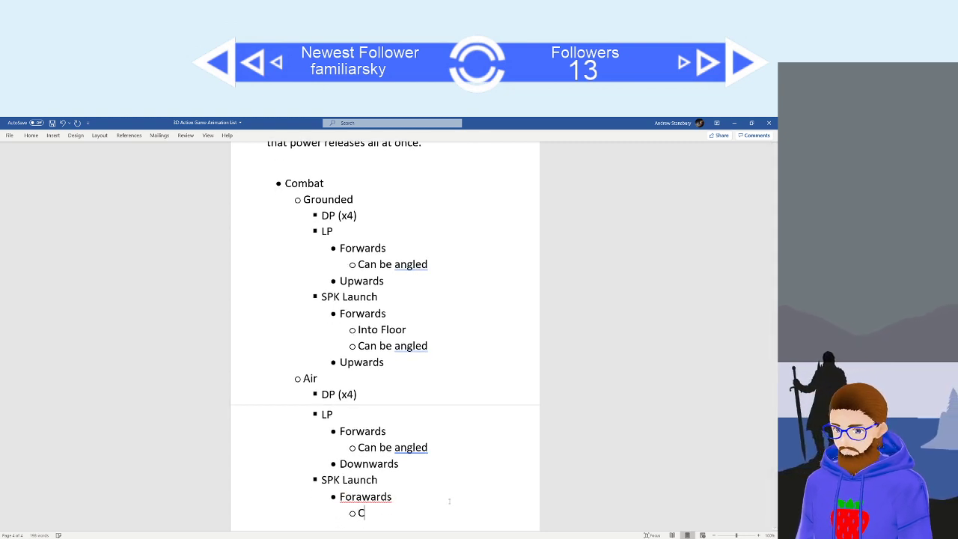
text(an be angle)
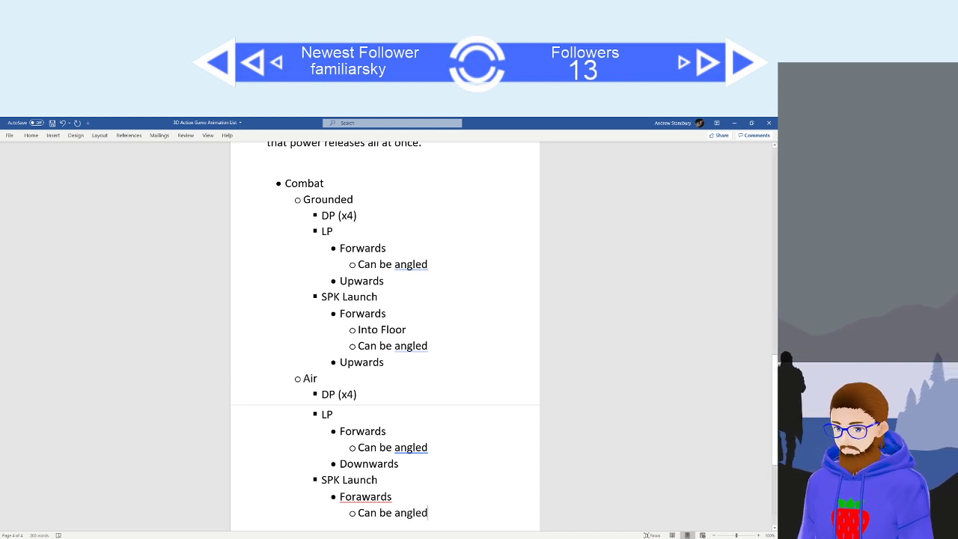
text(d)
click(357, 496)
key(BackSpace)
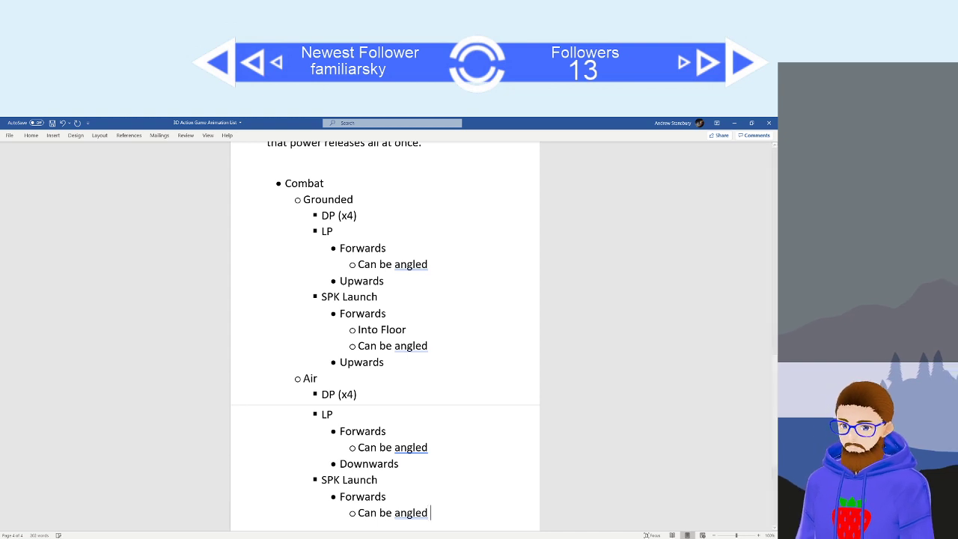
Add a "Downwards" bullet at the Forwards level of the Air section's SPK Launch entry.
key(Return)
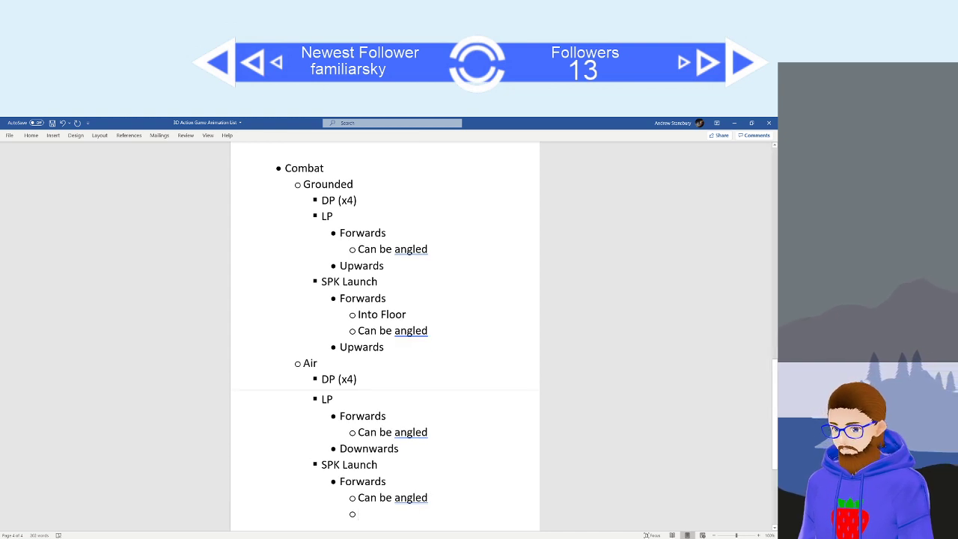
text(D)
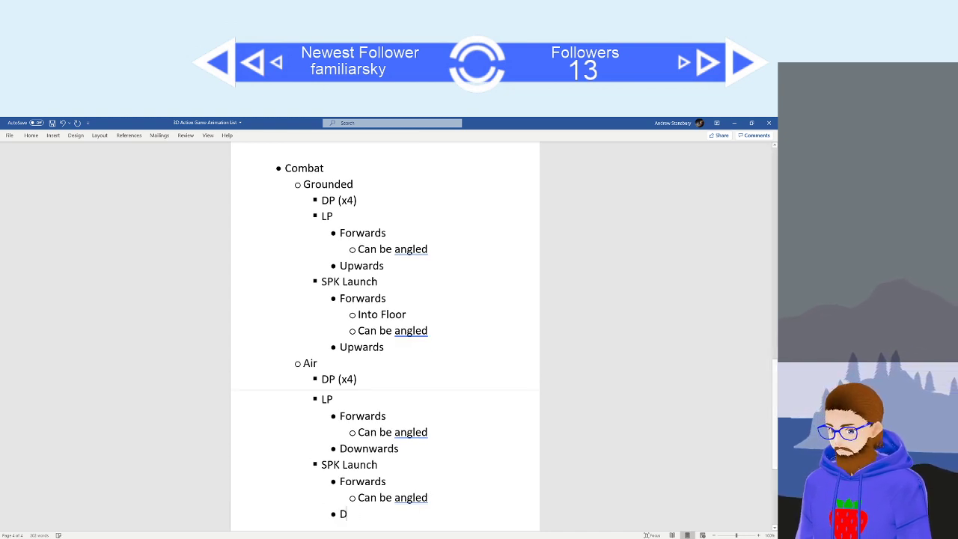
text(ownwards)
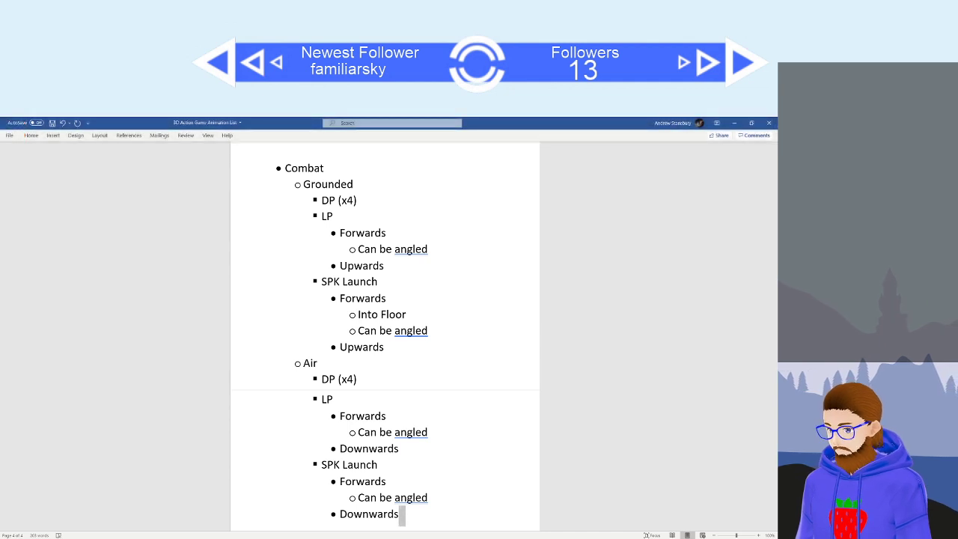
click(399, 516)
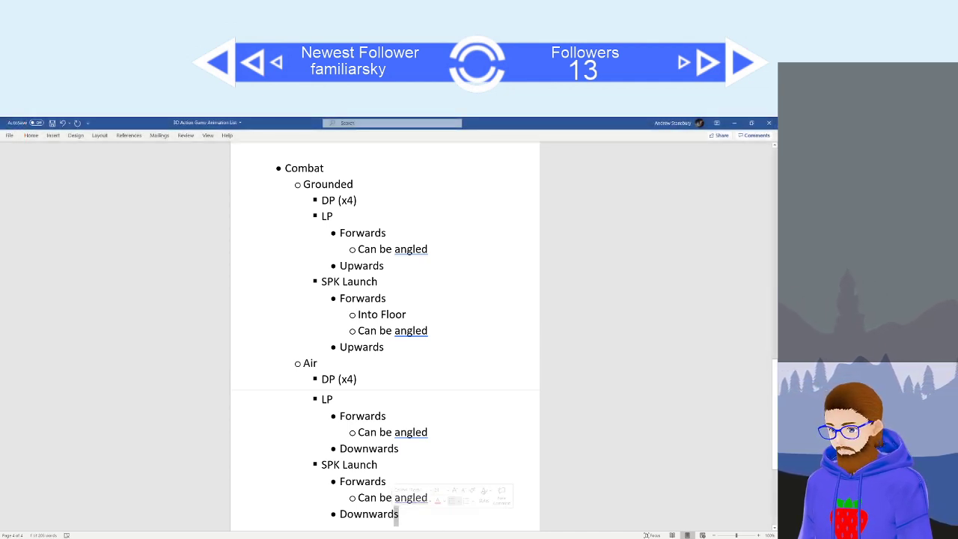
drag(398, 517, 359, 516)
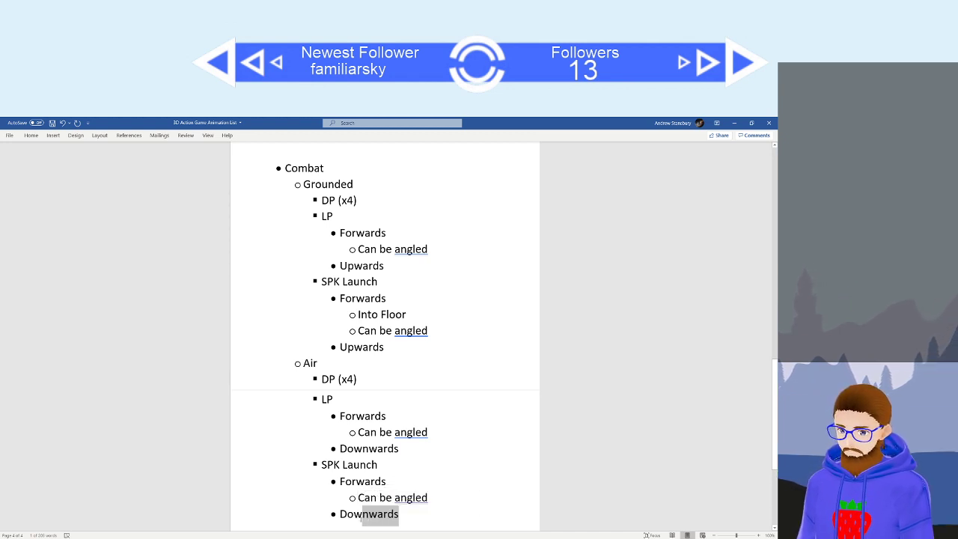
drag(398, 517, 369, 516)
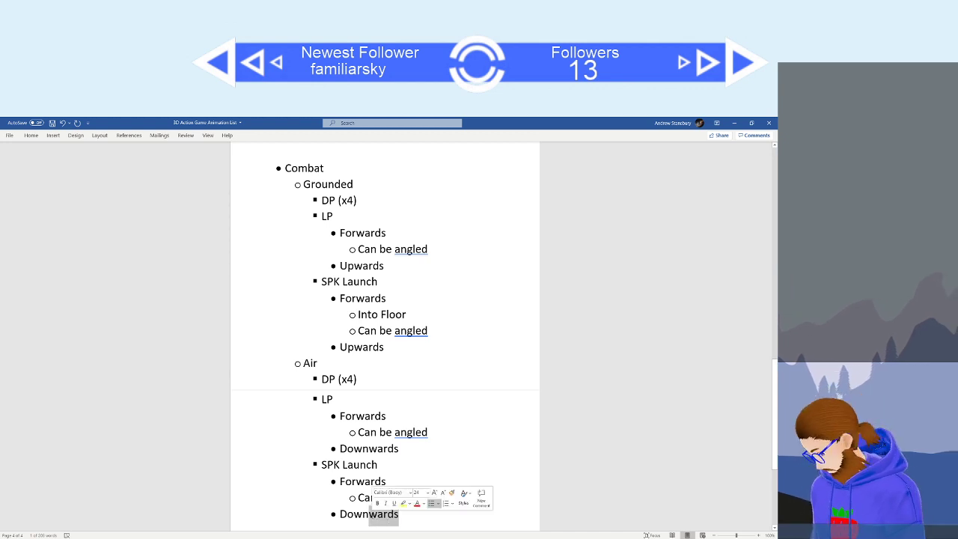
triple_click(373, 517)
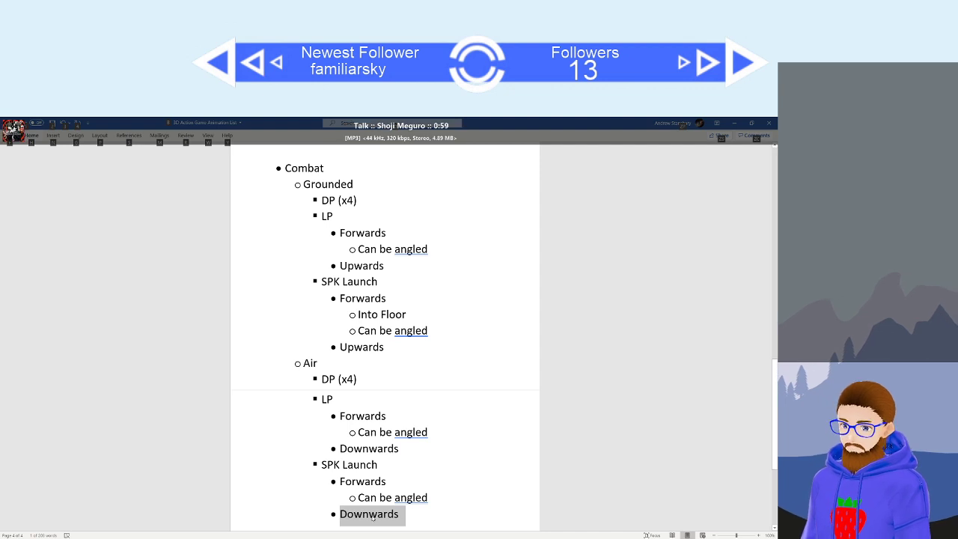
key(ctrl+a)
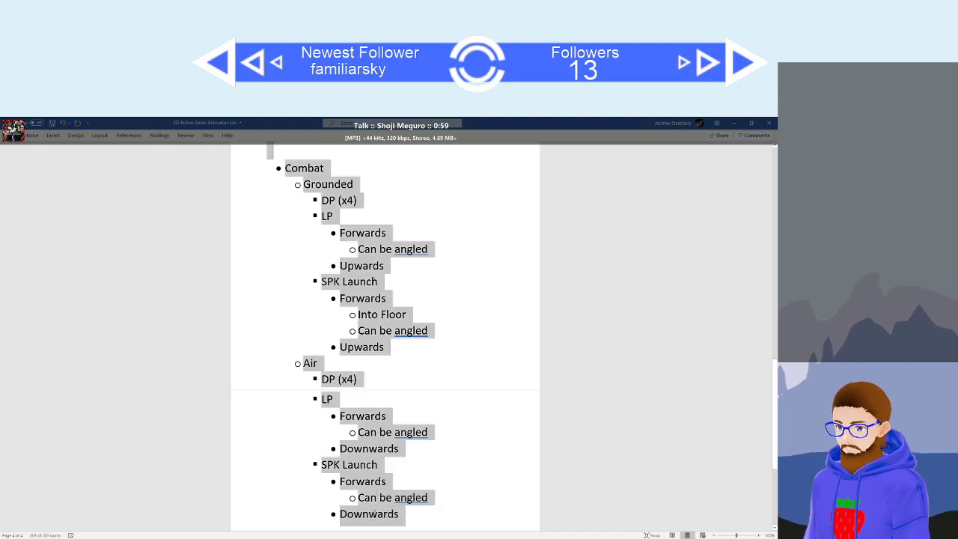
triple_click(361, 516)
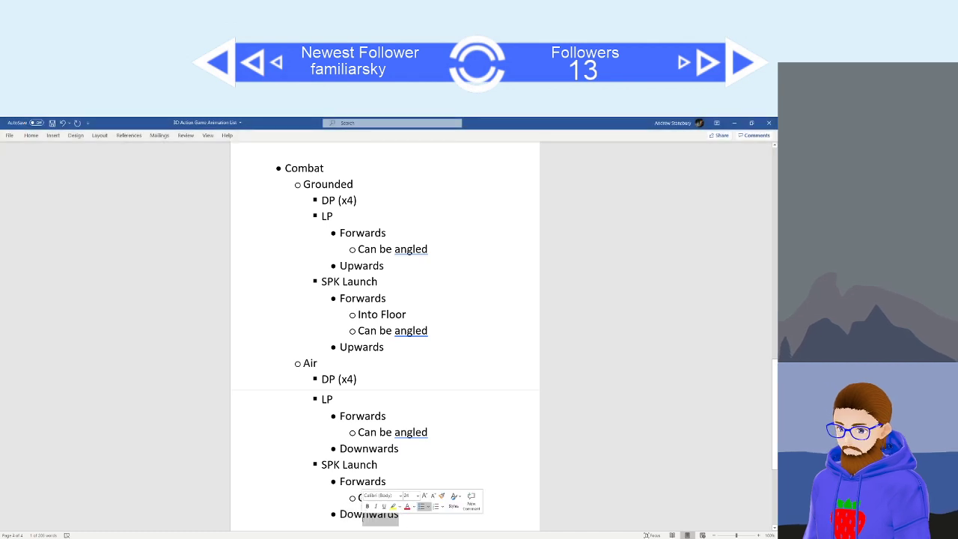
key(F7)
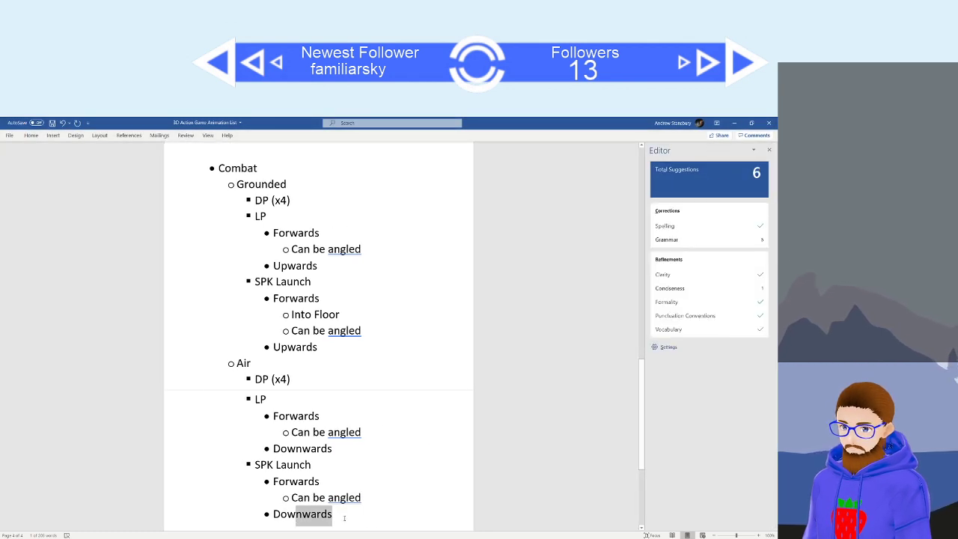
click(769, 150)
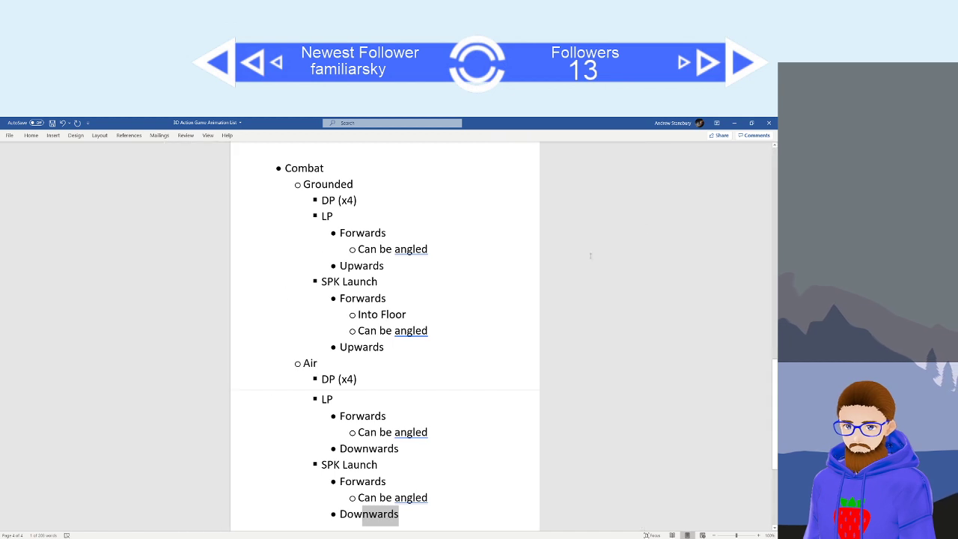
click(401, 515)
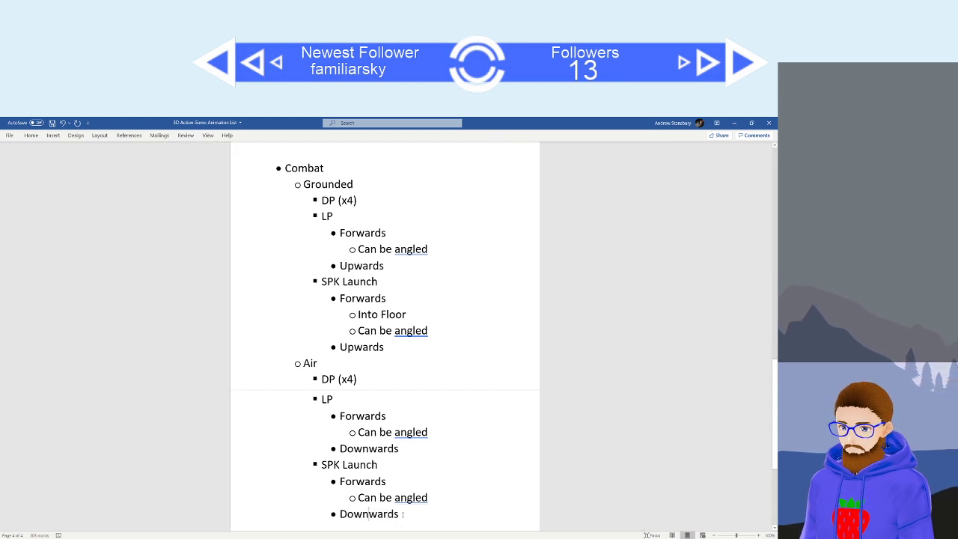
key(Return)
key(BackSpace)
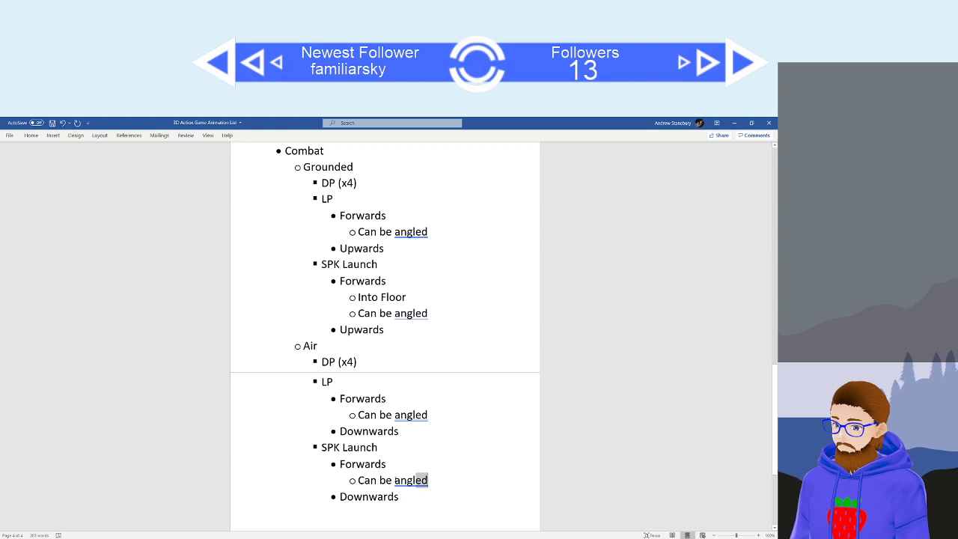
triple_click(419, 480)
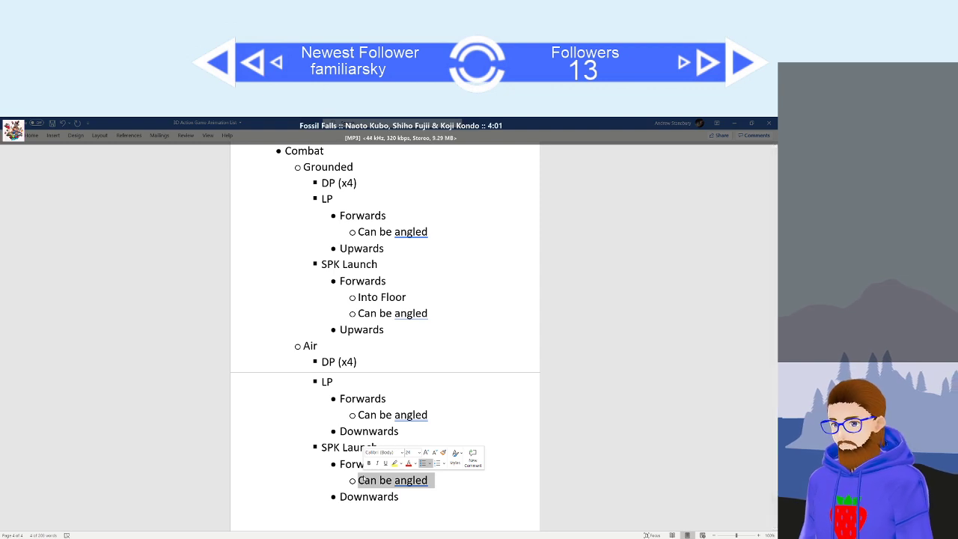
click(363, 480)
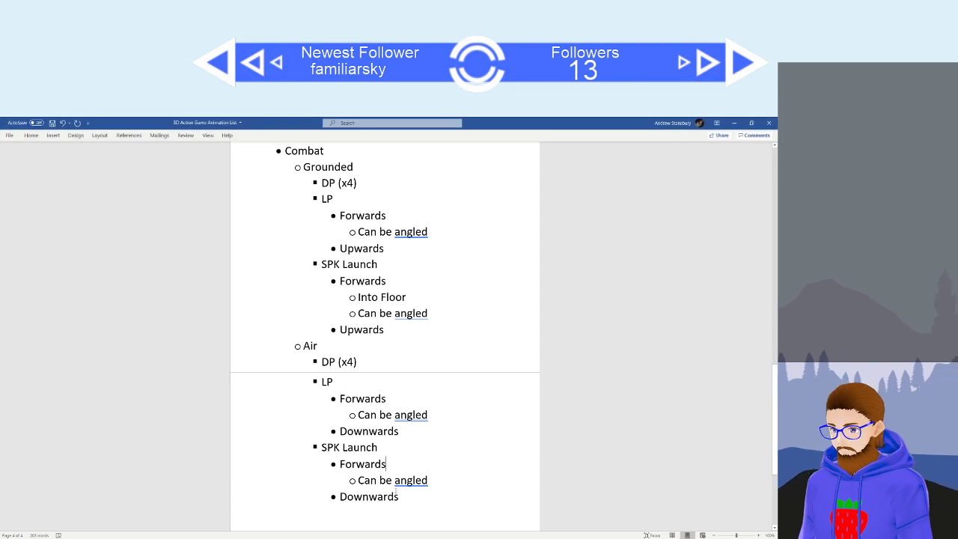
Insert a "Can be acted out of" sub-bullet beneath Targeted Air Dash in the Movement list's Combat section.
scroll(412, 496, down, 3)
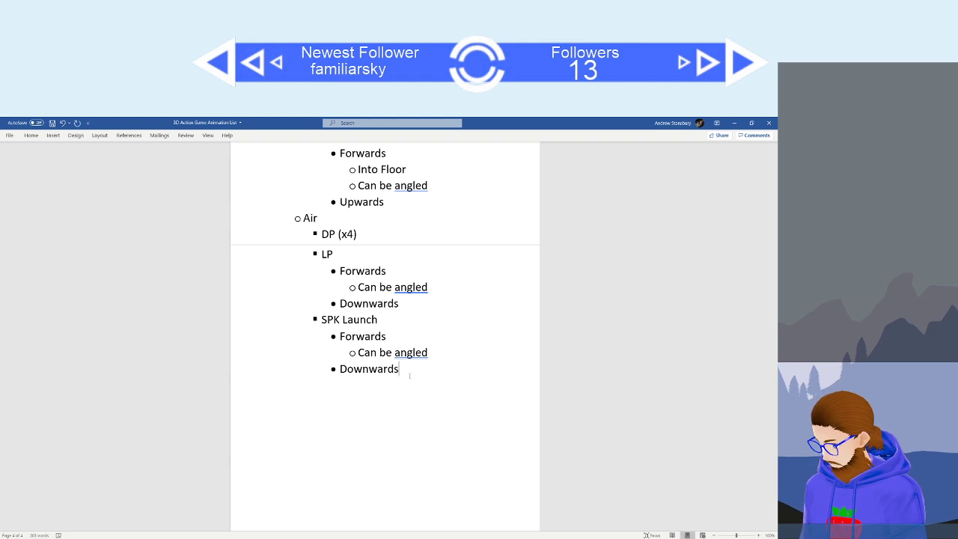
scroll(409, 375, up, 4)
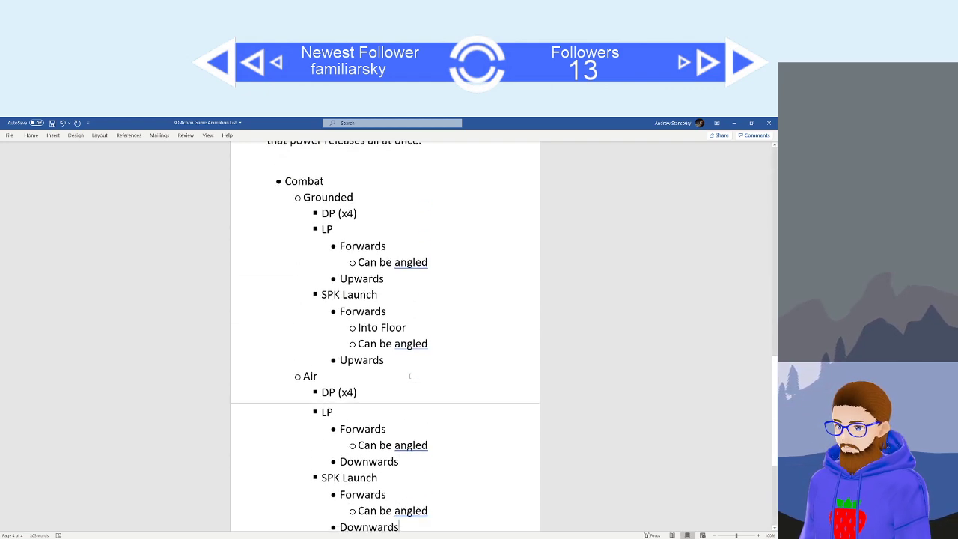
scroll(410, 376, up, 12)
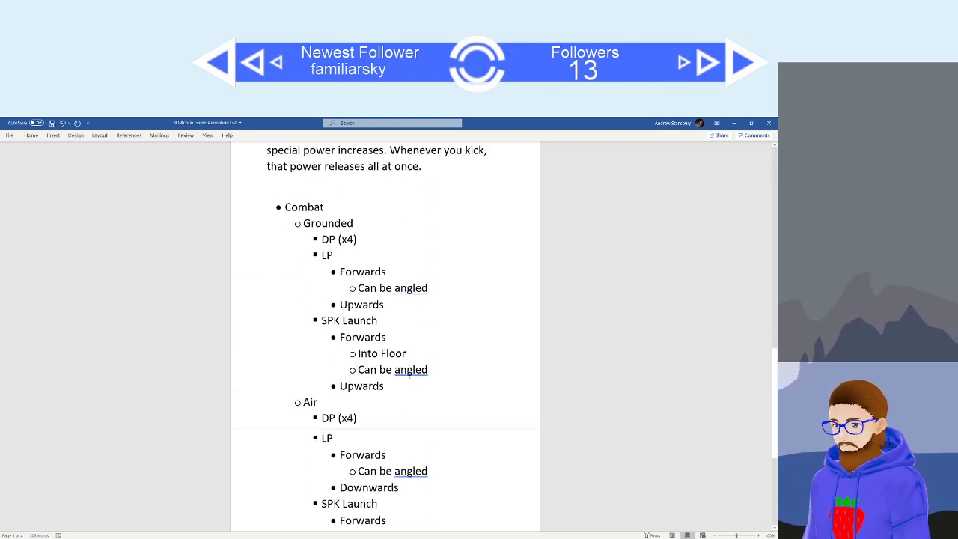
scroll(410, 376, up, 6)
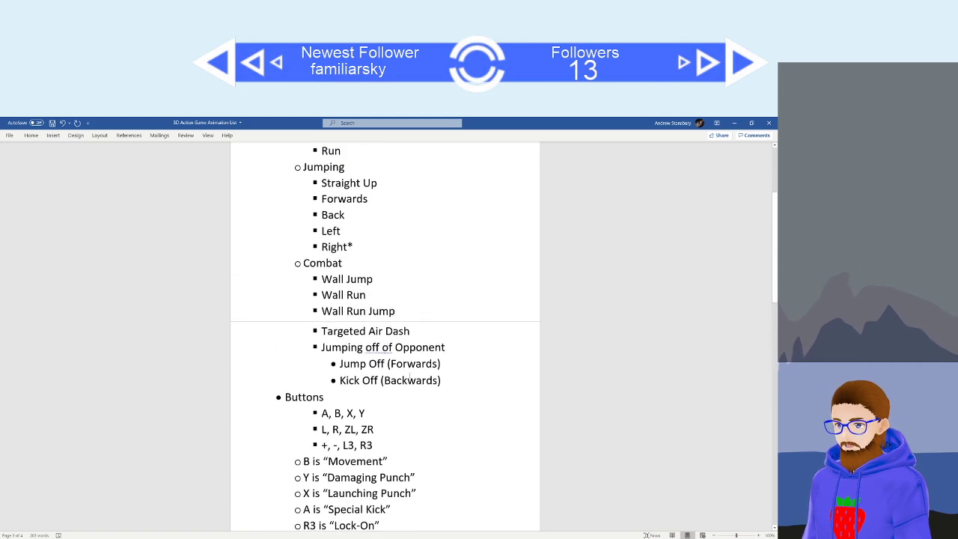
scroll(409, 375, down, 2)
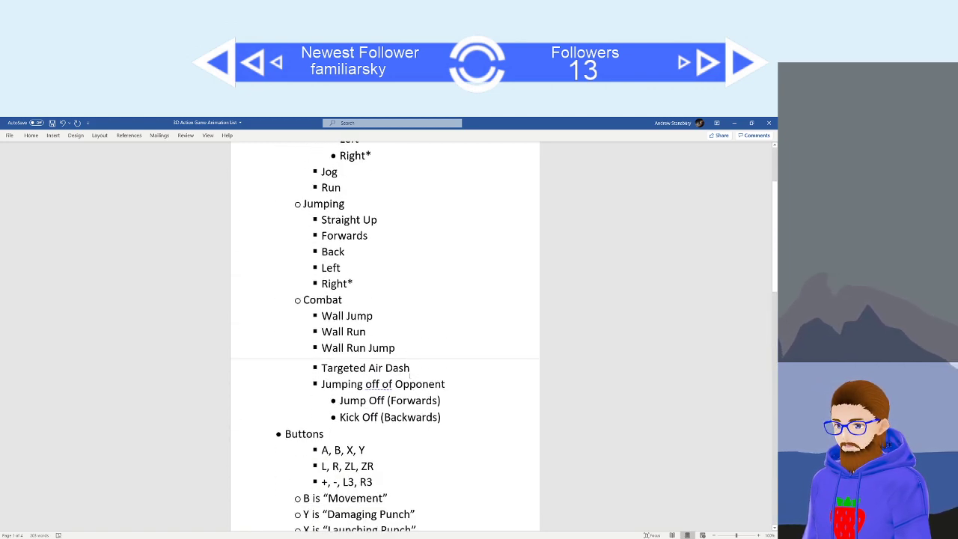
scroll(458, 413, down, 11)
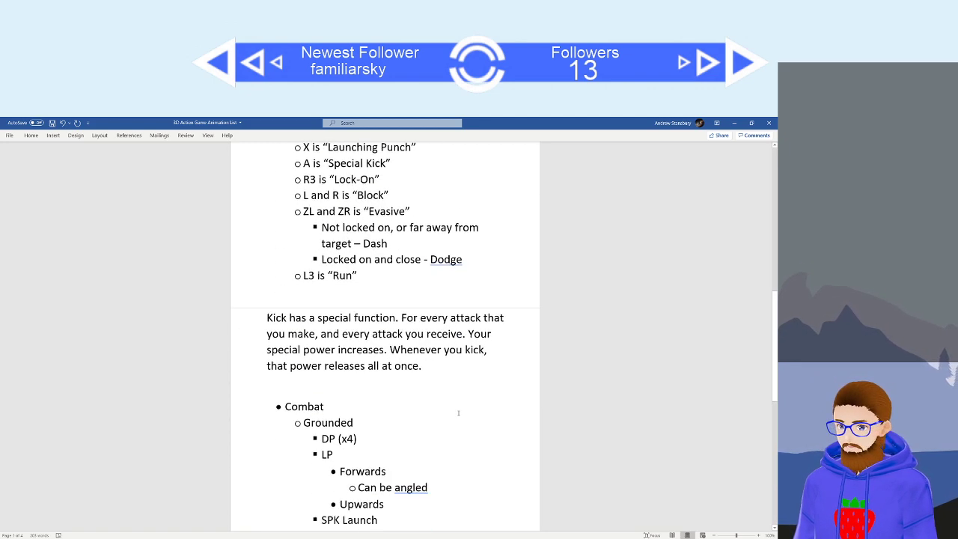
scroll(458, 413, down, 2)
scroll(459, 412, up, 11)
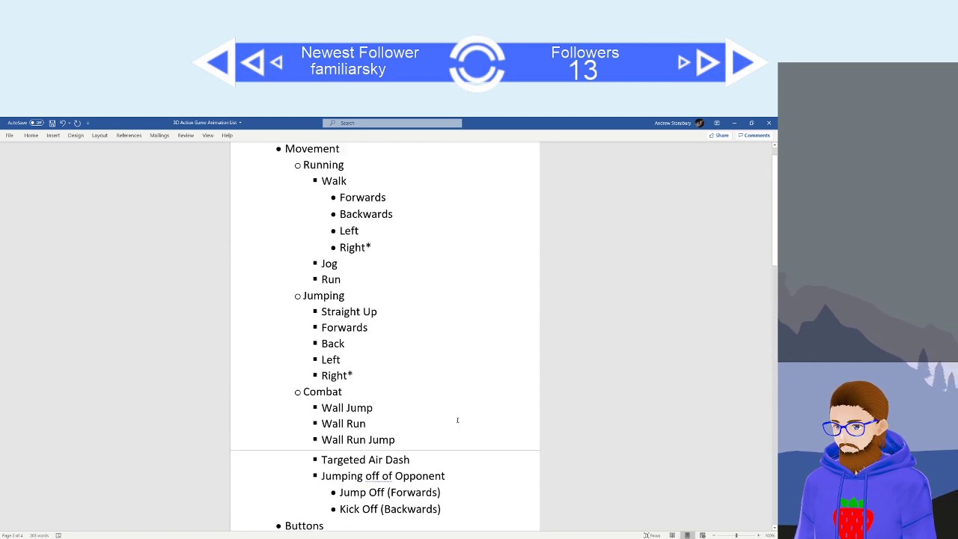
scroll(458, 420, down, 2)
click(422, 372)
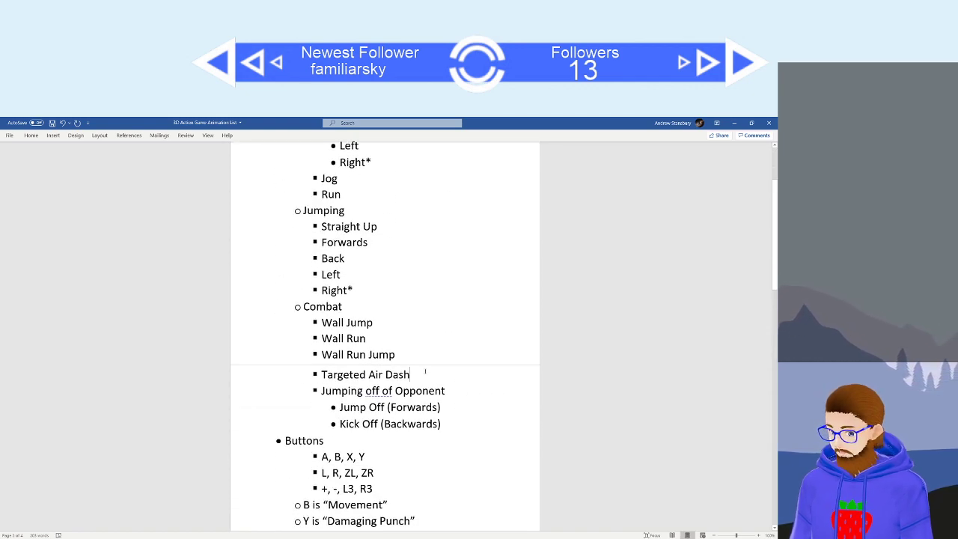
key(Return)
key(Tab)
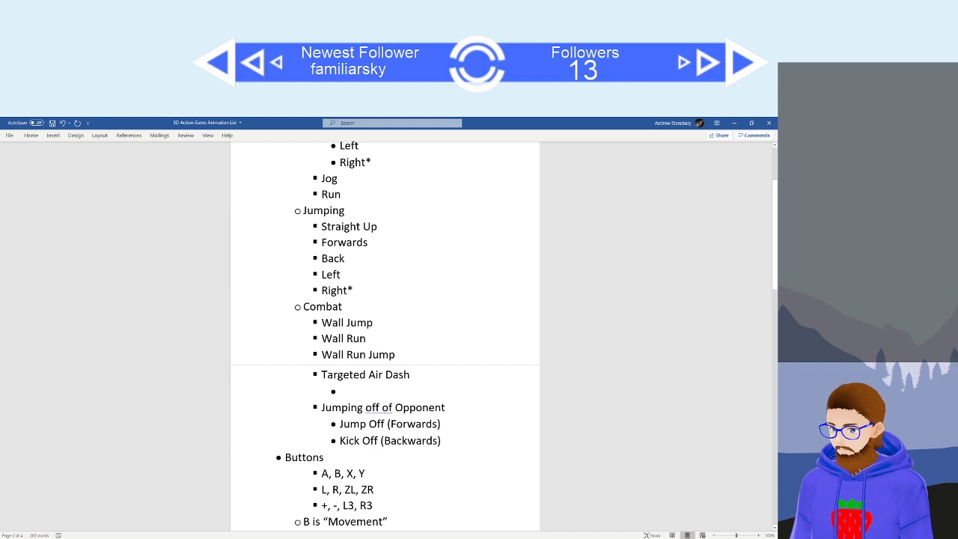
text(Can be a)
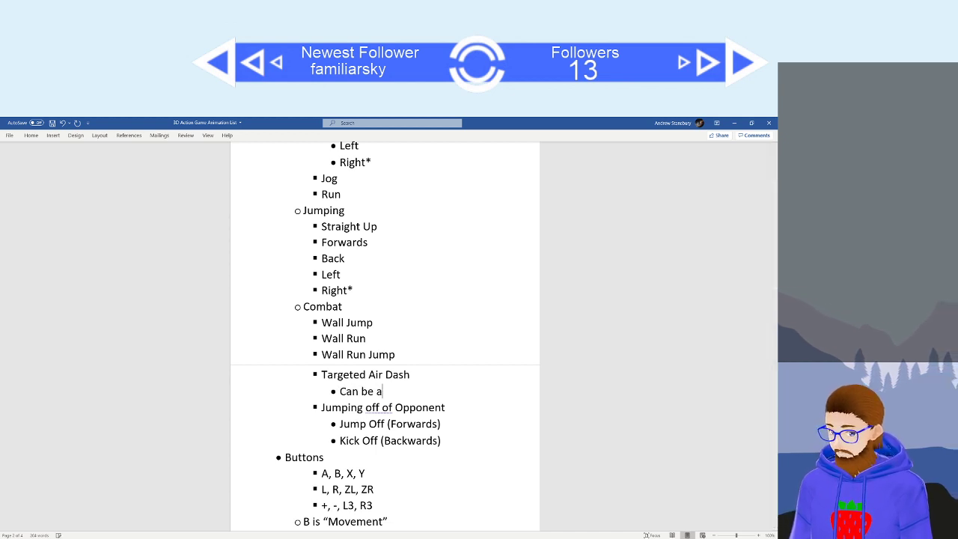
text(cted out of)
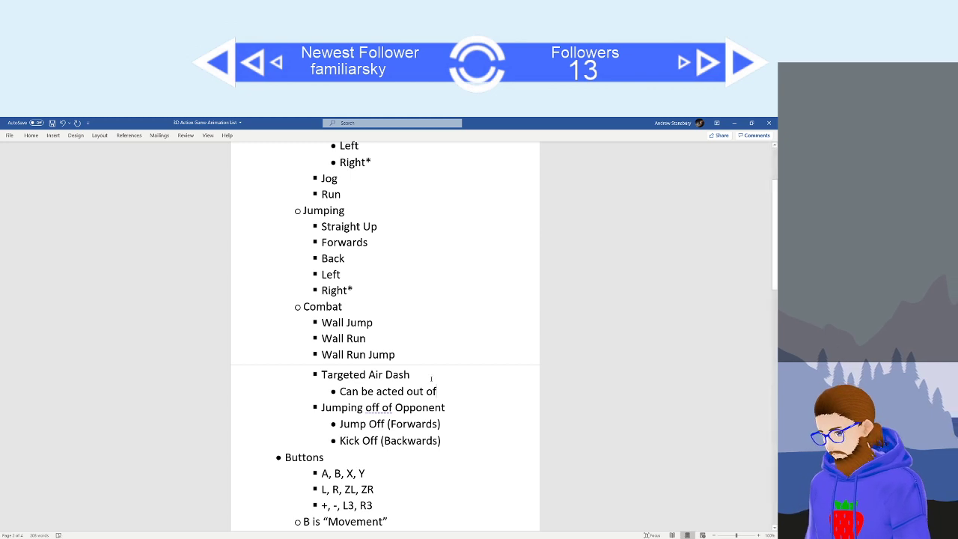
Insert an empty bullet after the last Downwards entry in the Air section, at the SPK Launch level.
scroll(438, 382, down, 3)
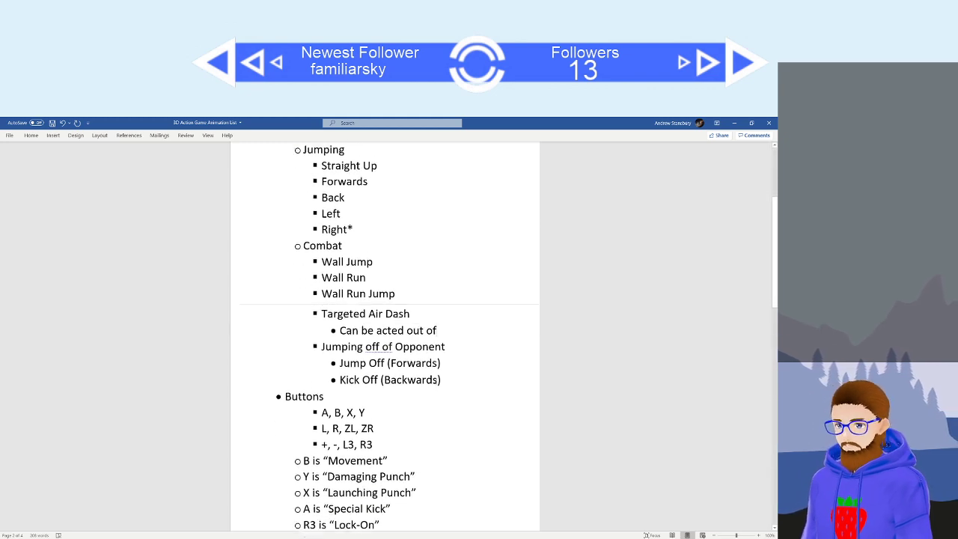
scroll(439, 383, down, 15)
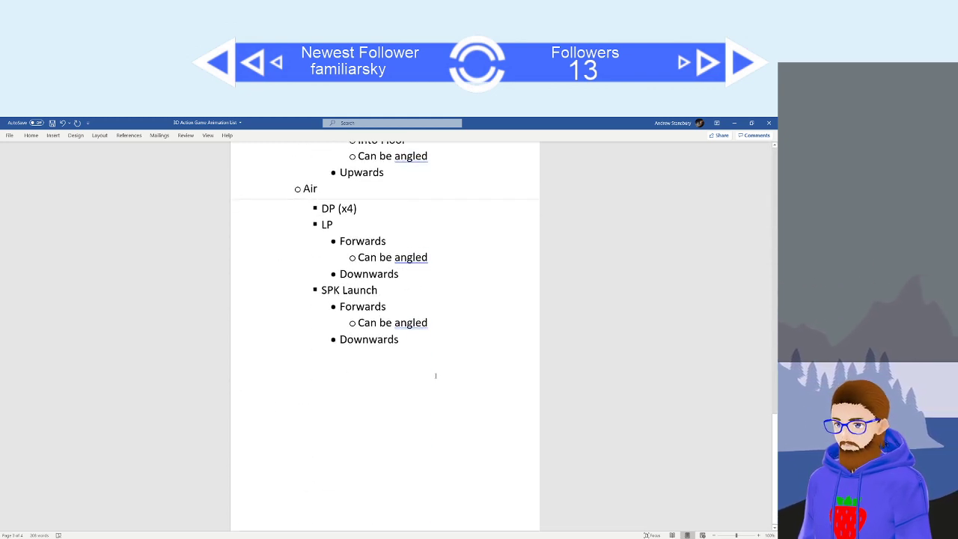
click(417, 340)
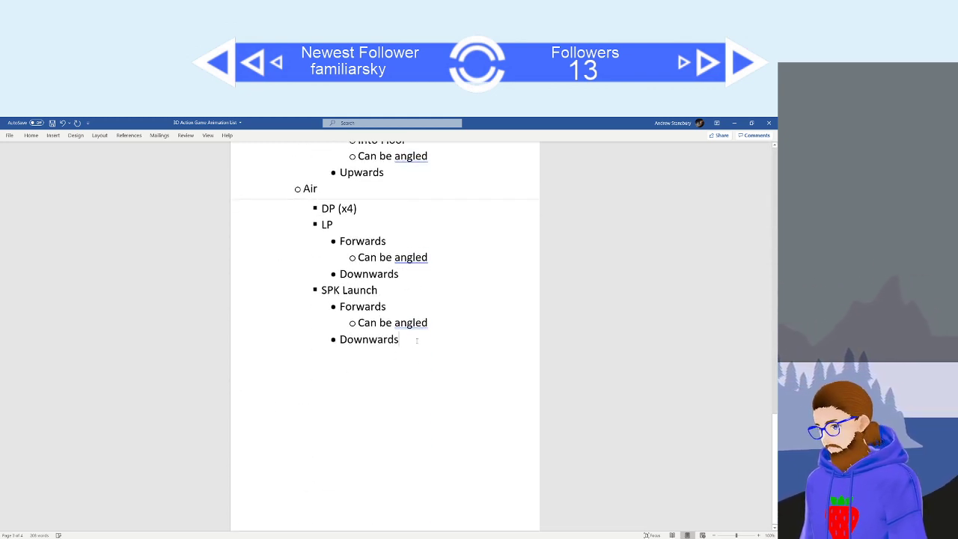
key(Return)
key(shift+Tab)
text(A)
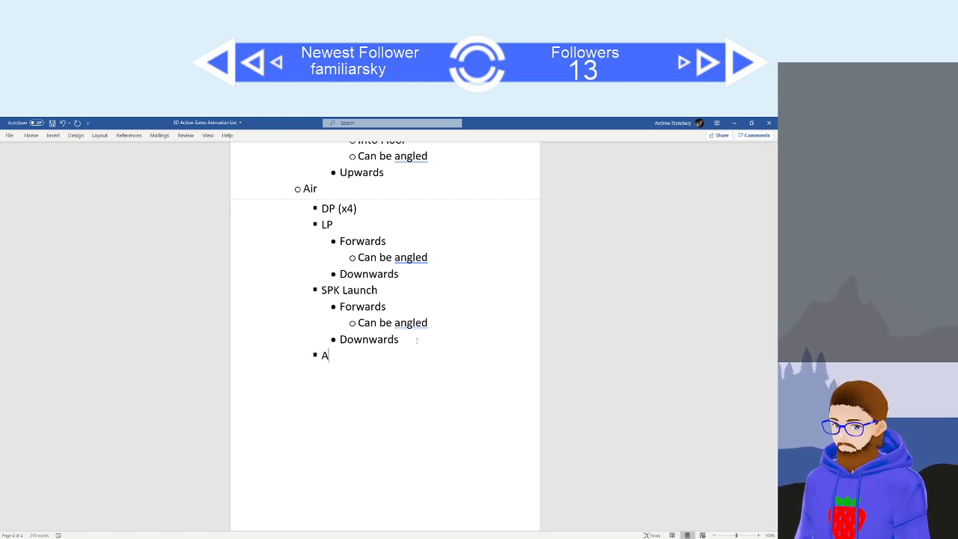
text(ir)
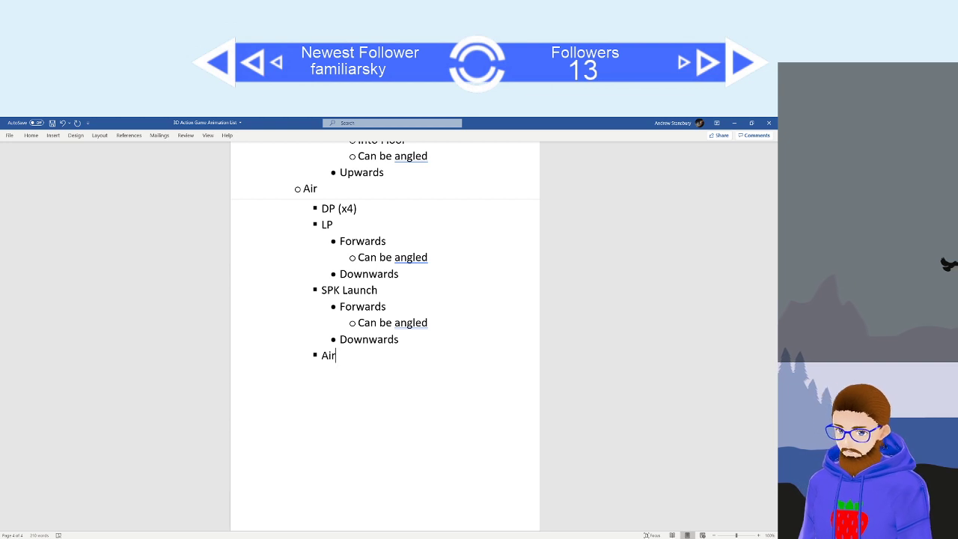
key(BackSpace)
key(BackSpace)
key(BackSpace)
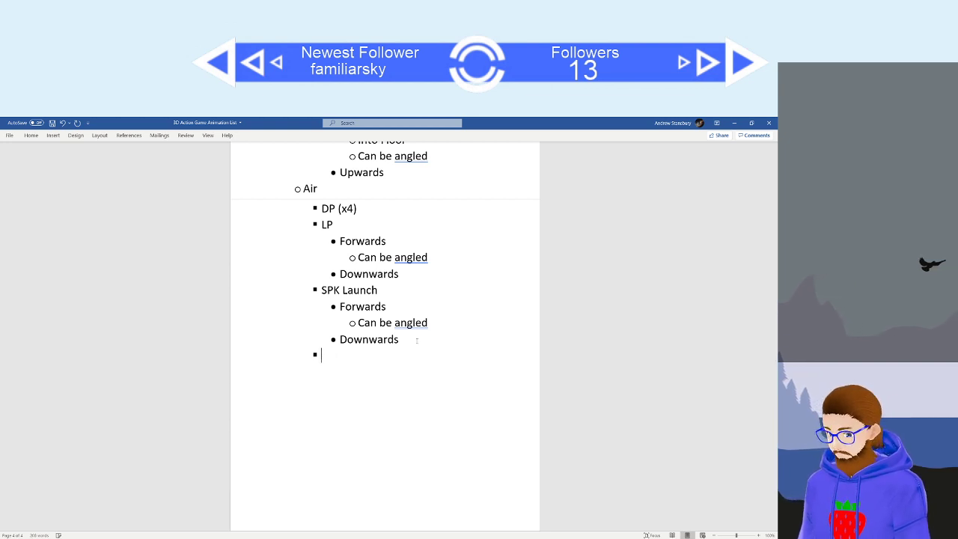
text(Das)
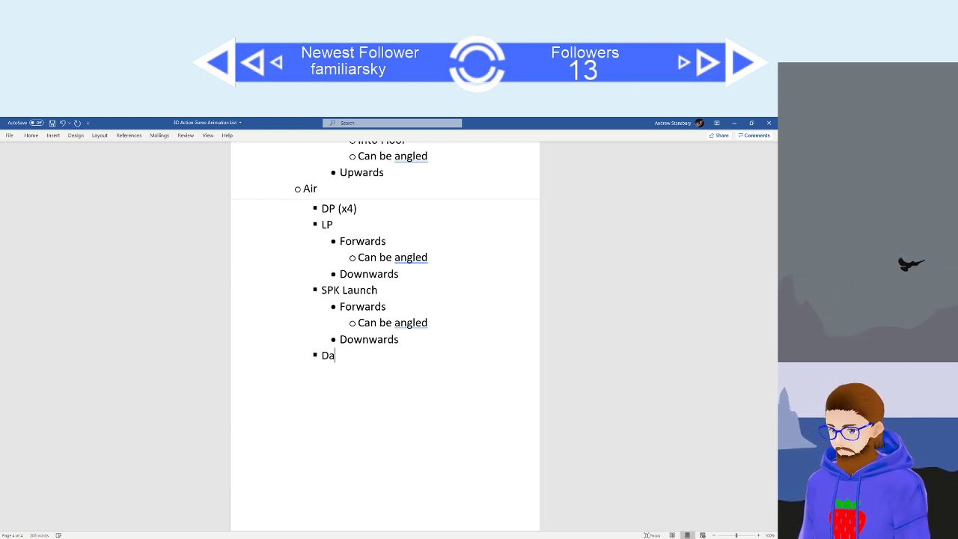
key(BackSpace)
key(BackSpace)
key(BackSpace)
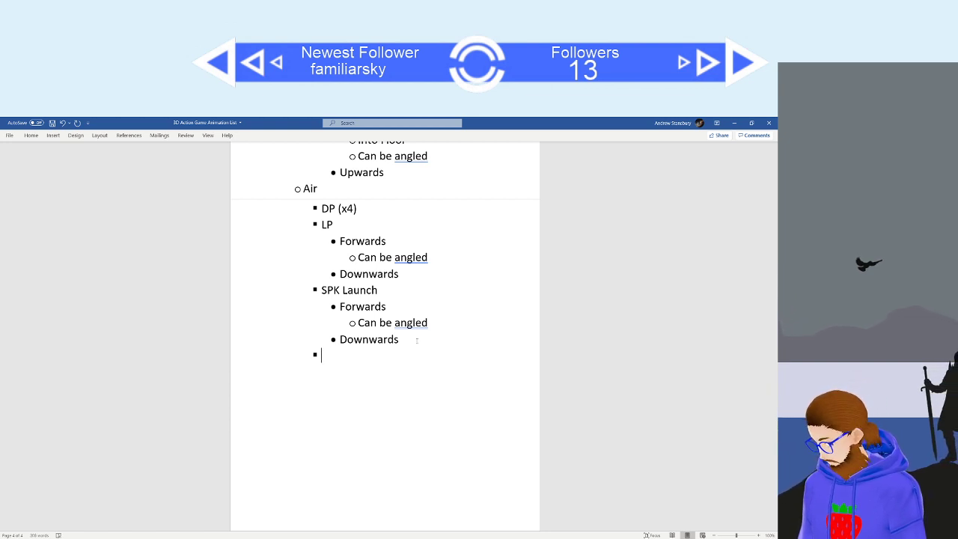
Fill the empty Air bullet with "OoD LP" and add an "OoD SPK" bullet below it at the same level.
text(O)
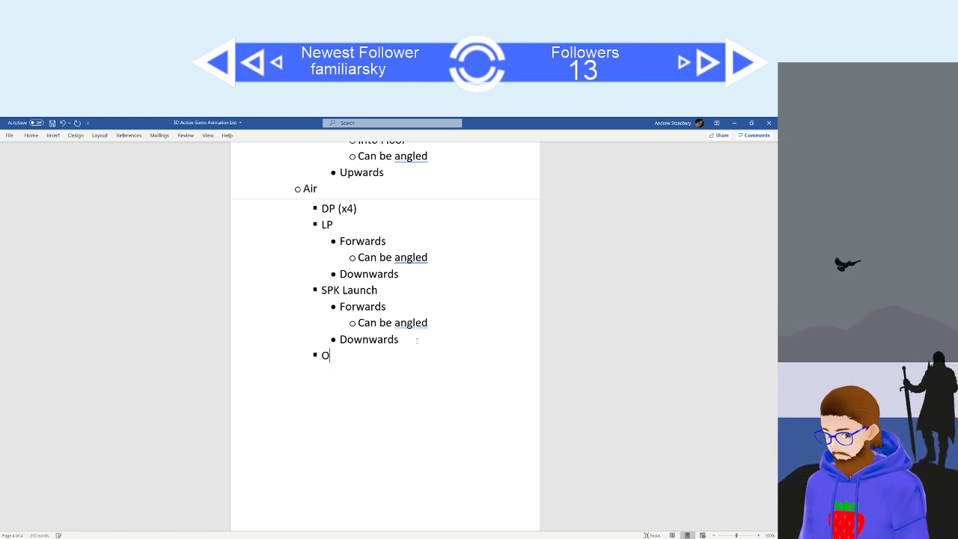
text(oD )
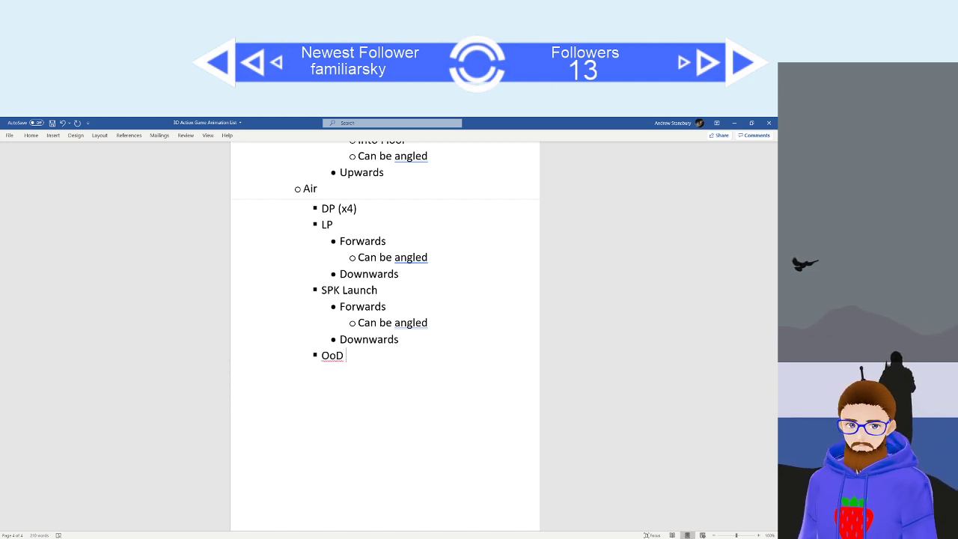
text(LP OoD)
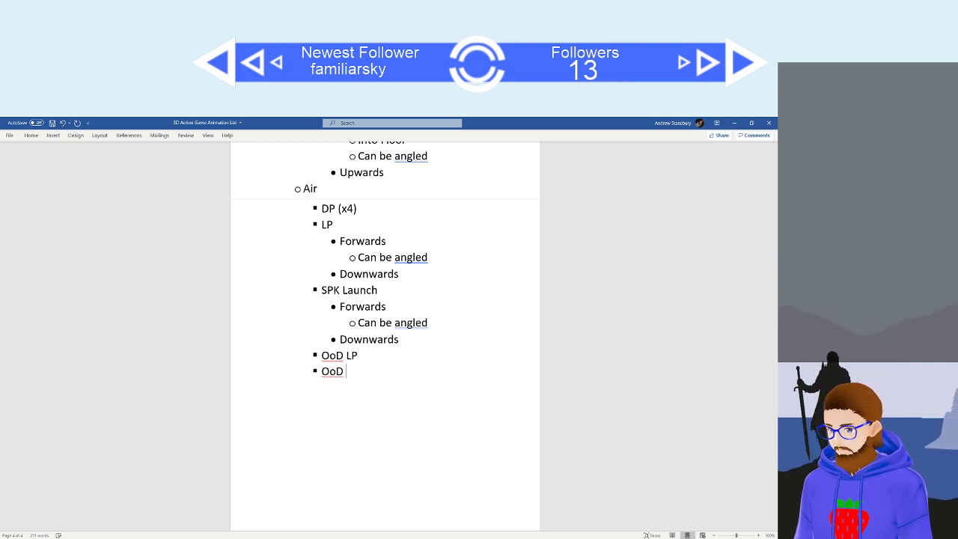
text( SPK)
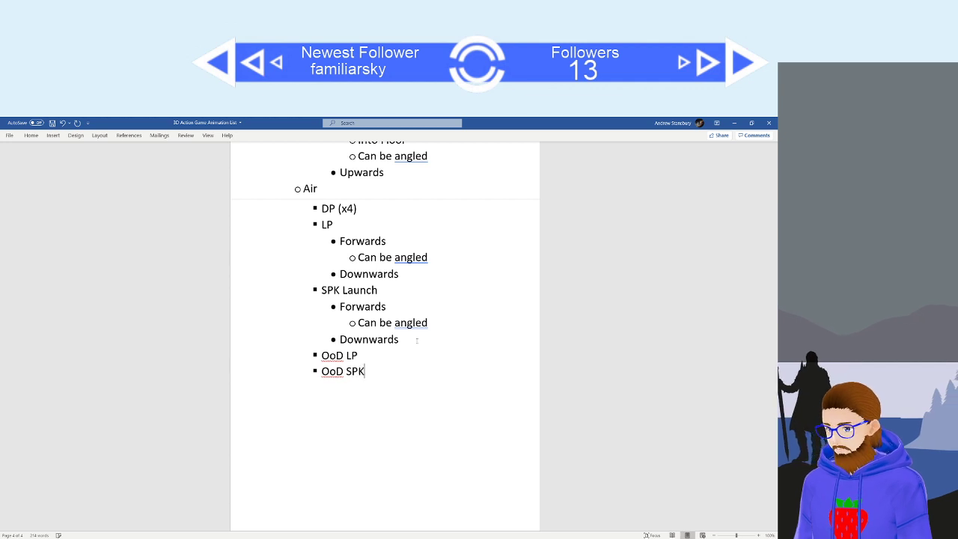
Shorten the "SPK Launch" heading in the Air section to "SPK".
drag(381, 291, 341, 291)
key(BackSpace)
key(BackSpace)
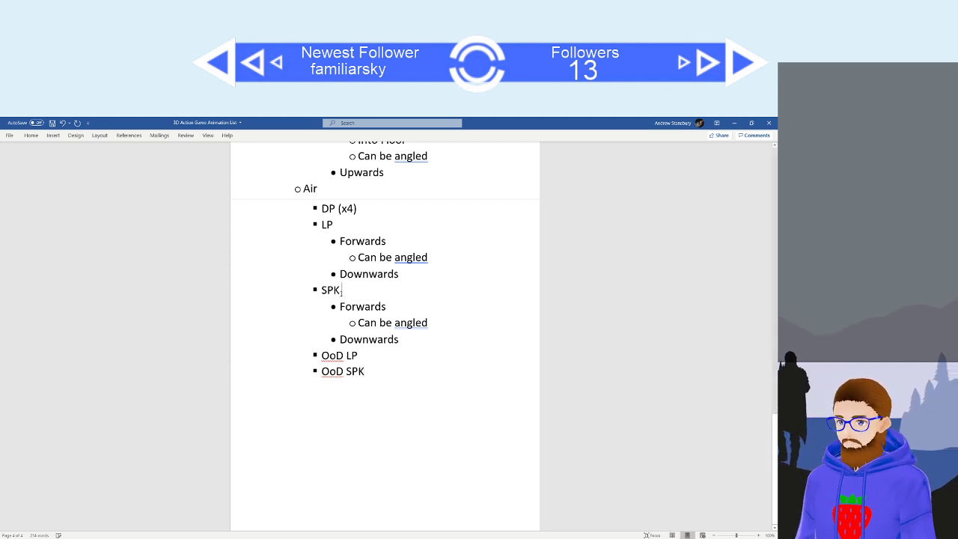
scroll(388, 300, up, 1)
text(K)
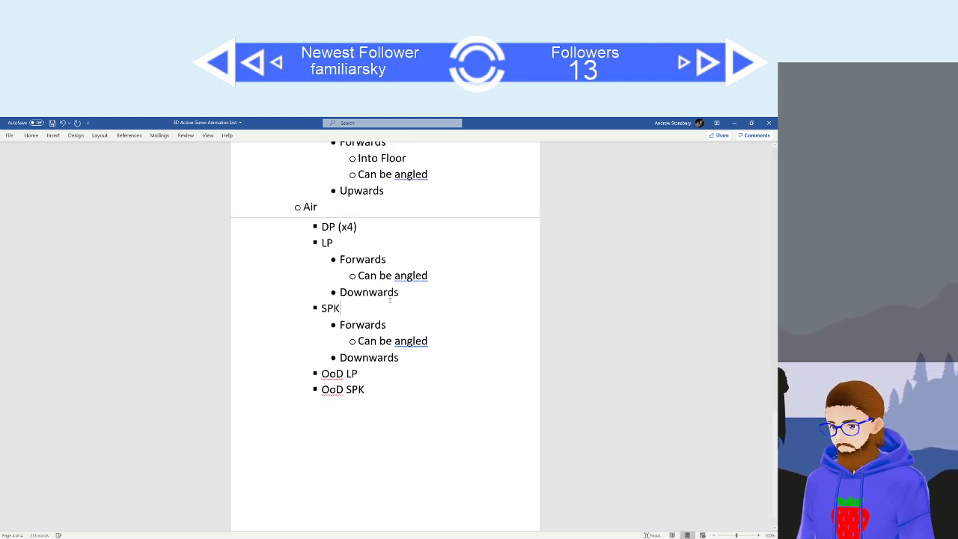
Remove the word "Launch" from the SPK Launch bullet in the Grounded section.
scroll(385, 295, up, 4)
drag(378, 271, 341, 271)
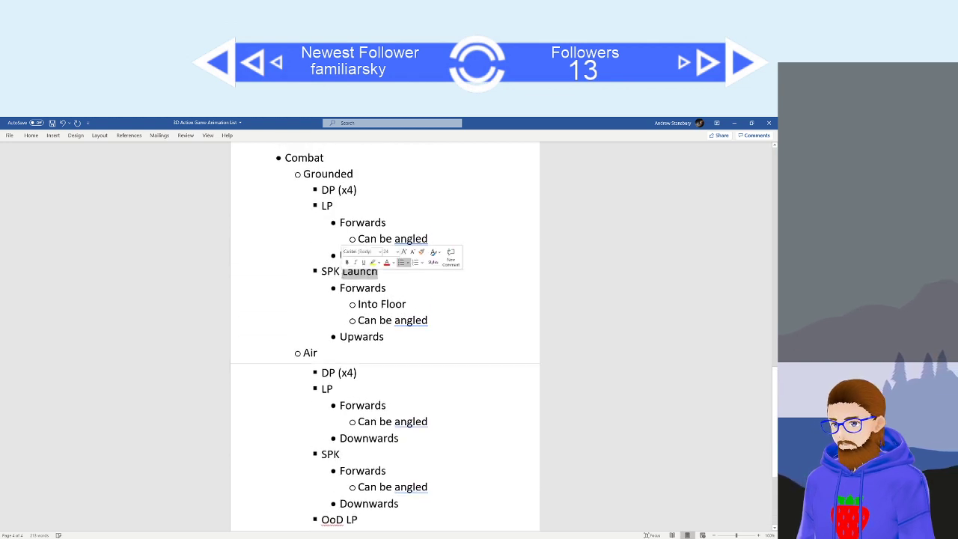
key(BackSpace)
scroll(415, 326, down, 3)
scroll(415, 325, up, 3)
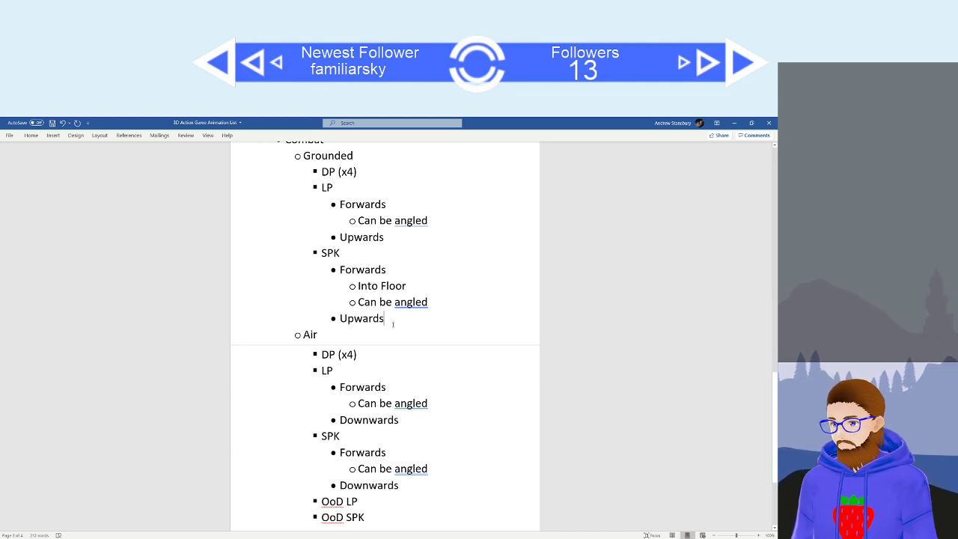
key(BackSpace)
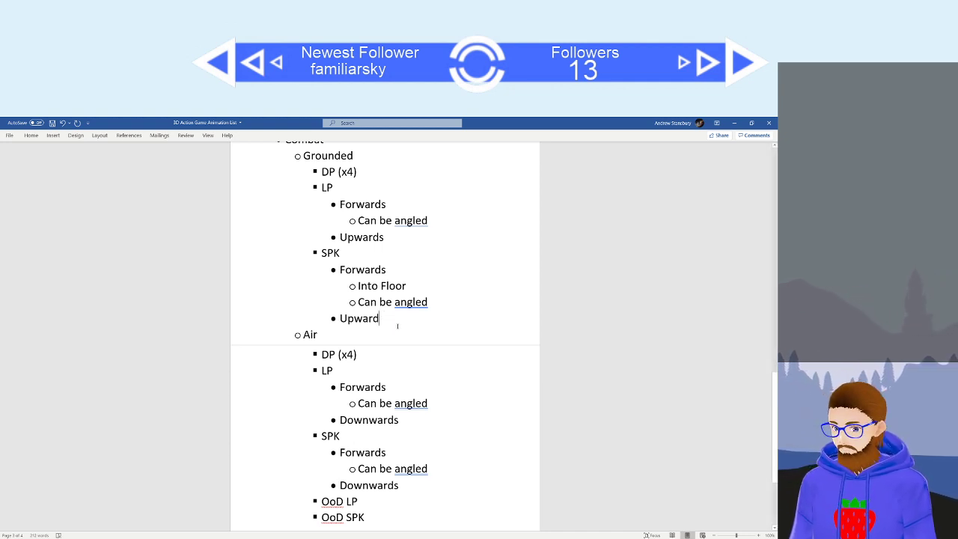
text(s)
key(Return)
key(shift+Tab)
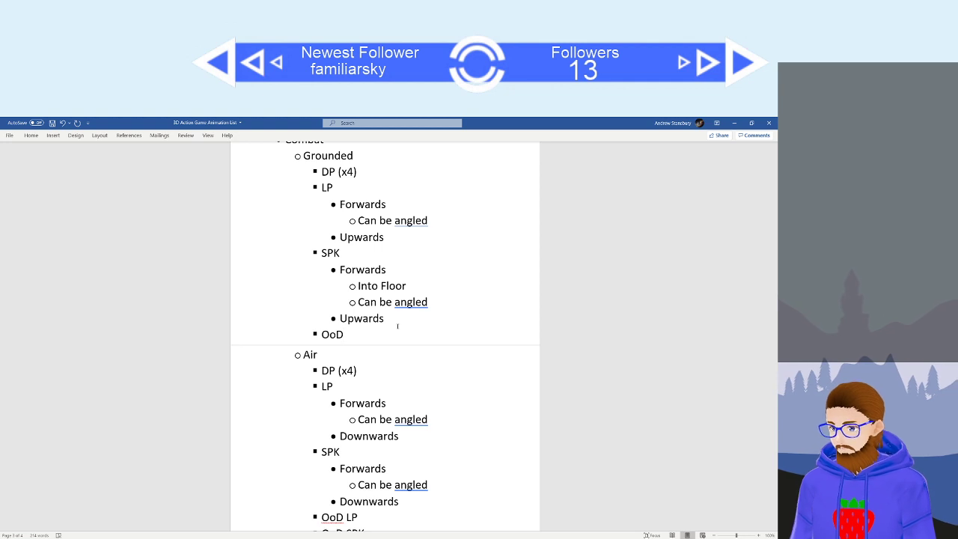
text(OoD LP)
key(Return)
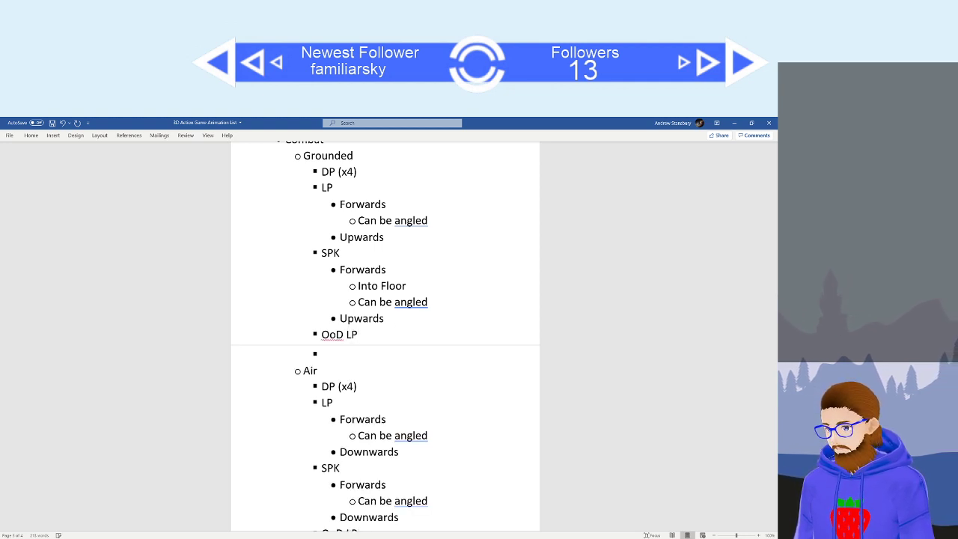
key(BackSpace)
key(BackSpace)
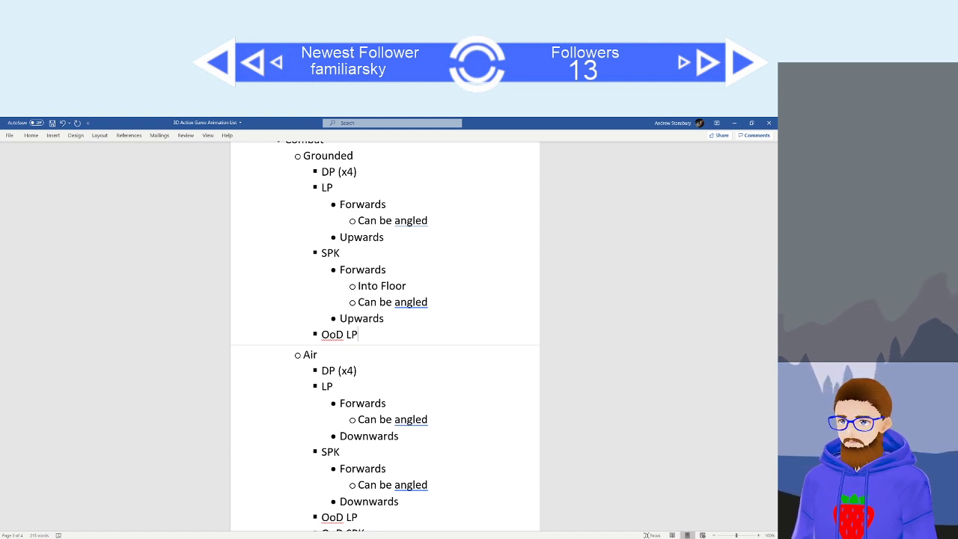
key(BackSpace)
key(BackSpace)
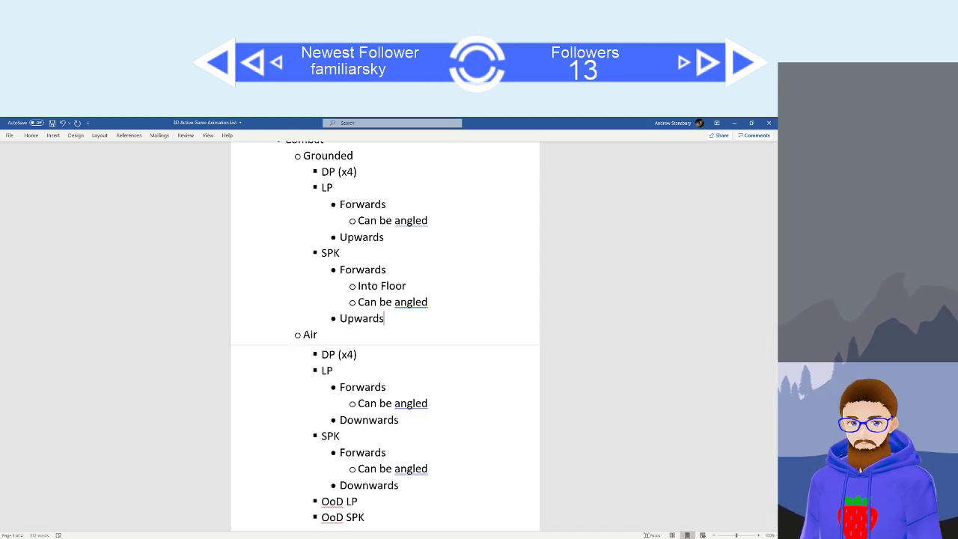
Insert a blank, unbulleted line between the Grounded section's last Upwards entry and the Air heading.
key(Return)
key(BackSpace)
key(BackSpace)
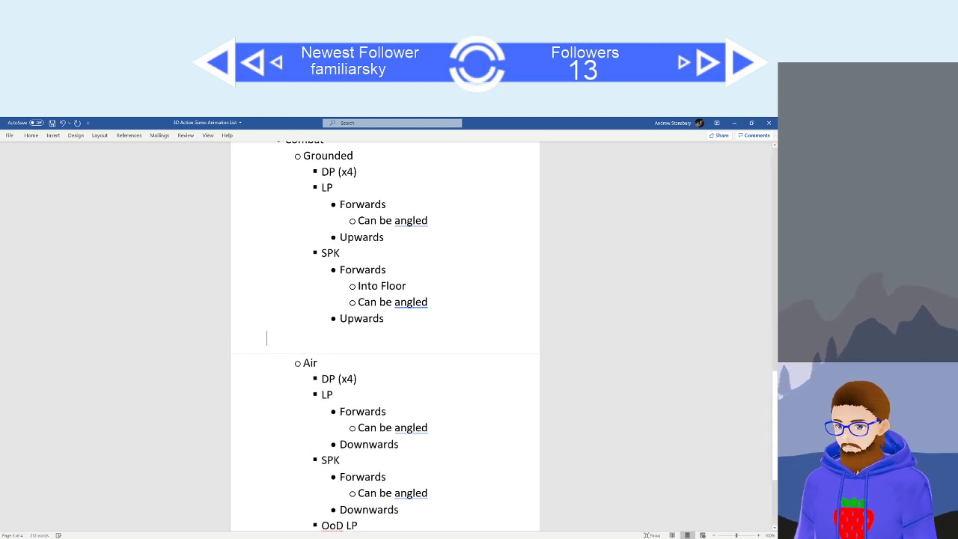
Look over the Grounded and Air move lists in the Combat outline.
scroll(401, 377, up, 2)
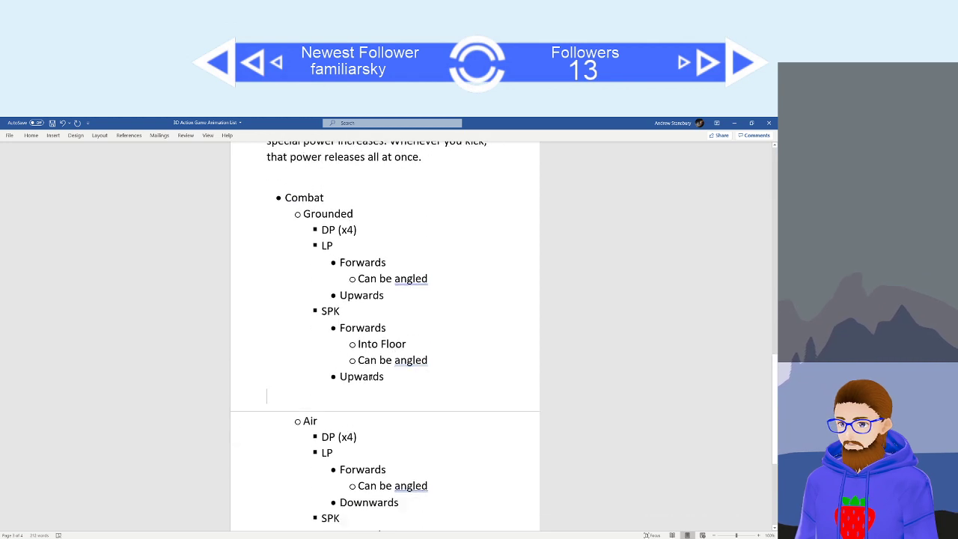
scroll(276, 327, down, 3)
scroll(389, 427, down, 2)
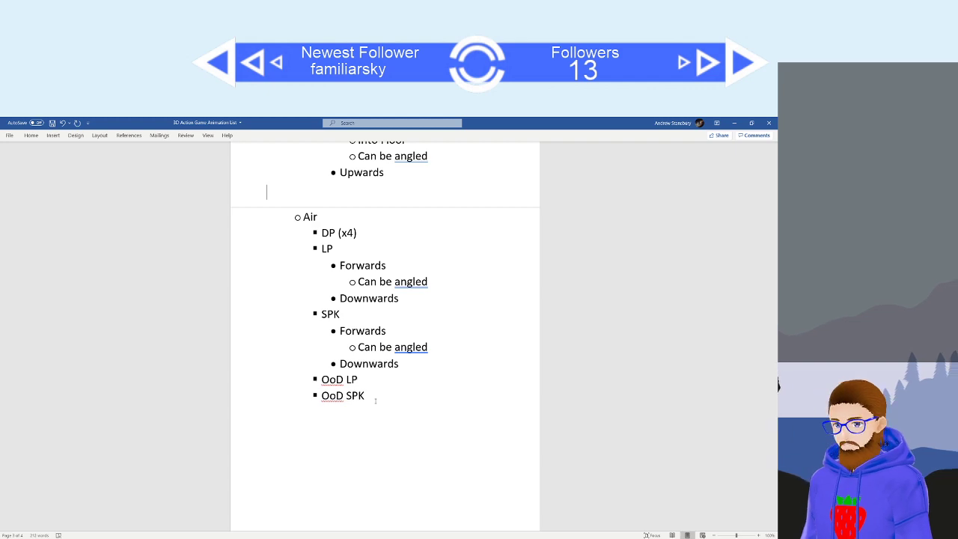
scroll(375, 401, up, 3)
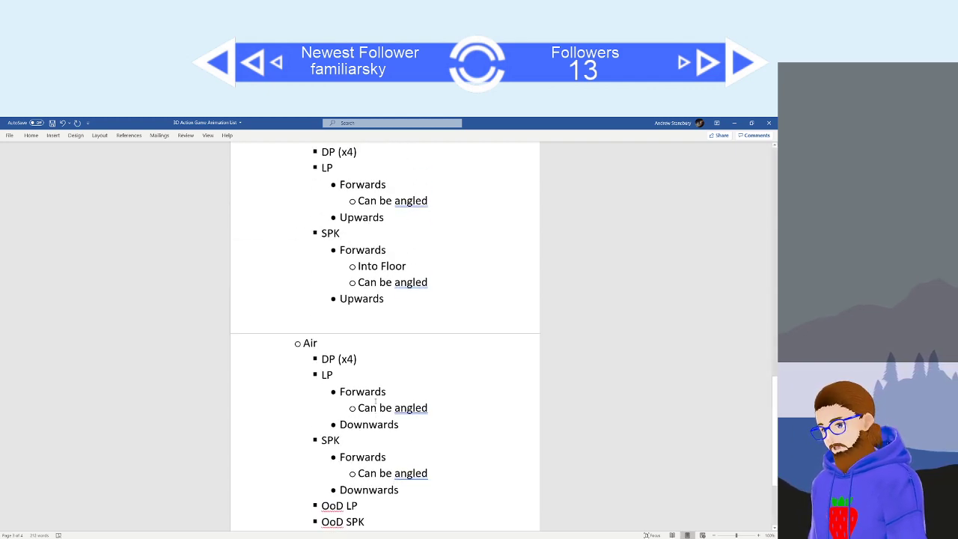
scroll(375, 400, up, 6)
scroll(376, 401, down, 5)
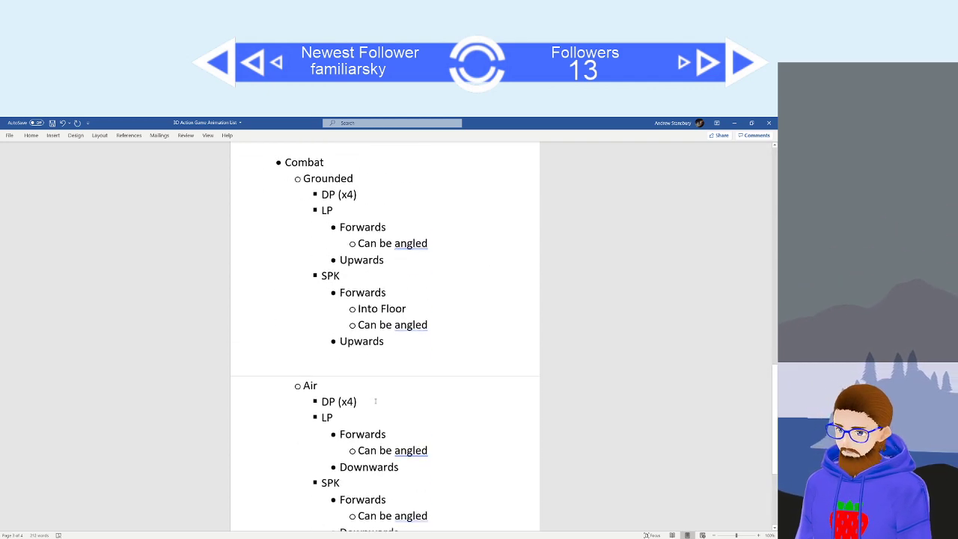
scroll(375, 400, down, 4)
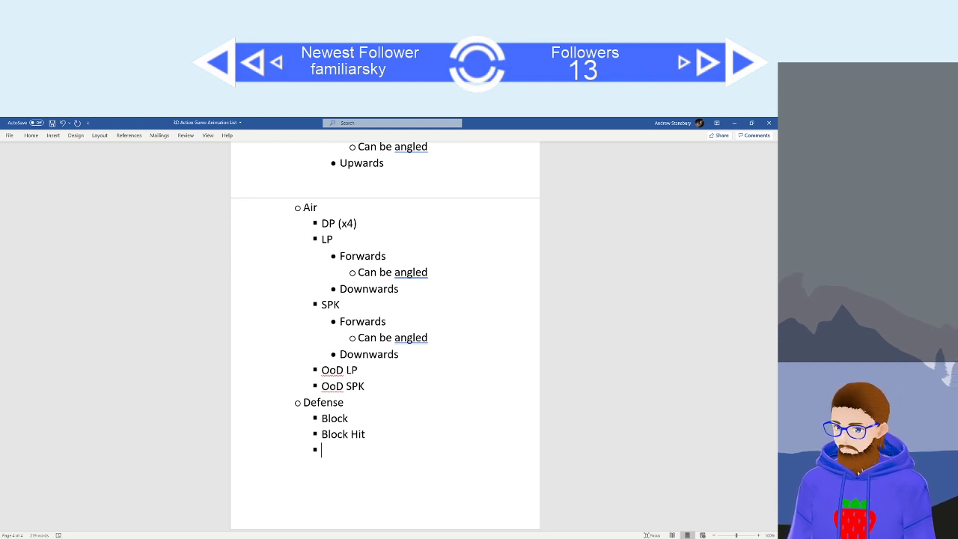
Add a "Parry" bullet below Block Hit in the Defense section and start a nested sub-bullet beneath it.
text(Parry)
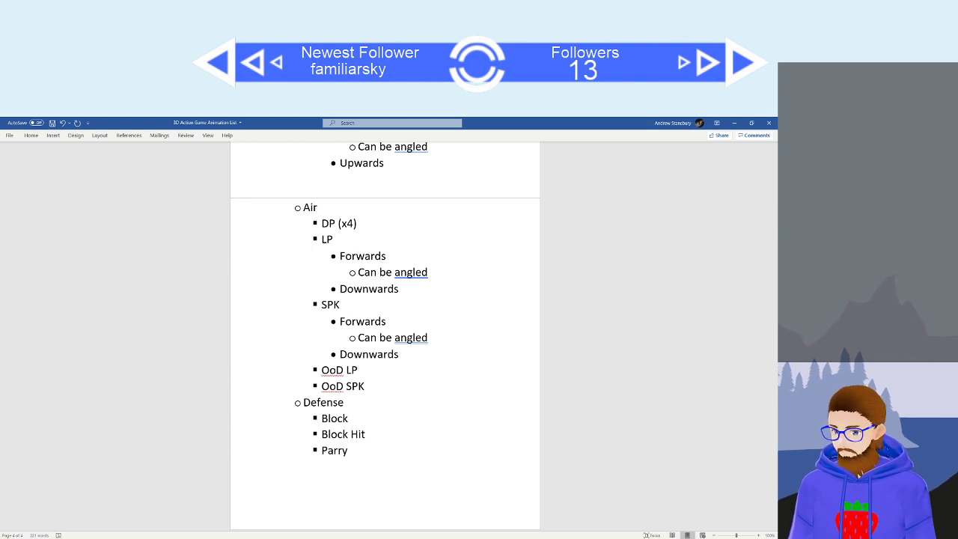
key(Return)
key(Tab)
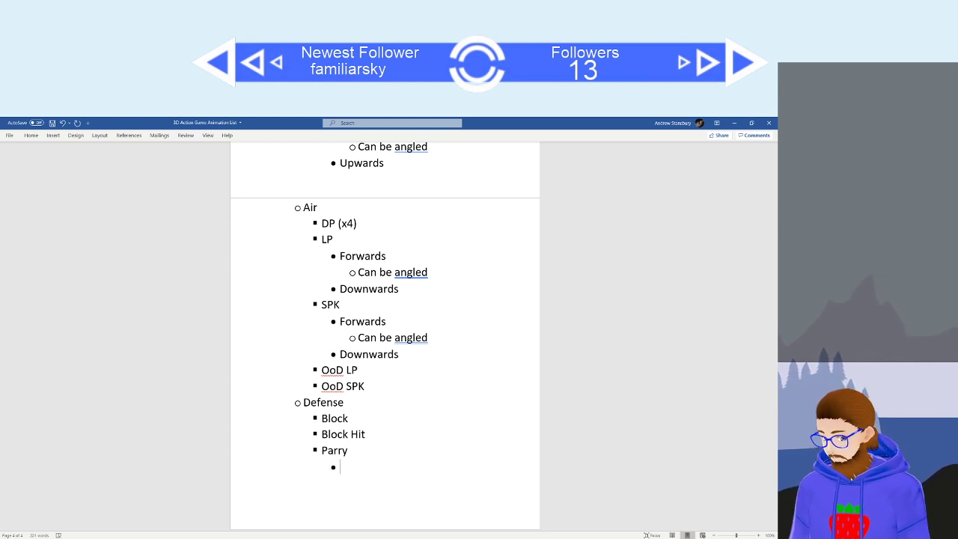
Write "Activated by hitting an attack button while blocking" as the sub-bullet under Parry.
text(Activated )
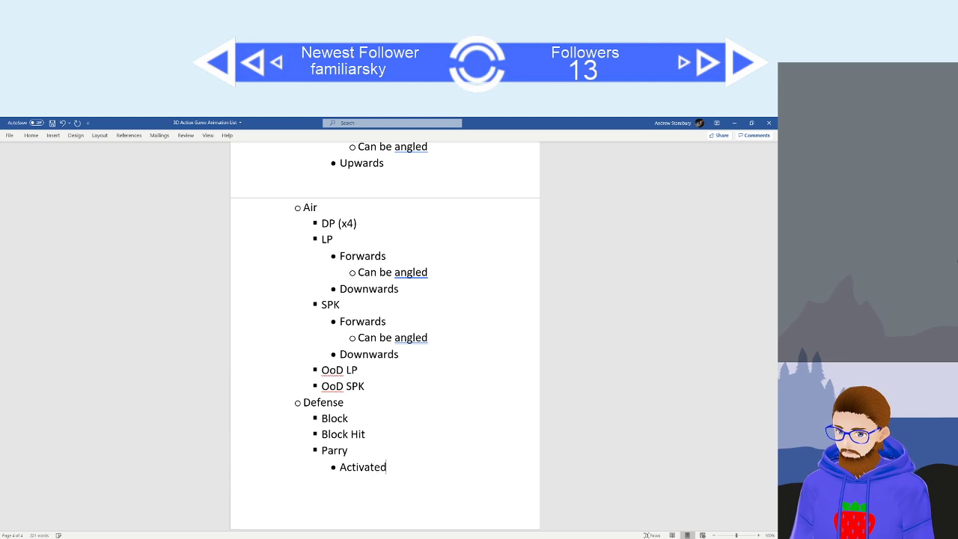
text(by )
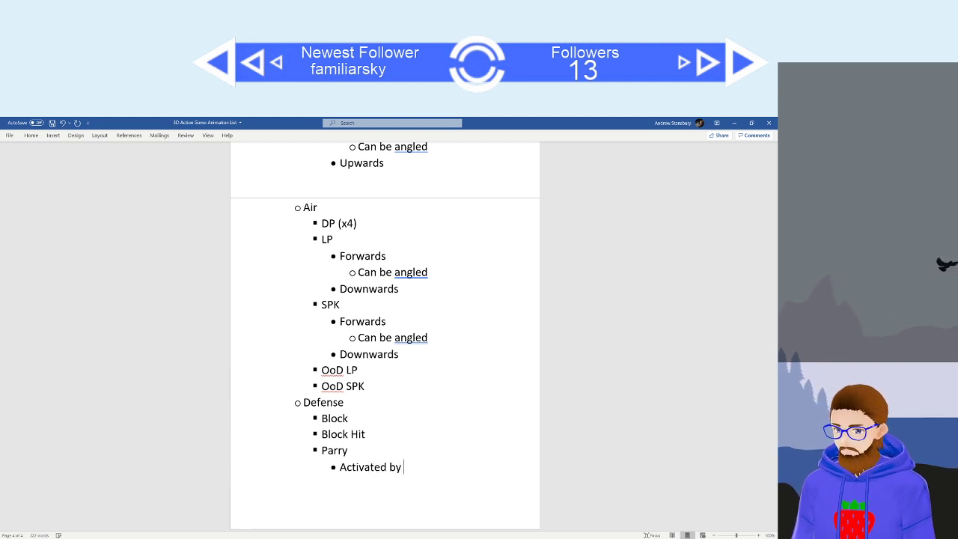
text(hitting b)
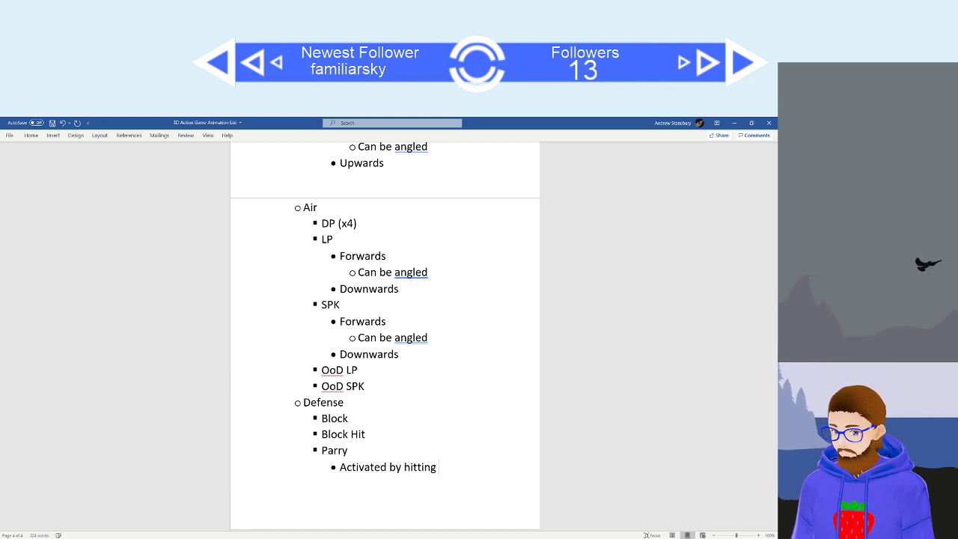
key(BackSpace)
key(BackSpace)
key(BackSpace)
key(BackSpace)
key(BackSpace)
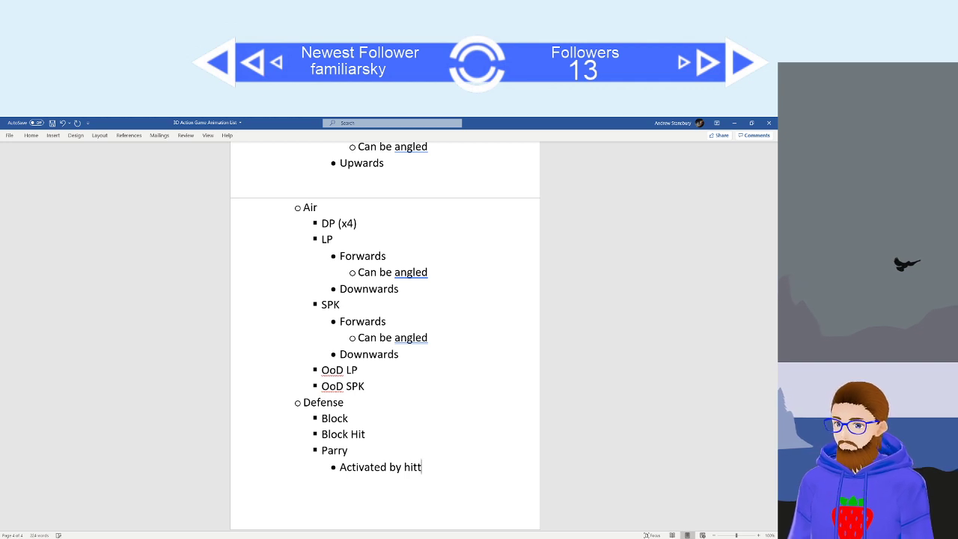
text(ing )
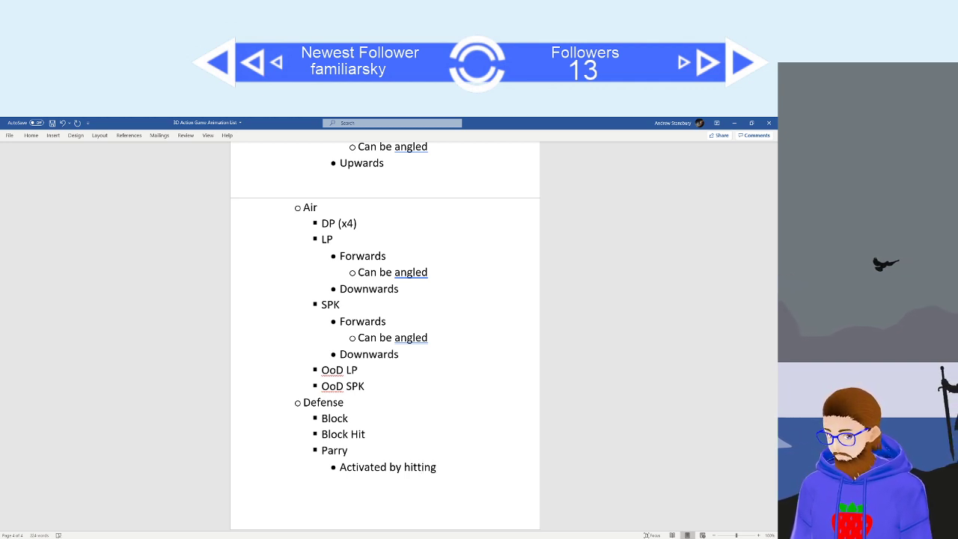
text(an)
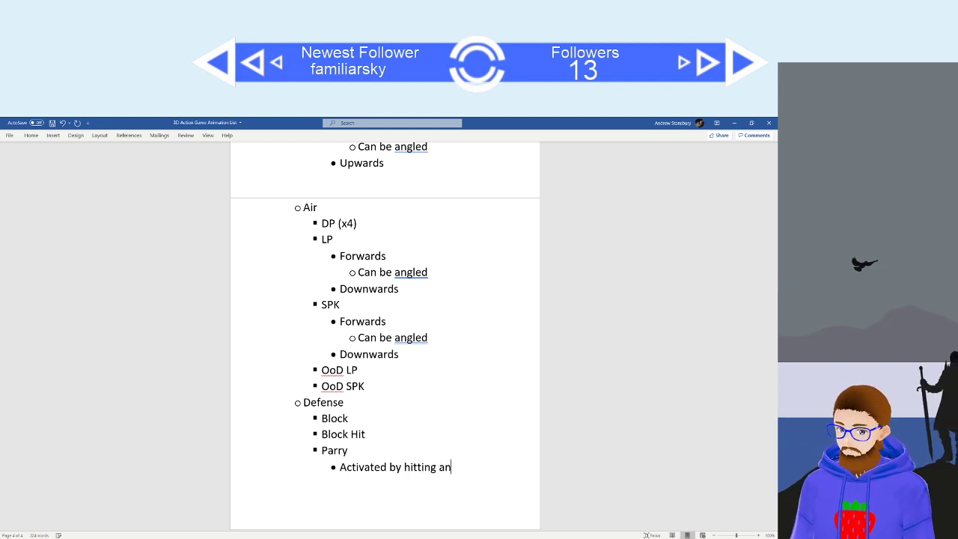
text( attack wh)
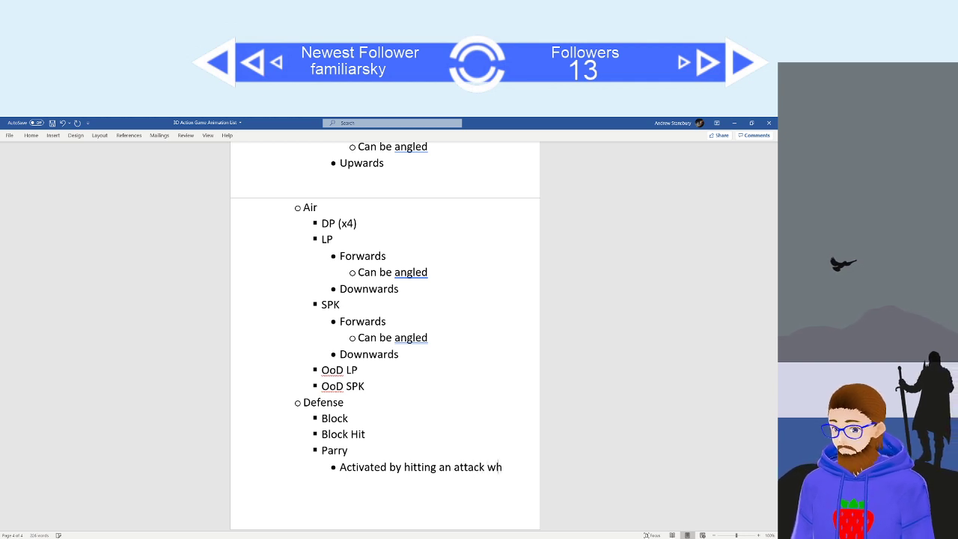
text(ile blocking)
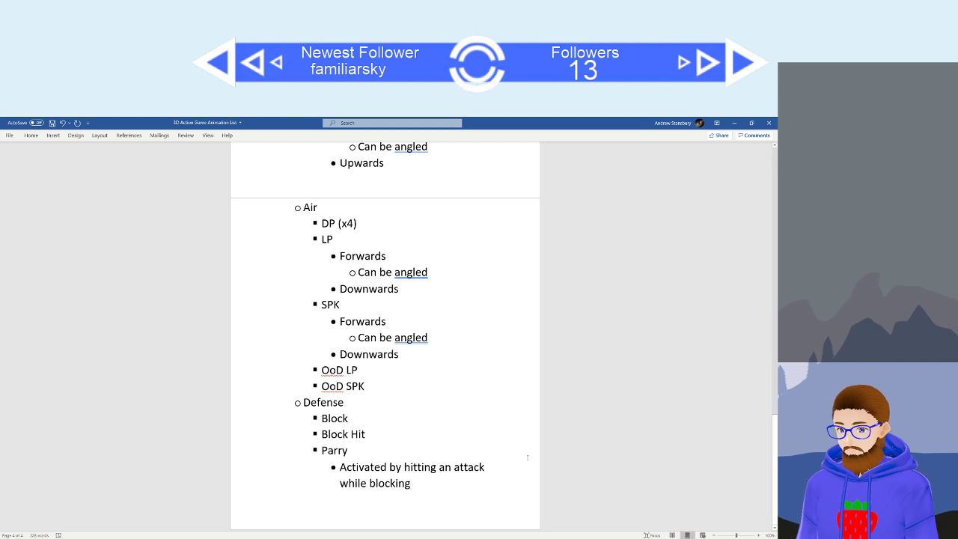
click(494, 472)
text(button)
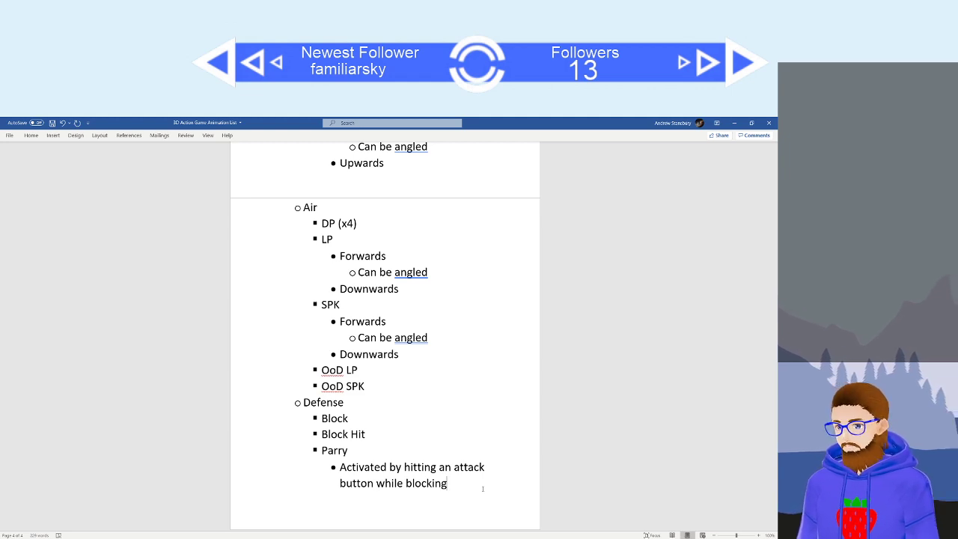
Check the button assignments in the Buttons section and save the outline document.
scroll(483, 489, up, 12)
scroll(483, 489, up, 2)
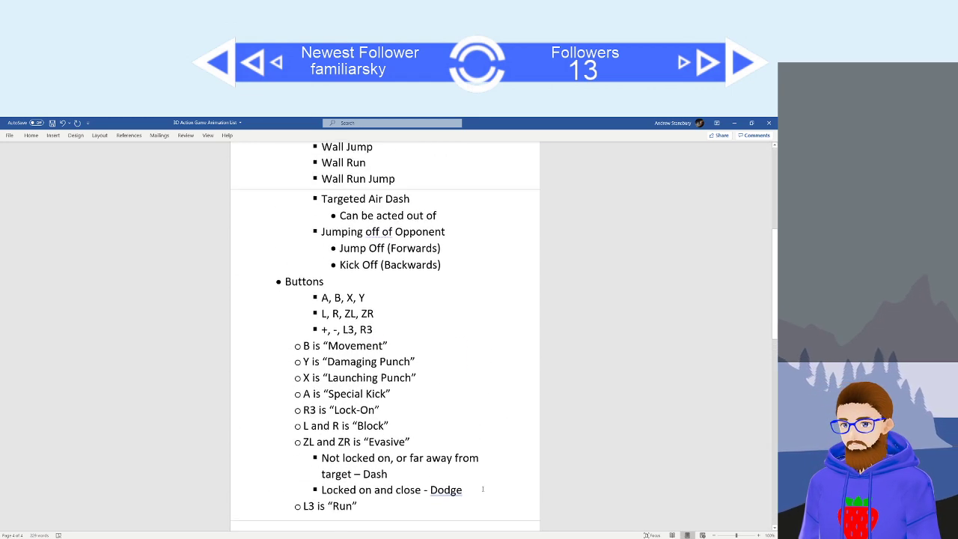
scroll(483, 490, down, 1)
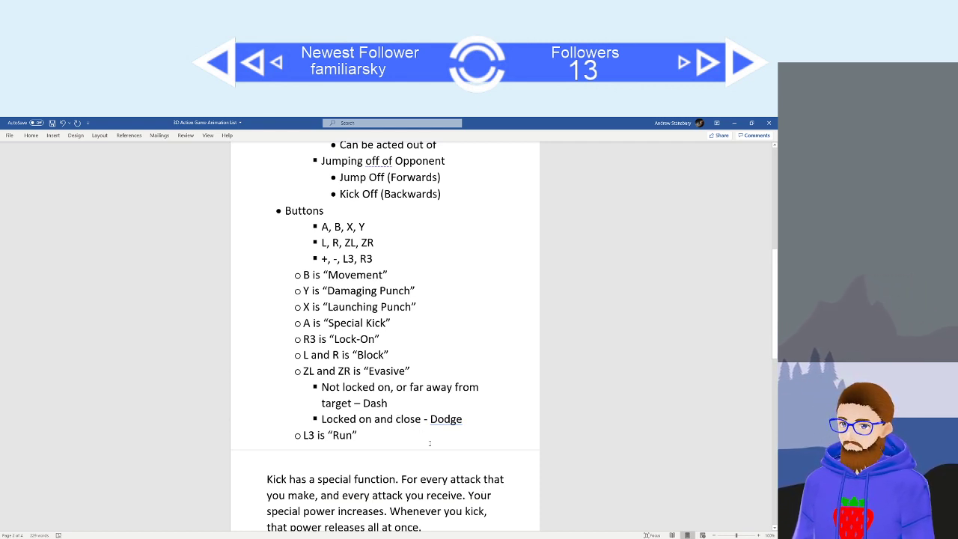
scroll(430, 443, down, 4)
scroll(429, 444, up, 2)
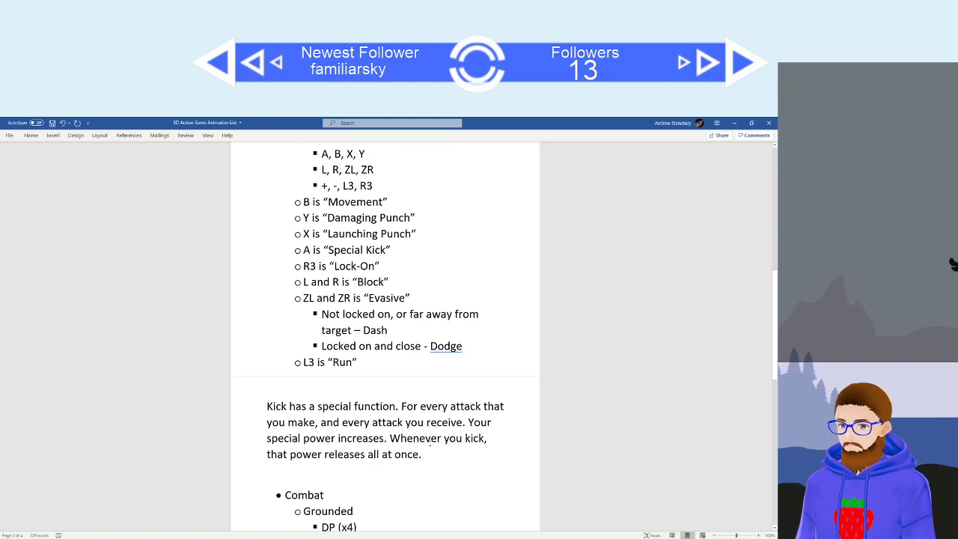
scroll(430, 443, down, 15)
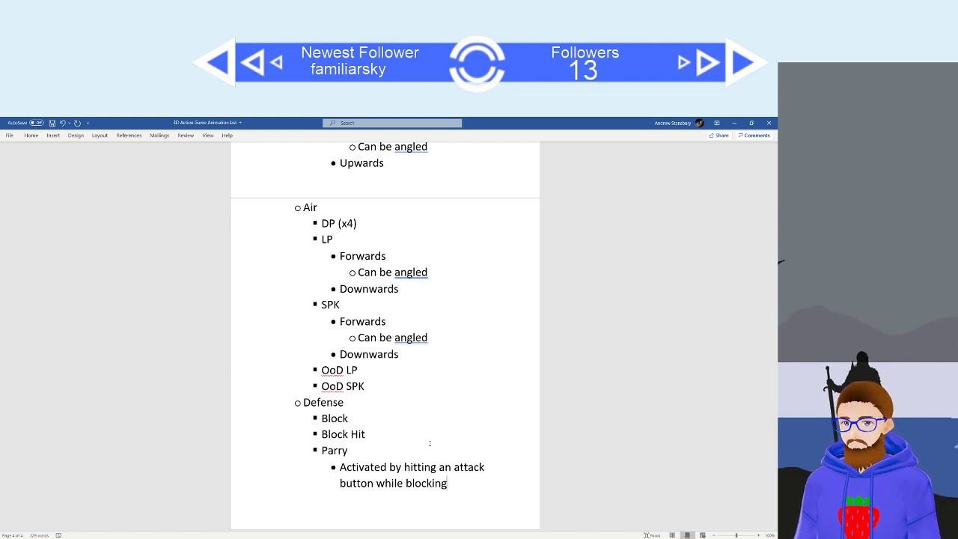
key(ctrl+s)
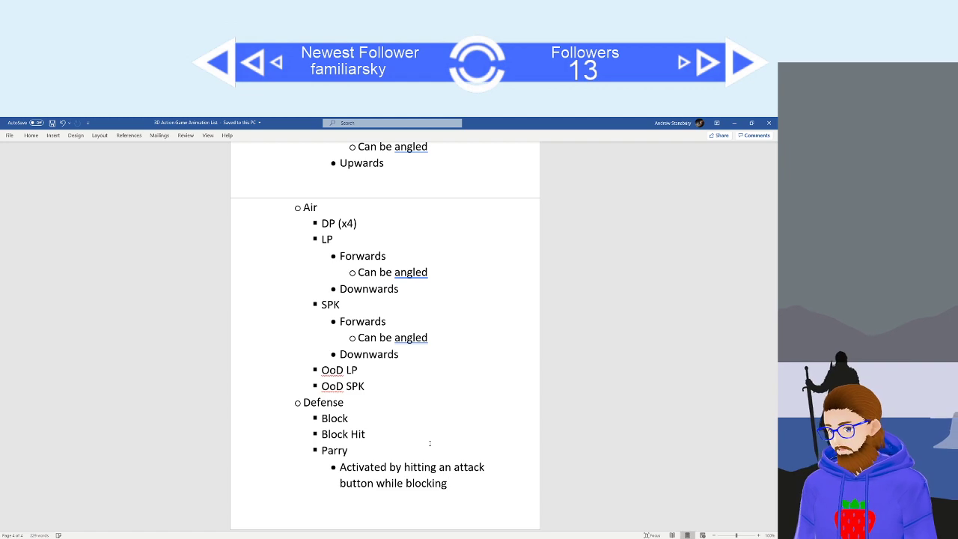
Review the whole outline from the Movement animations through Buttons and Combat to the Defense entries.
scroll(429, 444, up, 15)
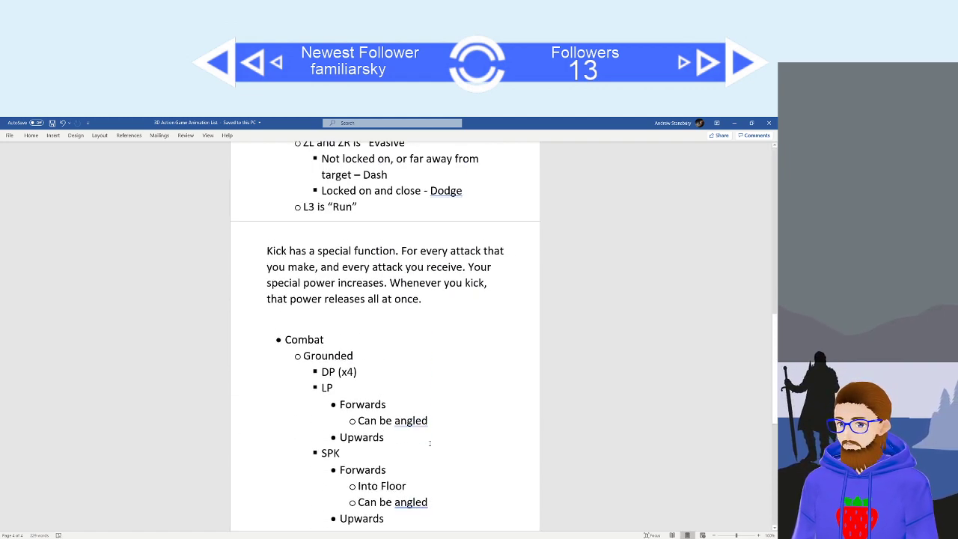
scroll(430, 443, up, 6)
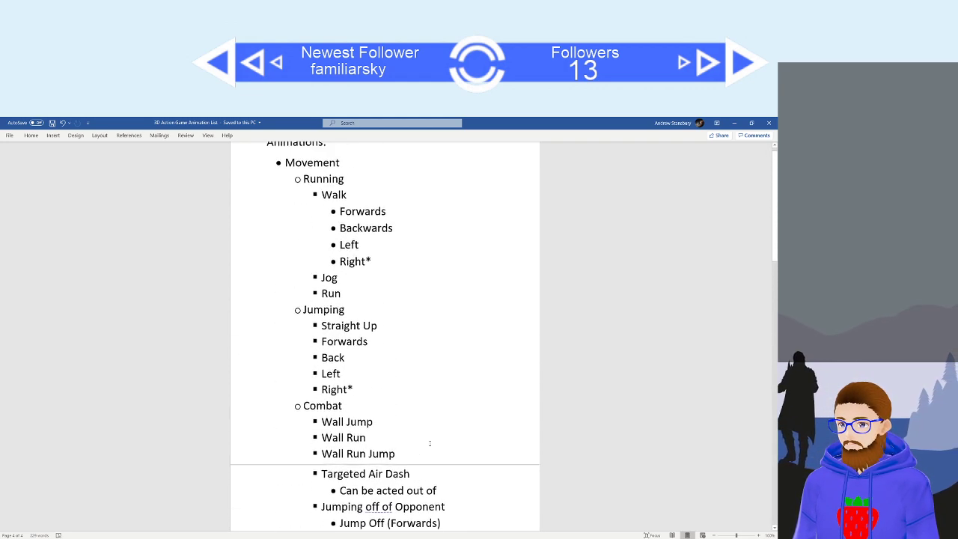
scroll(430, 443, down, 6)
scroll(430, 443, down, 6)
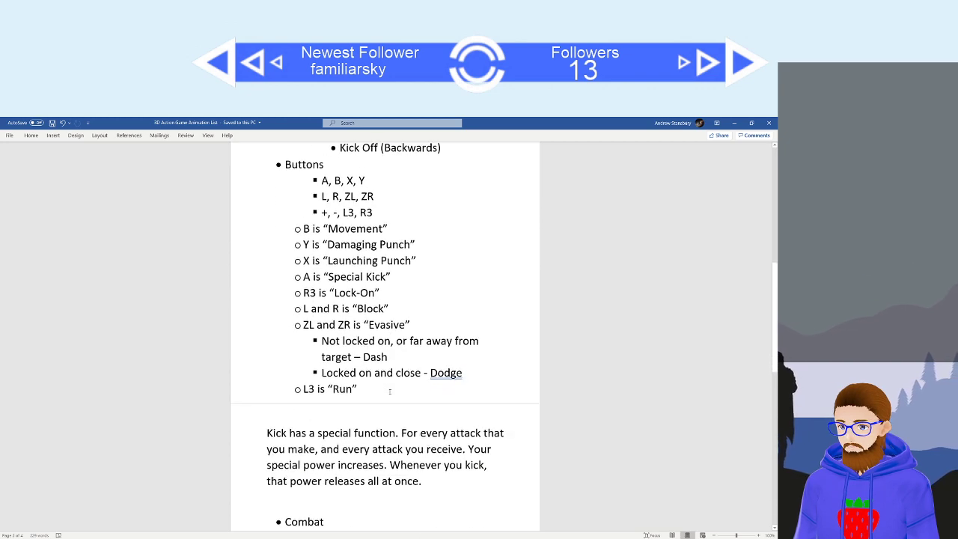
scroll(366, 360, up, 4)
scroll(366, 362, up, 5)
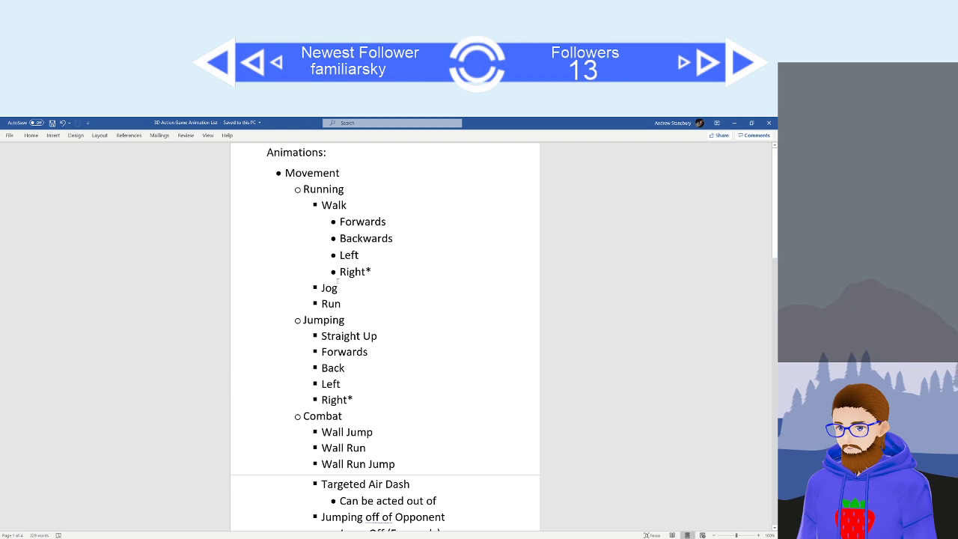
scroll(383, 291, down, 2)
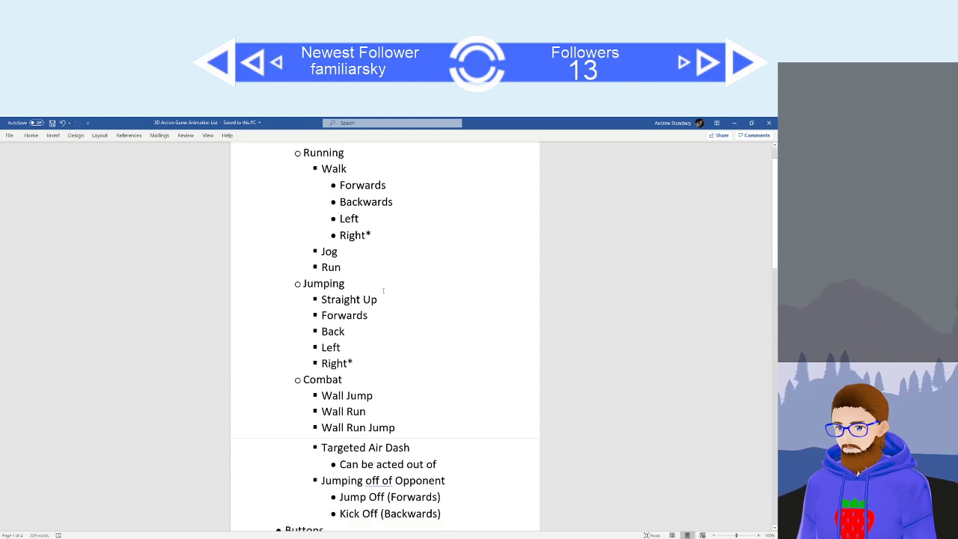
scroll(327, 360, down, 3)
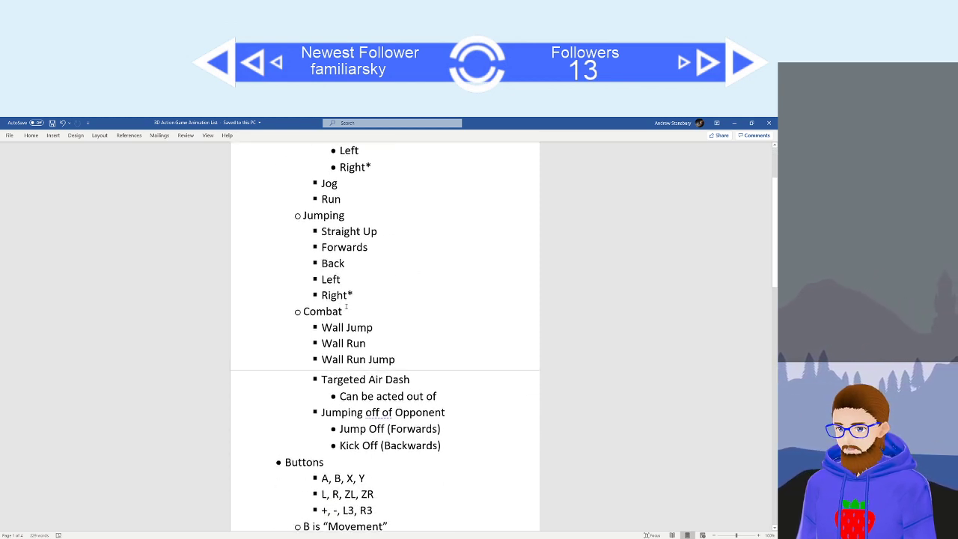
scroll(384, 351, down, 3)
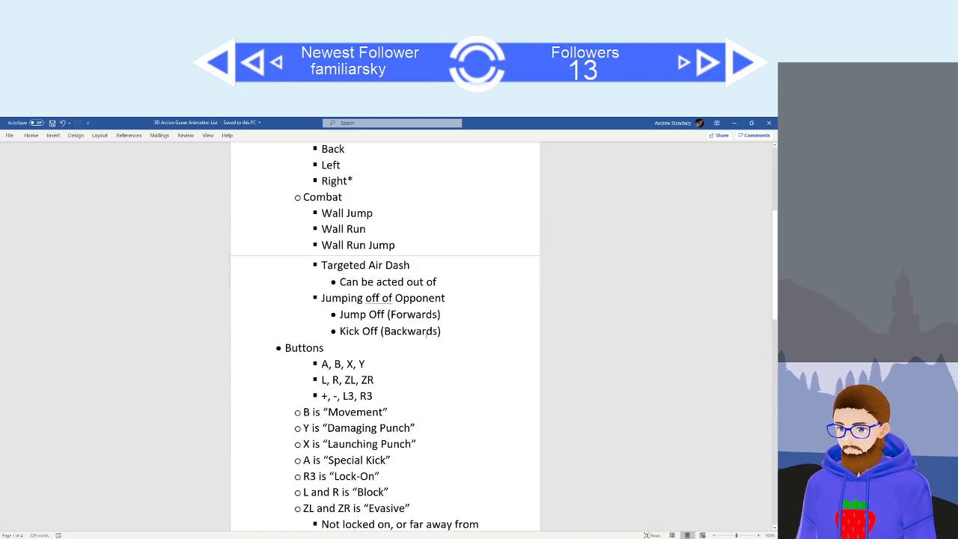
scroll(426, 333, down, 7)
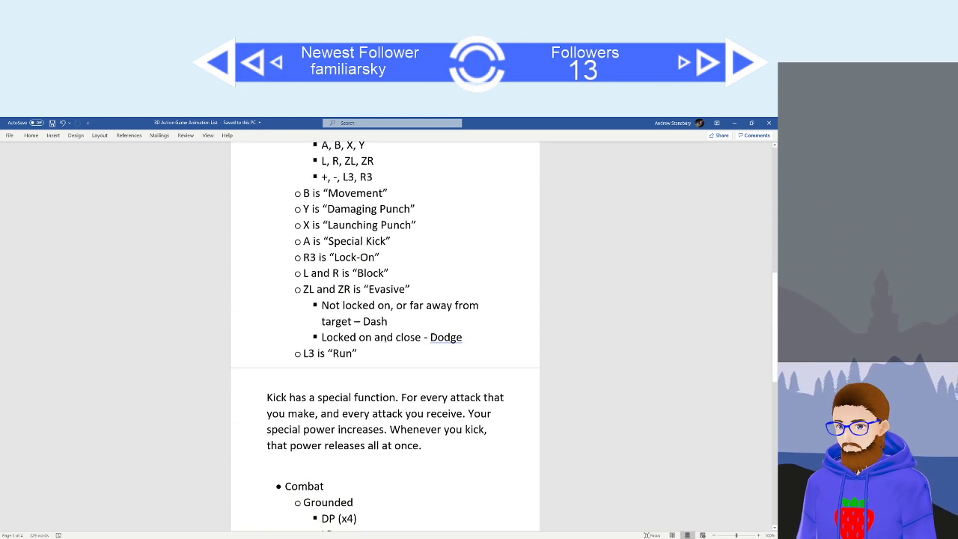
scroll(362, 267, down, 8)
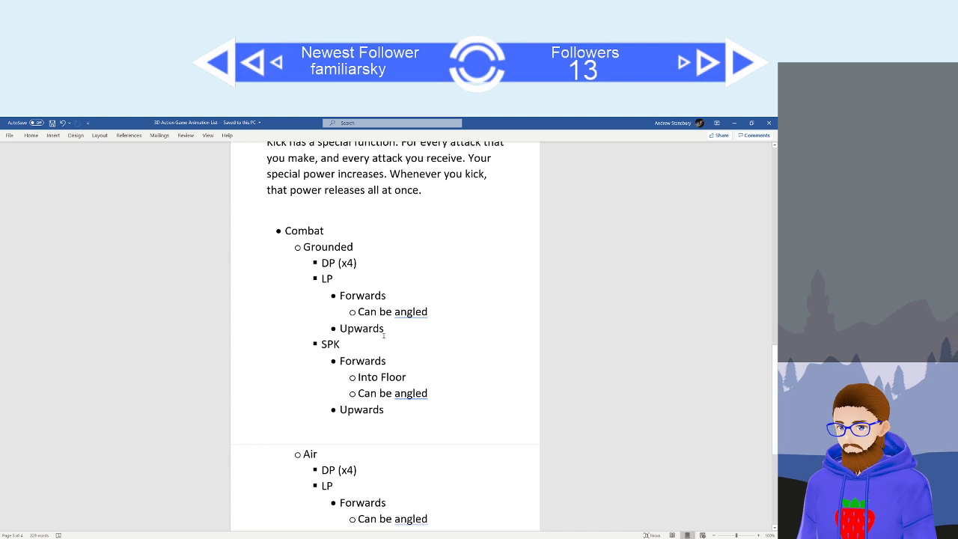
scroll(426, 322, down, 4)
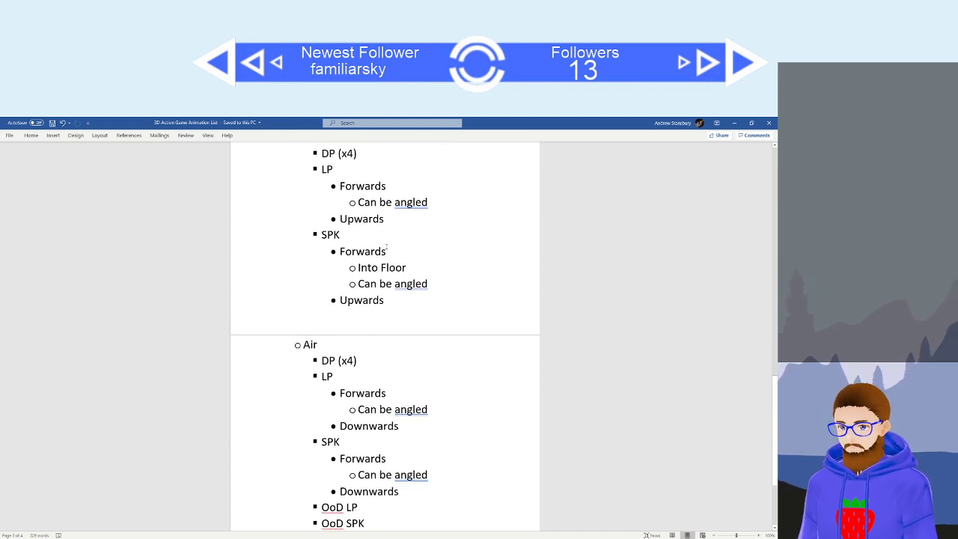
scroll(395, 300, down, 4)
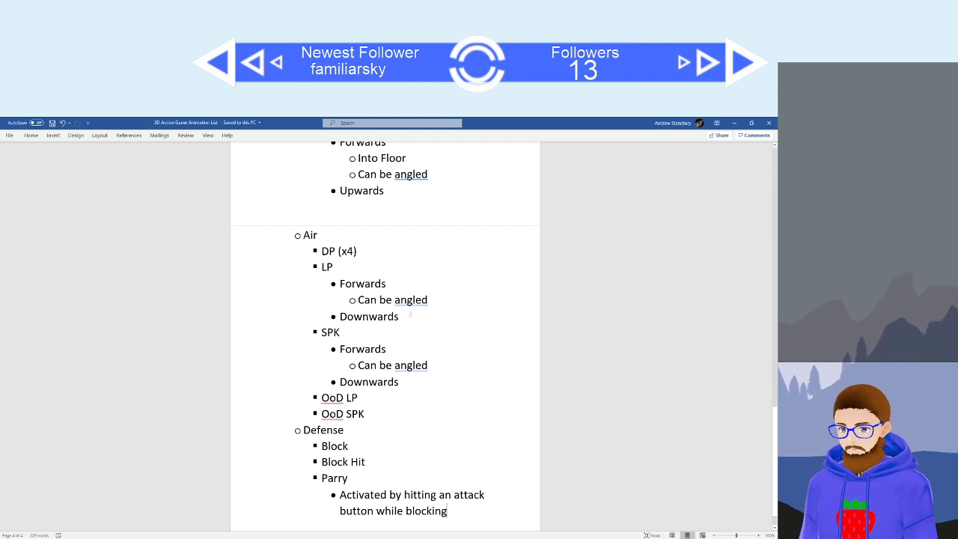
scroll(410, 315, down, 1)
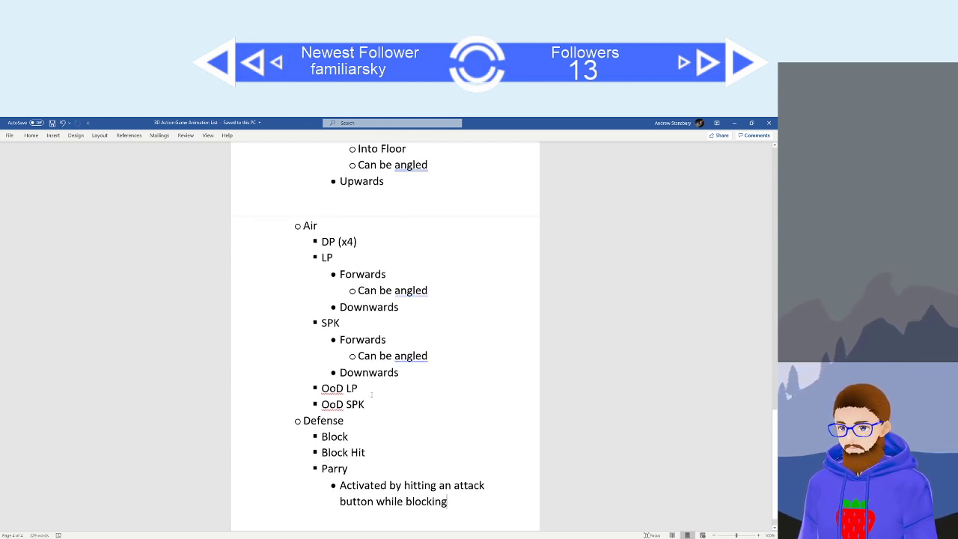
scroll(375, 394, down, 1)
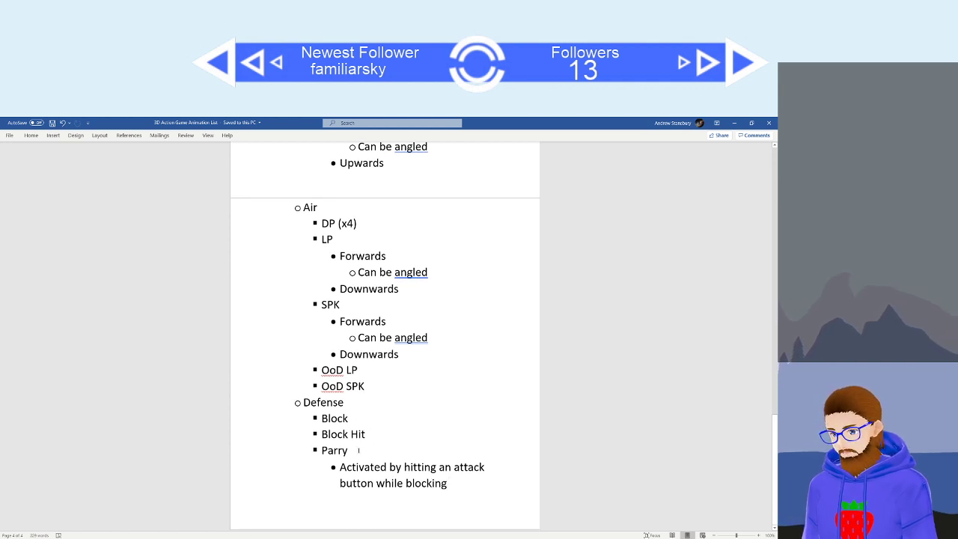
Minimize the finished outline document and switch to the character run-cycle animation in Blender.
scroll(459, 443, up, 15)
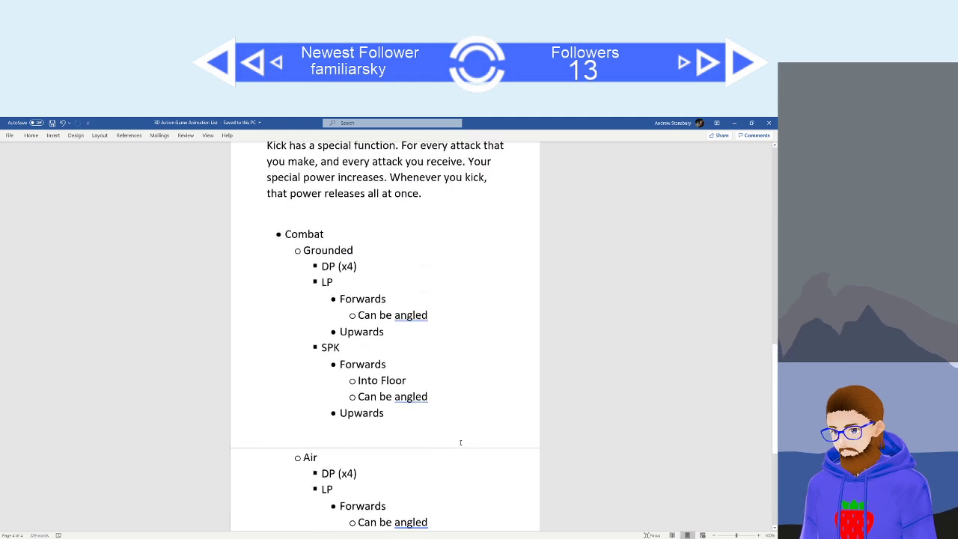
scroll(460, 443, down, 15)
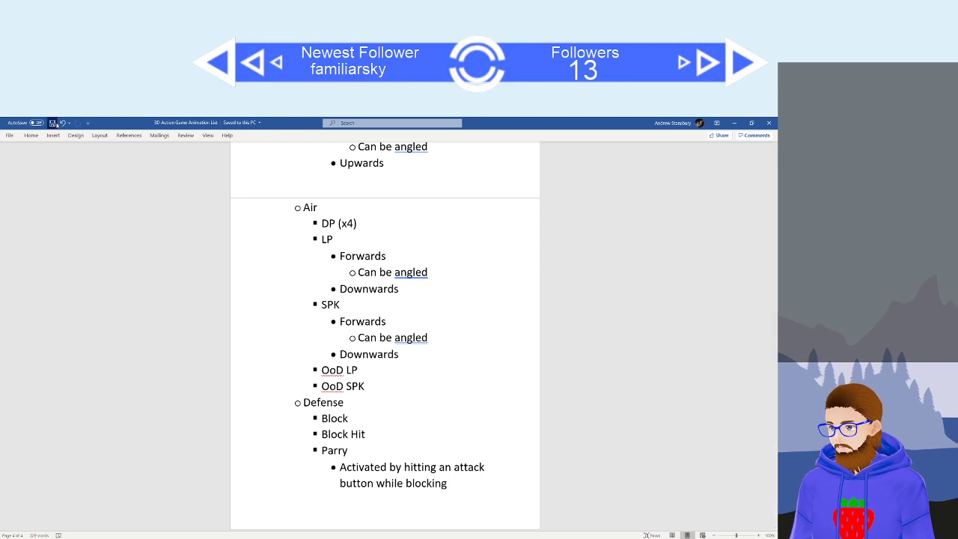
click(734, 123)
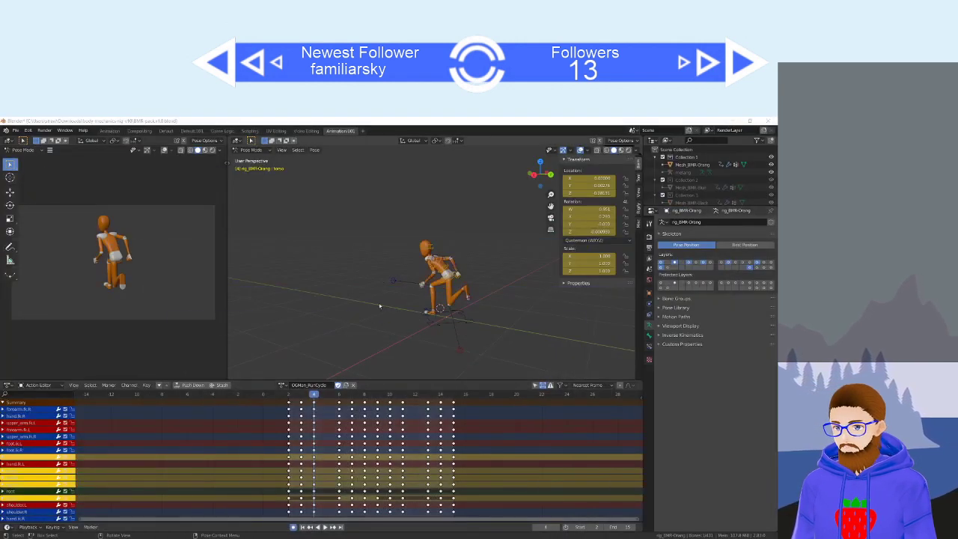